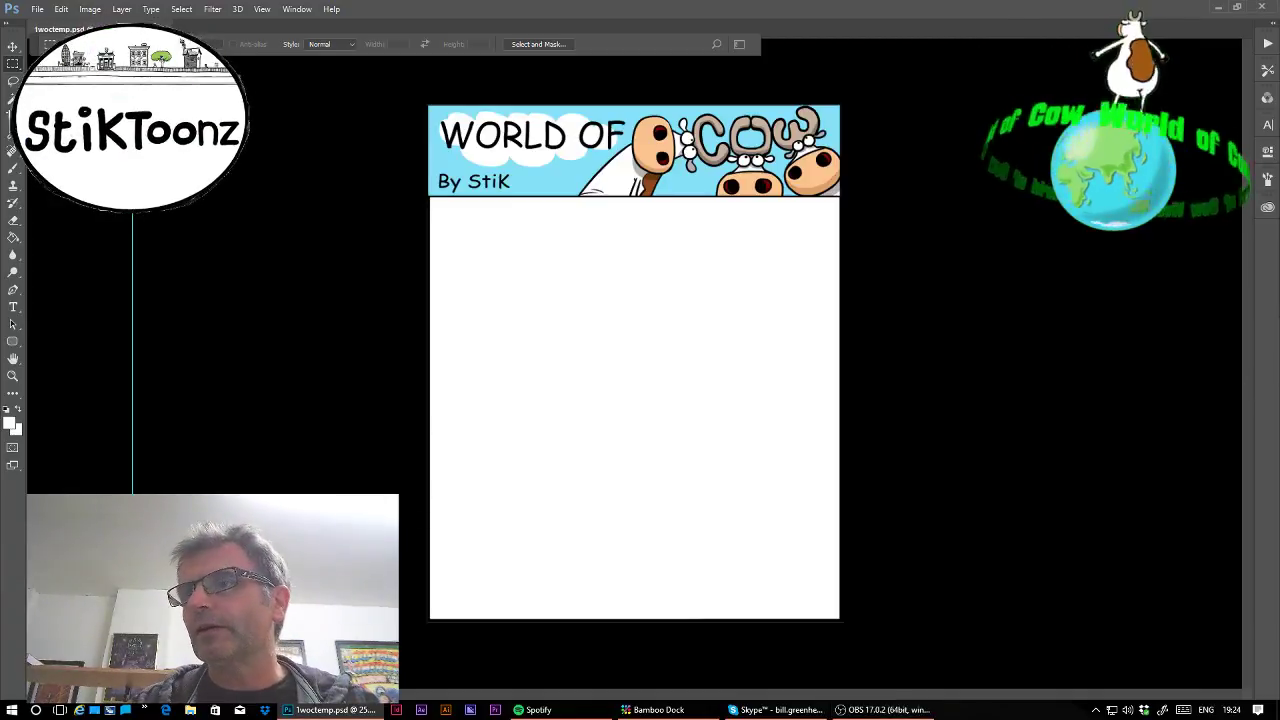
click(37, 9)
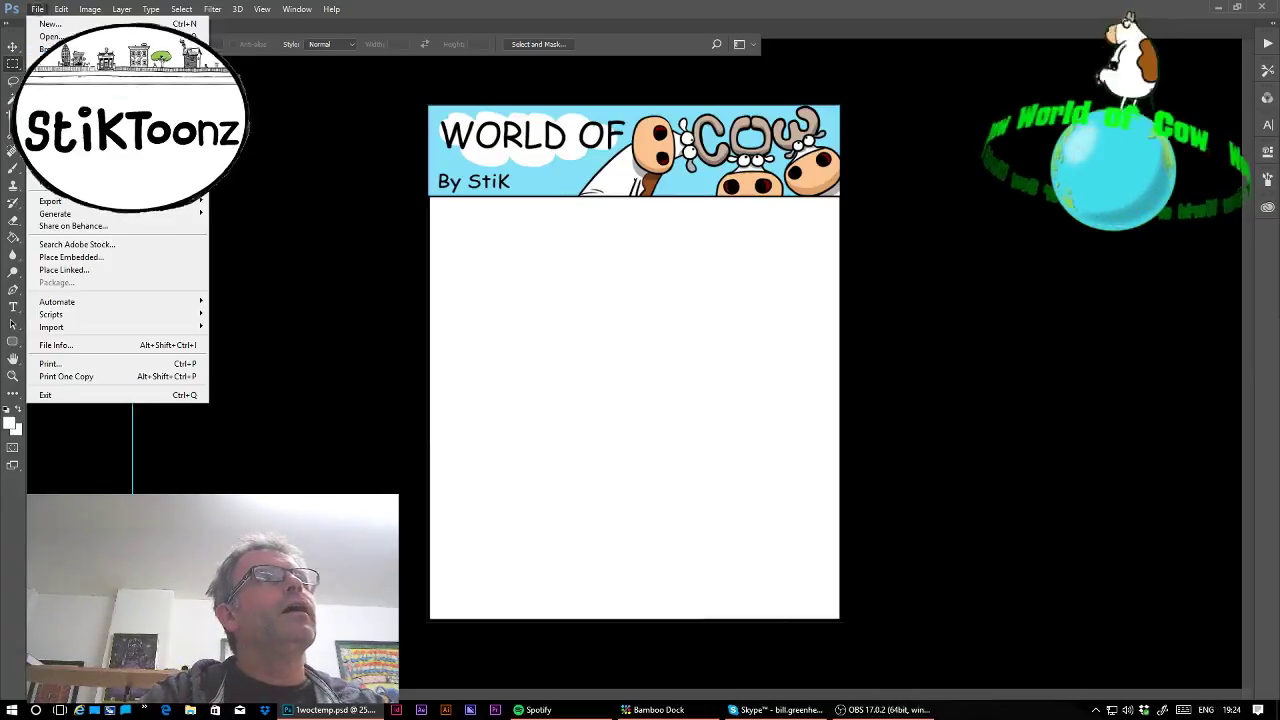
click(52, 159)
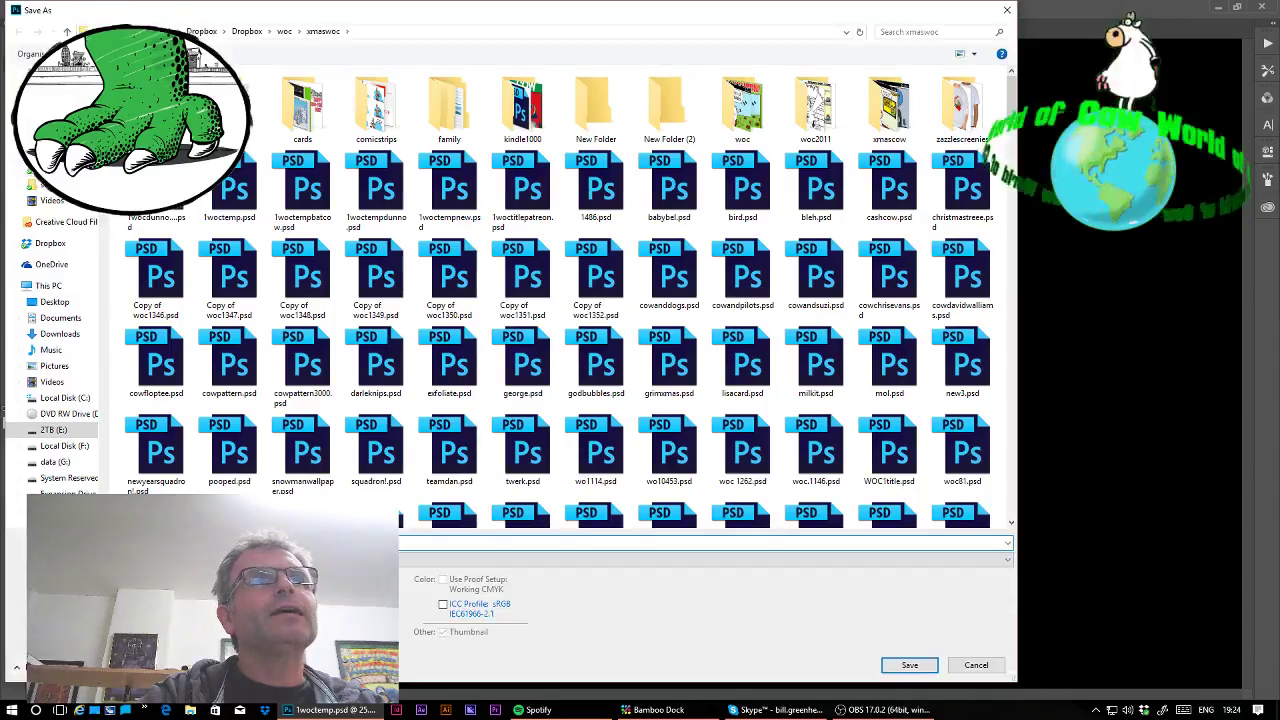
click(1008, 11)
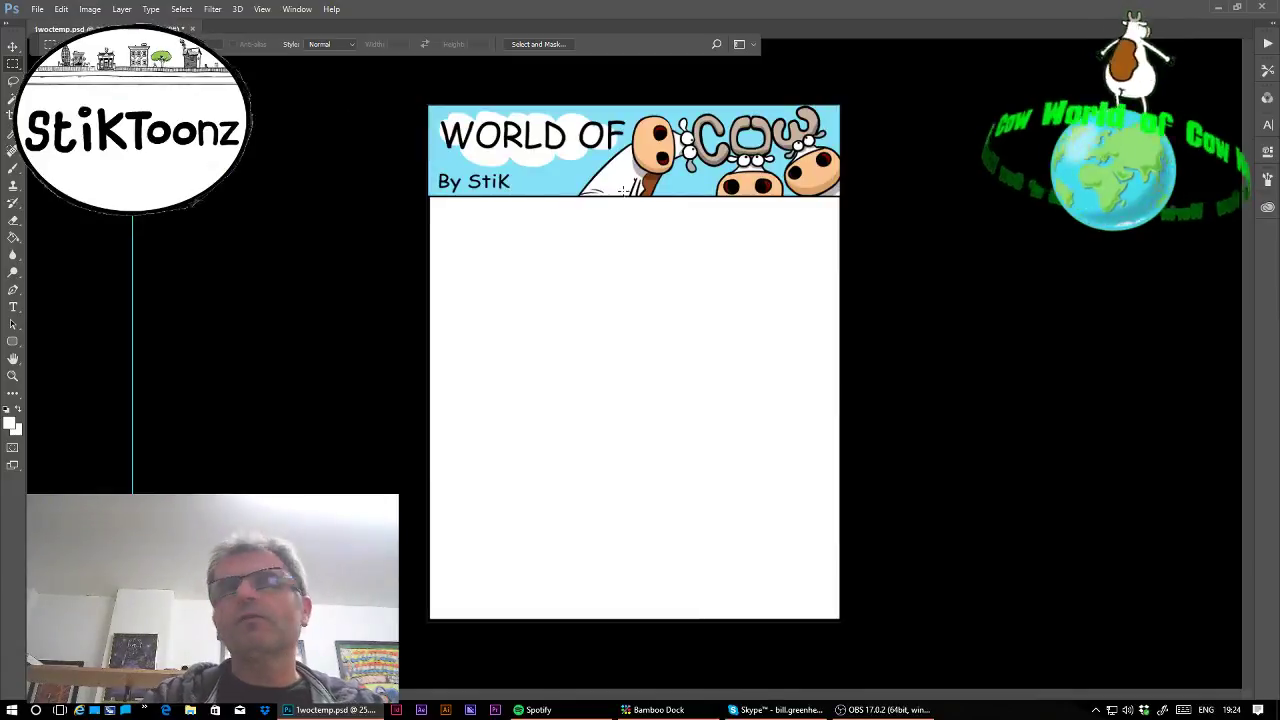
Save a copy of the comic template as 182017 in Photoshop format in the 2017cows folder.
click(37, 9)
click(60, 117)
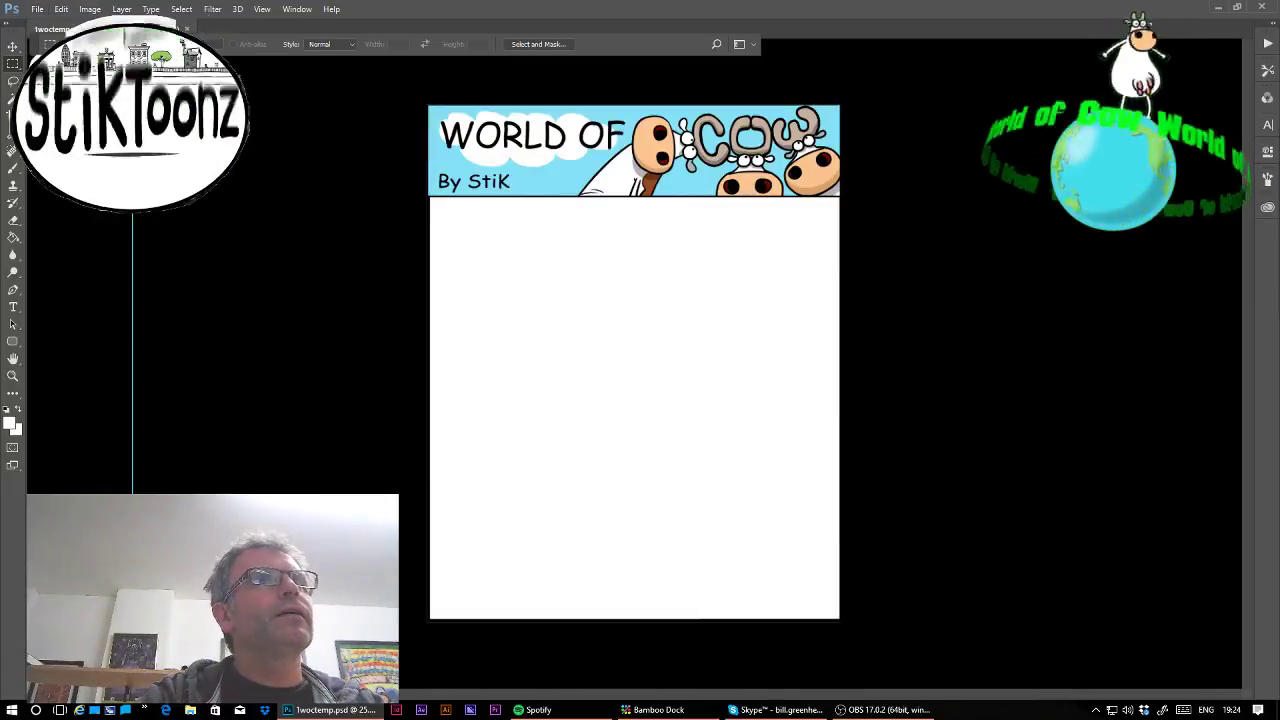
click(37, 9)
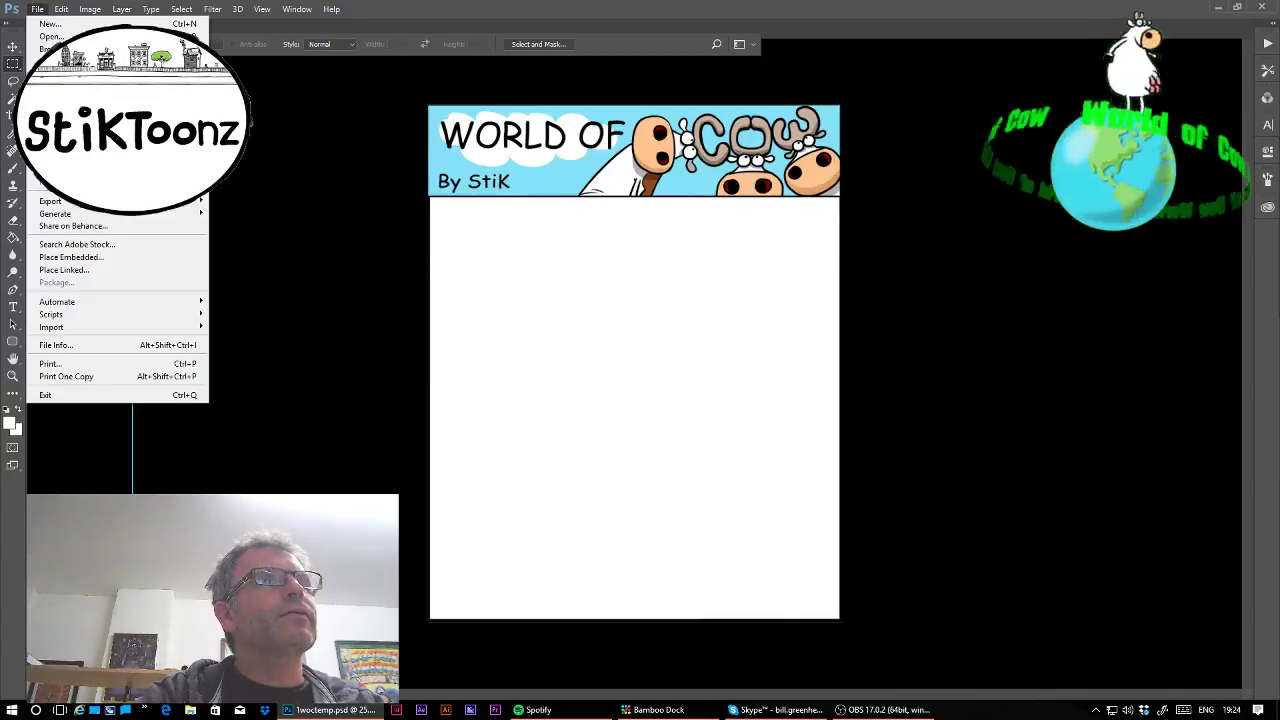
click(60, 156)
double_click(156, 108)
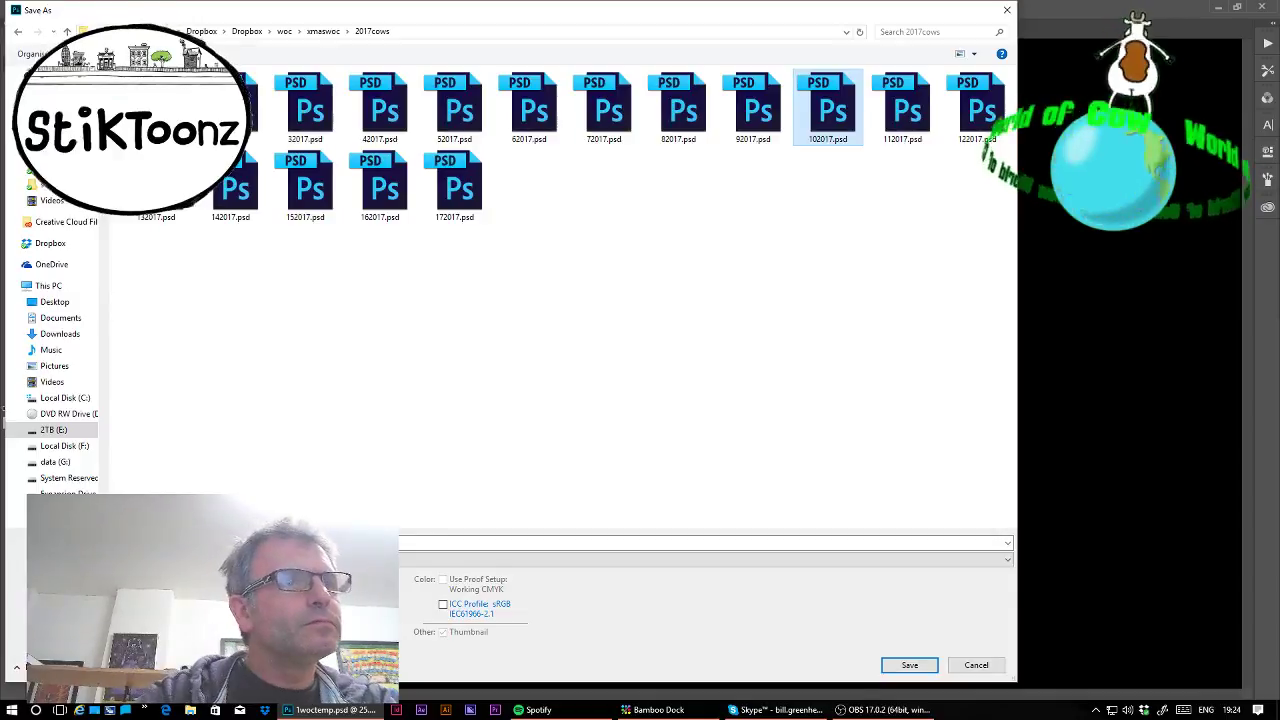
click(200, 543)
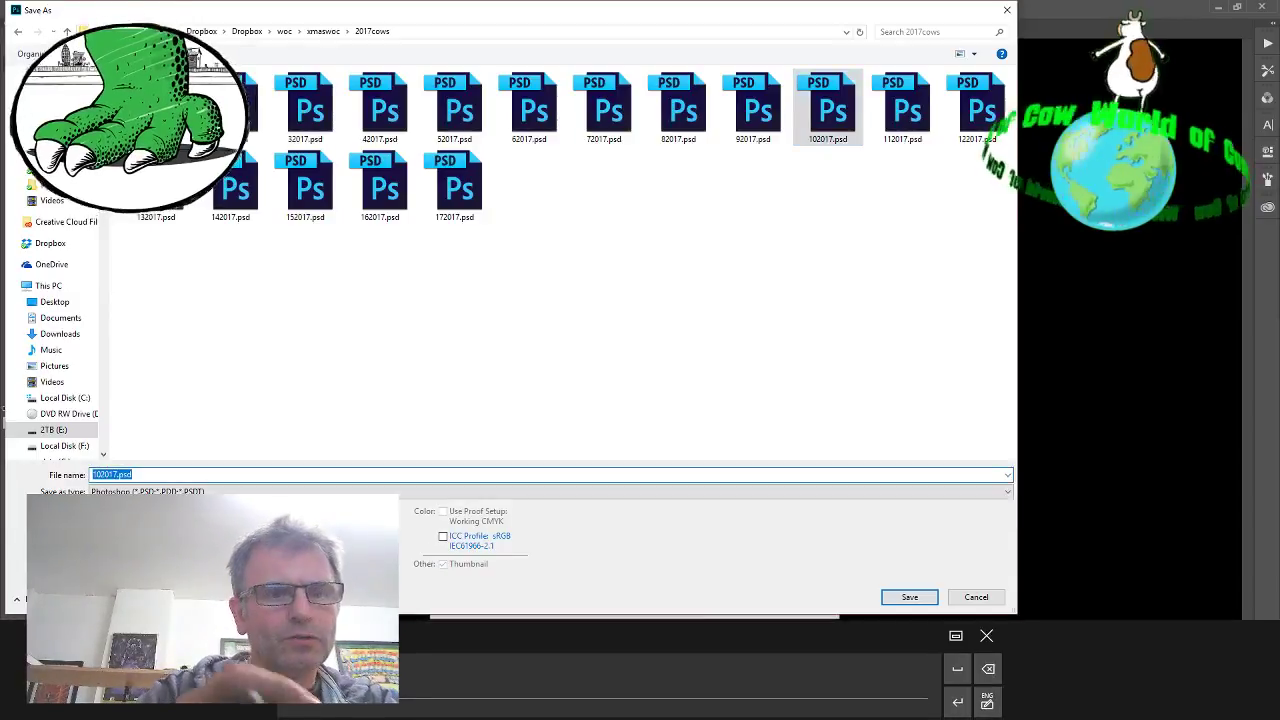
text(1)
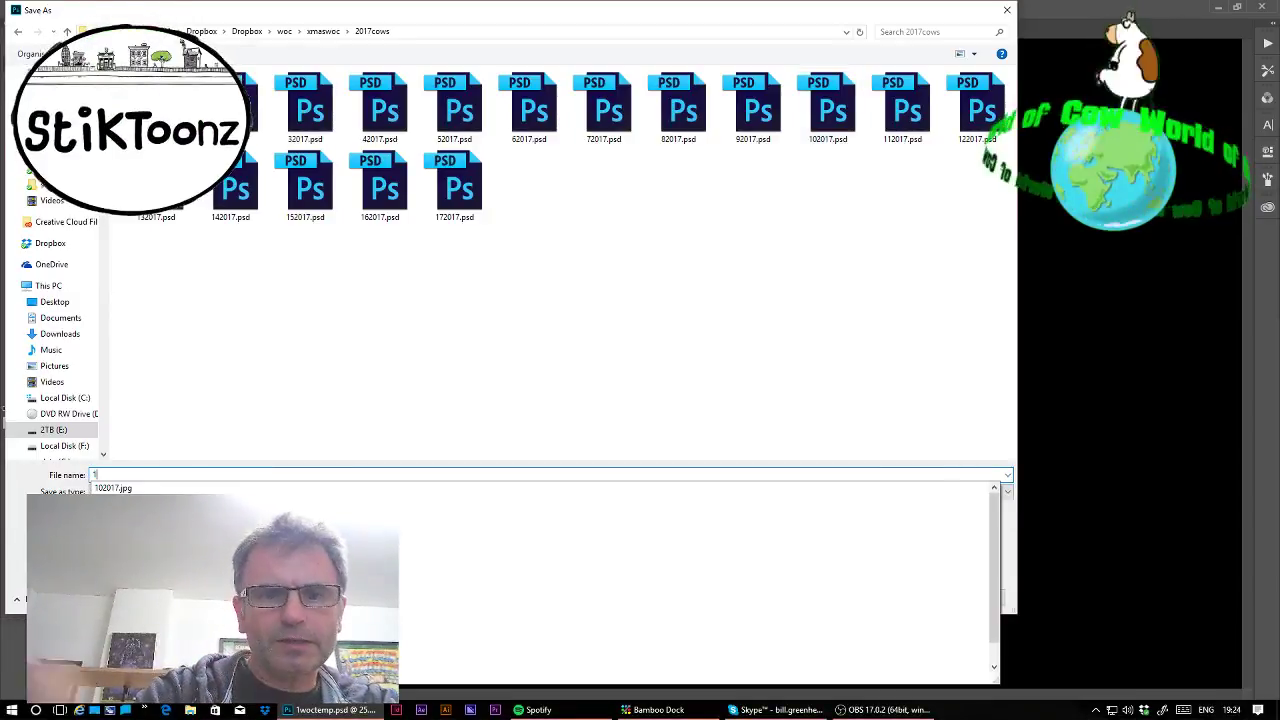
text(82017)
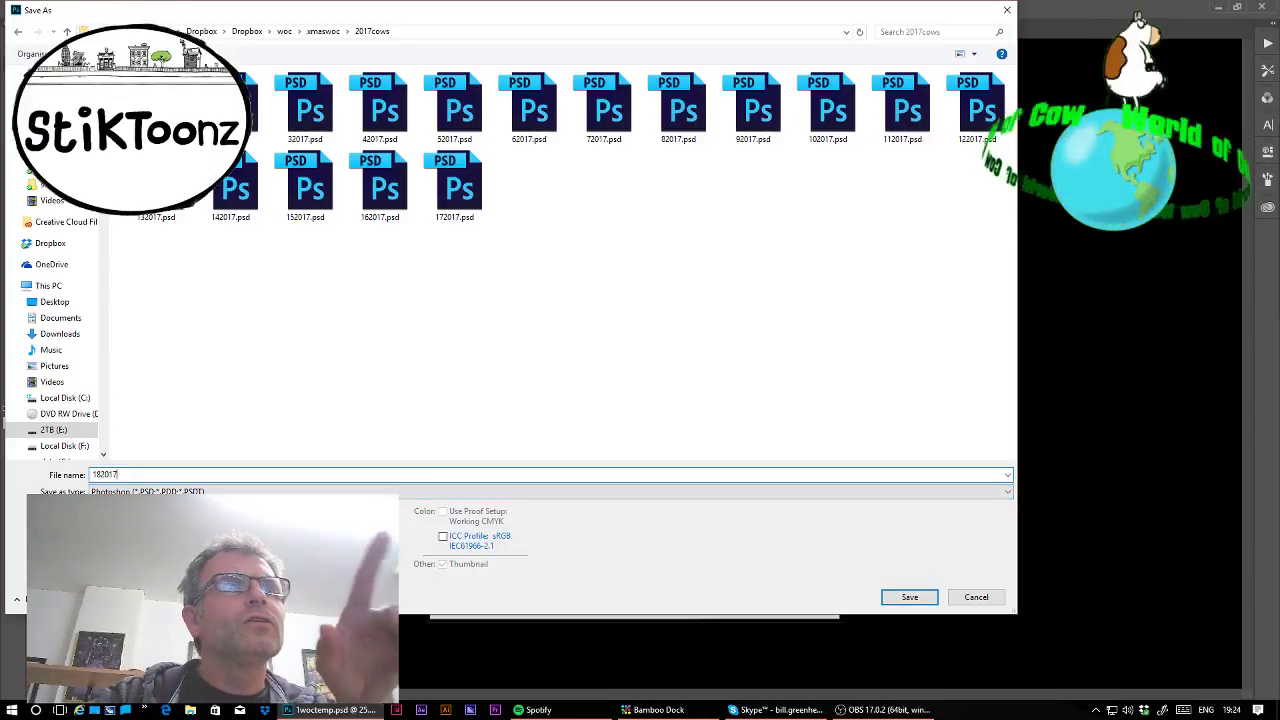
click(909, 597)
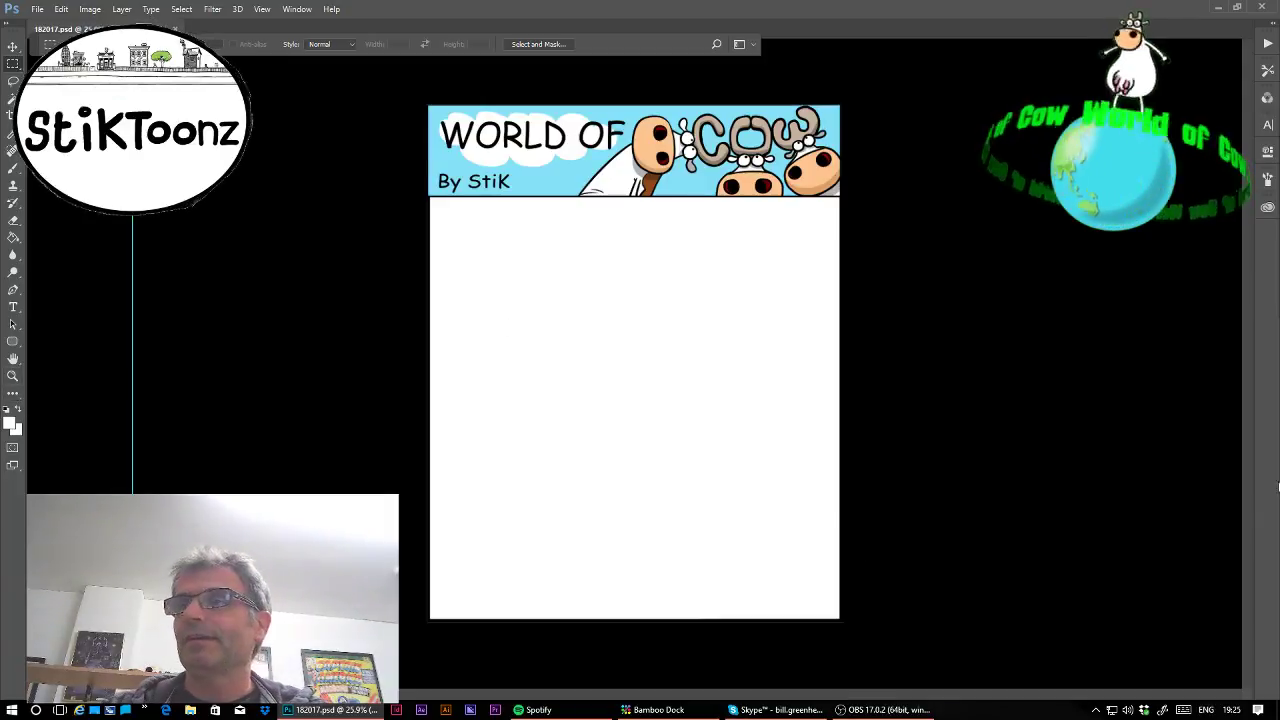
Reset the foreground and background colours to default black and white and activate the Brush tool.
click(13, 376)
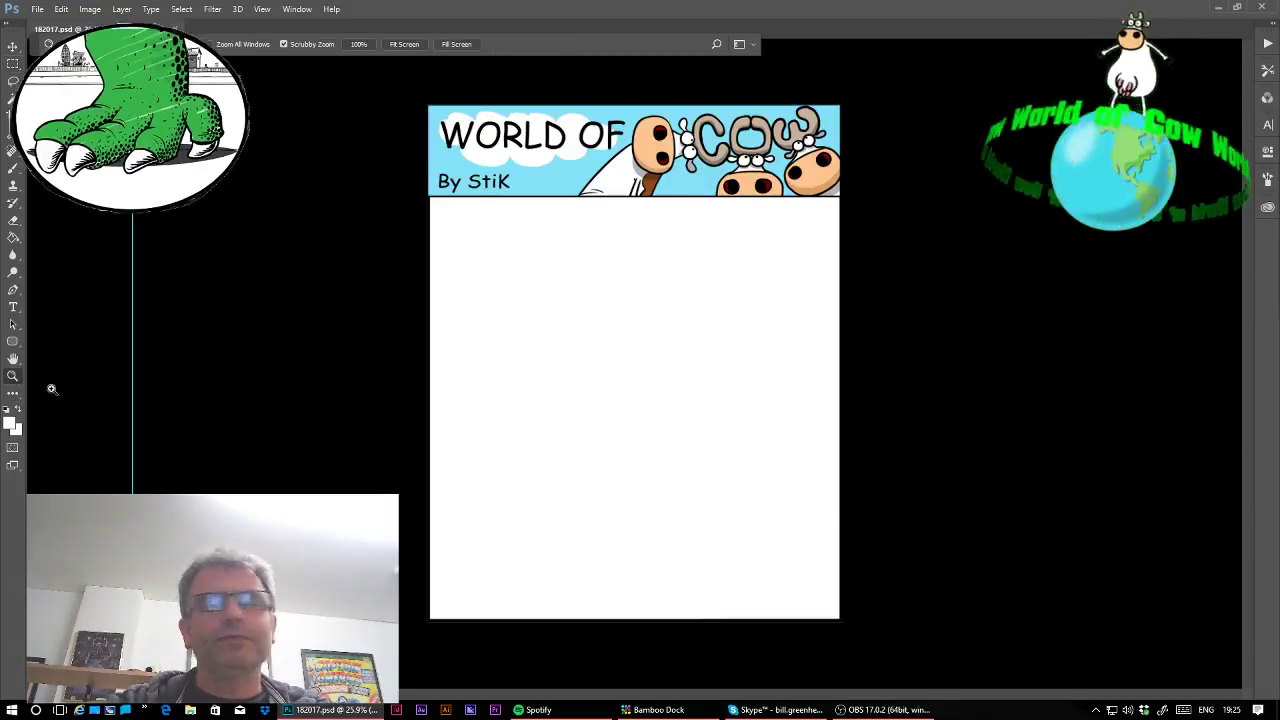
key(d)
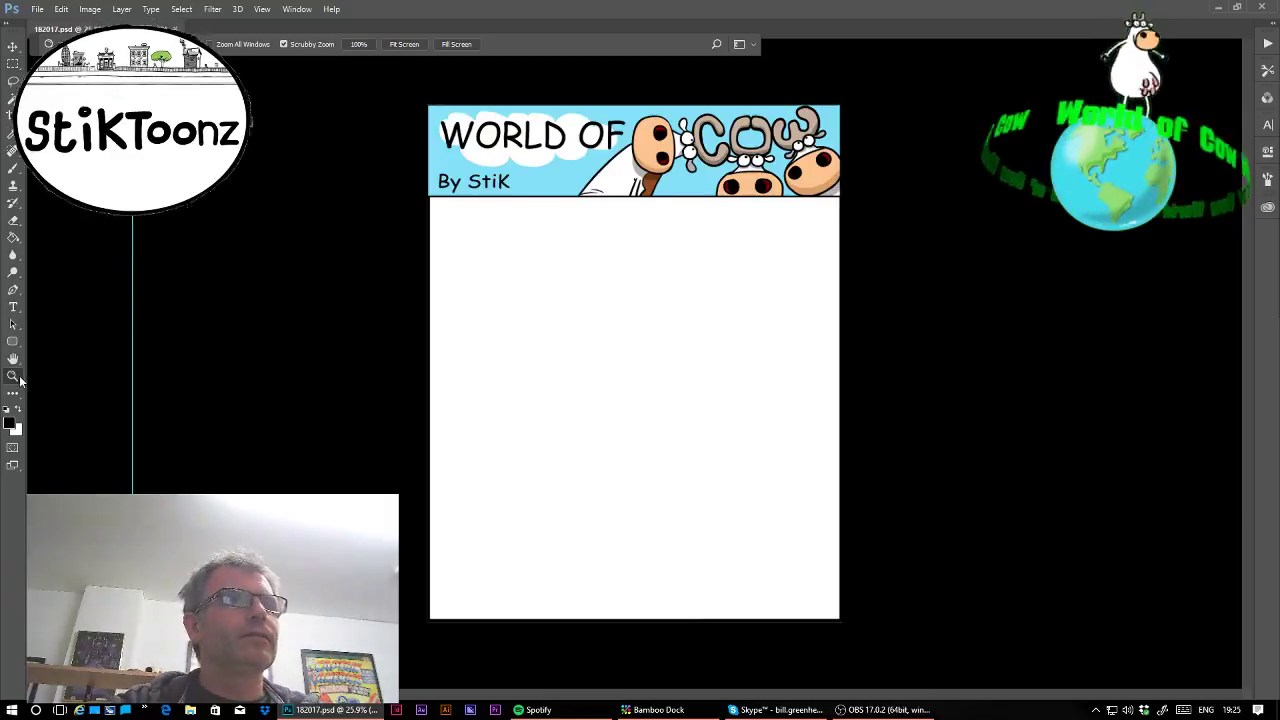
drag(594, 387, 646, 403)
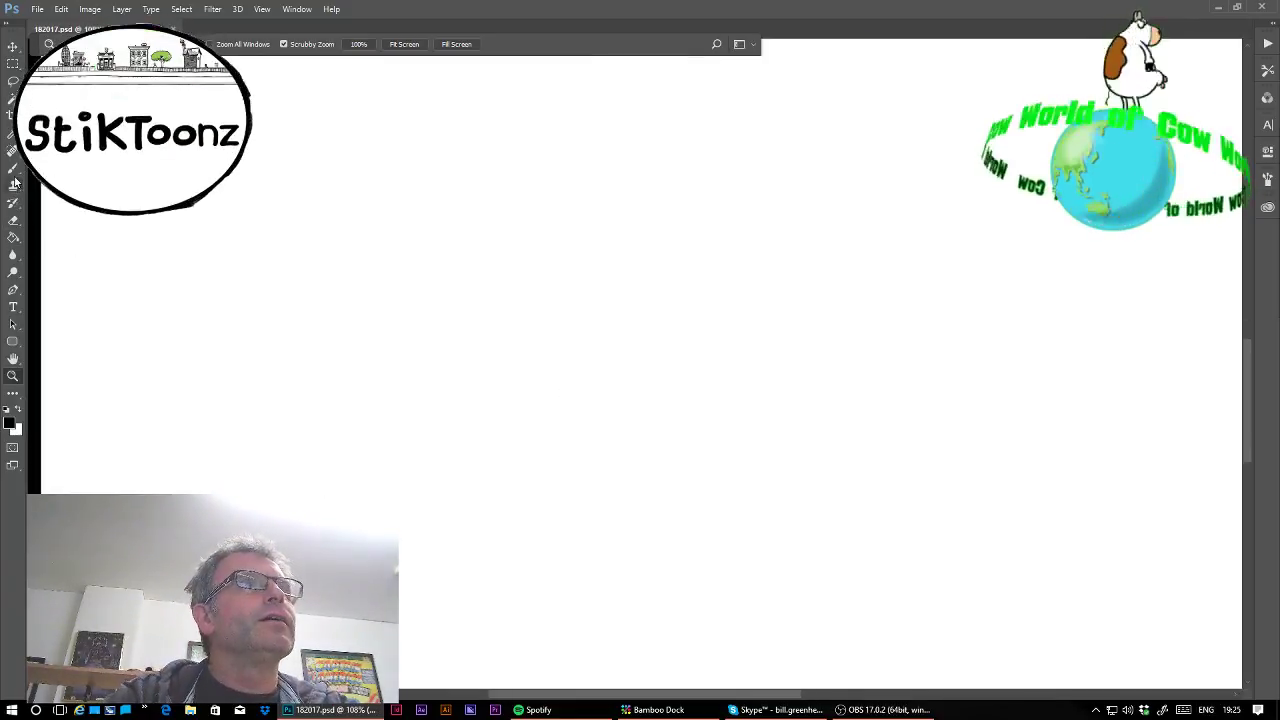
key(b)
click(88, 44)
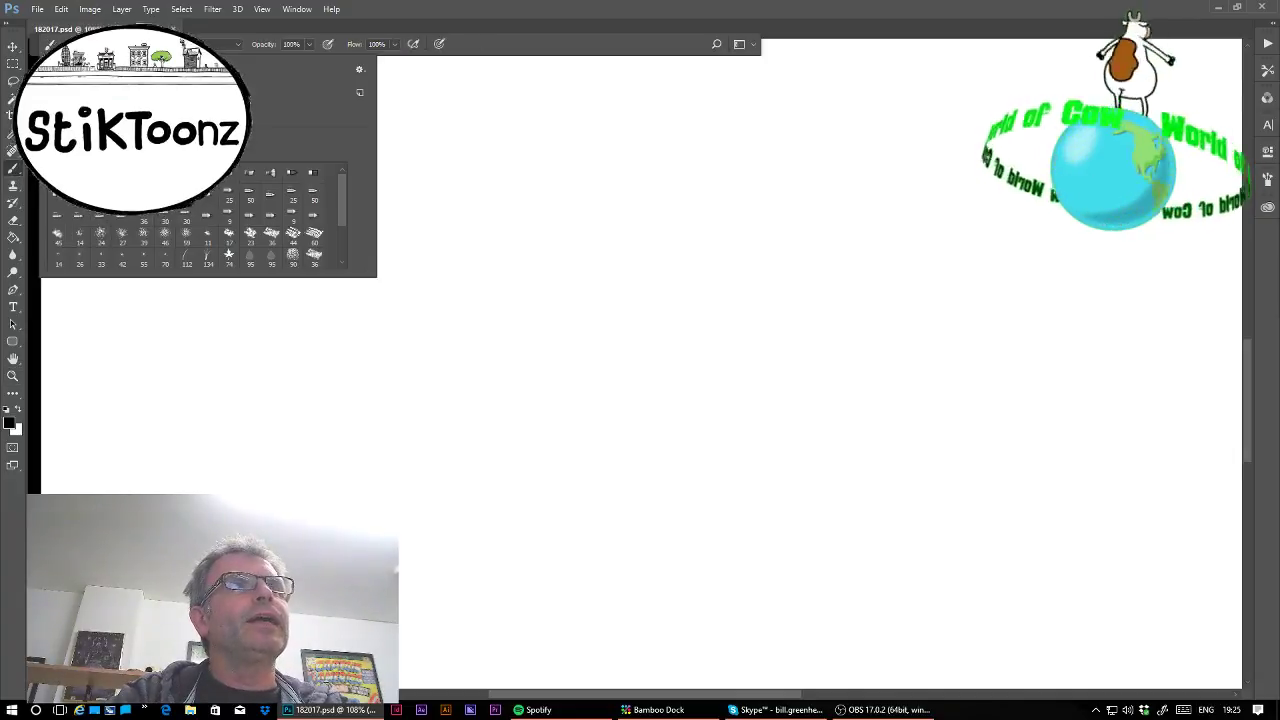
click(753, 8)
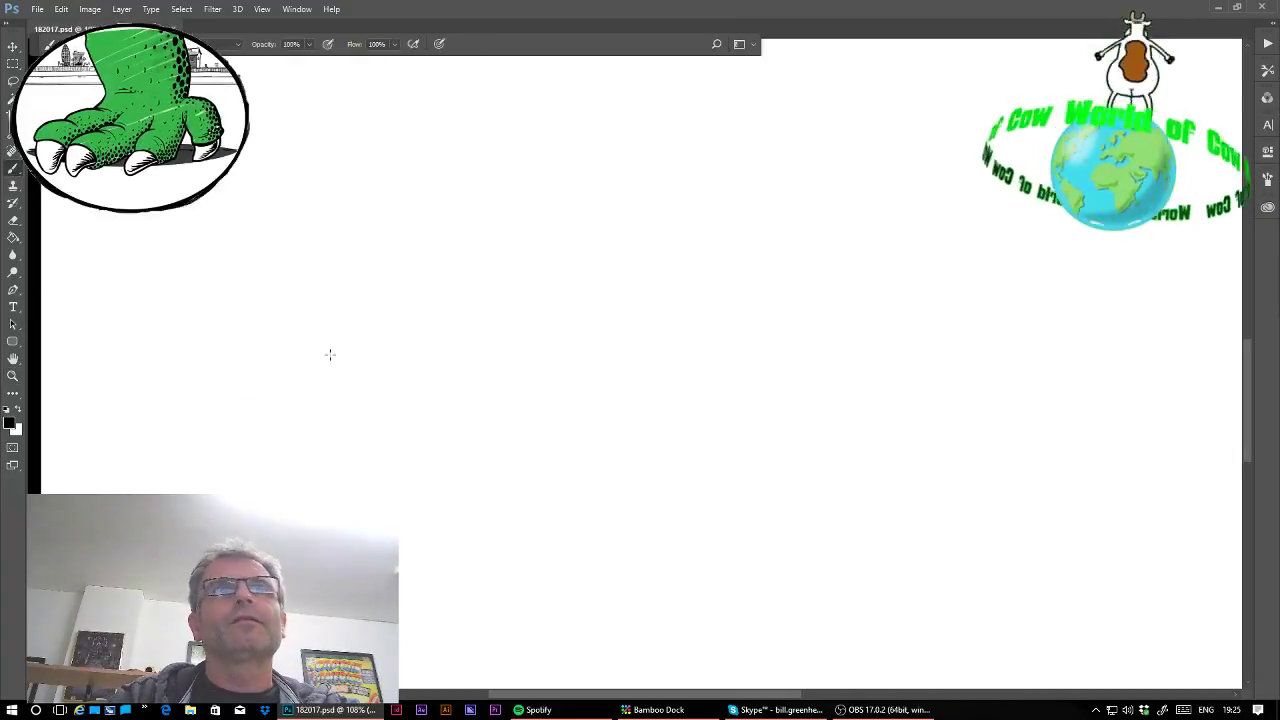
Draw two touching round eyes with half-closed lids and pupils, and two rounded horns above them.
click(12, 376)
mouse_move(486, 362)
mouse_down()
mouse_move(530, 353)
mouse_move(500, 372)
mouse_move(497, 405)
mouse_move(511, 433)
mouse_move(555, 442)
mouse_move(586, 413)
mouse_move(580, 366)
mouse_move(501, 362)
mouse_move(587, 357)
mouse_move(603, 337)
mouse_move(664, 331)
mouse_move(689, 367)
mouse_move(682, 408)
mouse_move(622, 423)
mouse_up()
key(b)
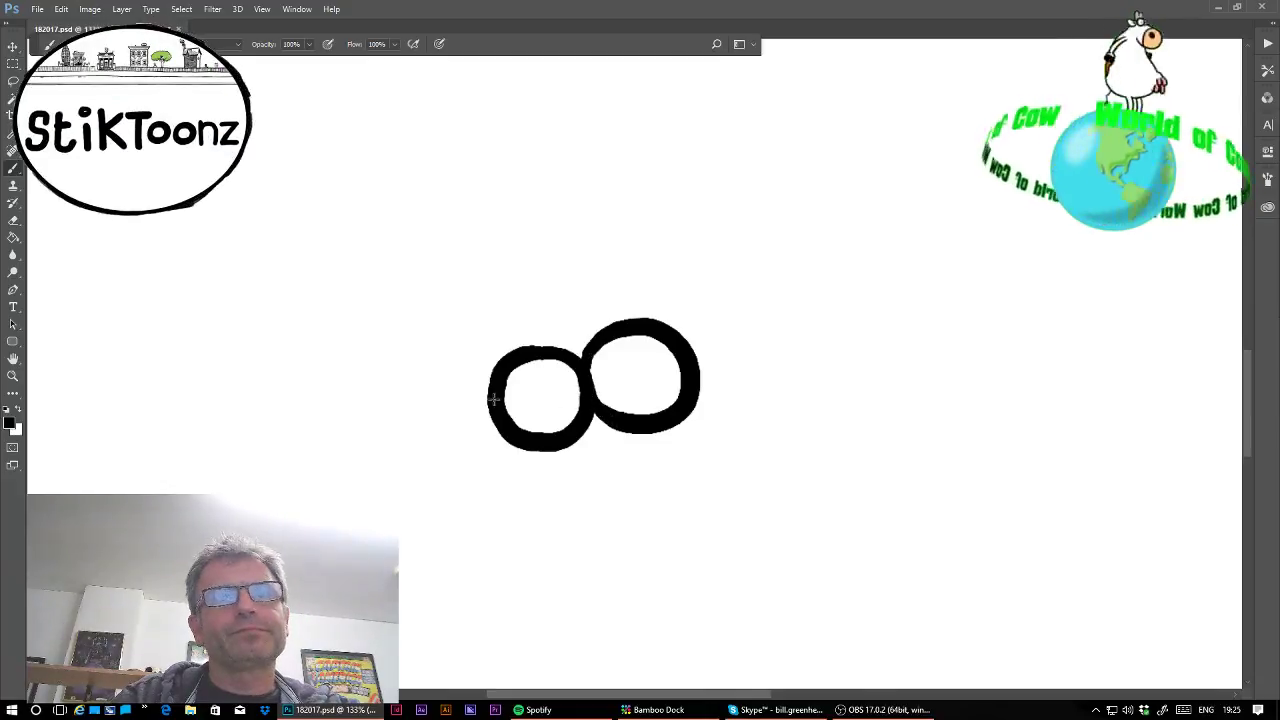
drag(493, 399, 652, 371)
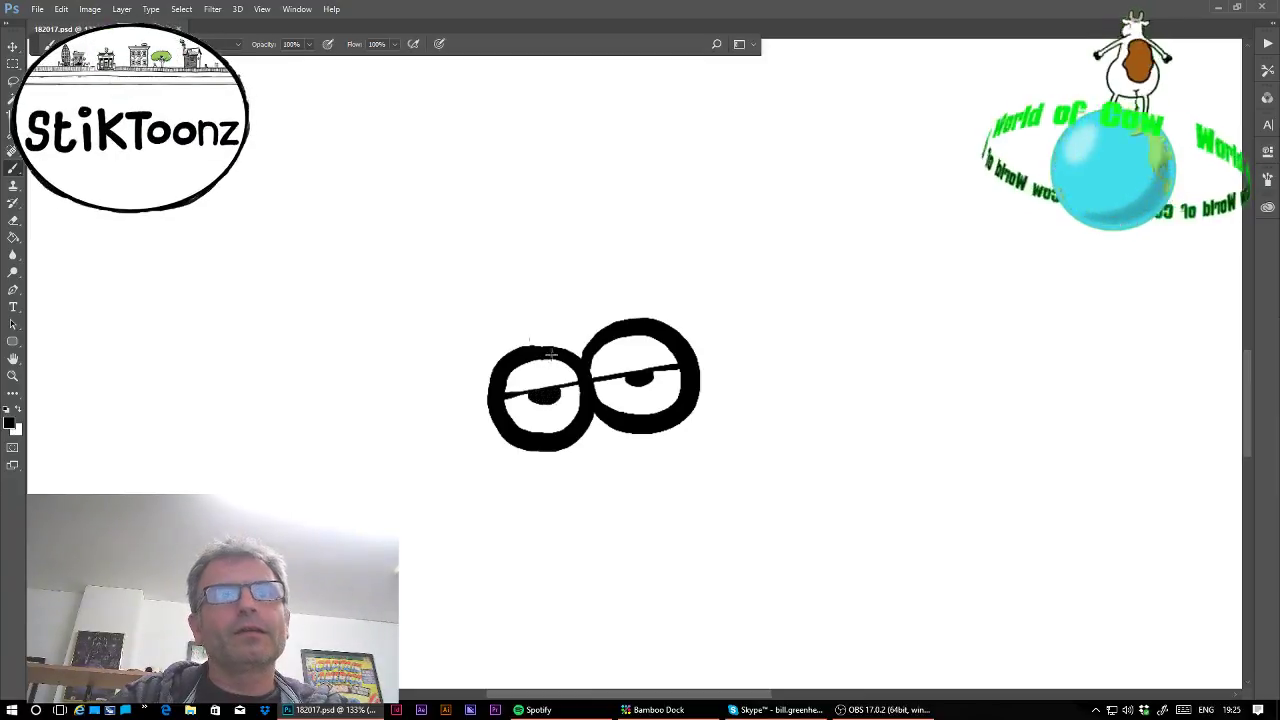
mouse_move(500, 365)
mouse_down()
mouse_move(481, 310)
mouse_move(522, 273)
mouse_up()
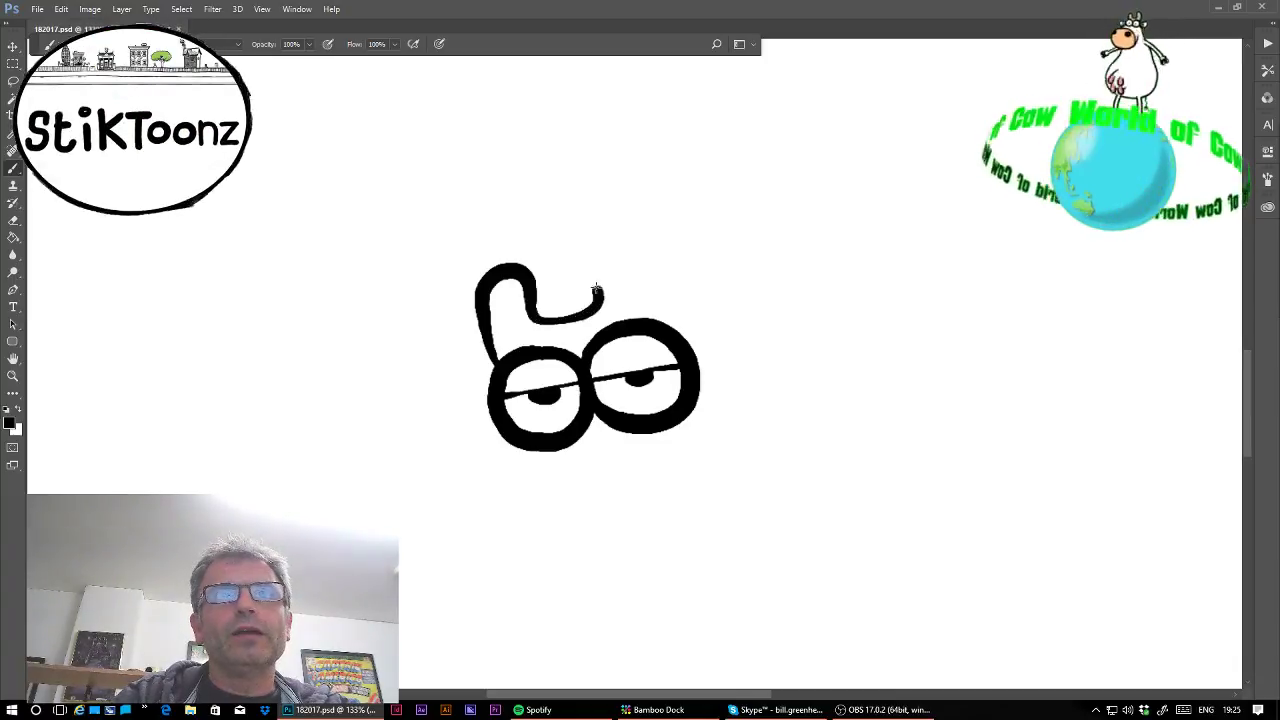
drag(631, 242, 655, 294)
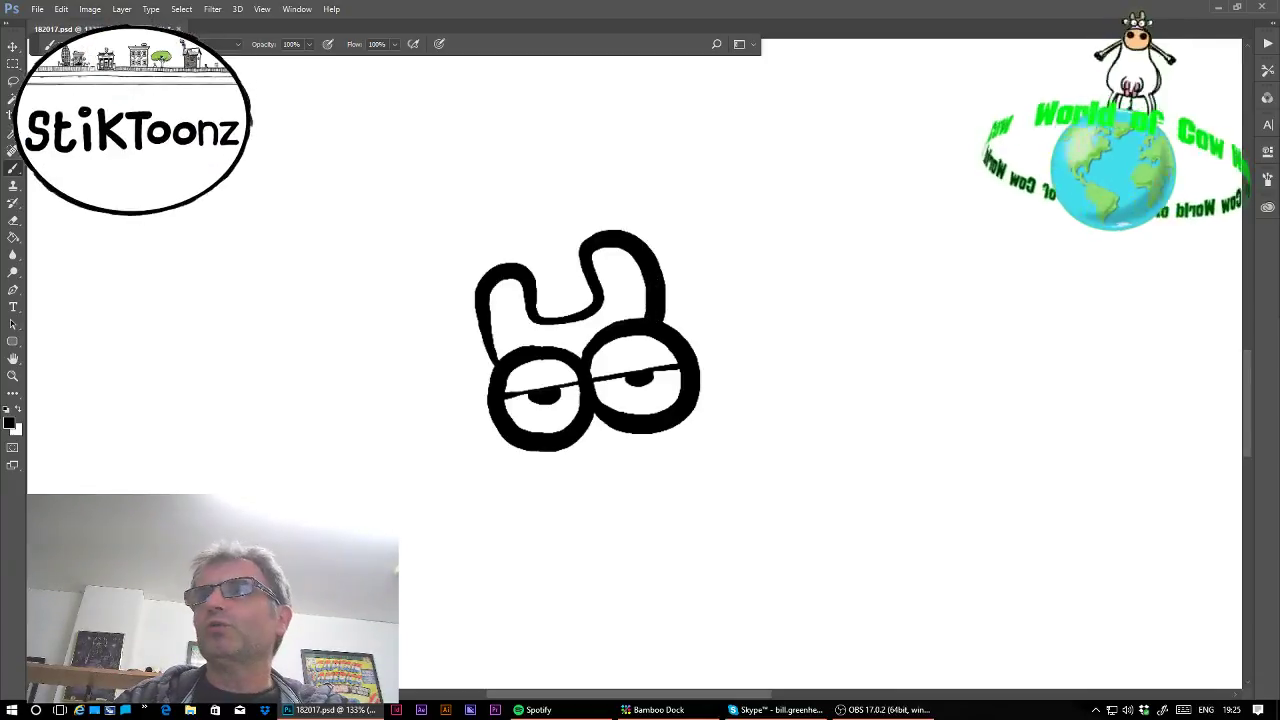
Draw a drooping ear on each side of the eyes and two short face lines running down below them.
drag(524, 464, 550, 324)
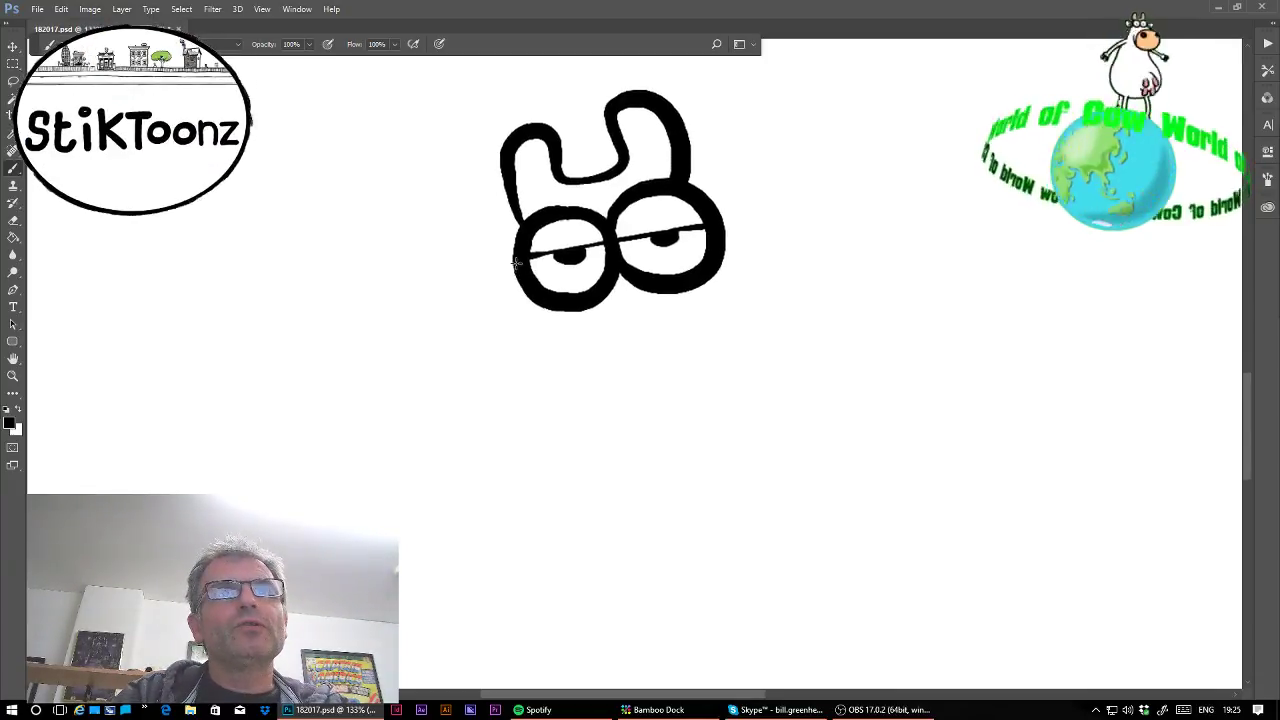
mouse_move(458, 283)
mouse_down()
mouse_move(449, 316)
mouse_move(482, 313)
mouse_move(513, 287)
mouse_up()
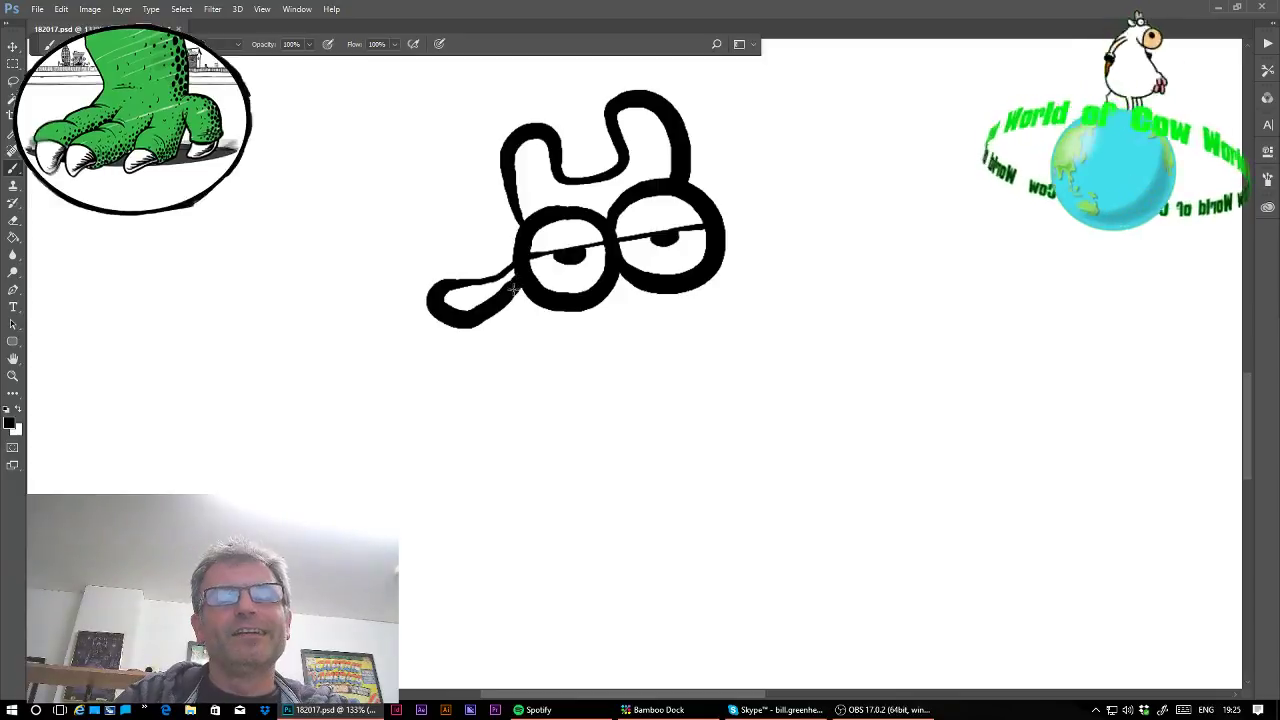
key(ctrl+z)
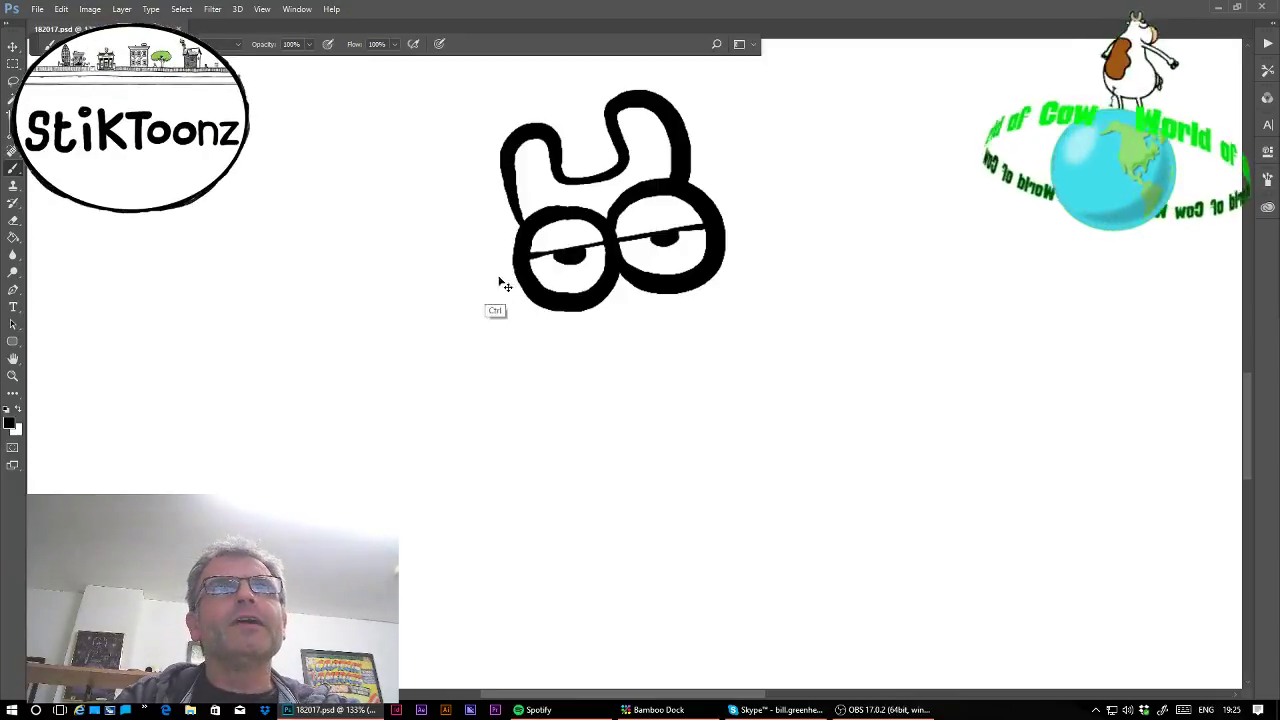
mouse_move(467, 286)
mouse_down()
mouse_move(423, 312)
mouse_move(445, 329)
mouse_move(524, 274)
mouse_up()
mouse_move(718, 226)
mouse_down()
mouse_move(772, 243)
mouse_move(801, 235)
mouse_move(830, 245)
mouse_move(839, 266)
mouse_move(815, 286)
mouse_move(775, 287)
mouse_move(737, 243)
mouse_up()
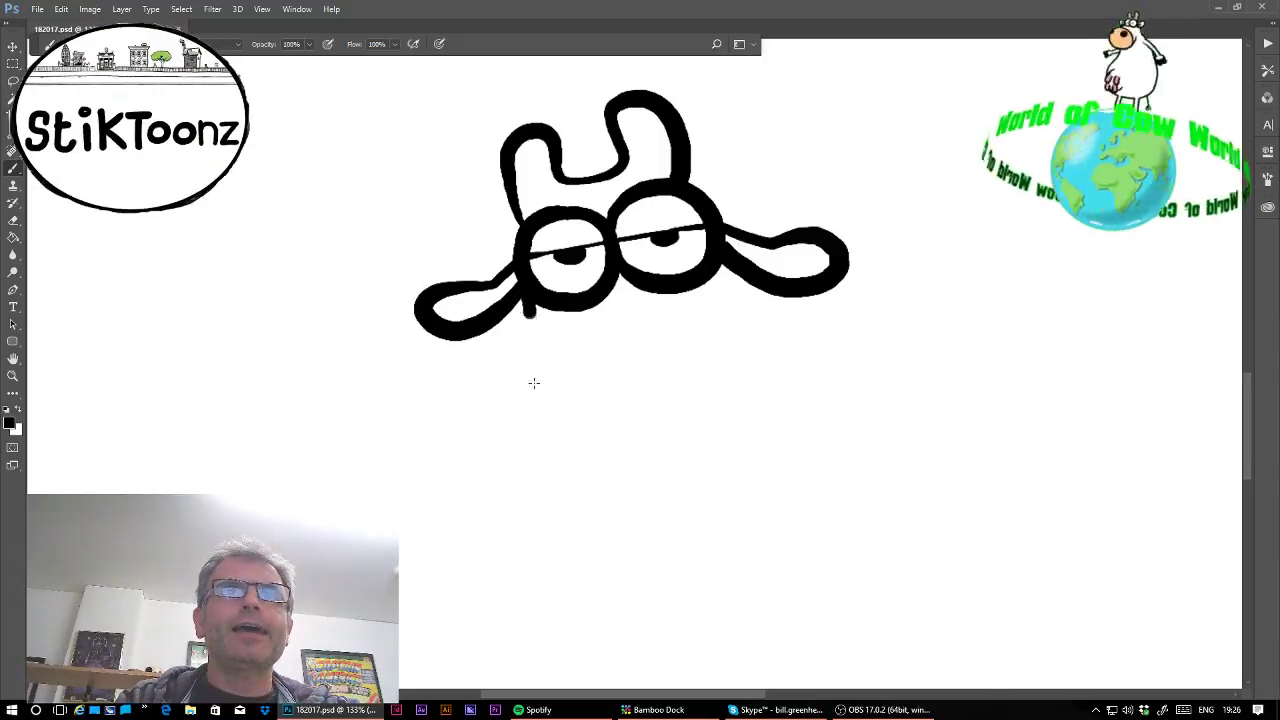
drag(534, 383, 534, 388)
drag(716, 262, 770, 320)
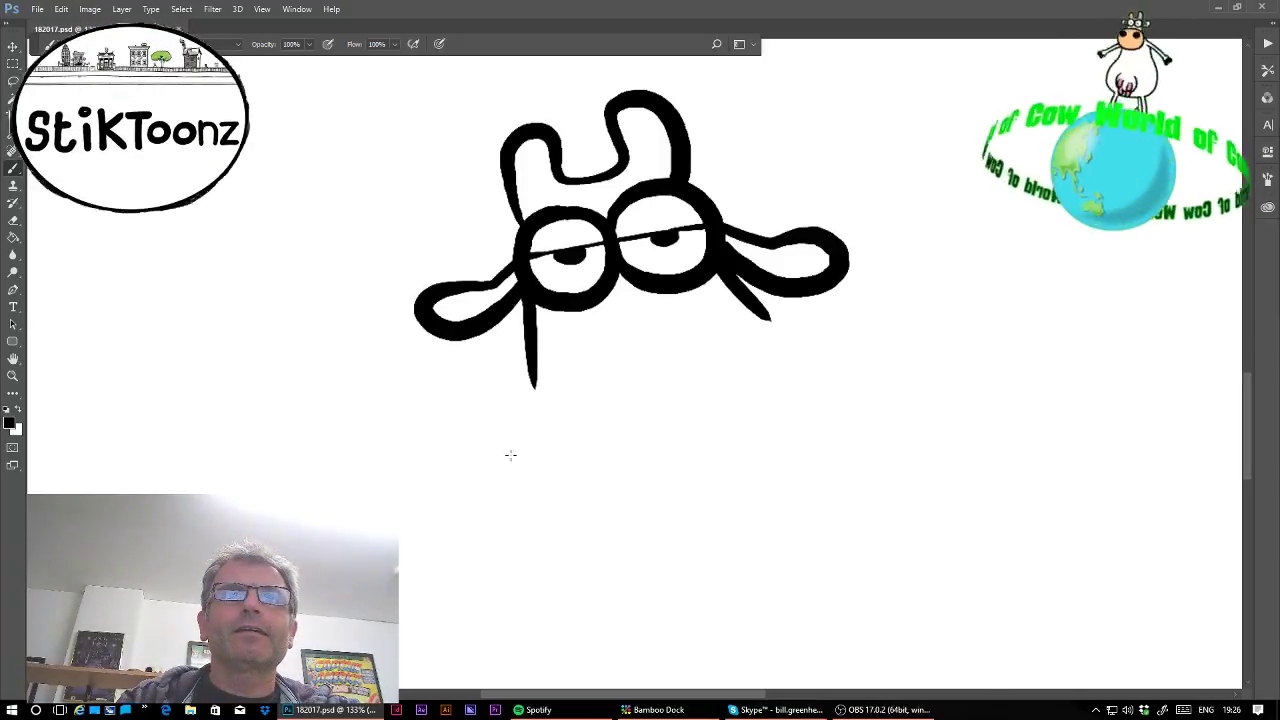
mouse_move(502, 412)
mouse_down()
mouse_move(651, 357)
mouse_move(777, 334)
mouse_move(470, 570)
mouse_up()
key(ctrl+z)
key(ctrl+z)
drag(798, 320, 468, 568)
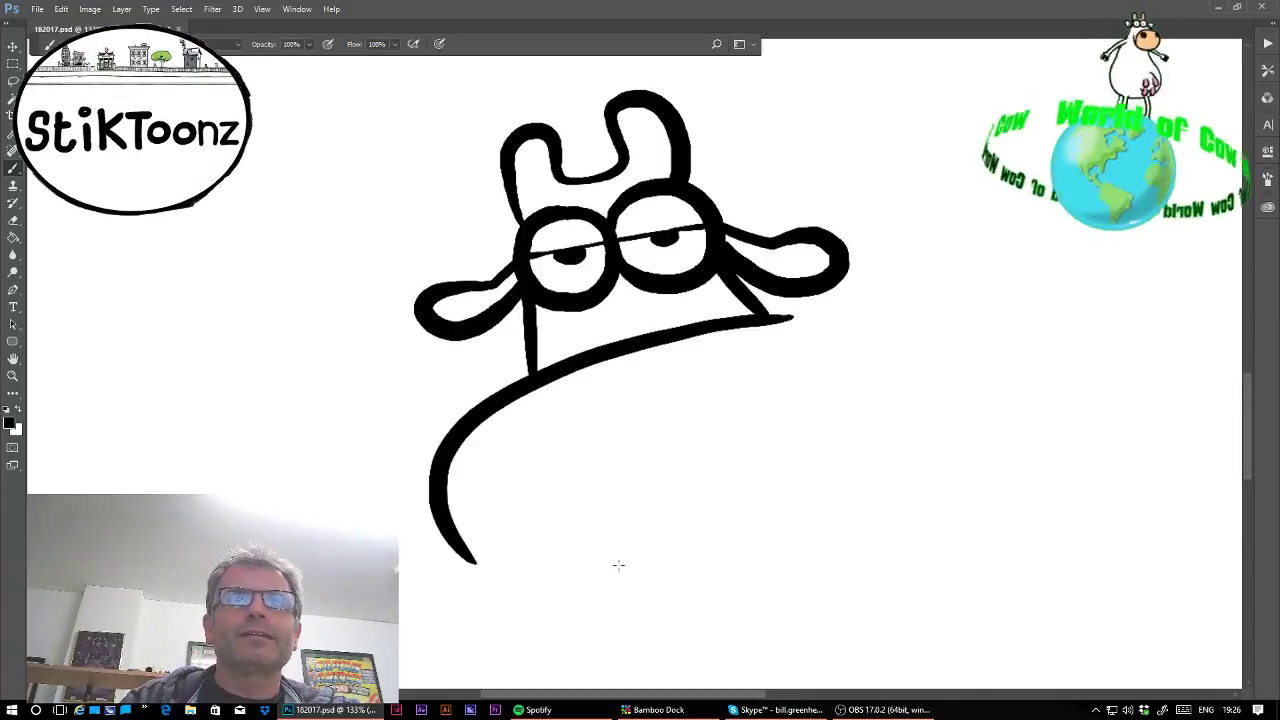
key(ctrl+z)
Draw a large closed oval muzzle outline across the lower ends of the face lines.
mouse_move(790, 322)
mouse_down()
mouse_move(634, 350)
mouse_move(482, 574)
mouse_up()
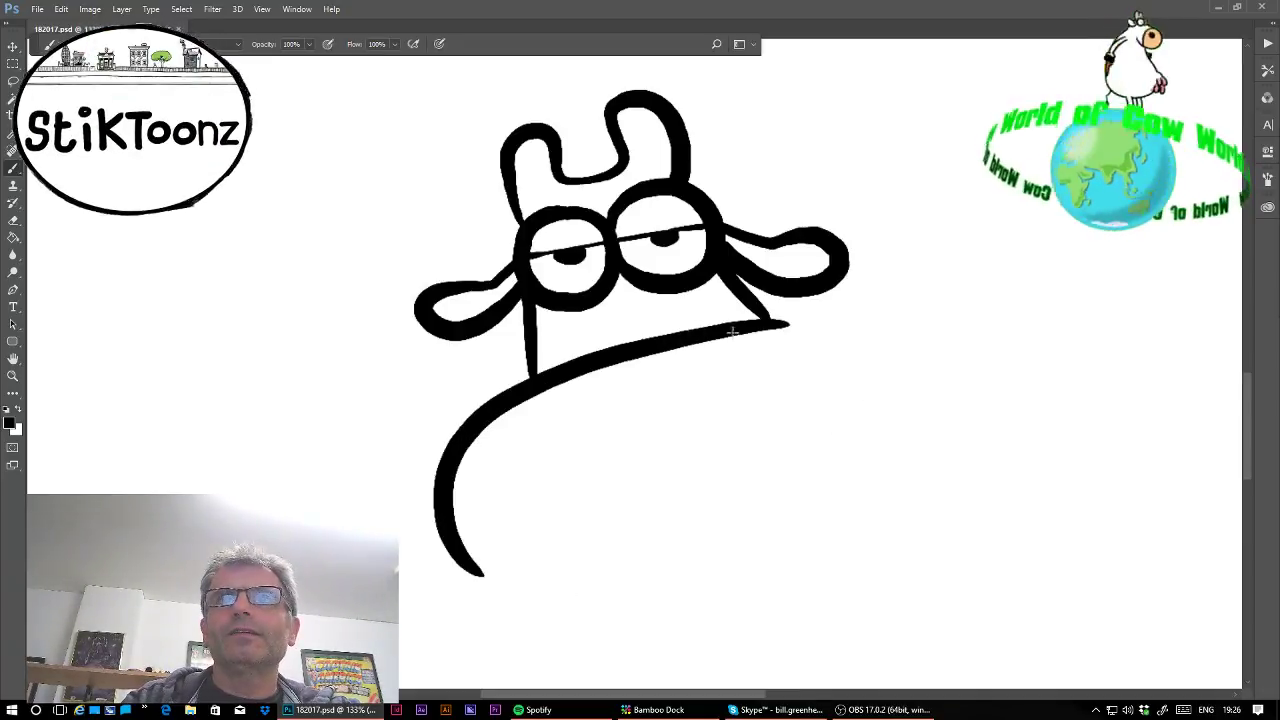
mouse_move(733, 332)
mouse_down()
mouse_move(923, 409)
mouse_move(926, 494)
mouse_up()
drag(449, 524, 782, 655)
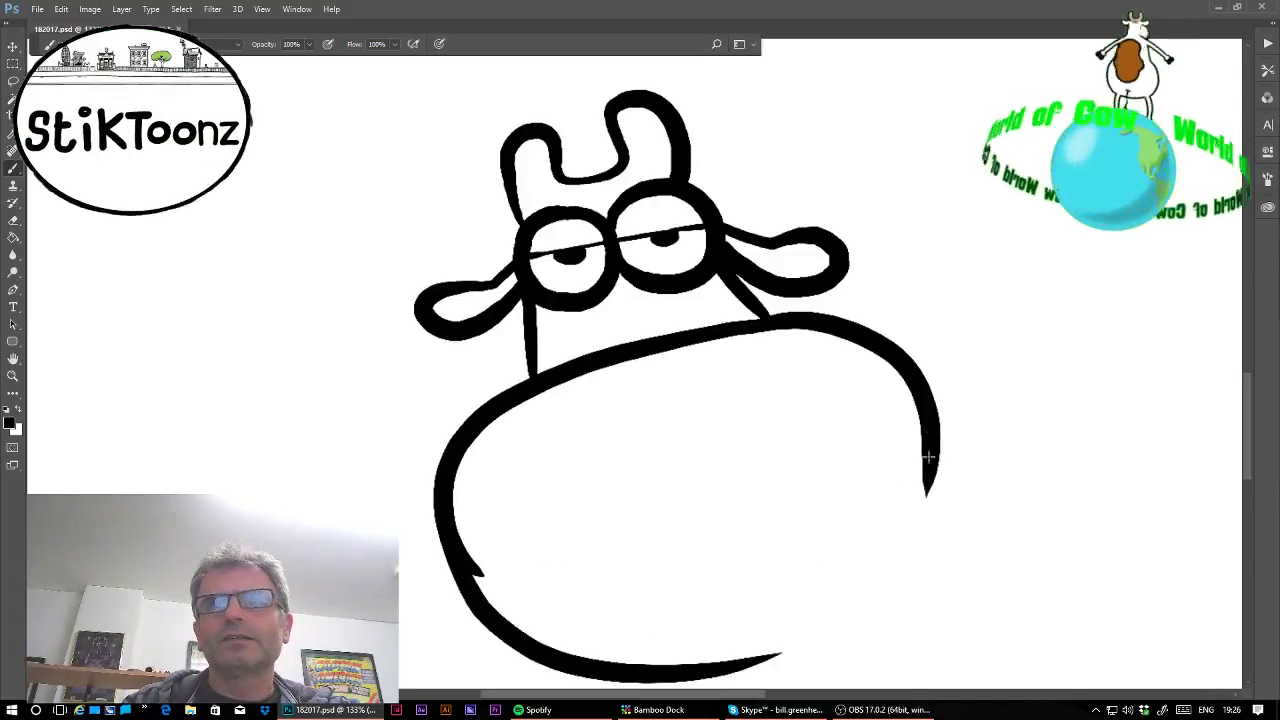
drag(930, 472, 771, 655)
Draw two solid black oval nostrils on the muzzle and erase the stray line end inside its outline.
mouse_move(565, 482)
mouse_down()
mouse_move(498, 489)
mouse_move(532, 528)
mouse_move(579, 482)
mouse_move(505, 505)
mouse_move(548, 506)
mouse_up()
mouse_move(846, 396)
mouse_down()
mouse_move(794, 440)
mouse_move(843, 406)
mouse_move(828, 430)
mouse_move(794, 438)
mouse_move(845, 400)
mouse_move(828, 423)
mouse_up()
key(ctrl+alt+z)
key(ctrl+alt+z)
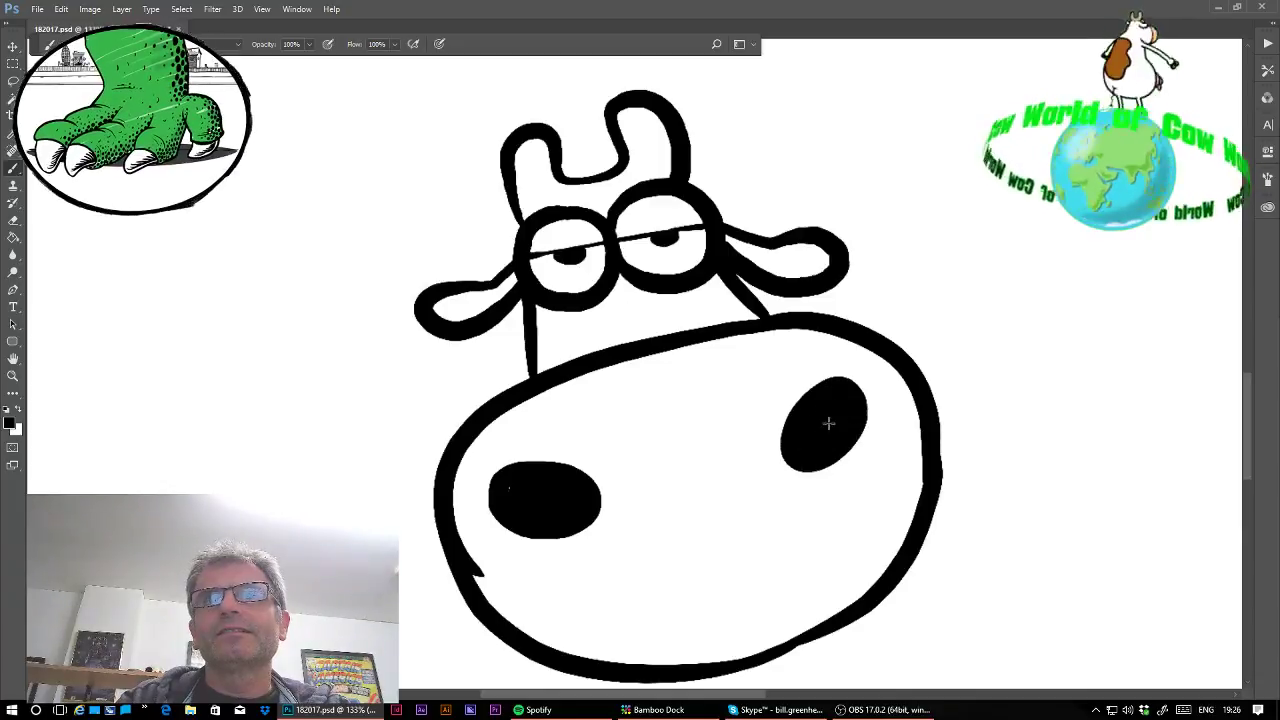
click(14, 220)
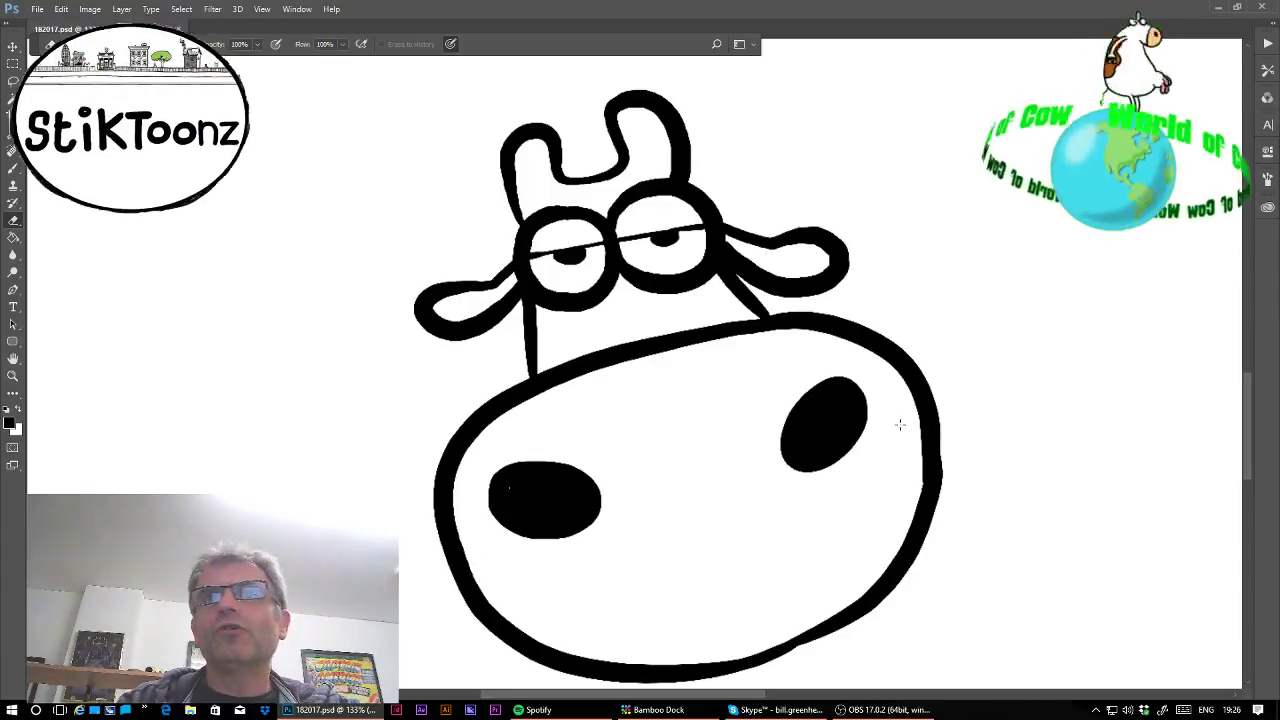
click(14, 170)
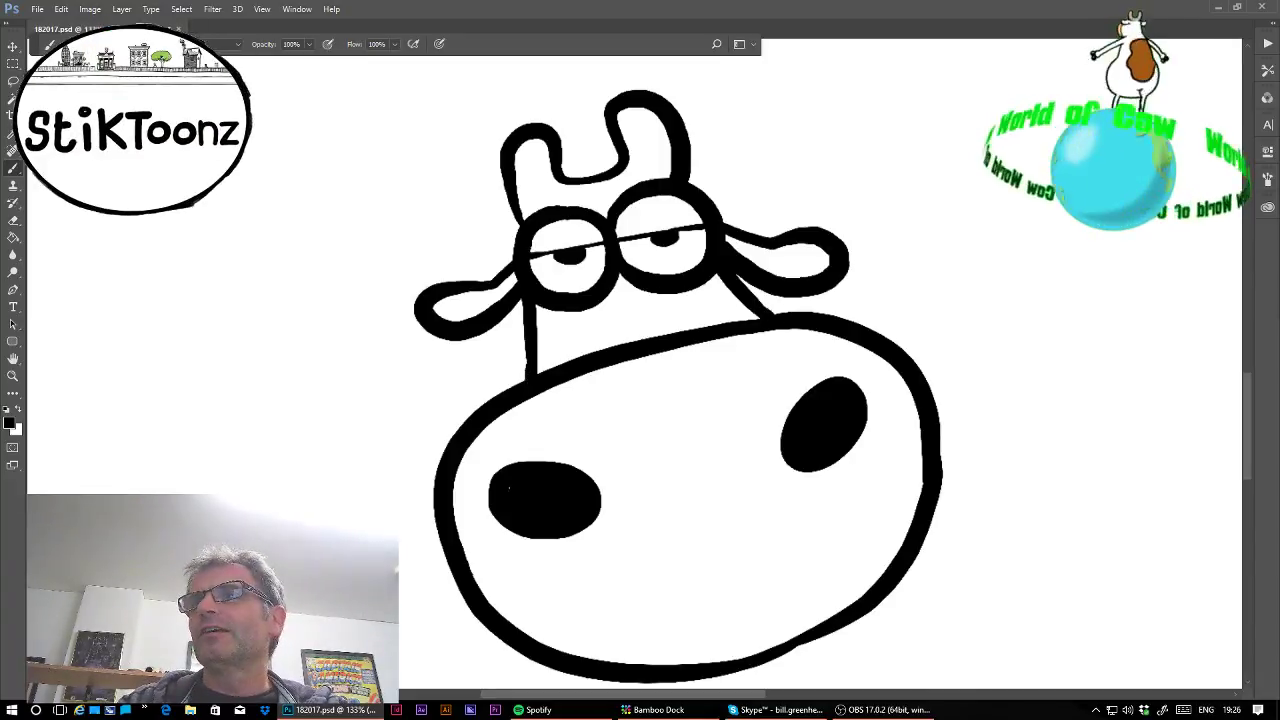
Scale the cow's head down with Free Transform and shift it slightly up and to the left on the page.
scroll(634, 363, down, 15)
scroll(634, 363, up, 4)
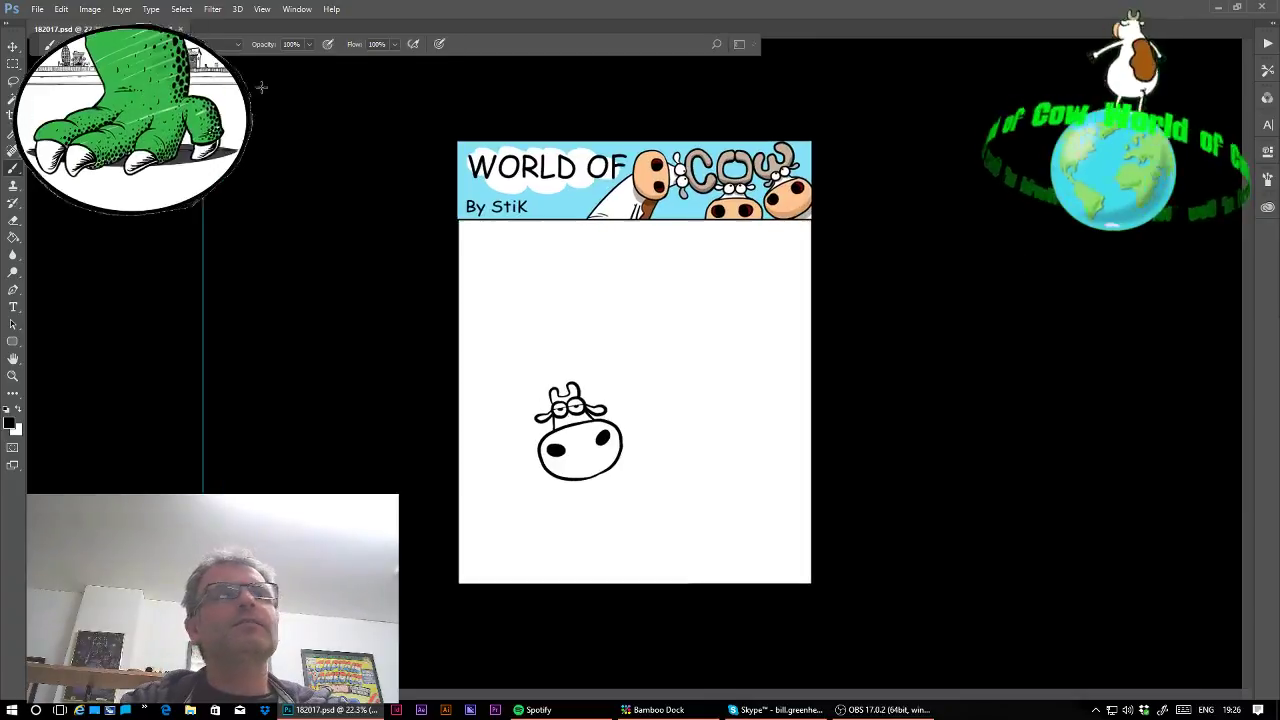
click(61, 9)
click(200, 282)
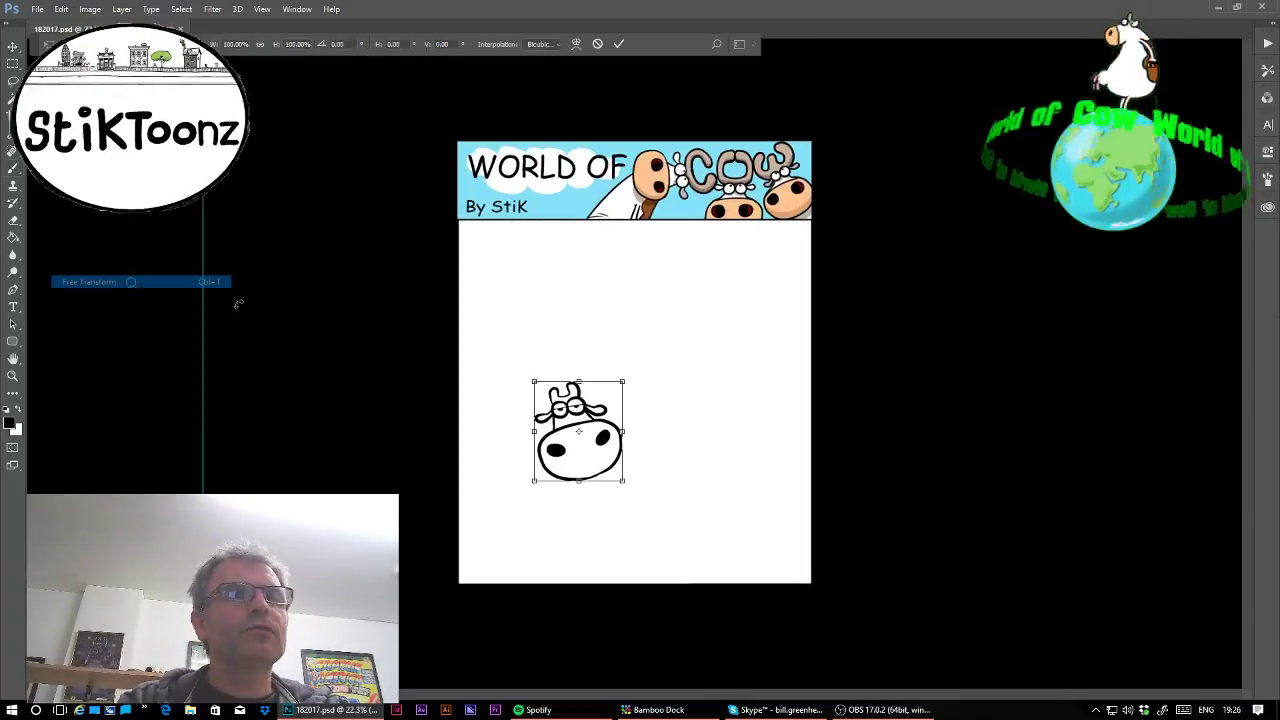
drag(622, 381, 568, 378)
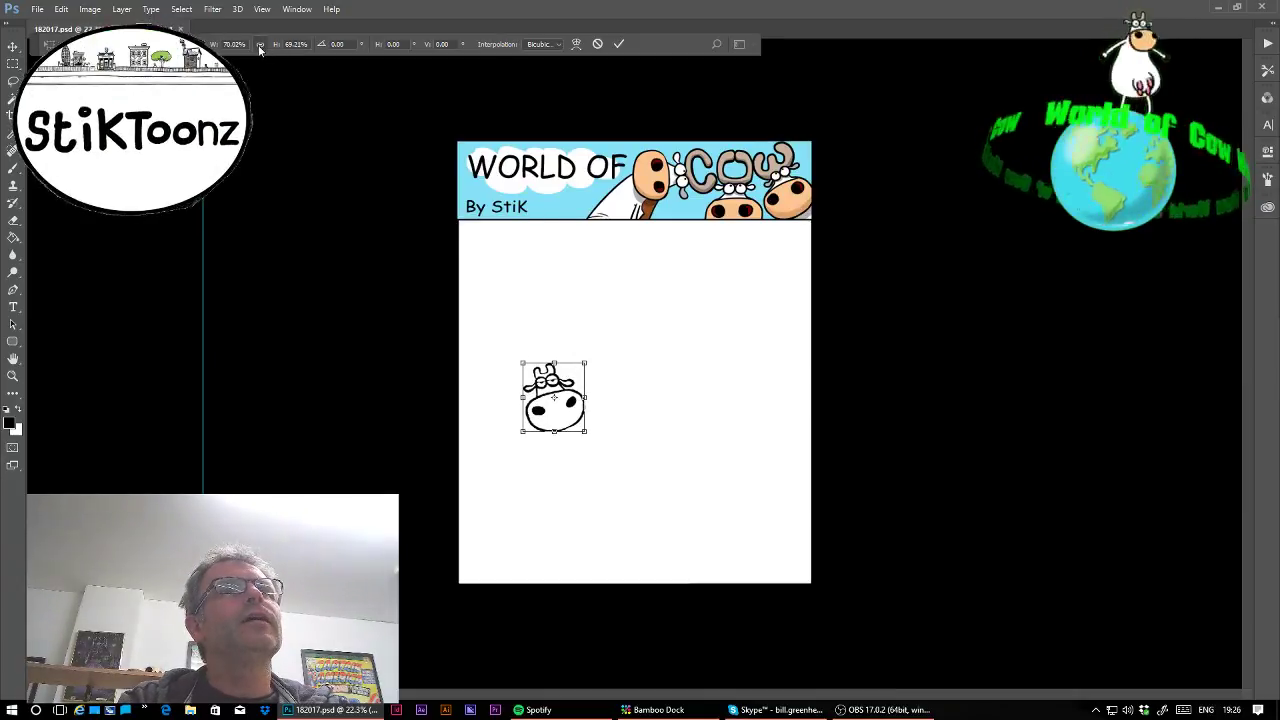
drag(584, 363, 580, 368)
double_click(573, 380)
drag(573, 423, 577, 423)
Draw a large round body outline around the cow's head, open at its base, with one curved leg line below its lower-left end.
click(12, 377)
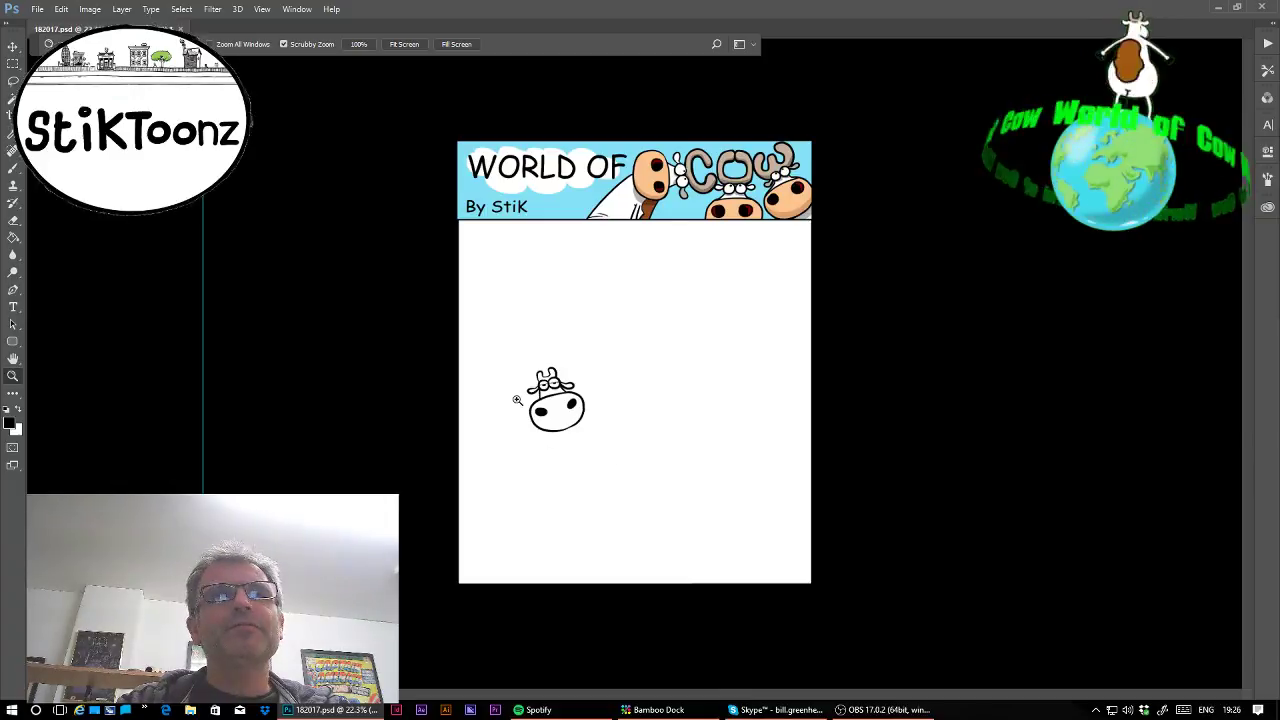
drag(517, 400, 588, 417)
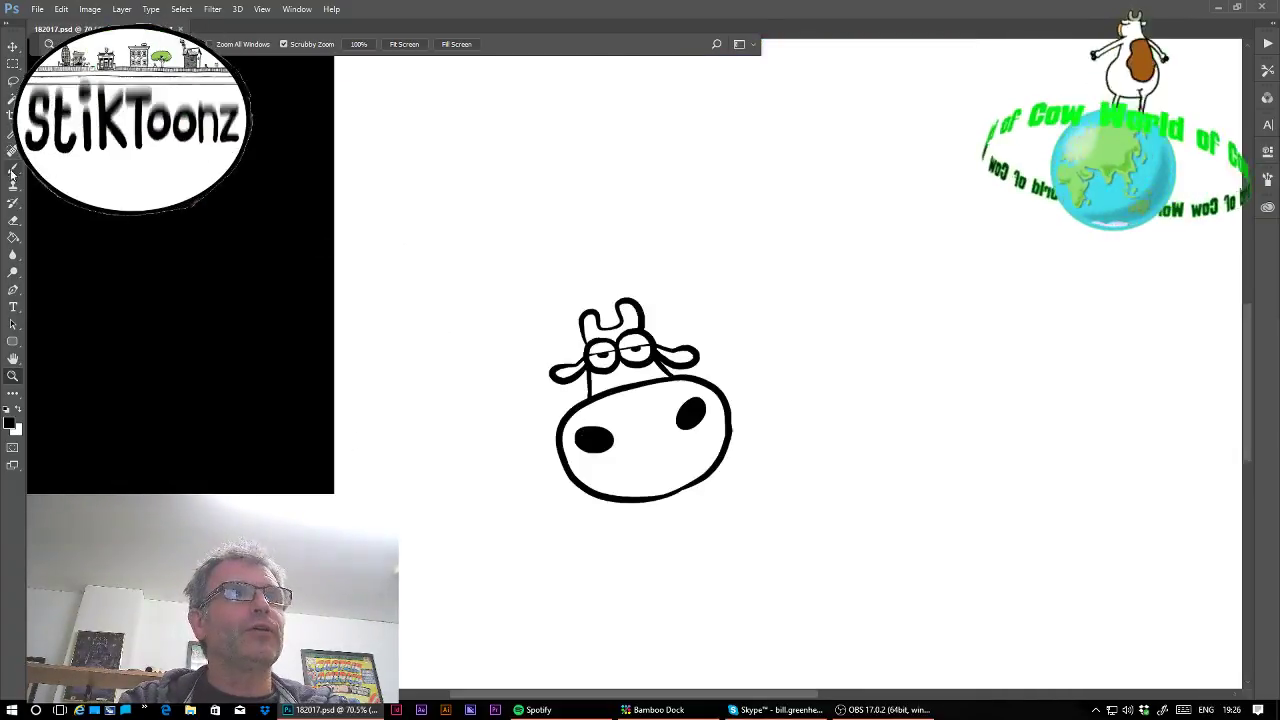
click(12, 170)
mouse_move(562, 250)
mouse_down()
mouse_move(520, 531)
mouse_move(578, 566)
mouse_up()
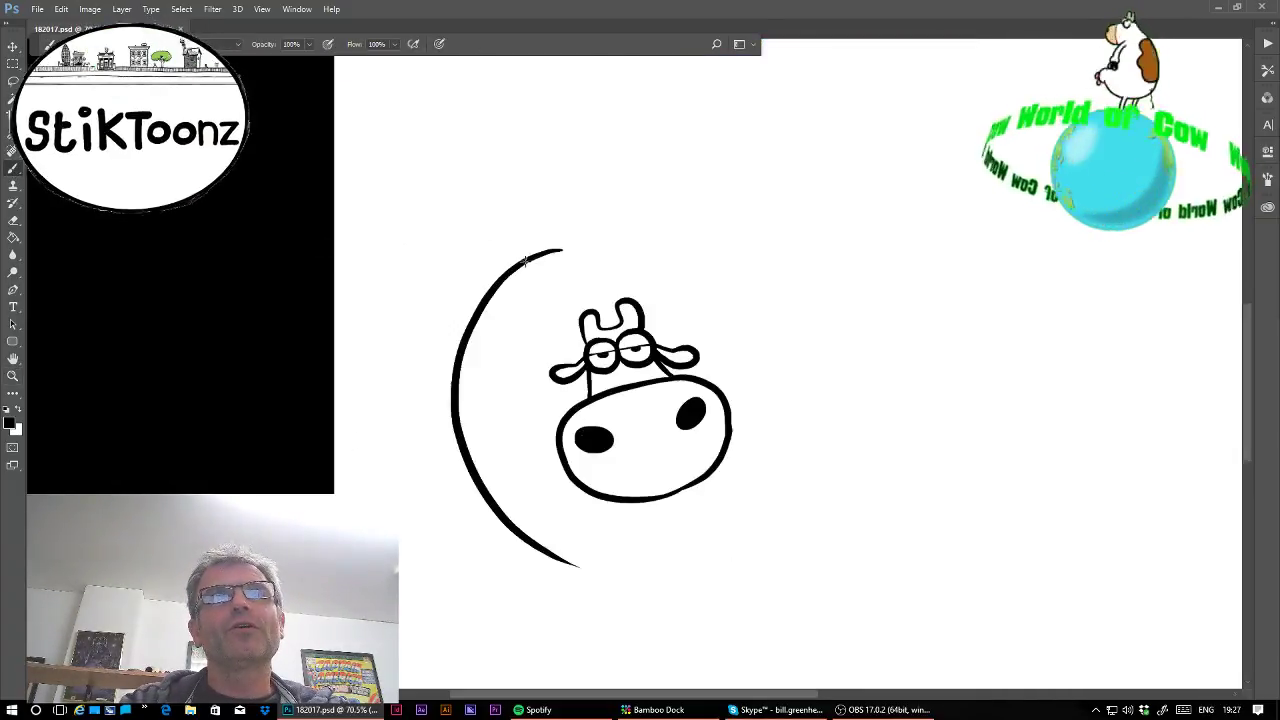
drag(525, 258, 805, 372)
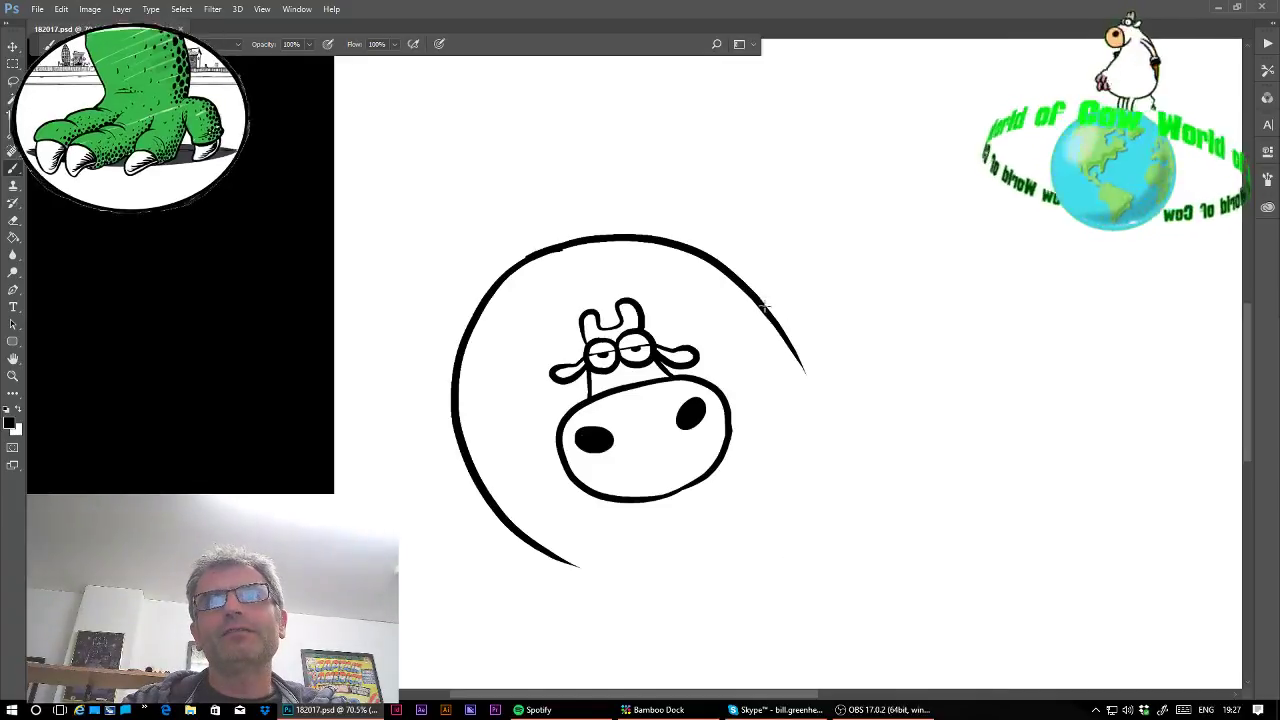
drag(772, 322, 703, 558)
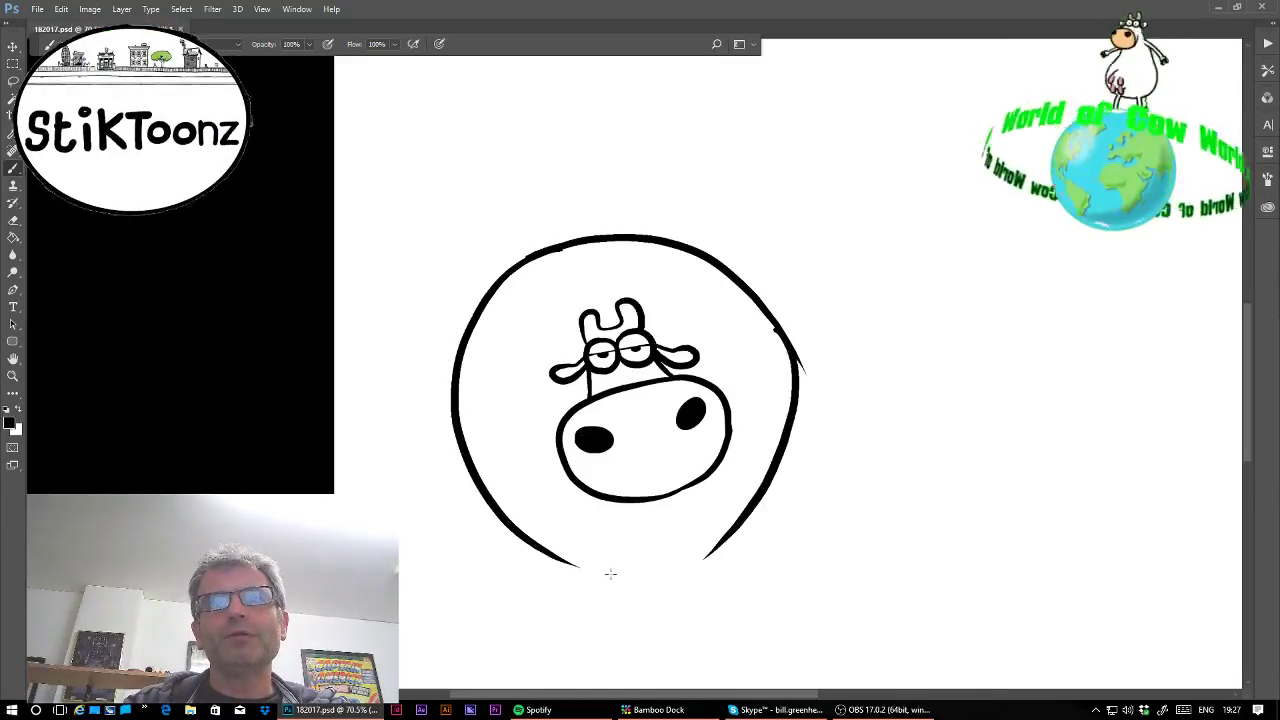
drag(550, 558, 567, 666)
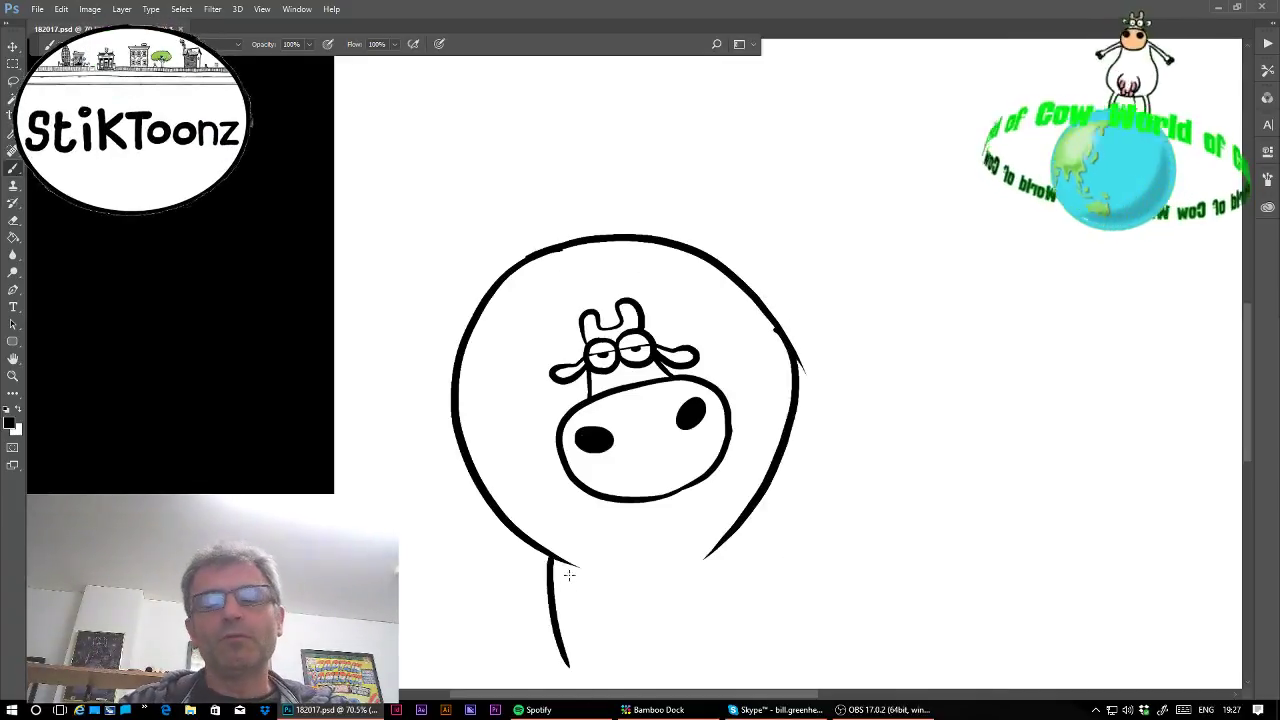
Erase the overlapping stray line ends on the right side of the body outline.
click(13, 375)
drag(800, 323, 49, 243)
click(14, 221)
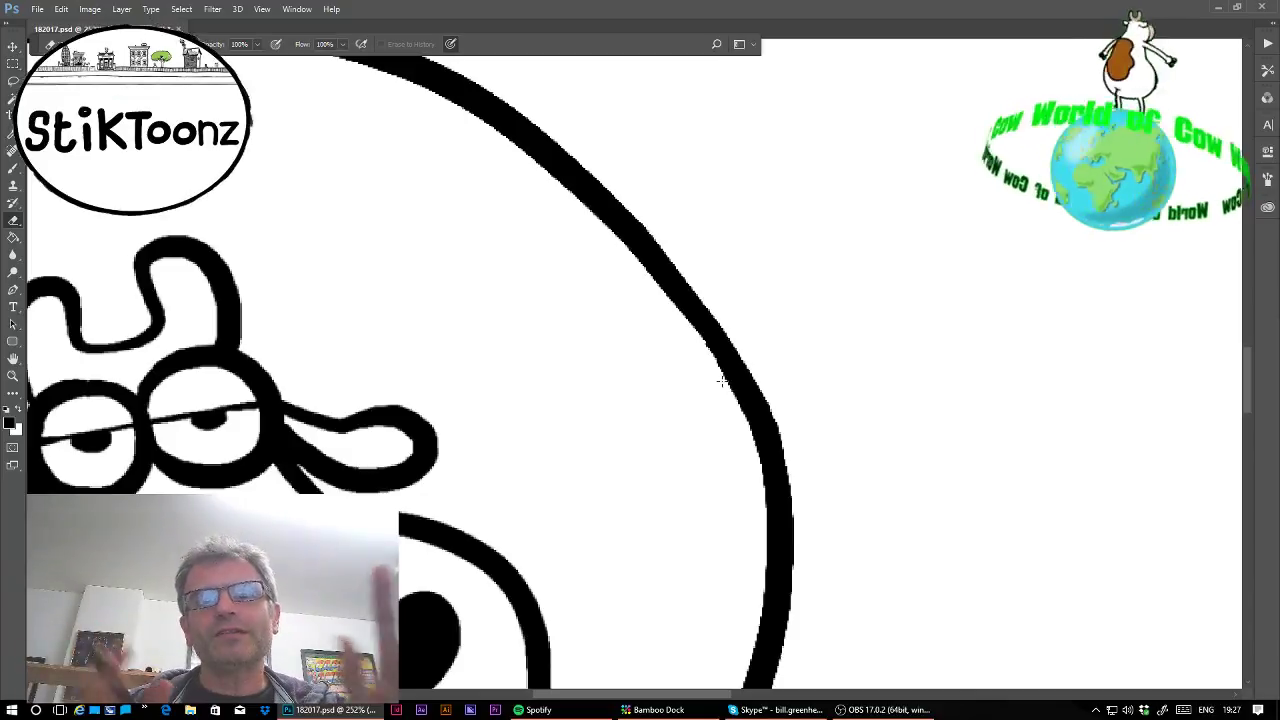
Close the base of the body outline with a curved belly line running from the leg line to the right-hand end.
drag(475, 570, 687, 134)
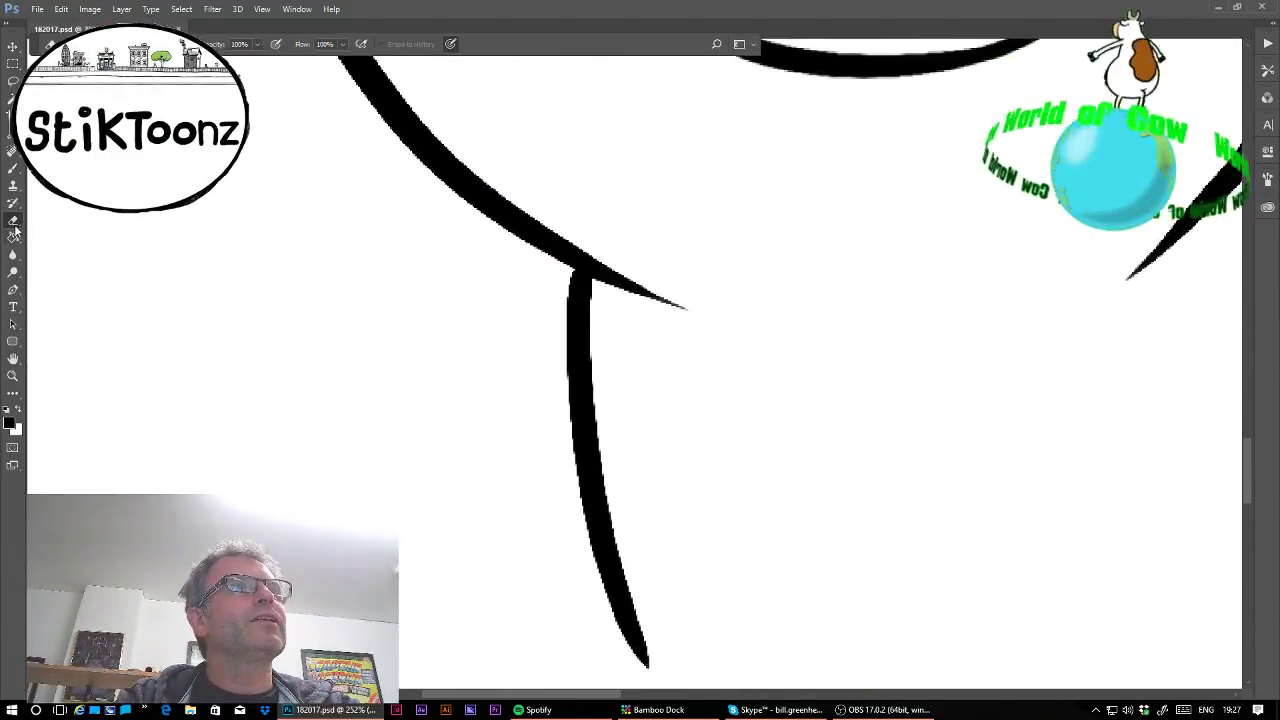
click(13, 169)
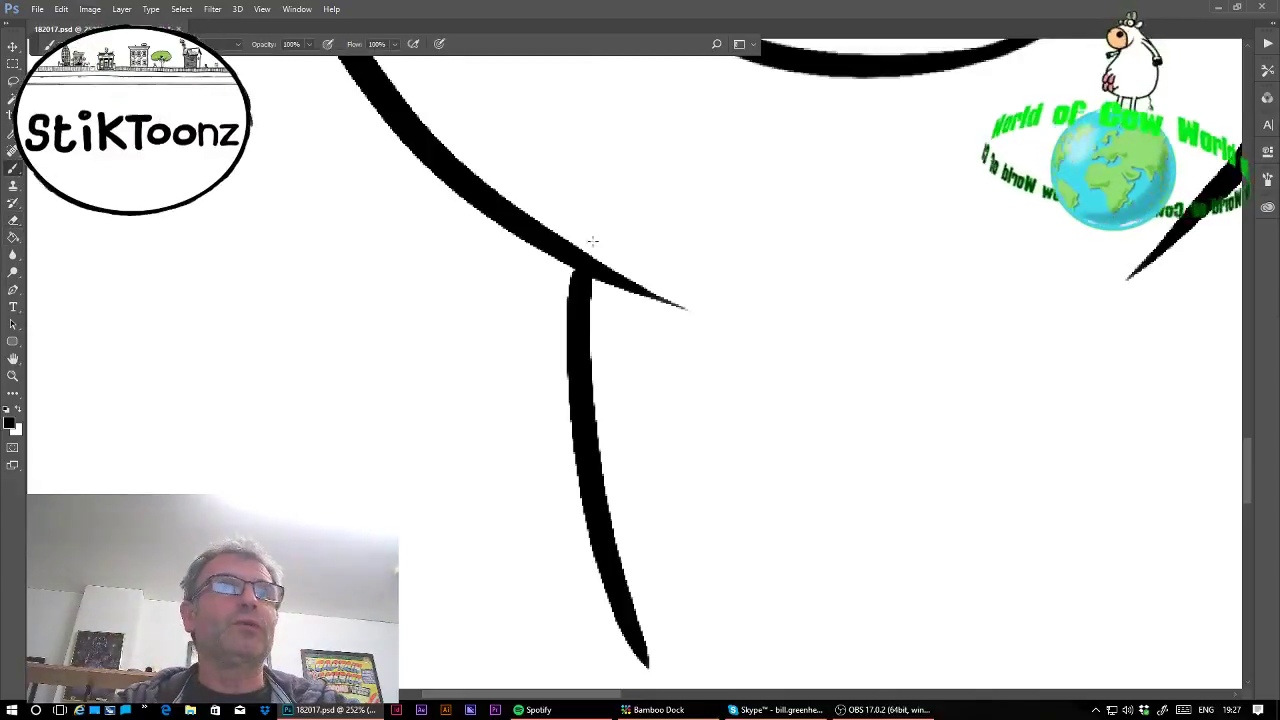
mouse_move(585, 262)
mouse_down()
mouse_move(580, 272)
mouse_move(1028, 284)
mouse_move(1125, 265)
mouse_up()
key(ctrl+z)
key(ctrl+z)
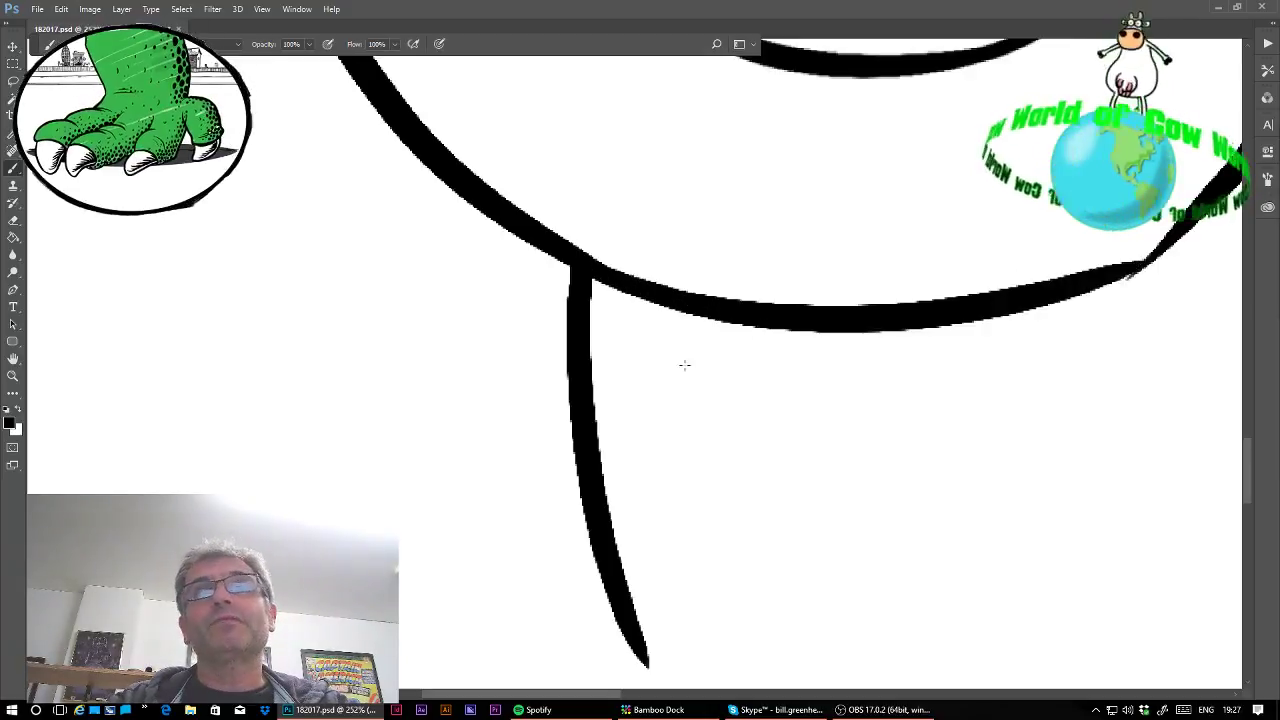
drag(620, 266, 663, 600)
key(ctrl+z)
mouse_move(632, 265)
mouse_down()
mouse_move(656, 585)
mouse_move(690, 665)
mouse_up()
key(ctrl+z)
drag(630, 285, 705, 662)
key(ctrl+z)
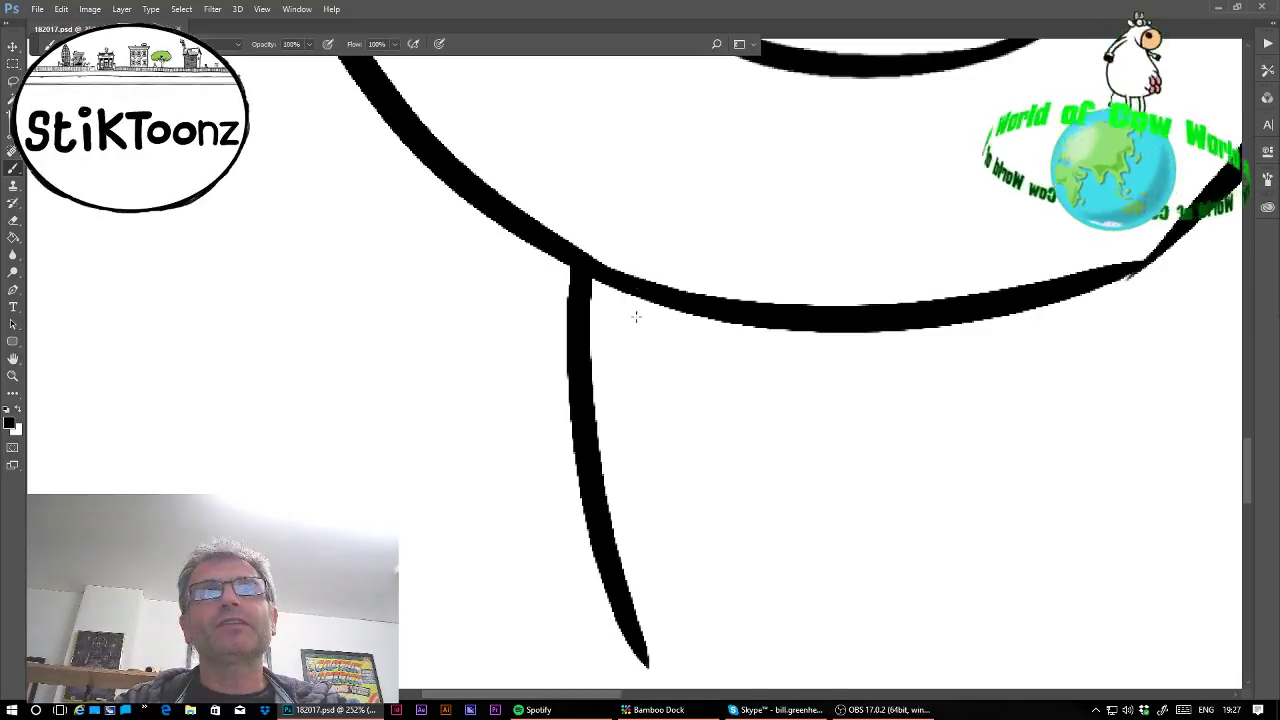
Draw the second line of the leg beside the first and erase the body outline between the two lines.
drag(634, 292, 692, 630)
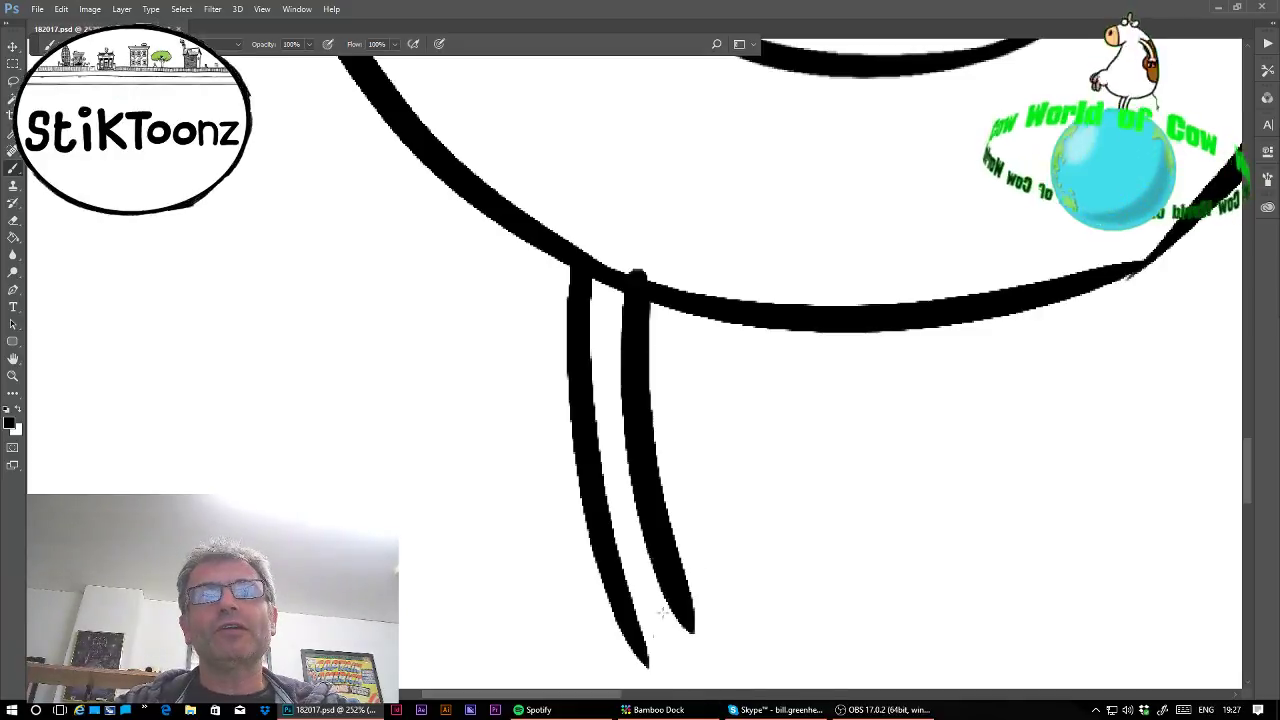
click(13, 222)
drag(618, 288, 605, 268)
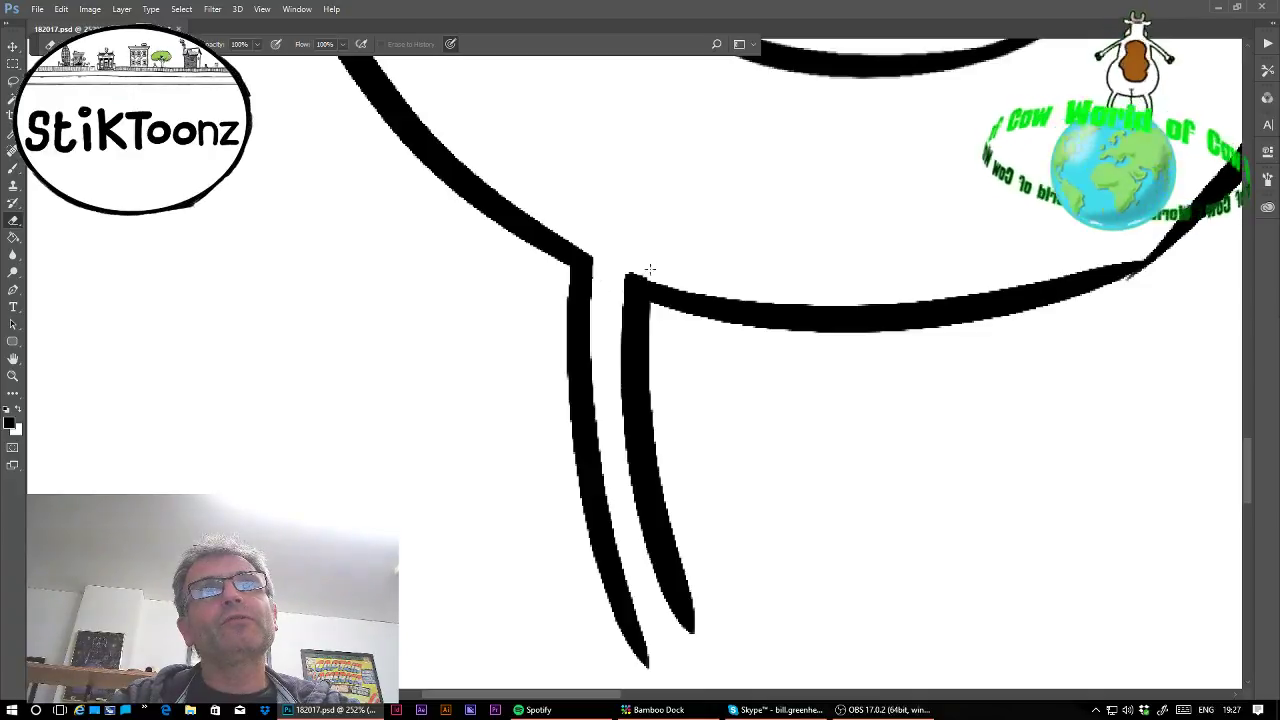
Draw a rounded ankle with a black two-toed hoof at the end of the leg and erase the stray line tip inside it.
scroll(634, 370, down, 4)
scroll(634, 370, left, 2)
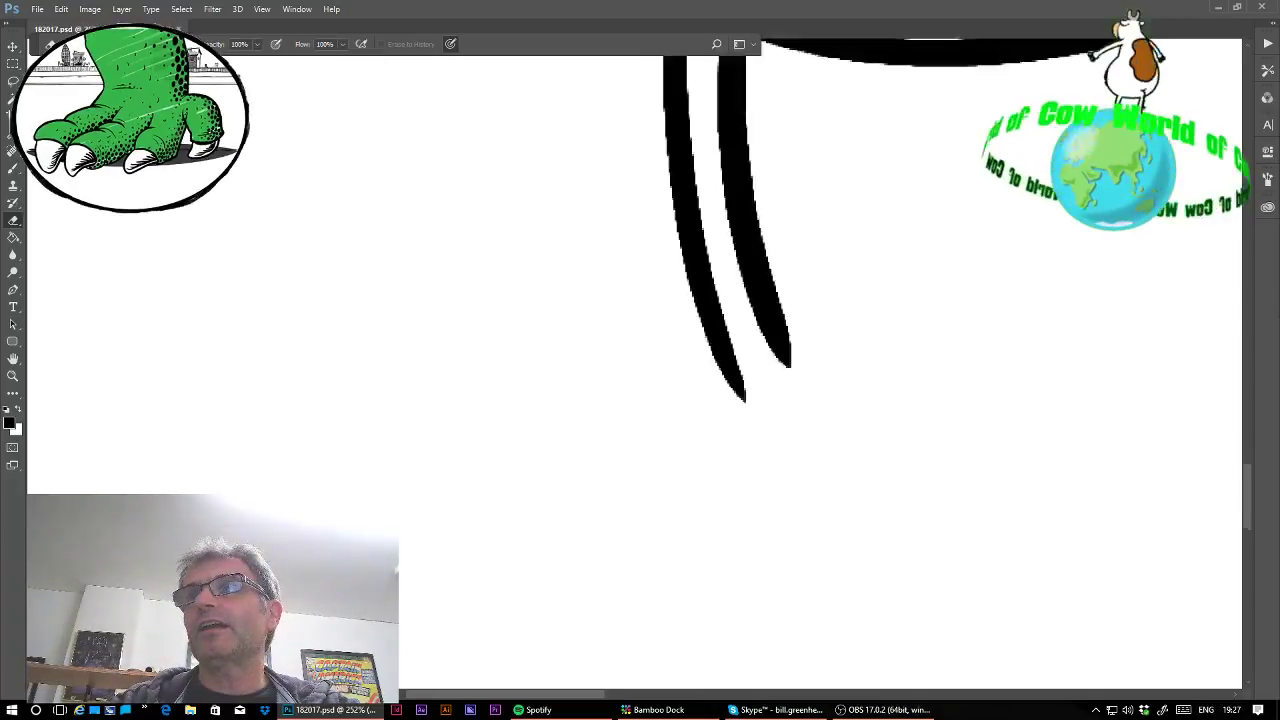
scroll(634, 370, right, 2)
click(13, 170)
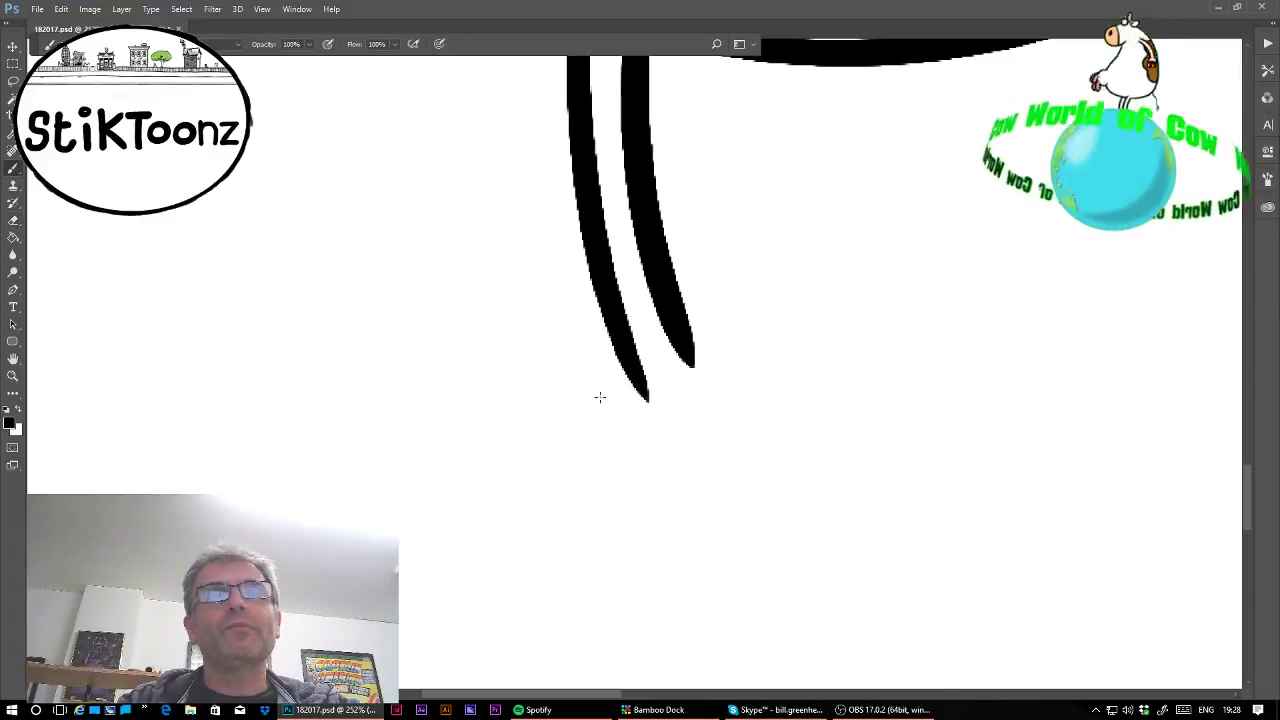
mouse_move(630, 372)
mouse_down()
mouse_move(601, 443)
mouse_move(617, 463)
mouse_move(689, 474)
mouse_move(742, 444)
mouse_move(751, 412)
mouse_move(746, 386)
mouse_move(688, 340)
mouse_up()
mouse_move(627, 469)
mouse_down()
mouse_move(612, 548)
mouse_move(664, 538)
mouse_move(653, 524)
mouse_move(692, 496)
mouse_move(680, 503)
mouse_move(705, 548)
mouse_move(744, 538)
mouse_move(749, 491)
mouse_up()
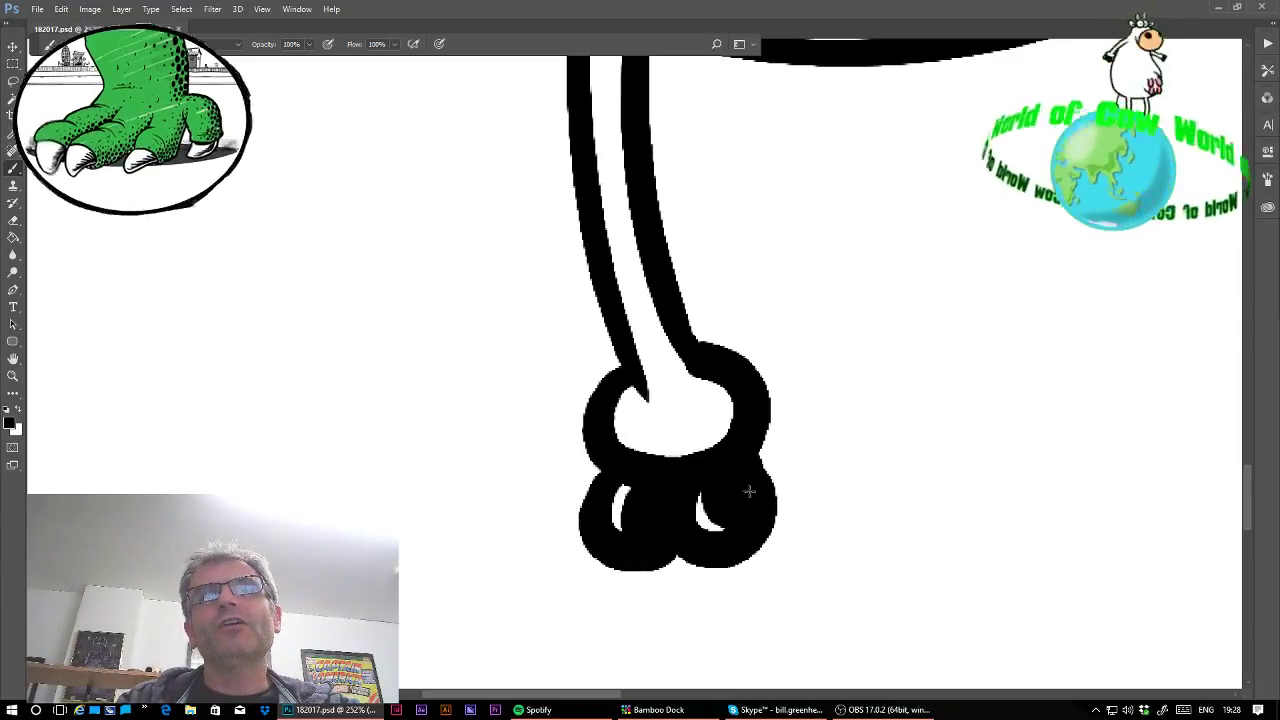
click(13, 221)
drag(640, 405, 651, 387)
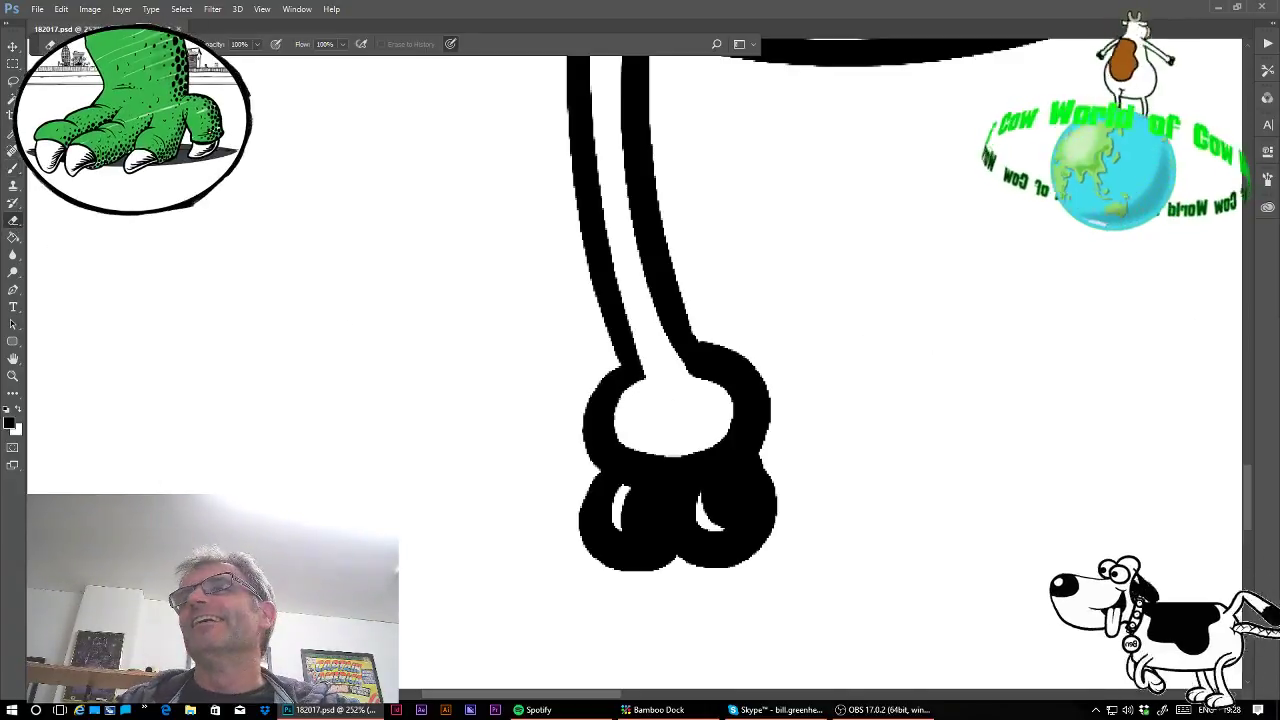
Select the entire leg with the Lasso tool, extending the selection to include the whole hoof.
drag(700, 330, 460, 572)
mouse_move(560, 400)
mouse_down()
mouse_move(681, 328)
mouse_move(729, 328)
mouse_up()
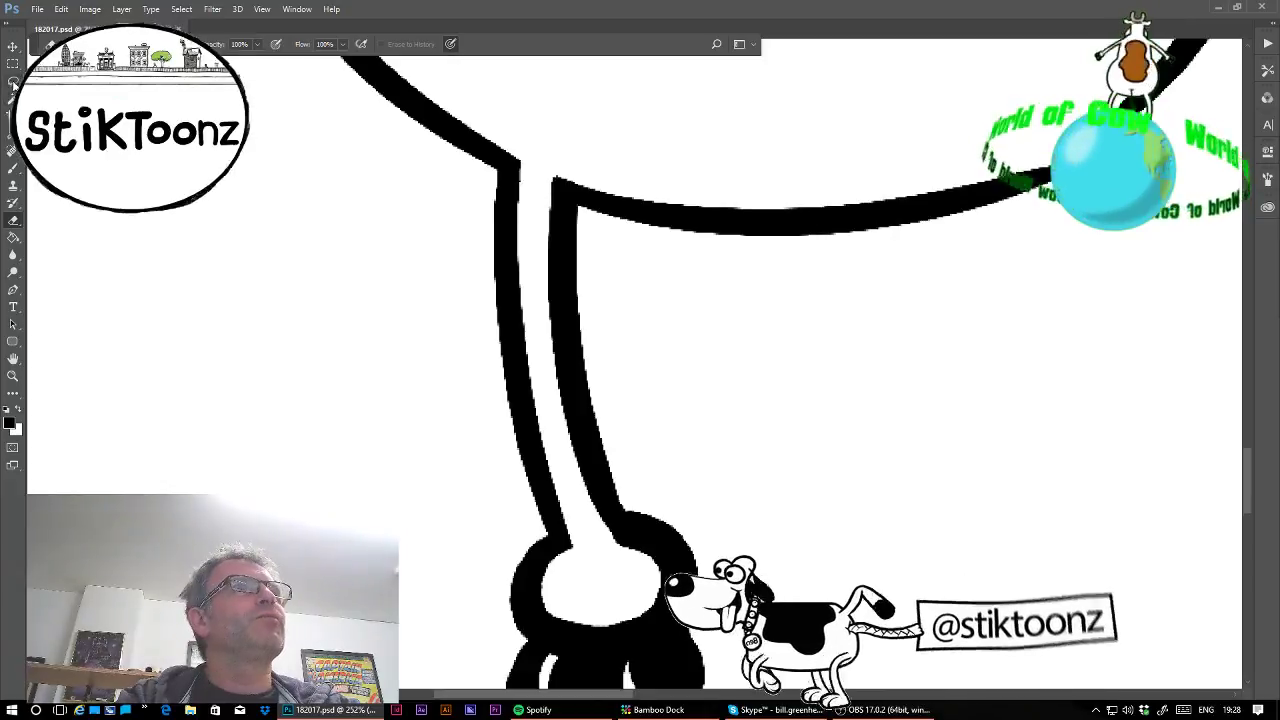
click(13, 81)
mouse_move(500, 162)
mouse_down()
mouse_move(402, 495)
mouse_move(588, 258)
mouse_move(571, 143)
mouse_move(505, 155)
mouse_up()
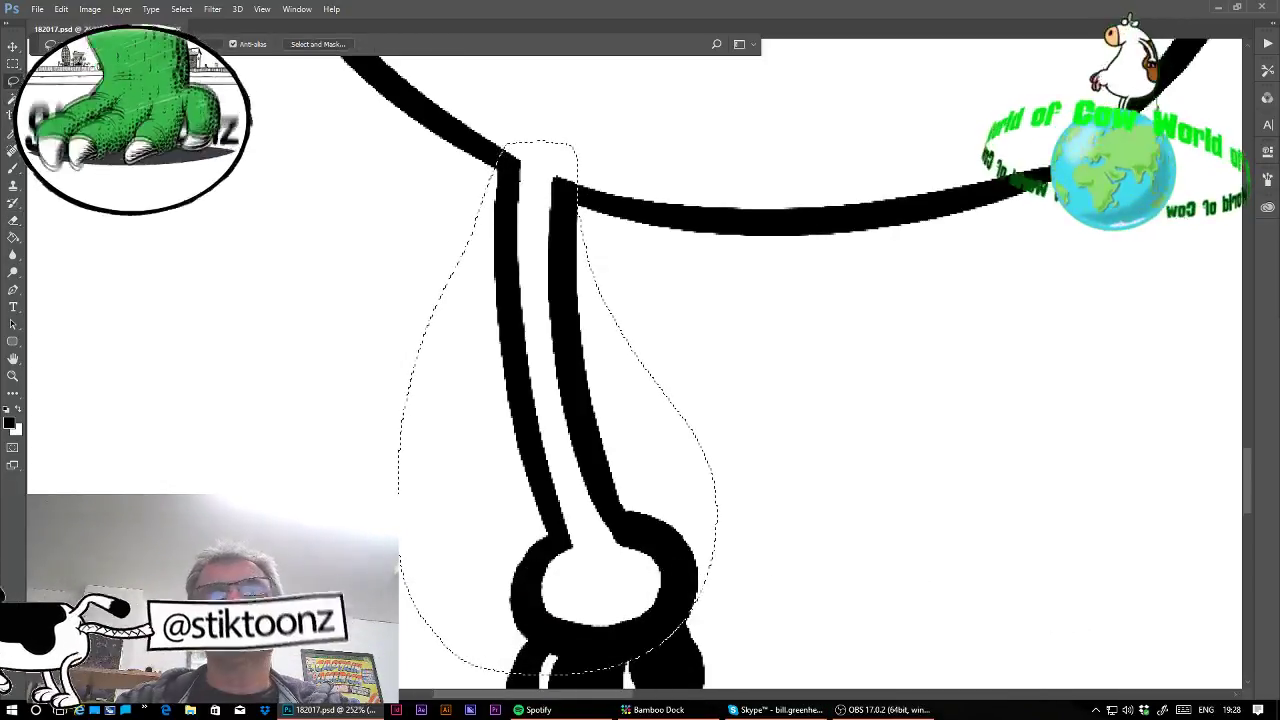
mouse_move(560, 560)
mouse_down()
mouse_move(682, 196)
mouse_move(559, 342)
mouse_move(536, 342)
mouse_up()
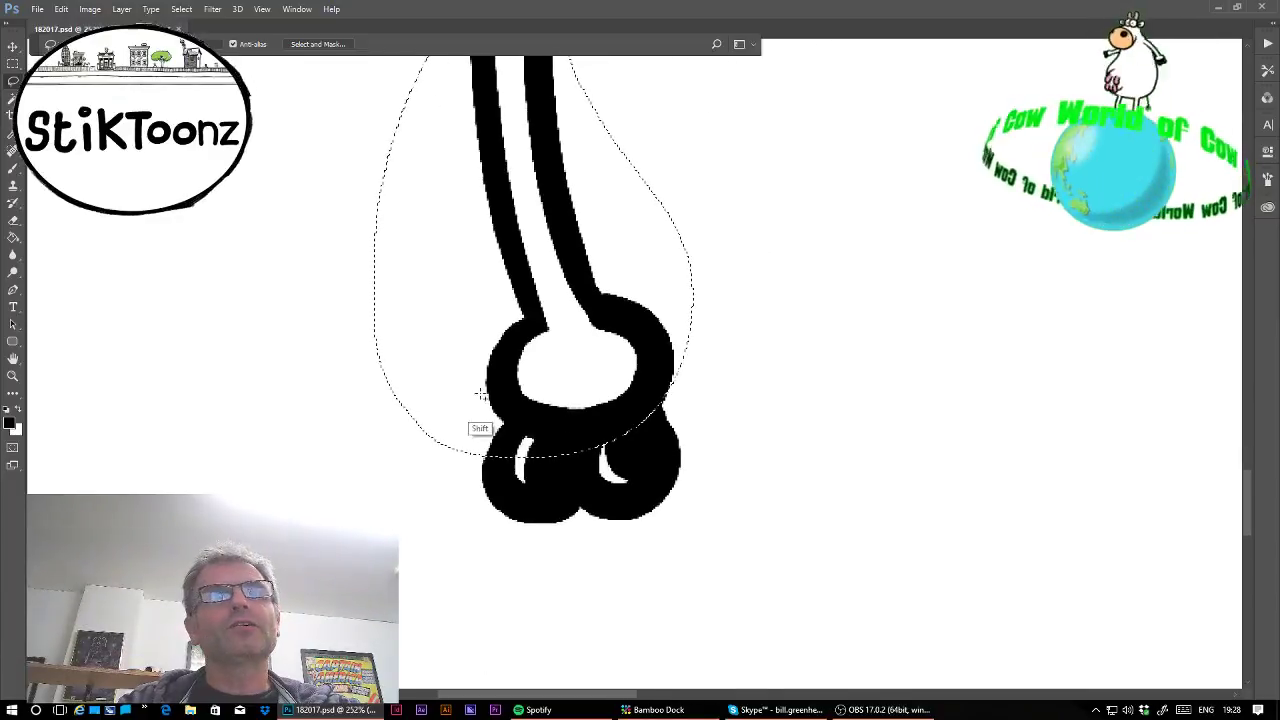
mouse_move(470, 380)
mouse_down()
mouse_move(688, 290)
mouse_move(513, 421)
mouse_move(541, 422)
mouse_up()
scroll(640, 365, down, 3)
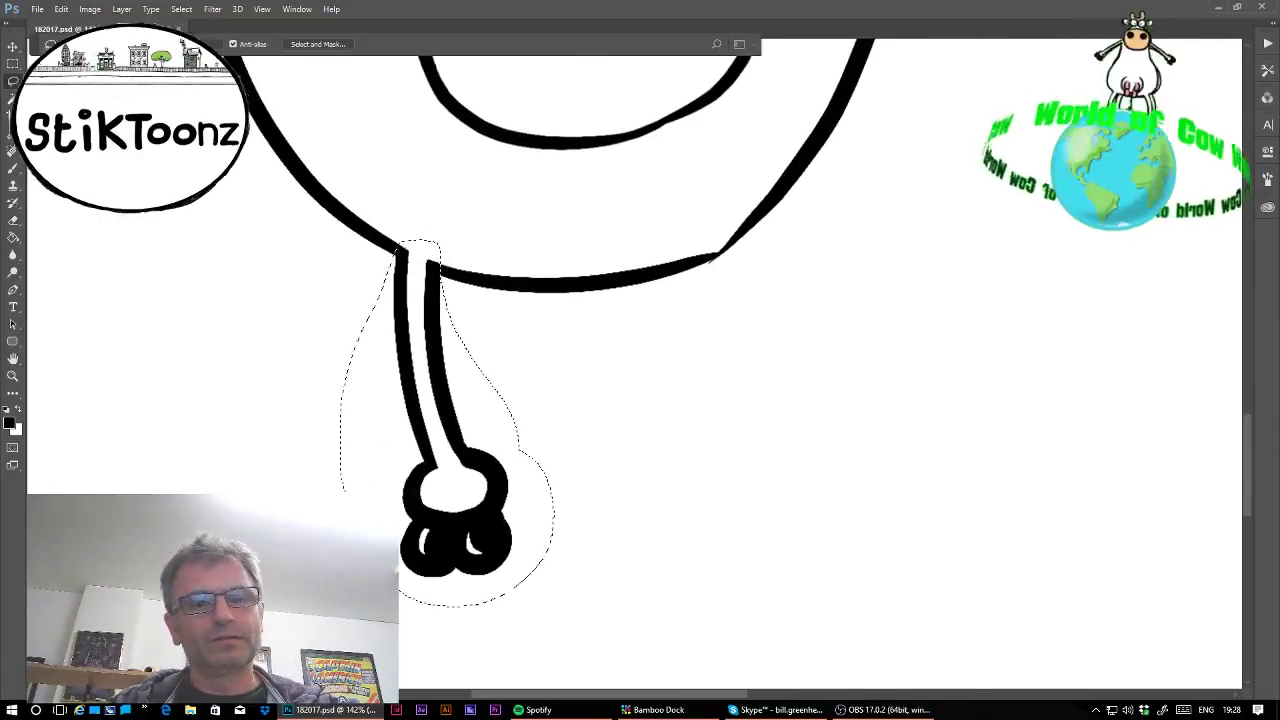
Paste a copy of the leg, flip it horizontally and place it under the right side of the body.
key(ctrl+v)
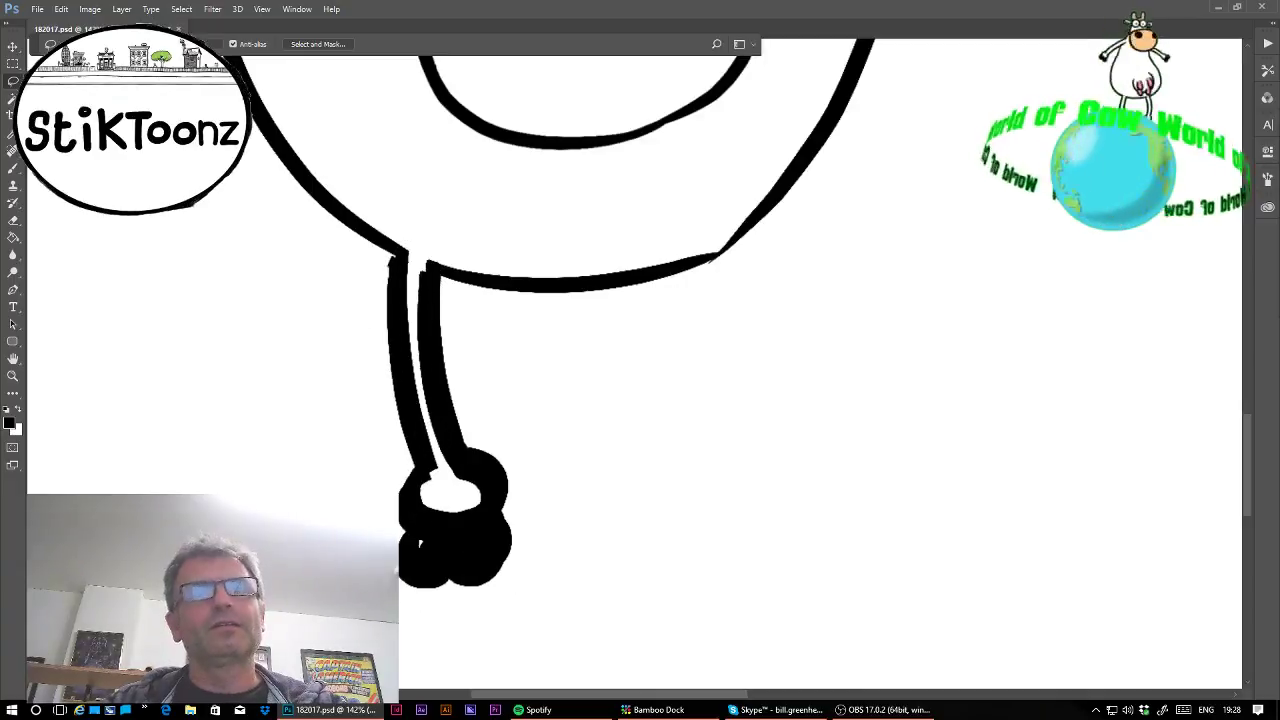
click(61, 10)
mouse_move(101, 295)
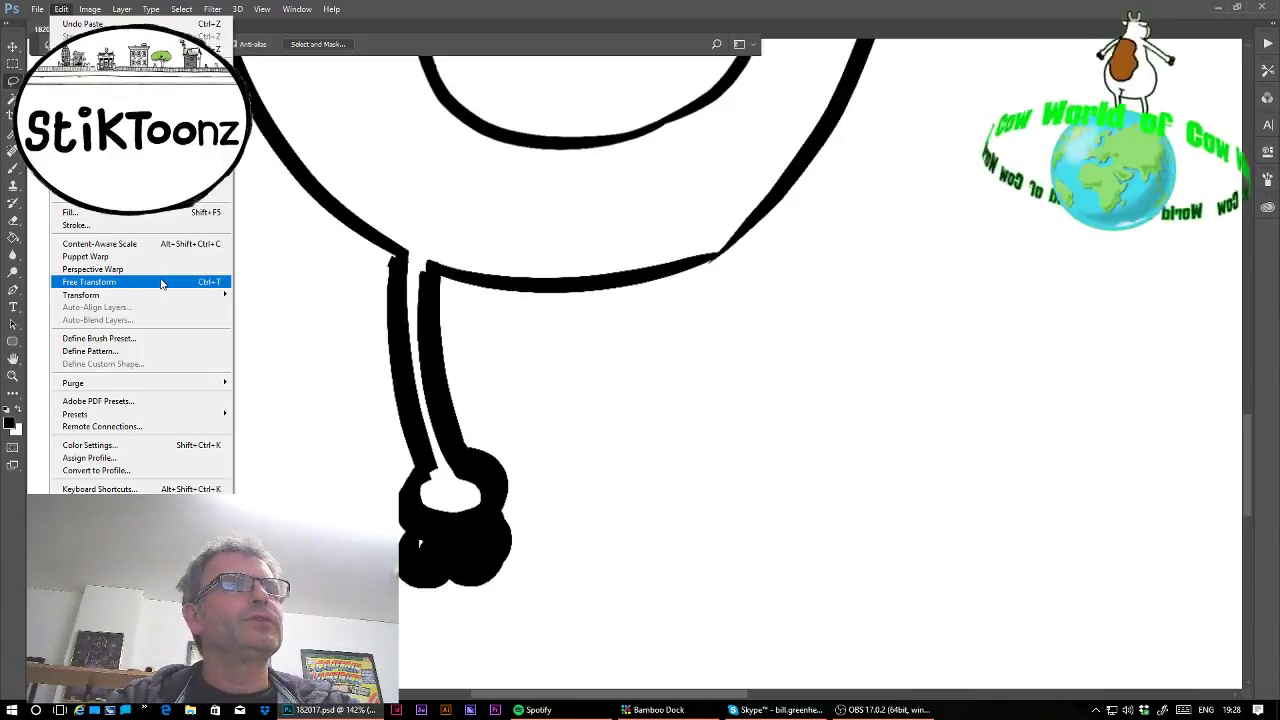
mouse_move(162, 295)
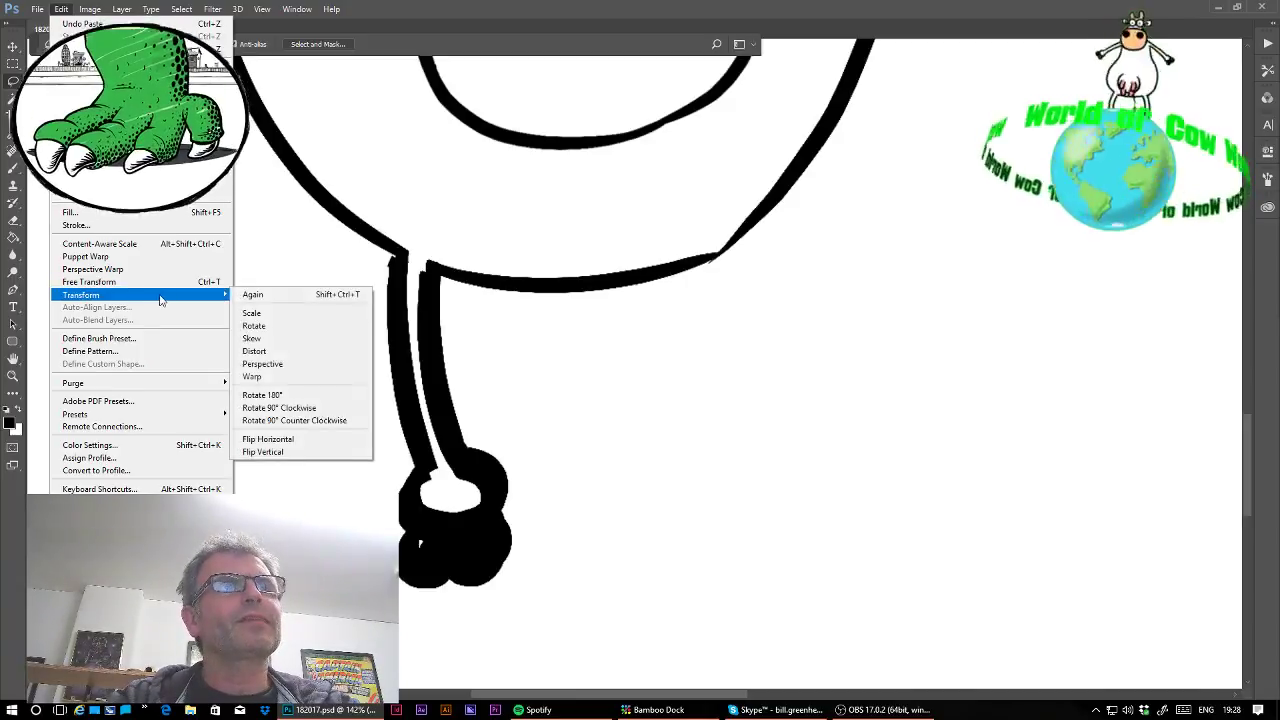
click(287, 439)
drag(509, 399, 733, 388)
key(ctrl)
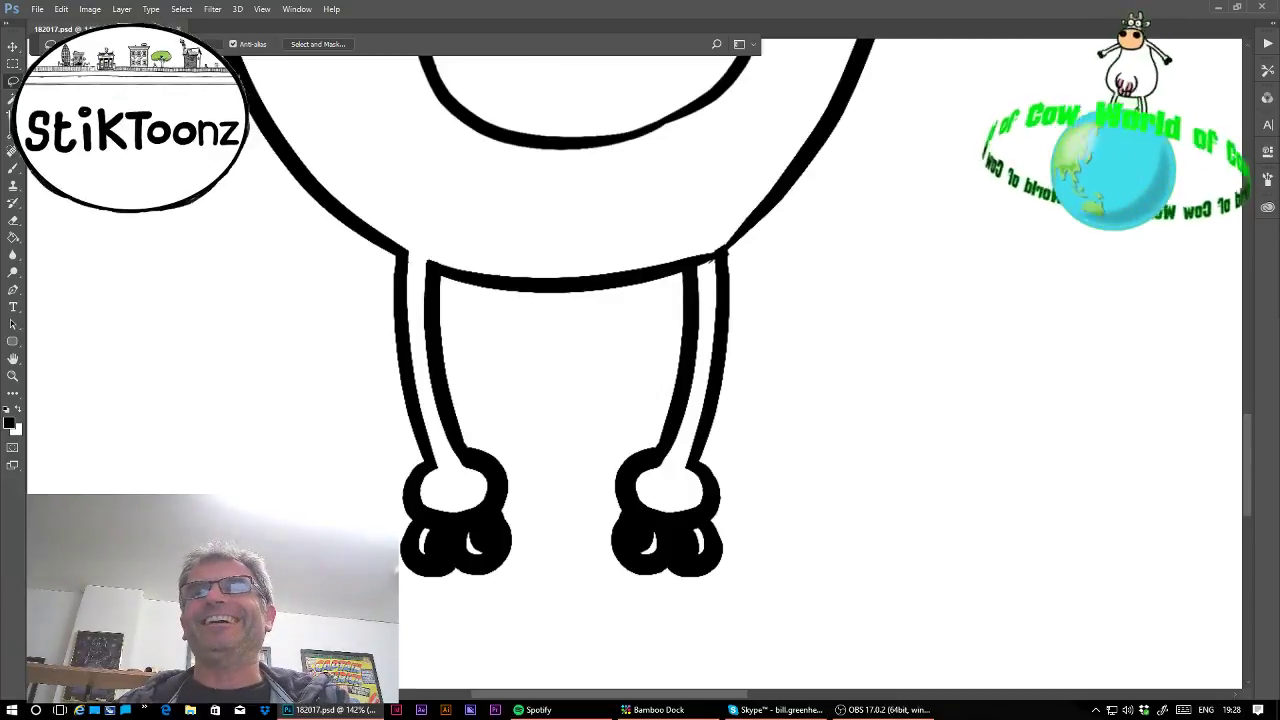
Erase the belly line between the two lines of the right-hand leg and tidy the joint with the body.
click(13, 376)
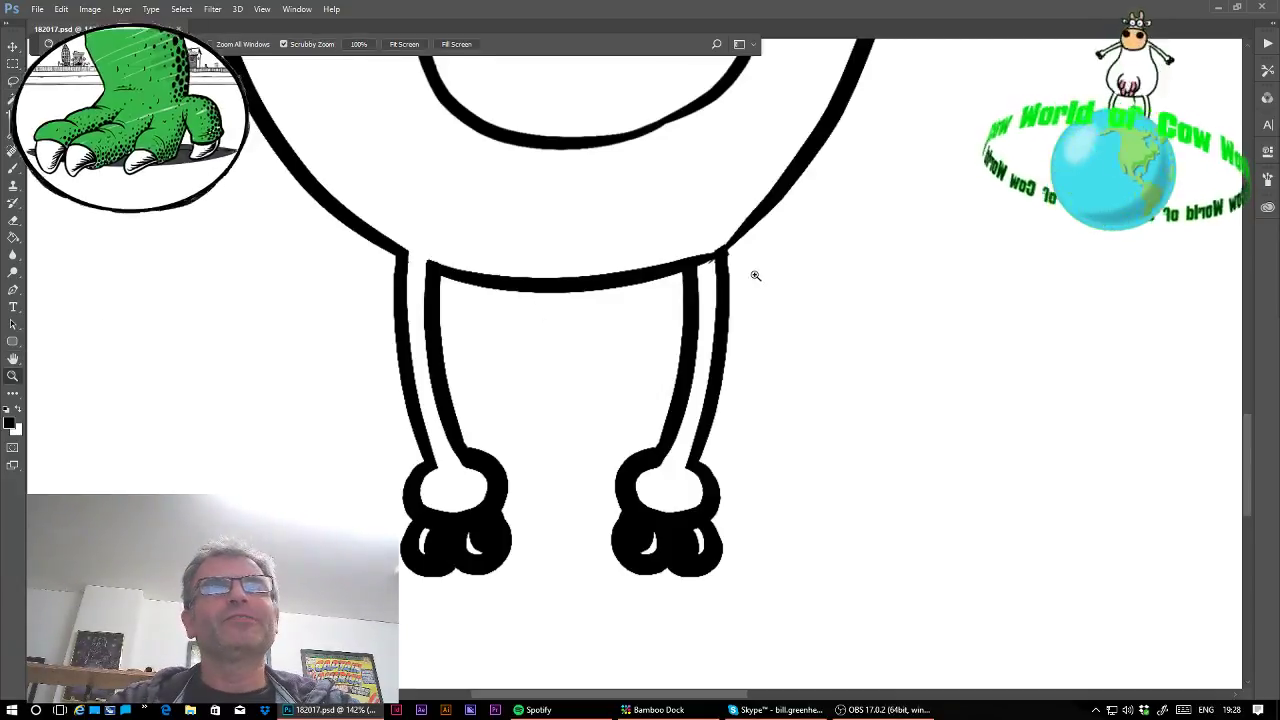
click(758, 270)
click(13, 221)
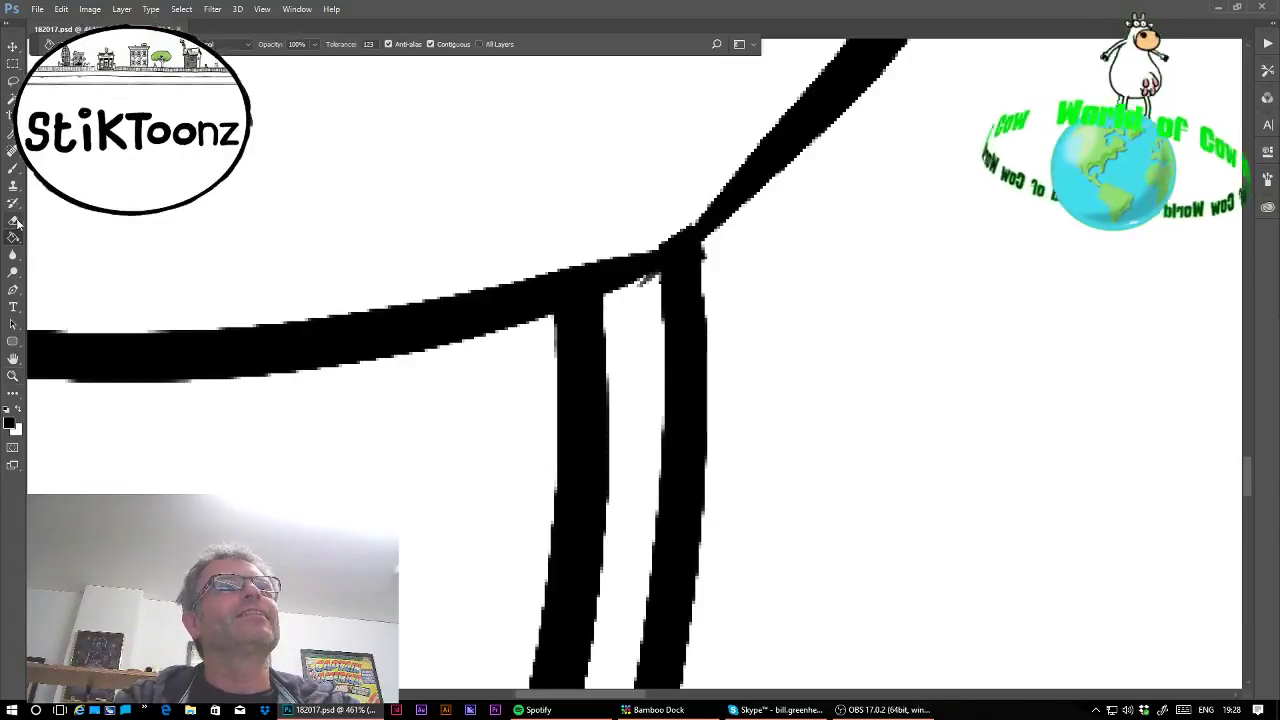
mouse_move(645, 265)
mouse_down()
mouse_move(609, 266)
mouse_move(640, 263)
mouse_move(641, 297)
mouse_up()
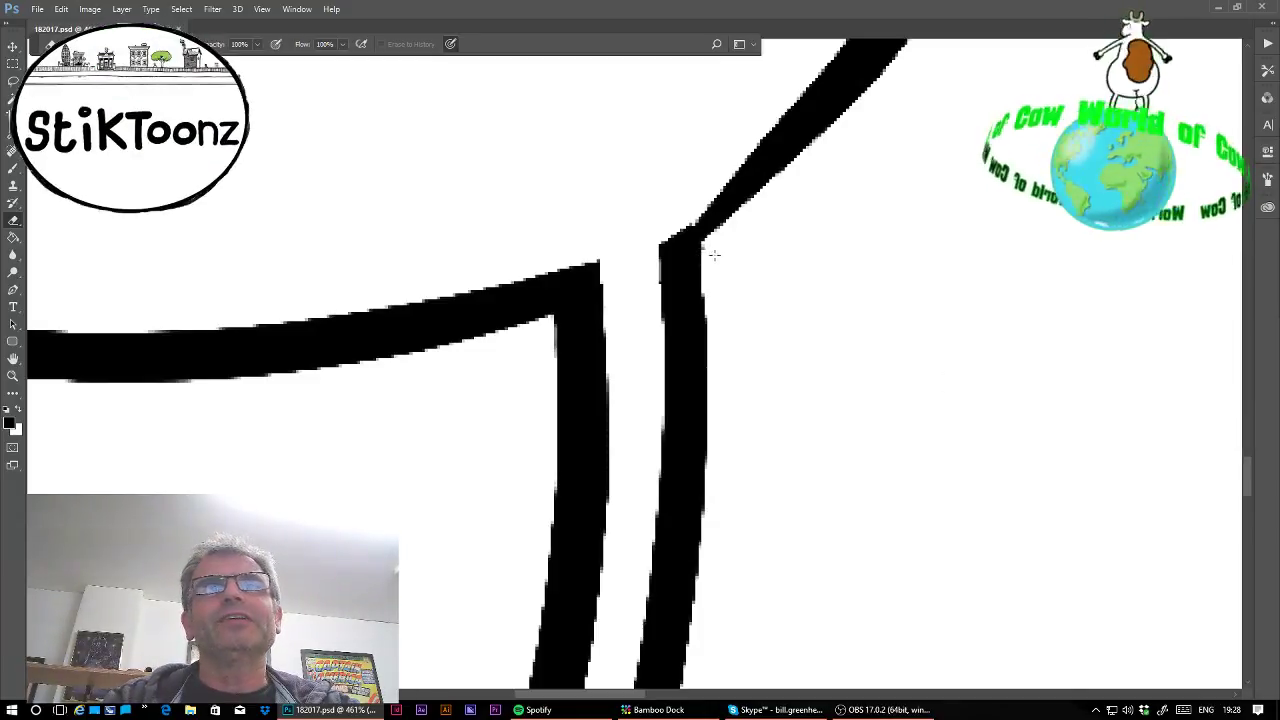
Smooth the upper-left part of the body outline by erasing the bumps along its inner and outer edges.
scroll(637, 369, down, 15)
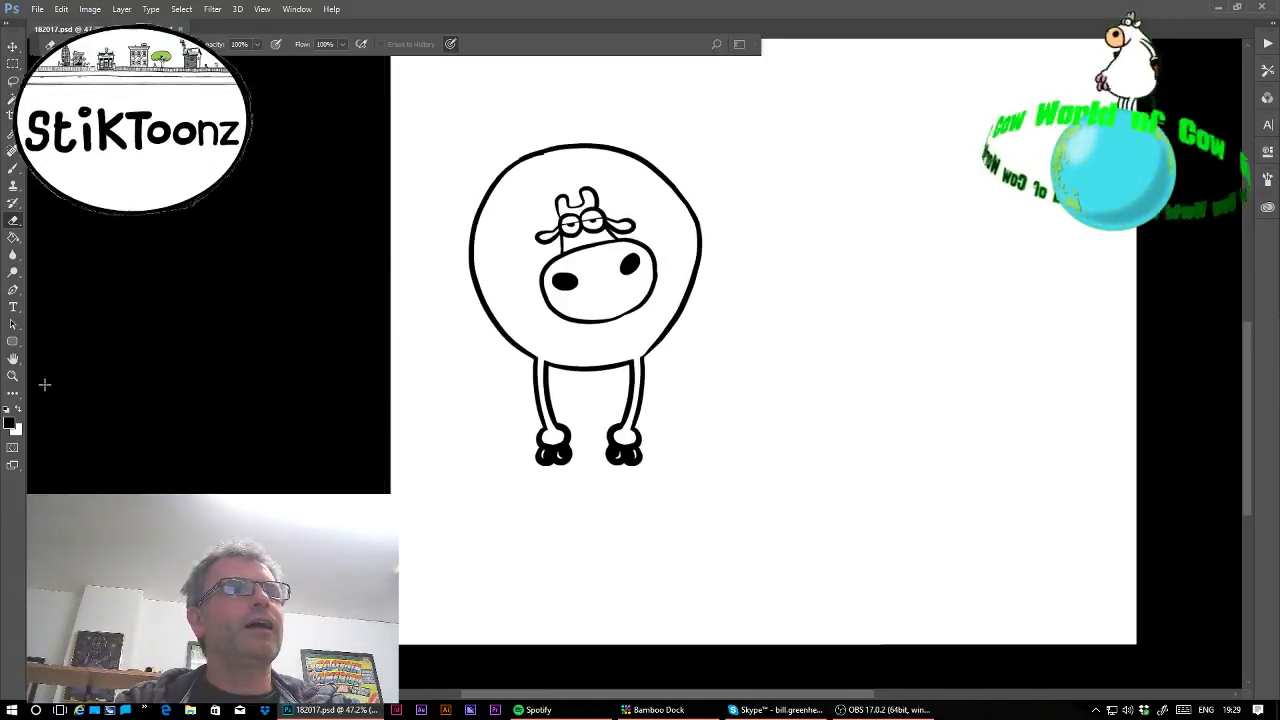
click(13, 376)
drag(541, 152, 715, 175)
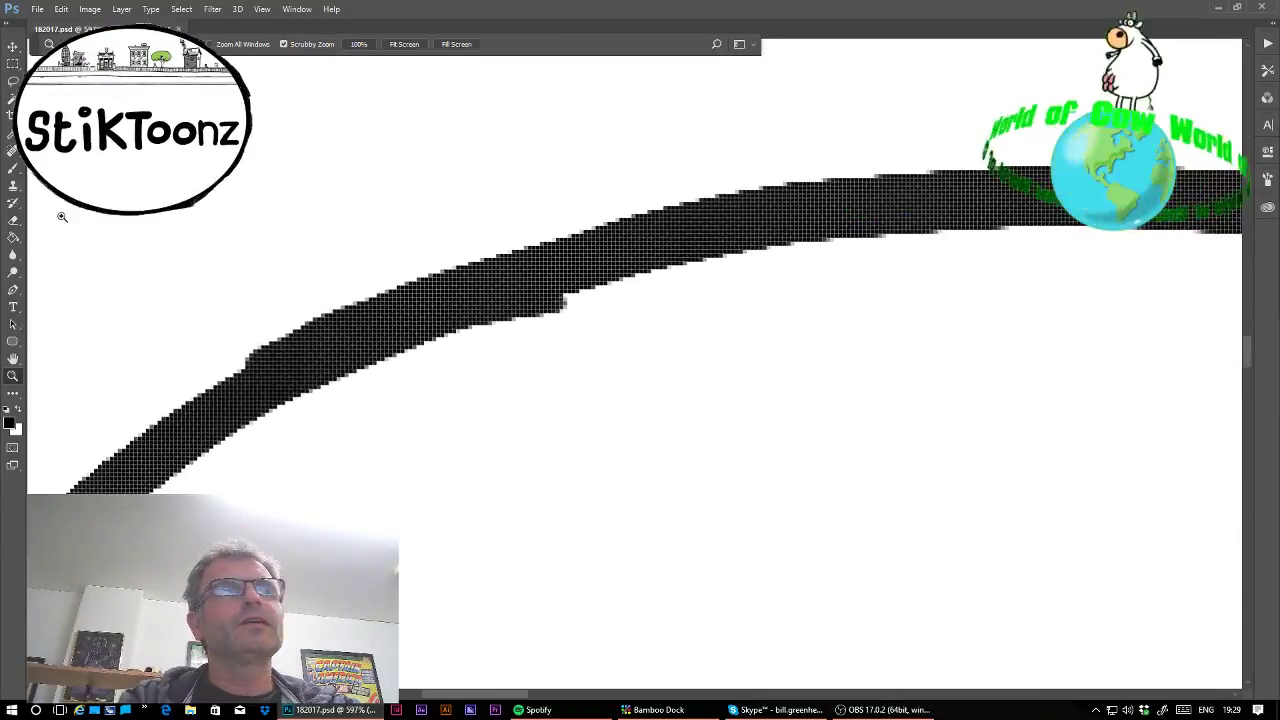
click(12, 222)
drag(549, 332, 494, 343)
mouse_move(206, 338)
mouse_down()
mouse_move(334, 298)
mouse_move(188, 369)
mouse_move(410, 268)
mouse_move(312, 298)
mouse_up()
drag(600, 214, 957, 166)
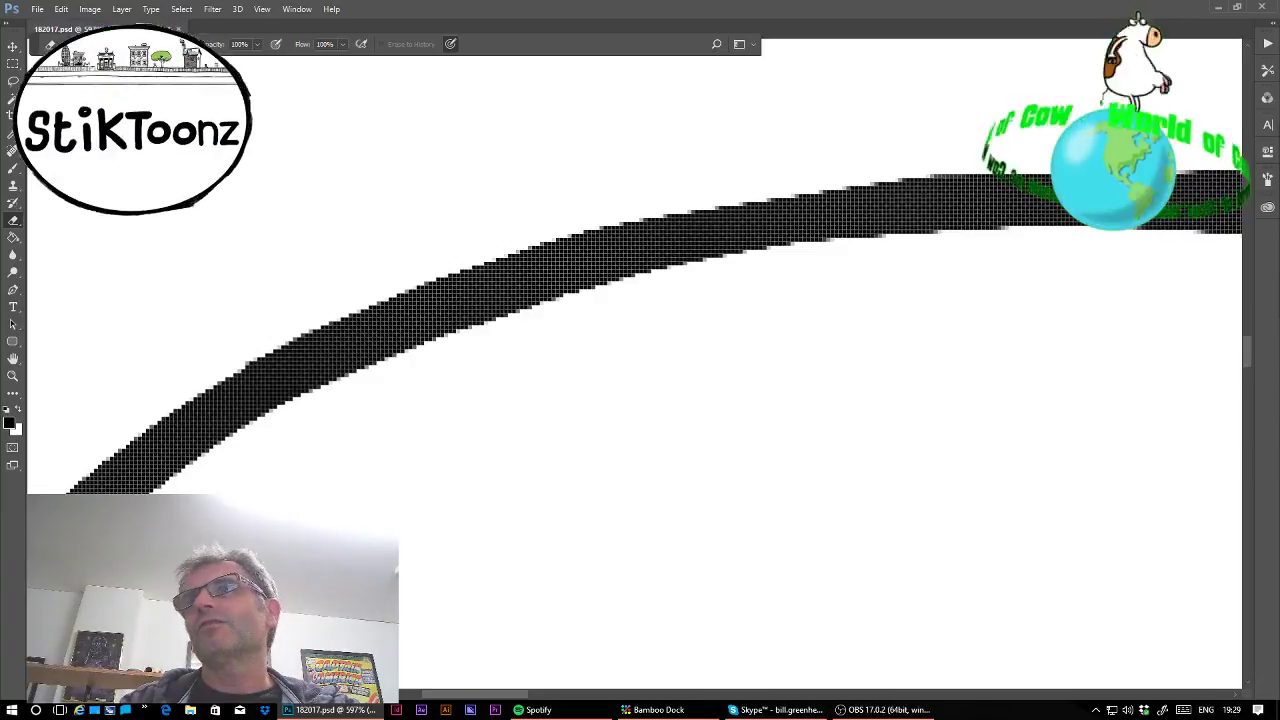
Draw the wavy lower edge of a hide patch across the upper body above the horns and touch up the outline over it.
scroll(541, 314, down, 4)
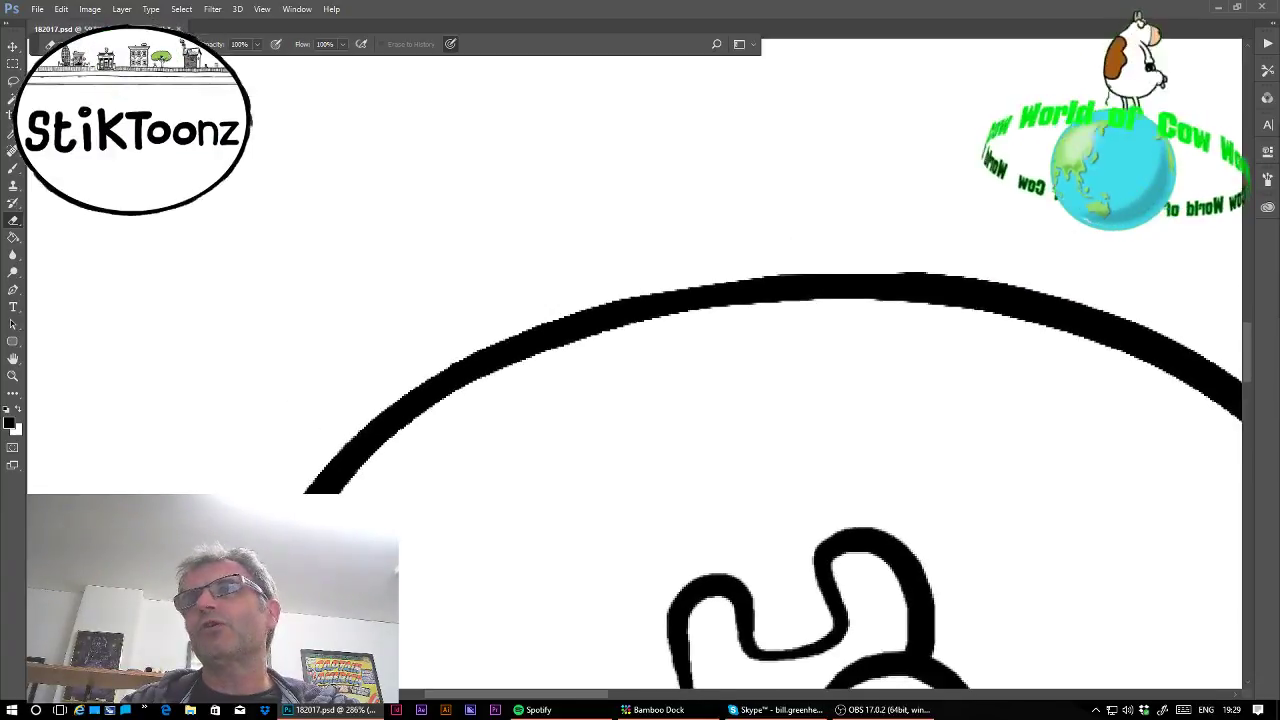
click(13, 168)
mouse_move(398, 590)
mouse_down()
mouse_move(800, 506)
mouse_move(1105, 348)
mouse_up()
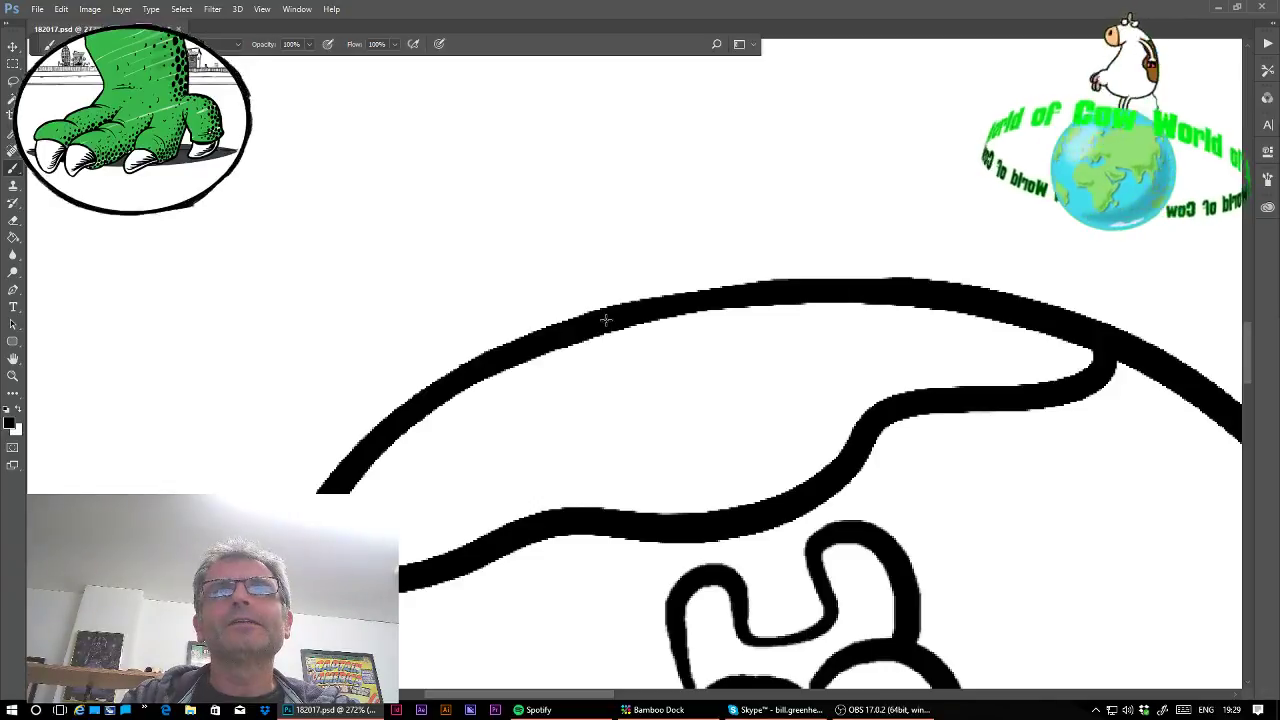
mouse_move(607, 316)
mouse_down()
mouse_move(700, 292)
mouse_move(765, 293)
mouse_up()
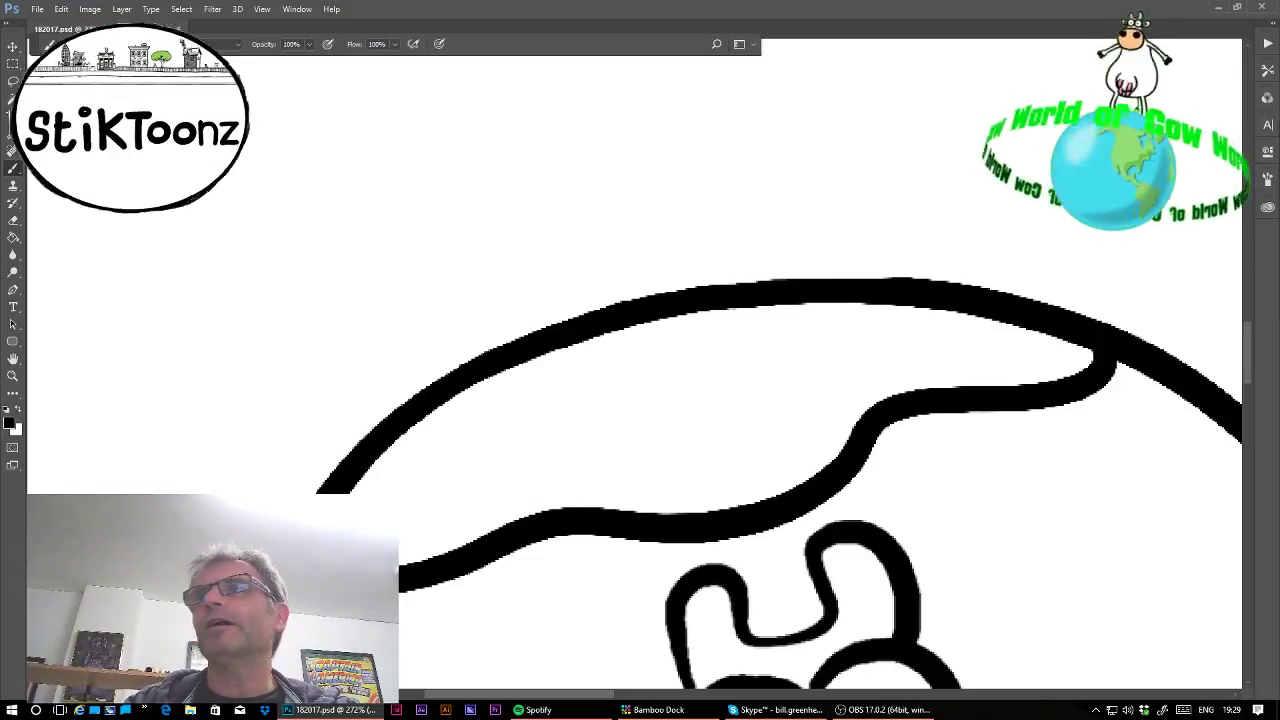
drag(200, 672, 385, 155)
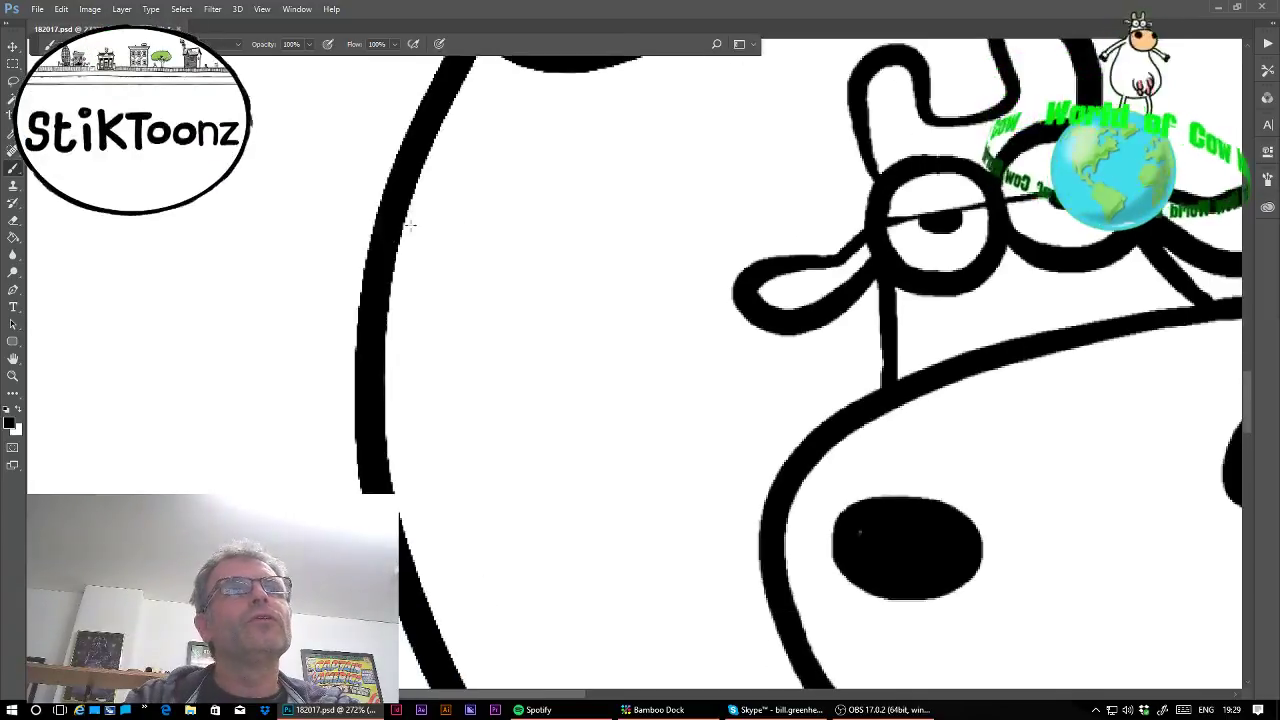
Draw the wavy inner edges of two more hide patches, one on each side of the cow's body.
mouse_move(410, 225)
mouse_down()
mouse_move(533, 363)
mouse_move(525, 574)
mouse_move(504, 650)
mouse_move(466, 677)
mouse_up()
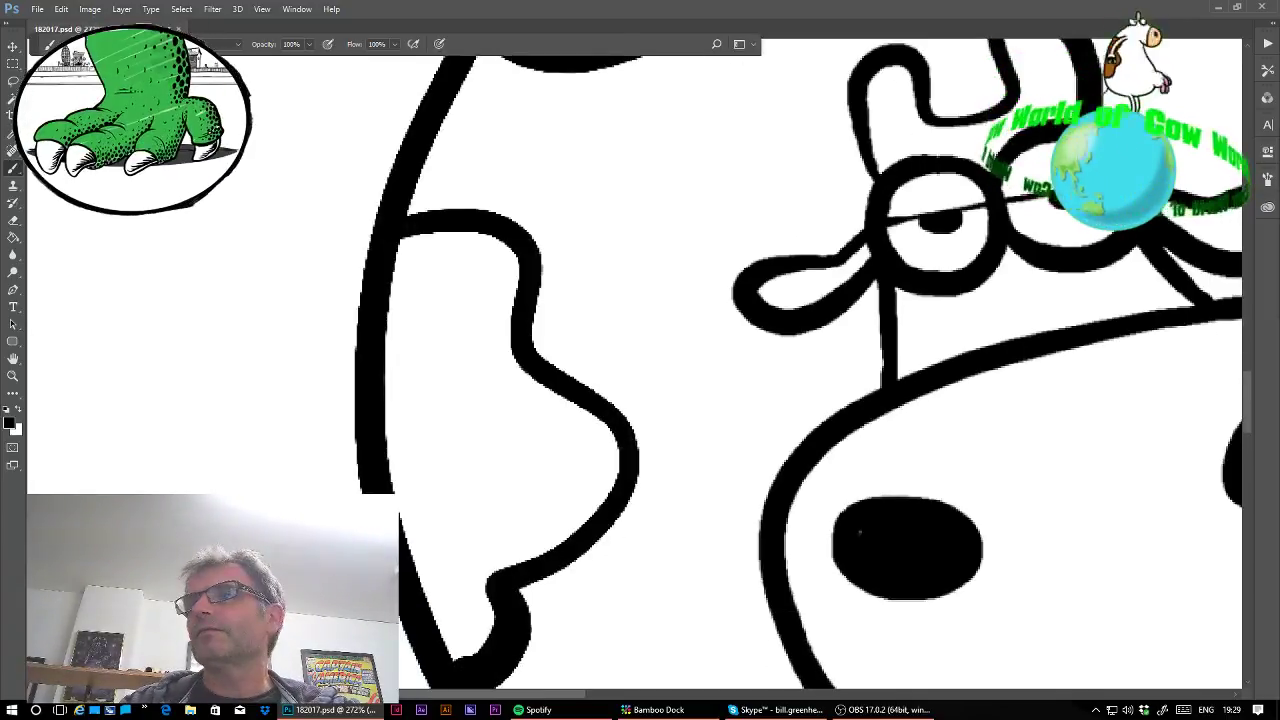
scroll(860, 532, down, 12)
scroll(899, 253, up, 1)
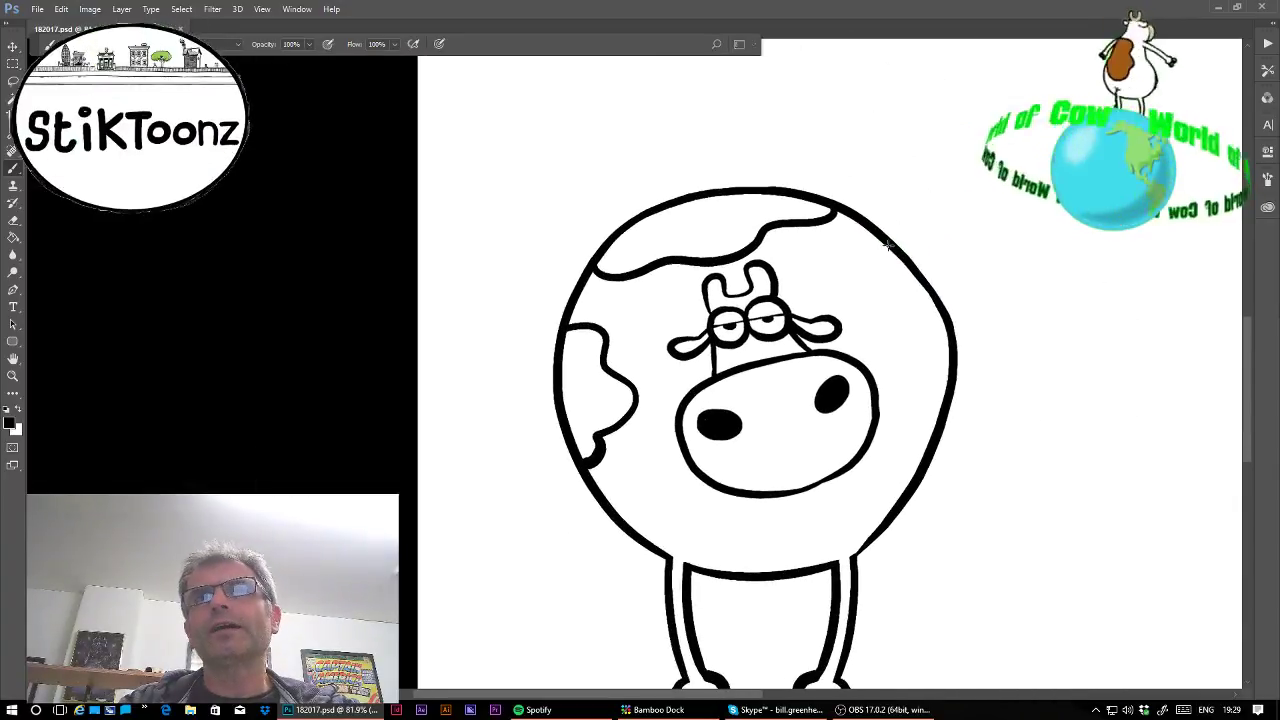
mouse_move(886, 245)
mouse_down()
mouse_move(872, 289)
mouse_move(885, 351)
mouse_move(932, 427)
mouse_up()
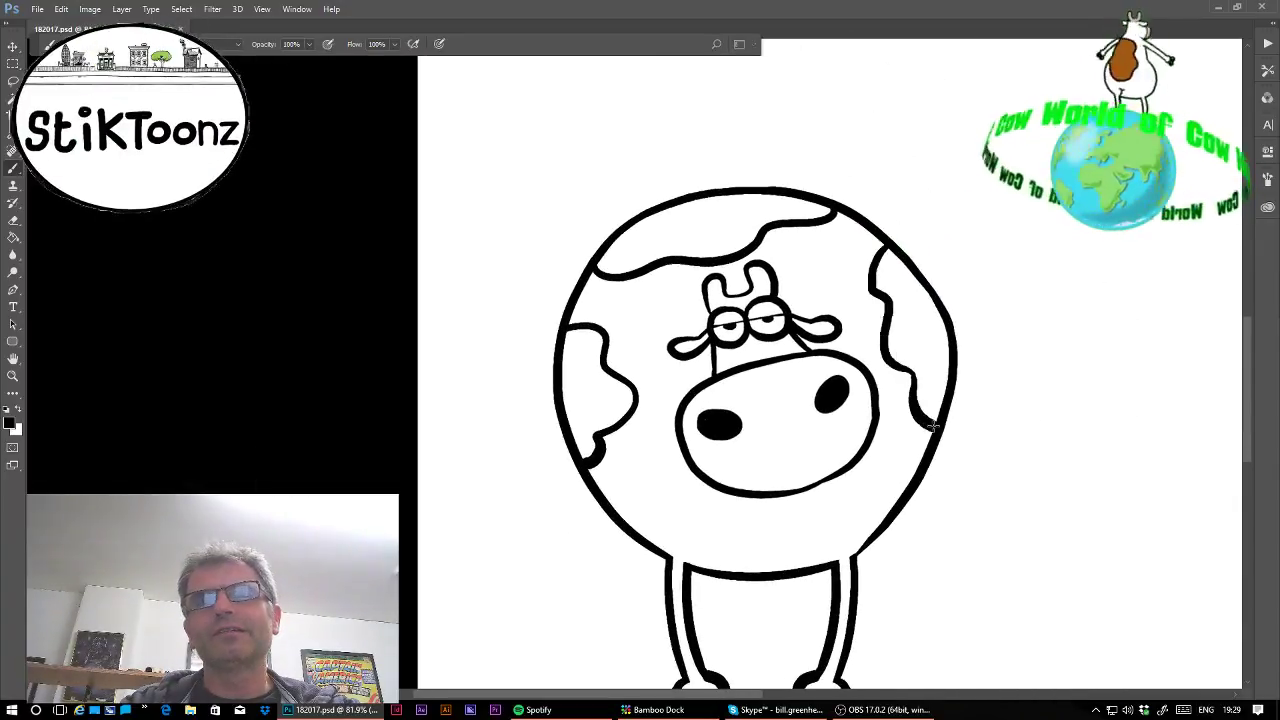
Draw an udder with four teats hanging from the belly line between the two legs.
drag(969, 557, 589, 386)
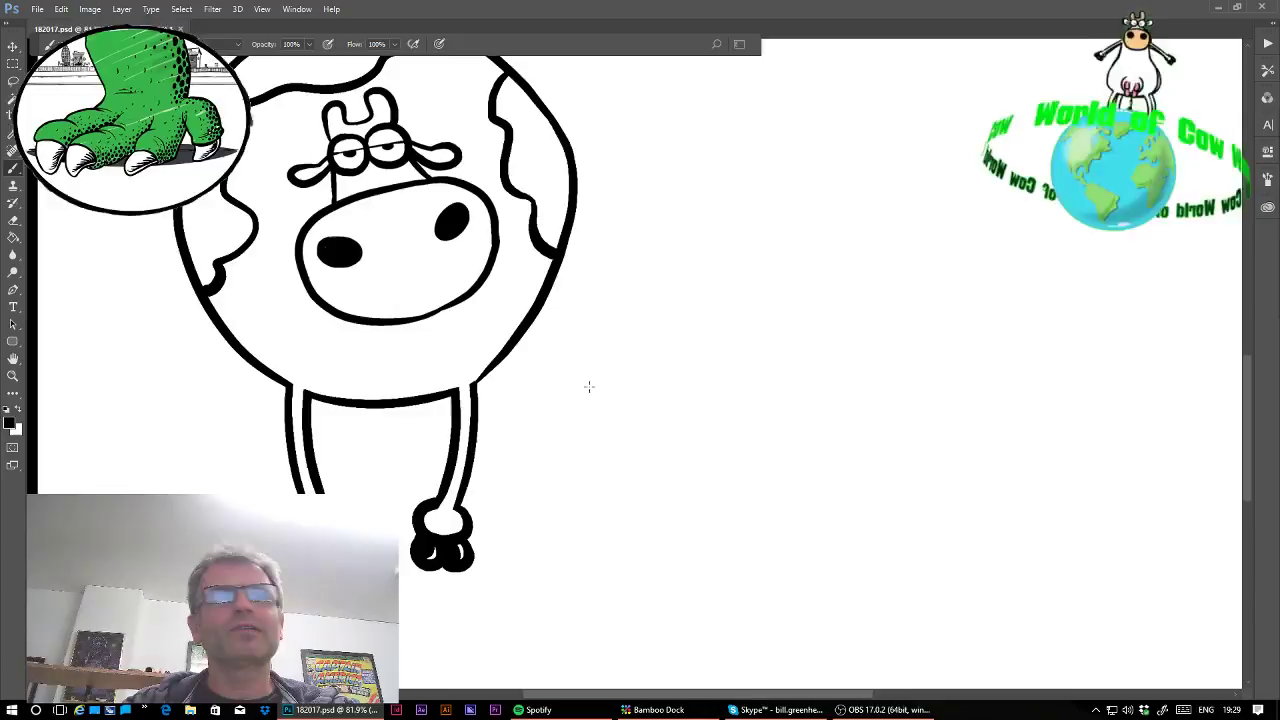
click(13, 376)
drag(286, 459, 400, 424)
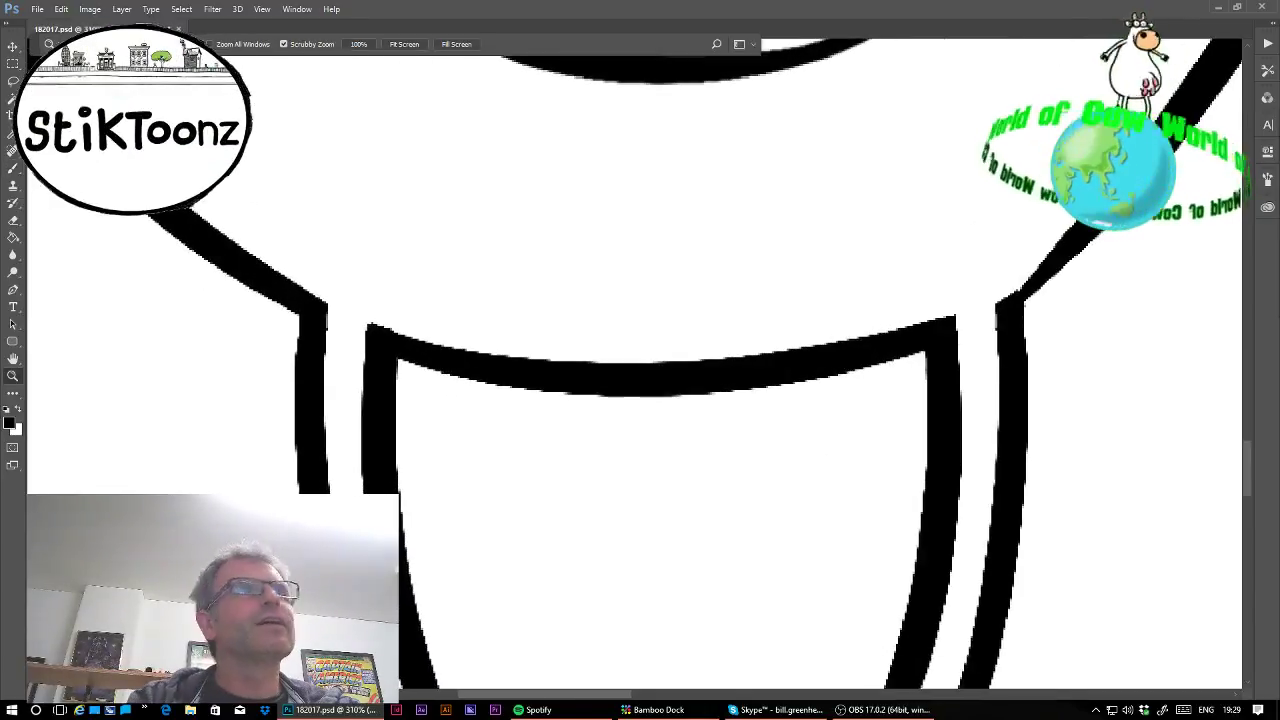
click(15, 170)
mouse_move(420, 368)
mouse_down()
mouse_move(443, 441)
mouse_move(513, 538)
mouse_move(489, 594)
mouse_move(496, 640)
mouse_move(547, 643)
mouse_move(572, 604)
mouse_move(580, 537)
mouse_move(665, 579)
mouse_move(698, 647)
mouse_move(738, 655)
mouse_move(772, 625)
mouse_move(765, 574)
mouse_move(726, 514)
mouse_move(806, 464)
mouse_move(822, 380)
mouse_up()
mouse_move(492, 510)
mouse_down()
mouse_move(439, 576)
mouse_move(468, 628)
mouse_up()
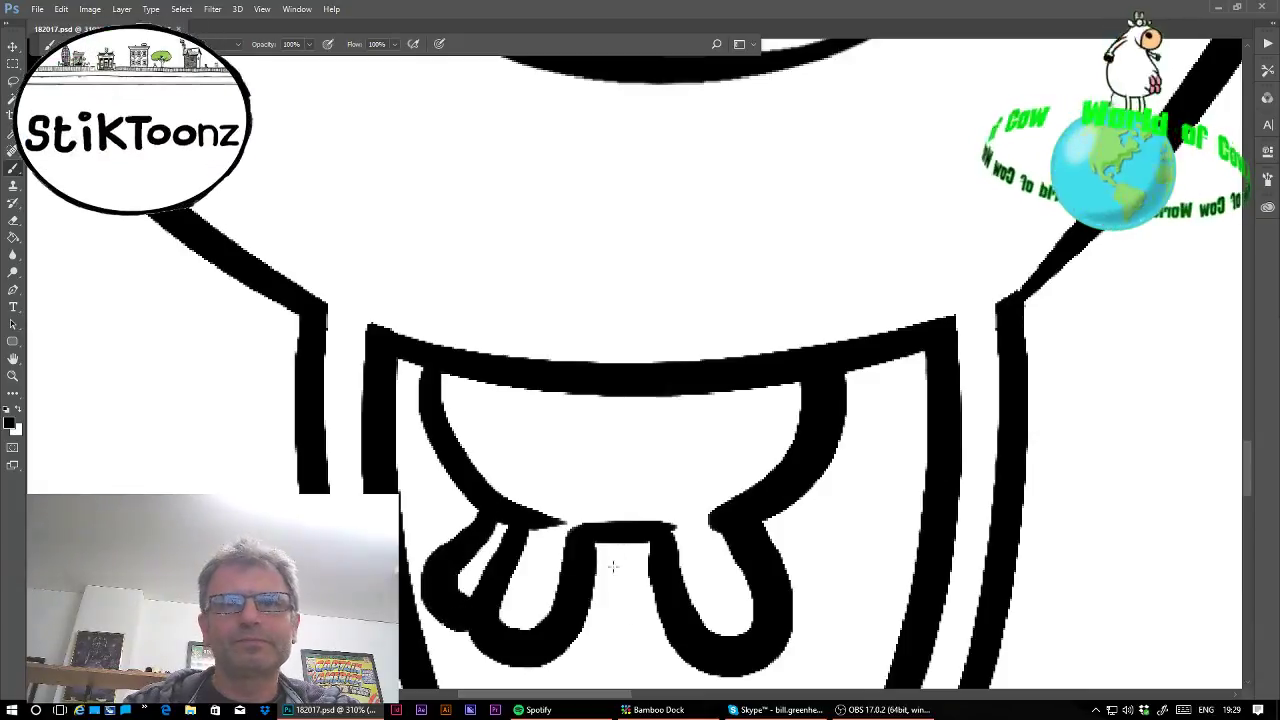
mouse_move(617, 532)
mouse_down()
mouse_move(617, 579)
mouse_move(678, 633)
mouse_up()
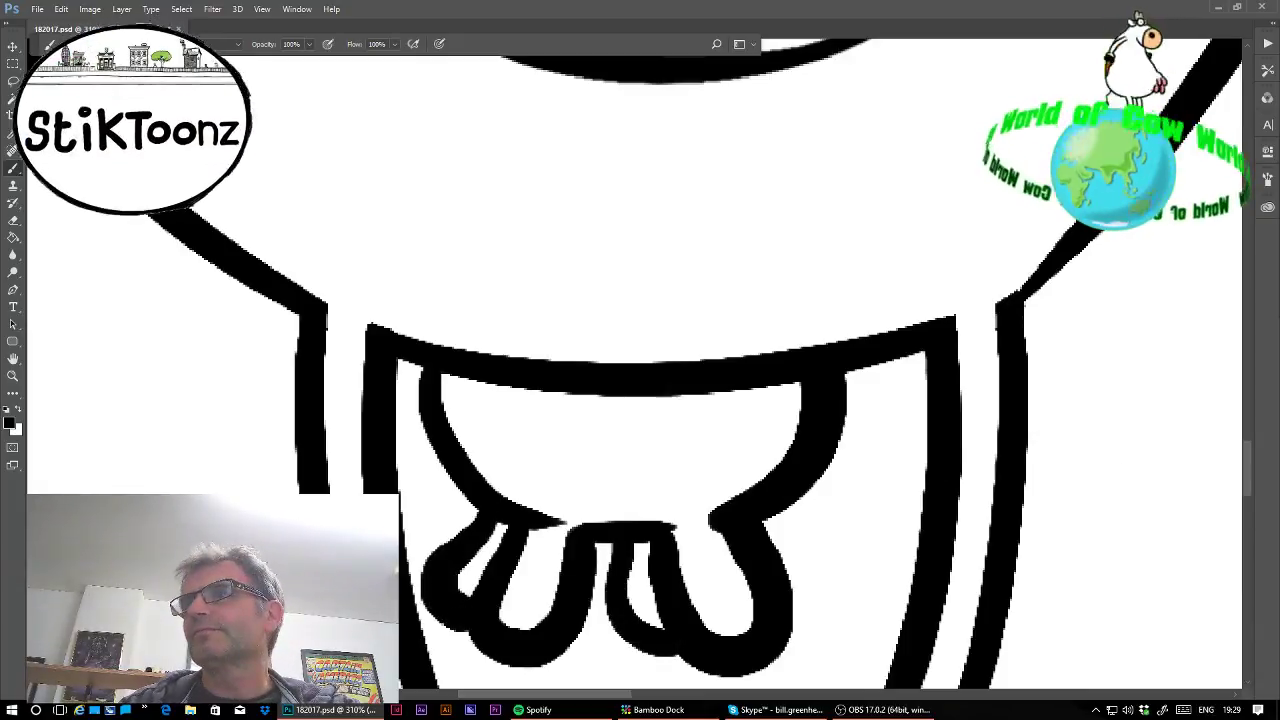
Lasso the cow's head and move it down to just above the belly line.
key(ctrl+minus)
key(ctrl+minus)
key(ctrl+minus)
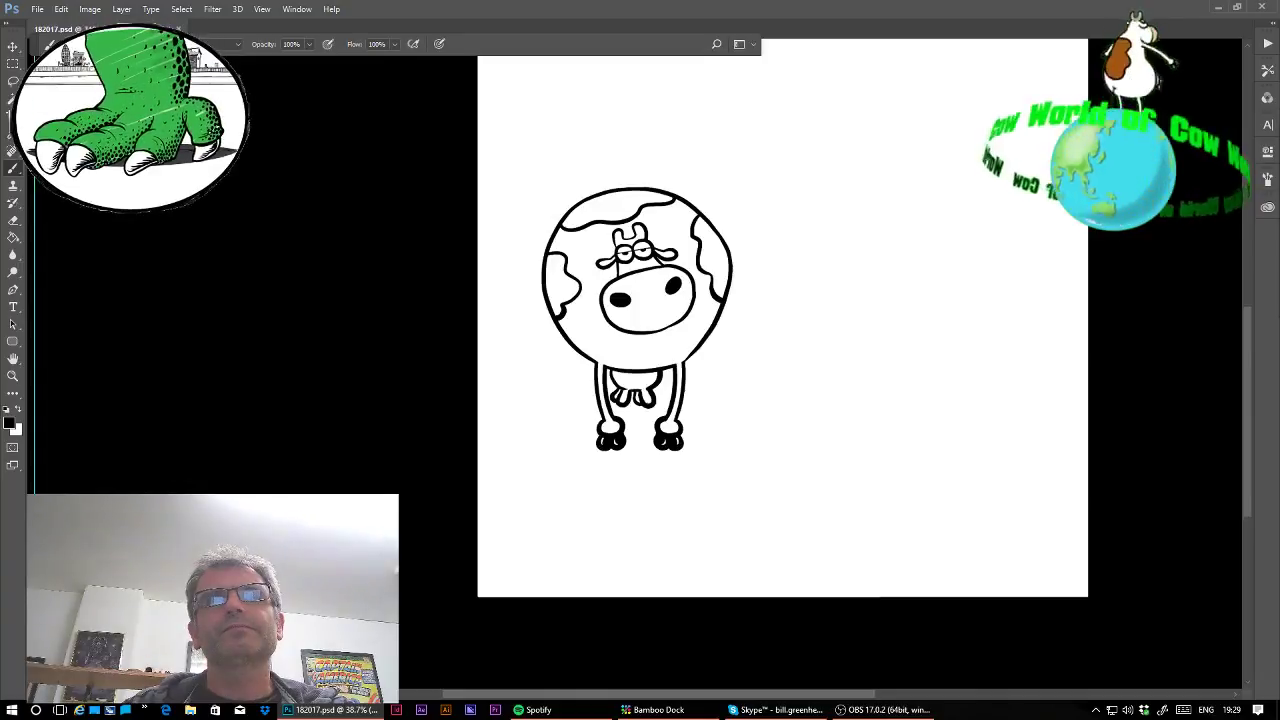
scroll(638, 358, up, 1)
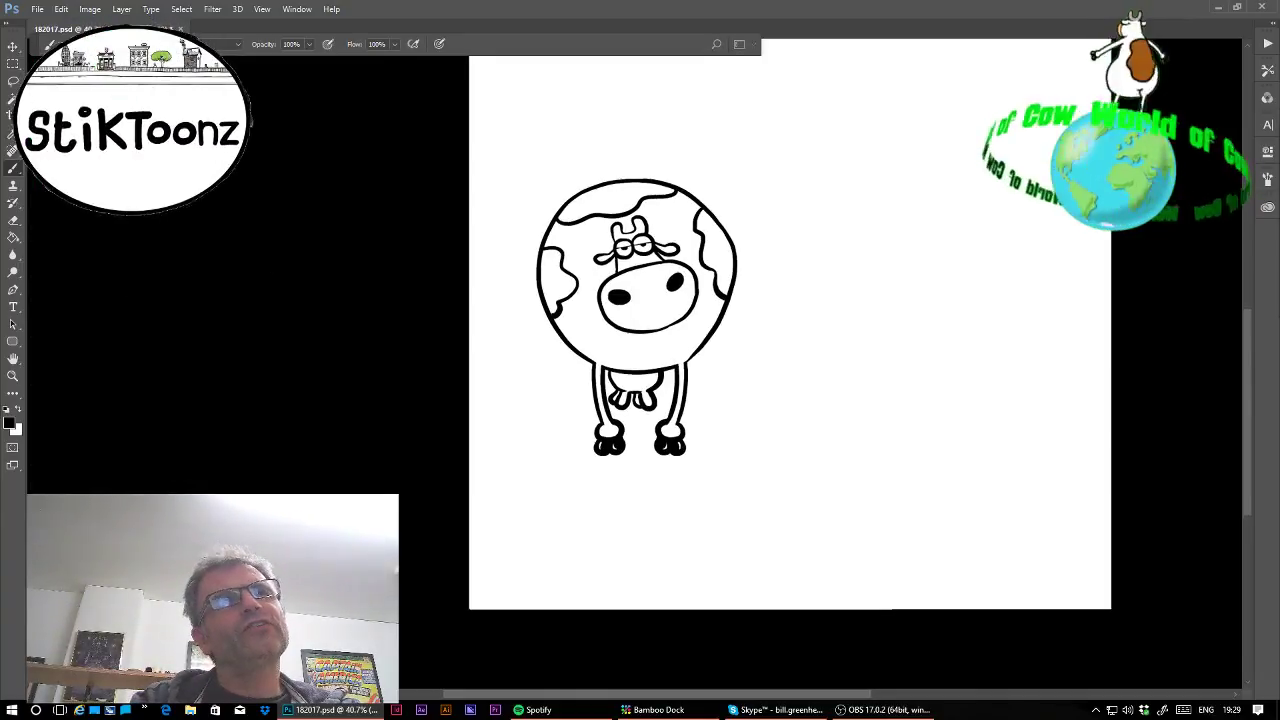
click(13, 81)
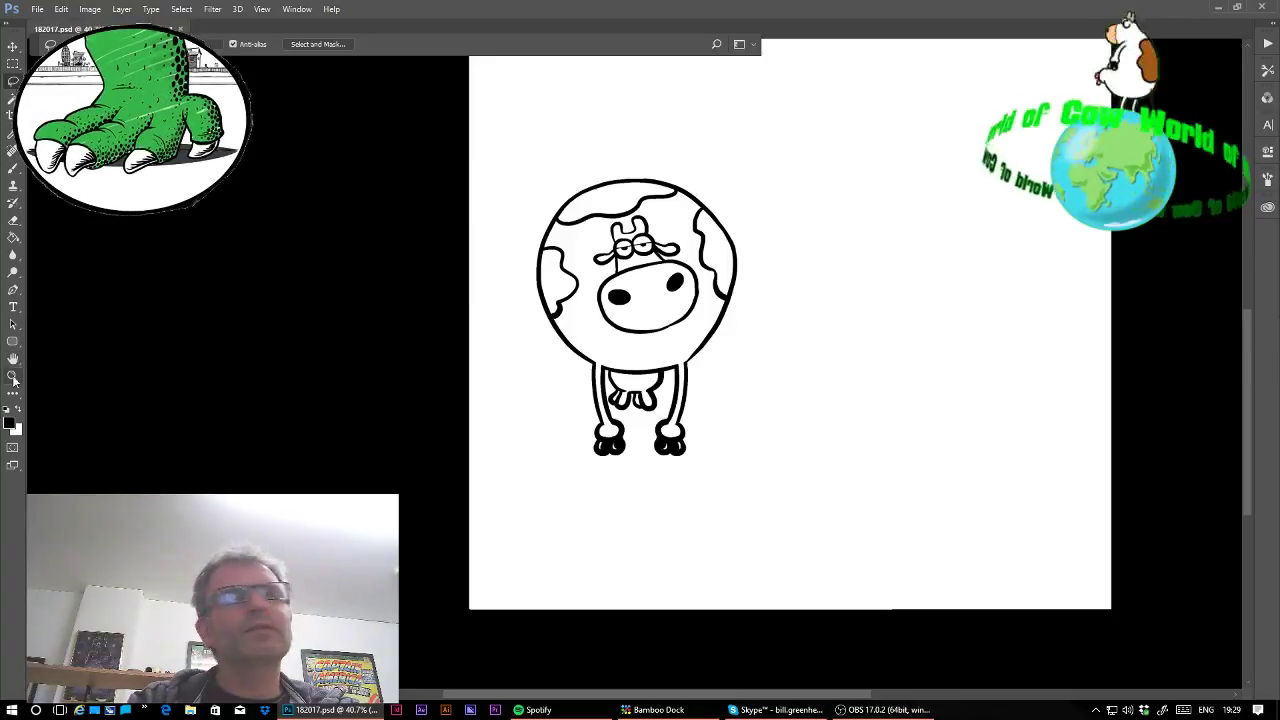
drag(737, 397, 741, 429)
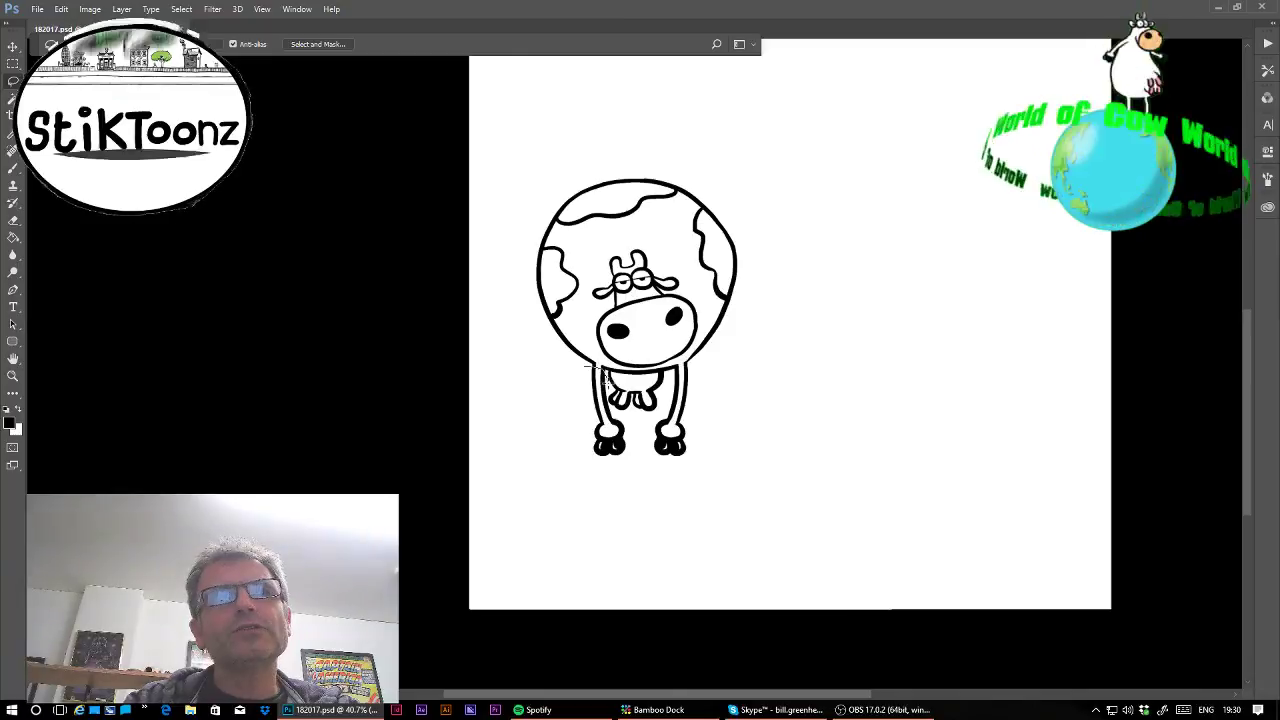
Copy the left-hand leg, place it up and outward as a rear leg, and scale it to about 84% width and 89% height.
drag(639, 445, 538, 402)
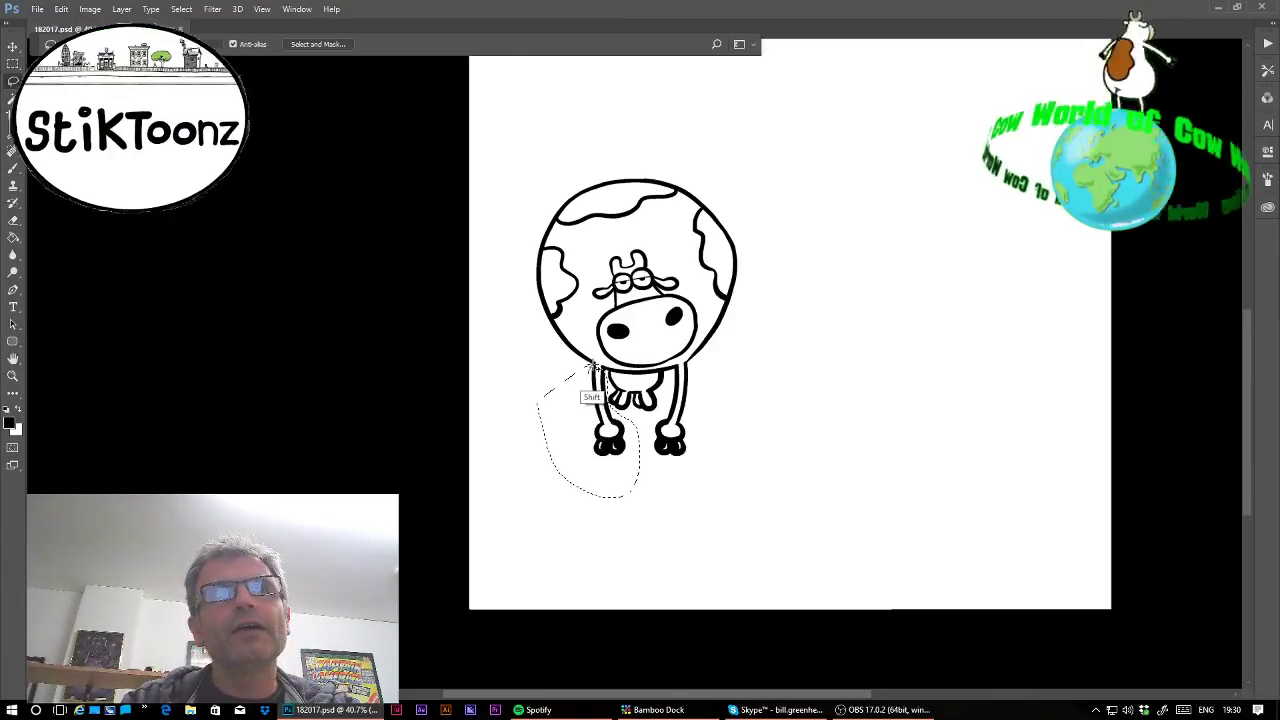
key(ctrl)
mouse_move(605, 418)
mouse_down()
mouse_move(590, 432)
mouse_move(600, 374)
mouse_up()
click(63, 10)
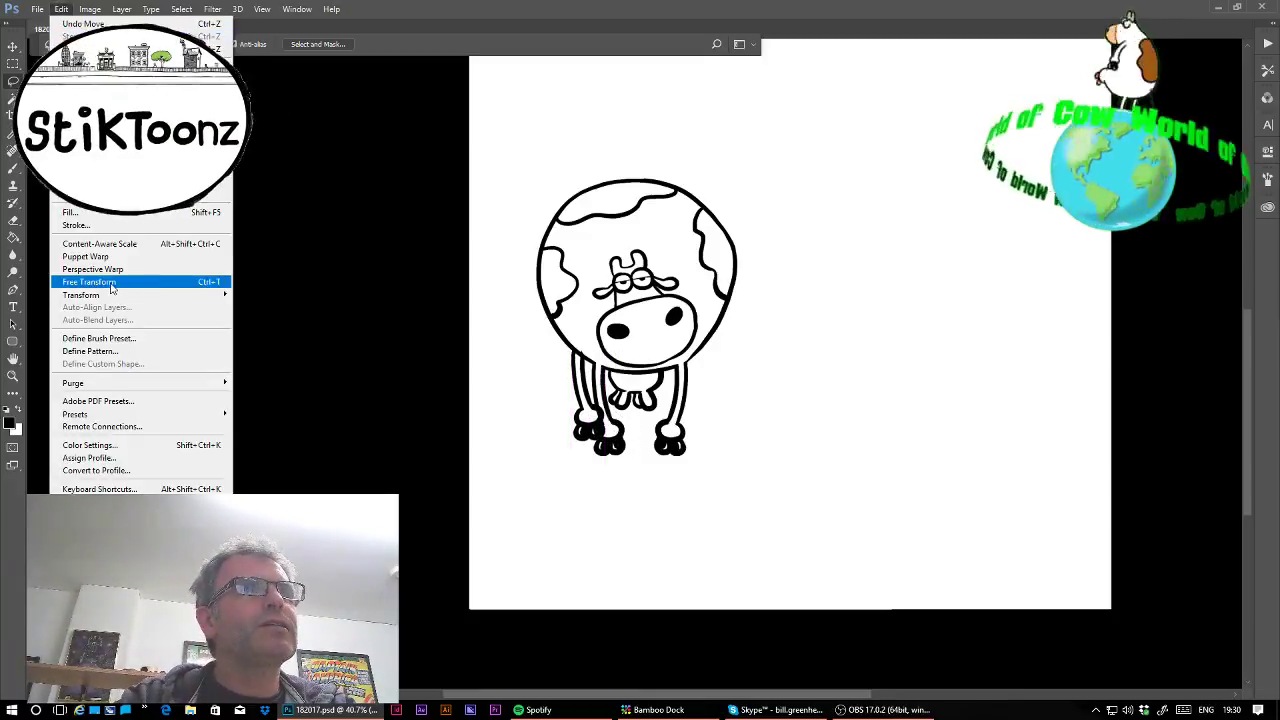
click(100, 281)
drag(605, 441, 600, 431)
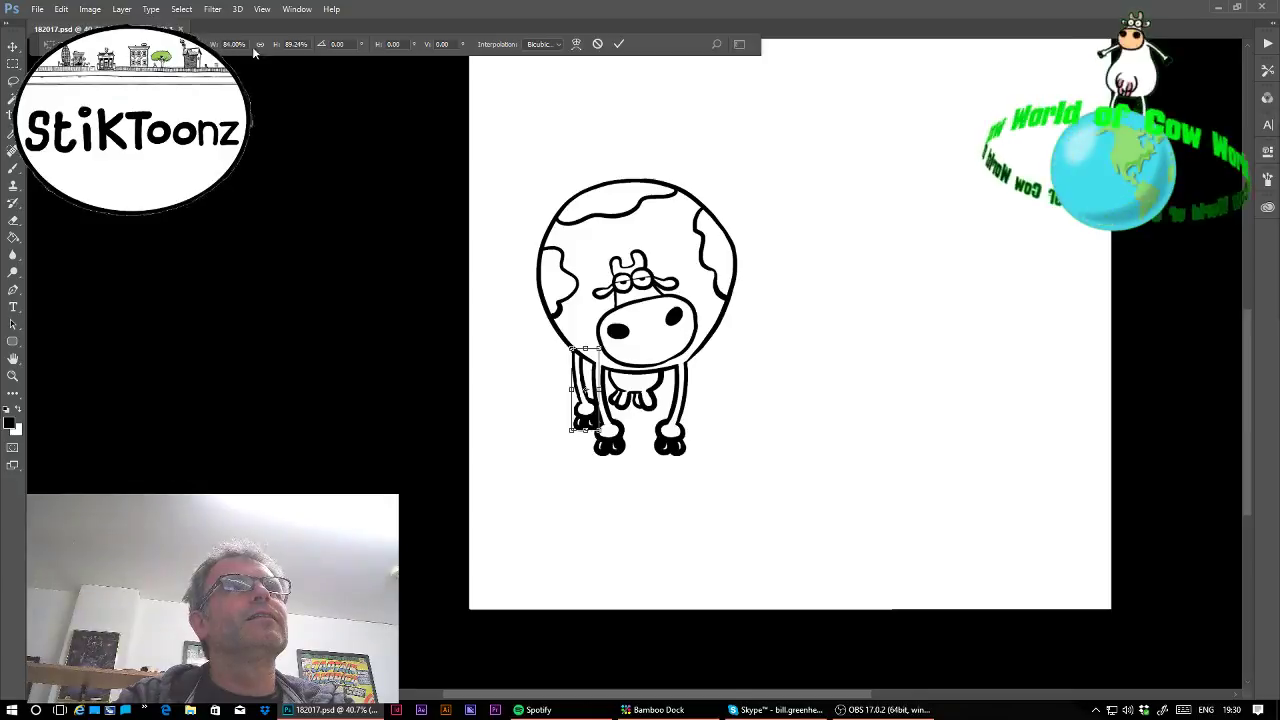
key(Return)
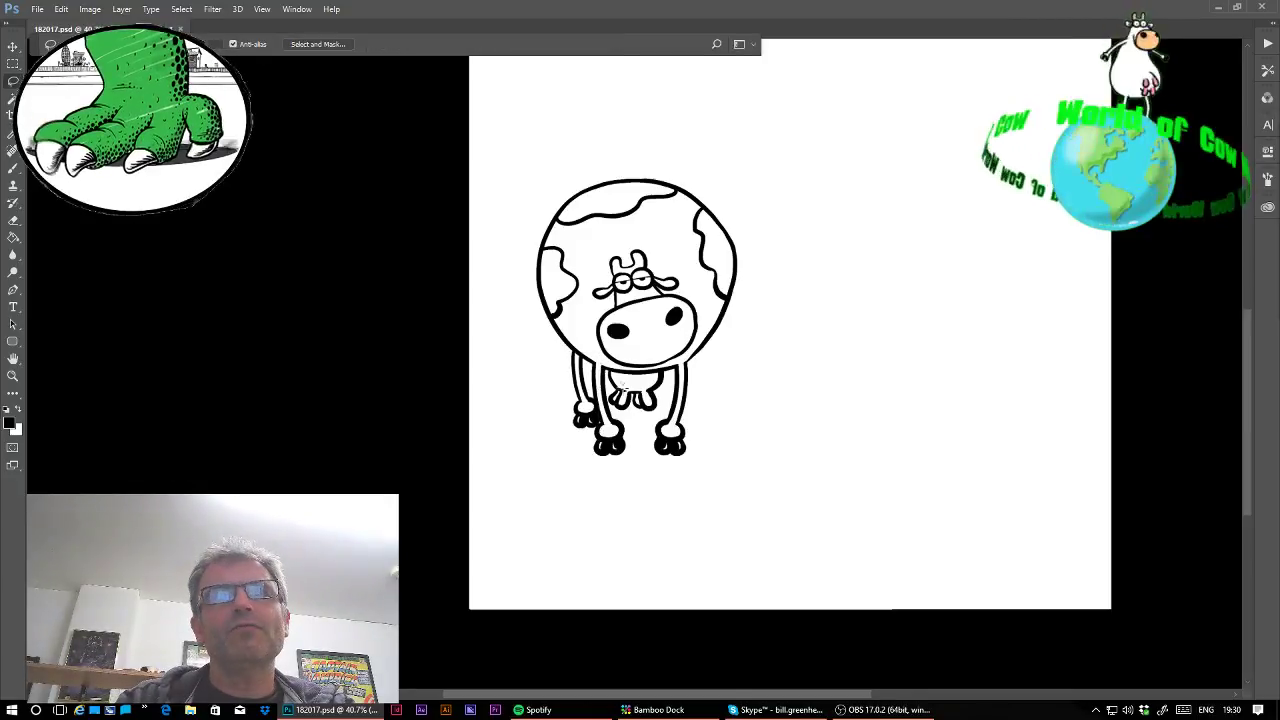
Flip the duplicated rear leg horizontally and move it between the two front legs, over the udder.
key(z)
drag(630, 424, 764, 390)
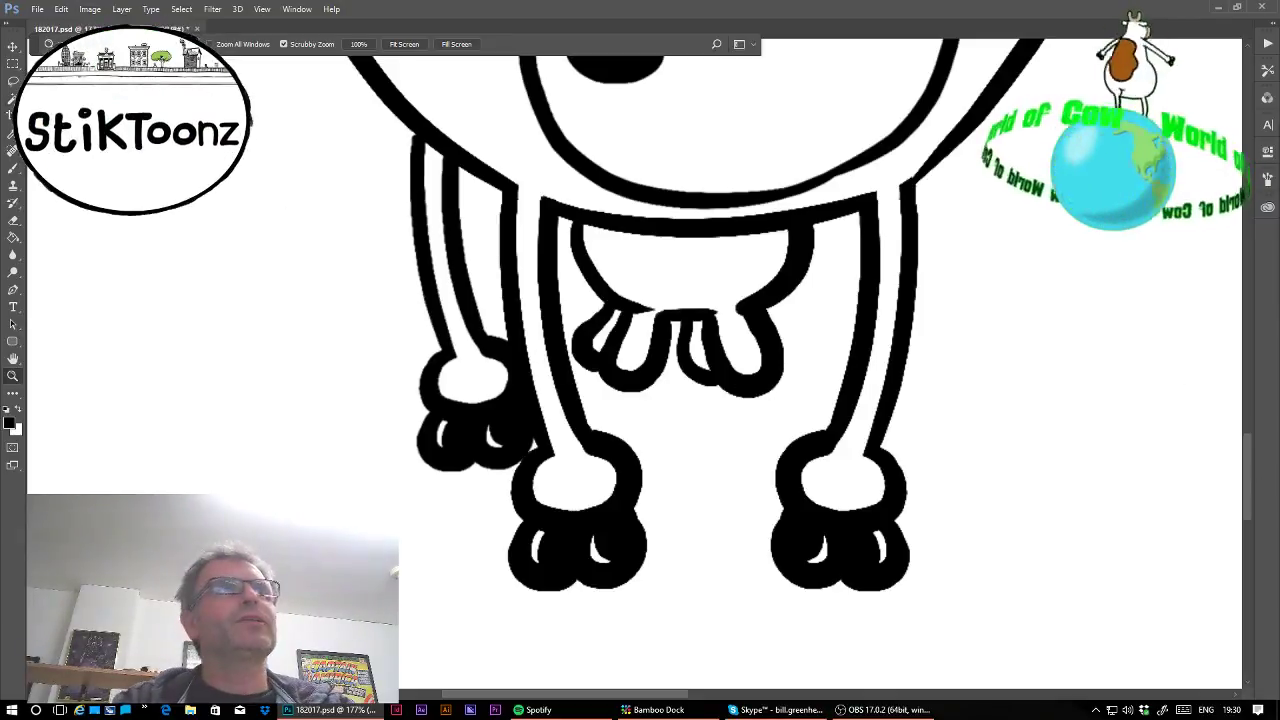
click(62, 10)
mouse_move(139, 297)
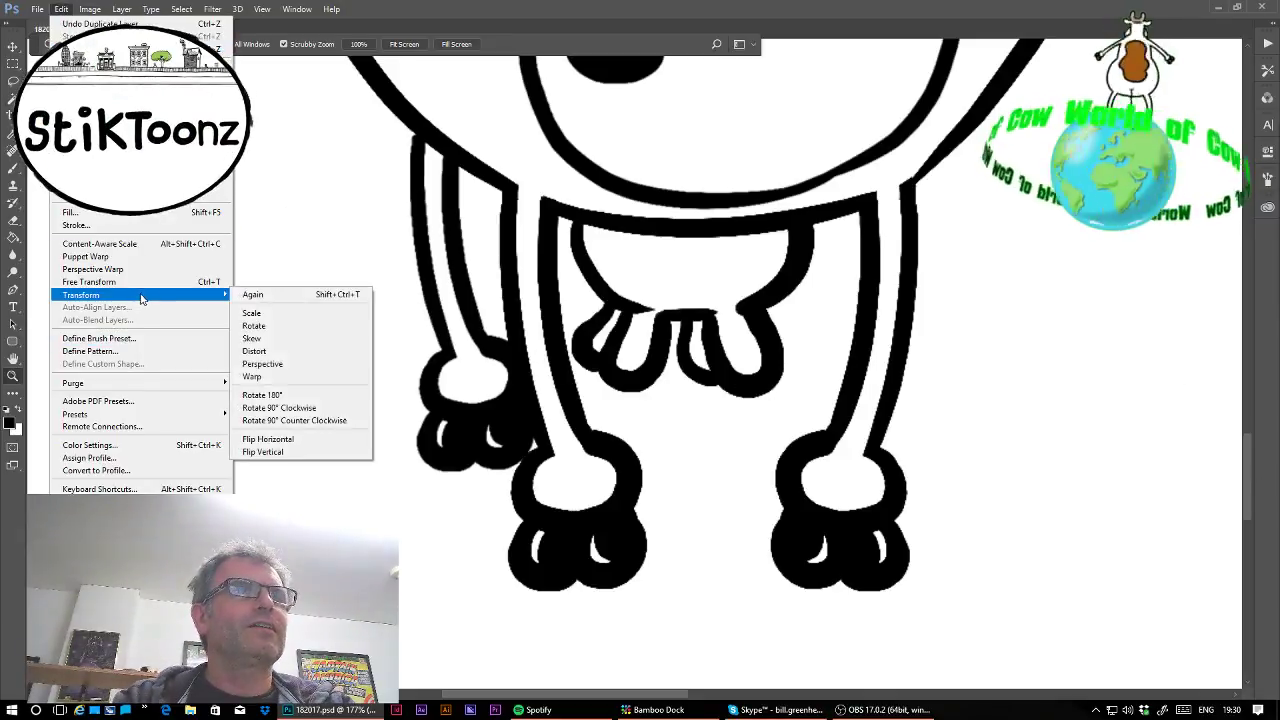
click(300, 440)
drag(528, 400, 718, 382)
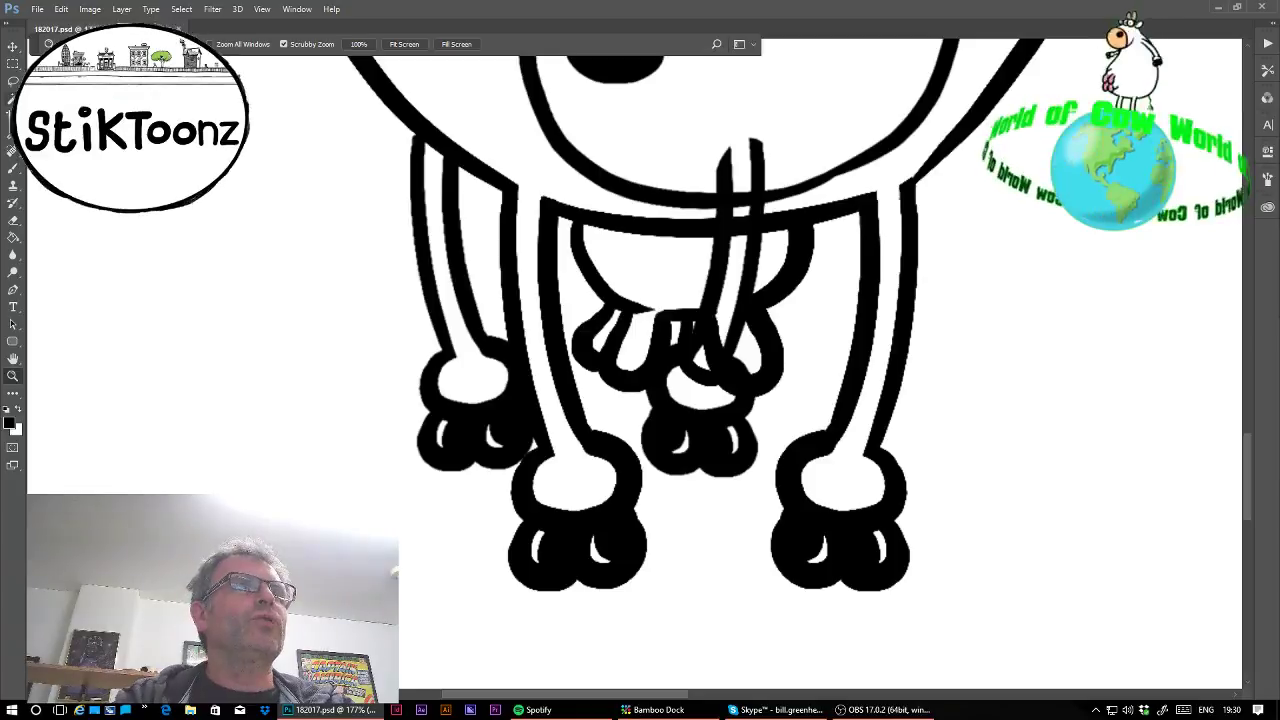
Delete the upper part of the second rear leg where it overlaps the udder and body, leaving only the foot below the teats.
key(l)
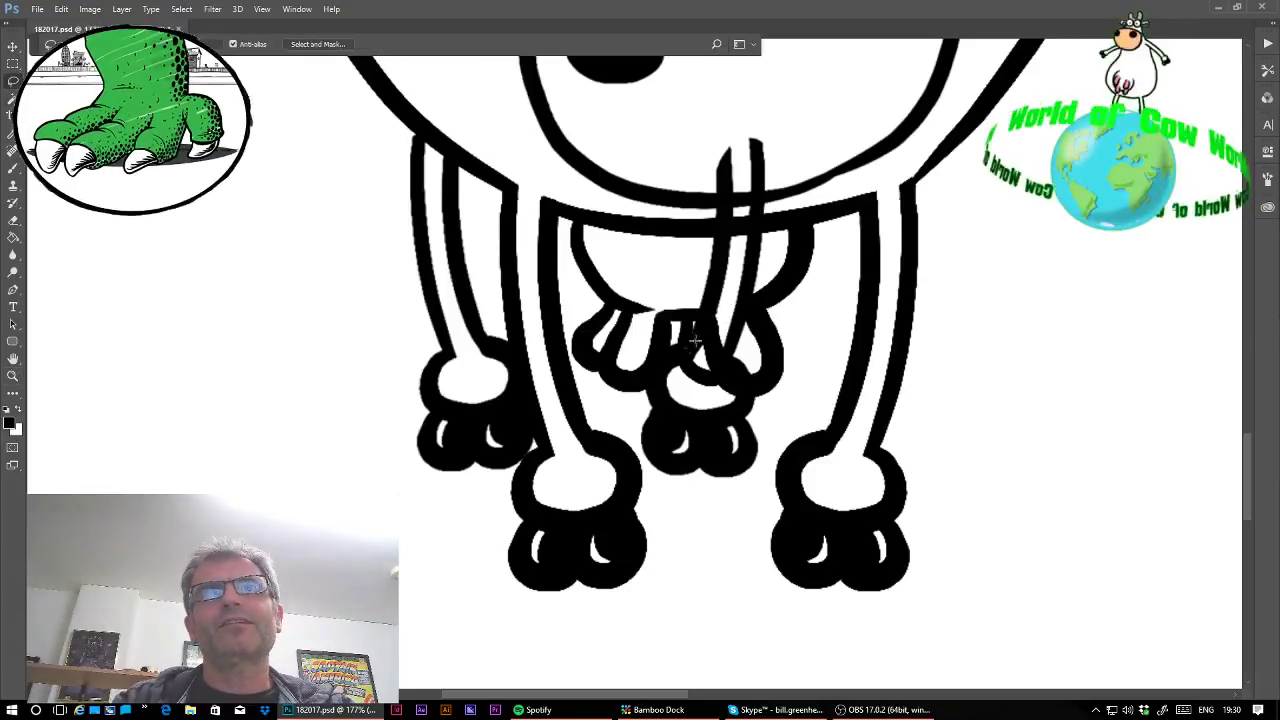
mouse_move(692, 341)
mouse_down()
mouse_move(685, 316)
mouse_move(690, 370)
mouse_move(753, 329)
mouse_move(611, 190)
mouse_move(621, 131)
mouse_up()
key(Delete)
mouse_move(721, 334)
mouse_down()
mouse_move(780, 323)
mouse_move(767, 348)
mouse_up()
key(Delete)
key(ctrl+d)
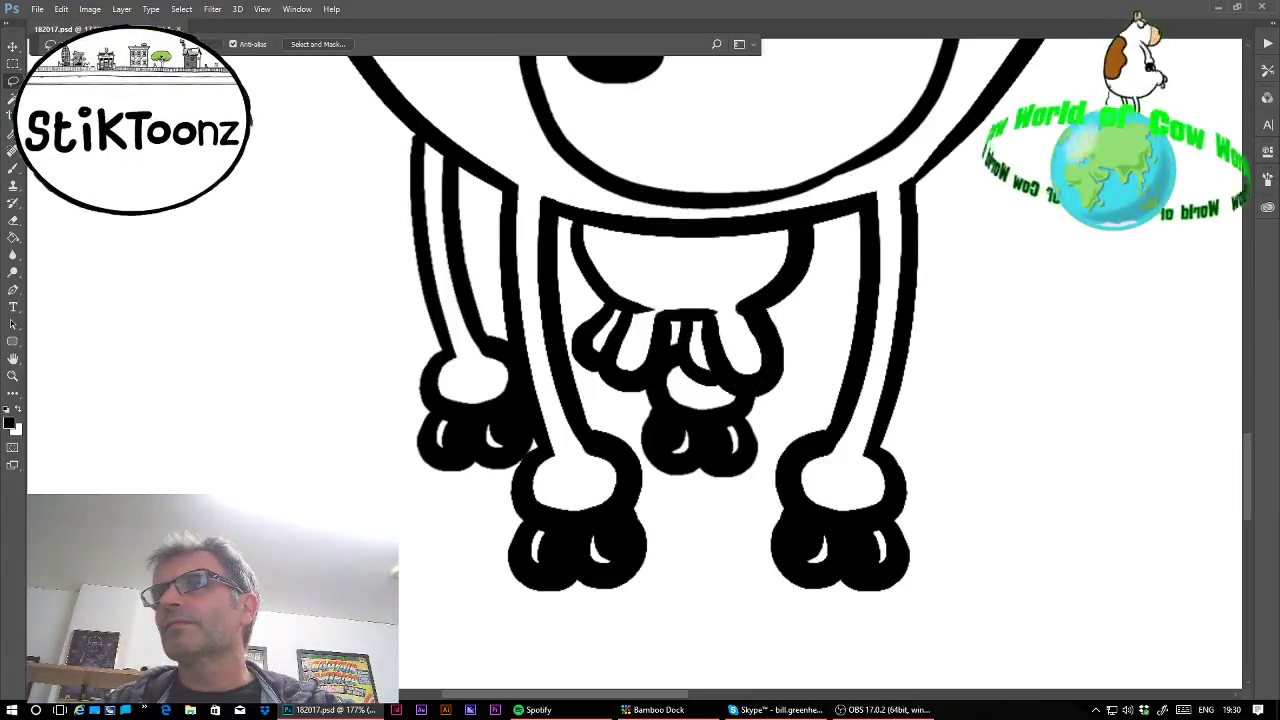
Draw a second character's eyes to the upper right of the cow, one round and one a wider oval, with small pupils.
scroll(690, 362, down, 15)
drag(590, 452, 584, 467)
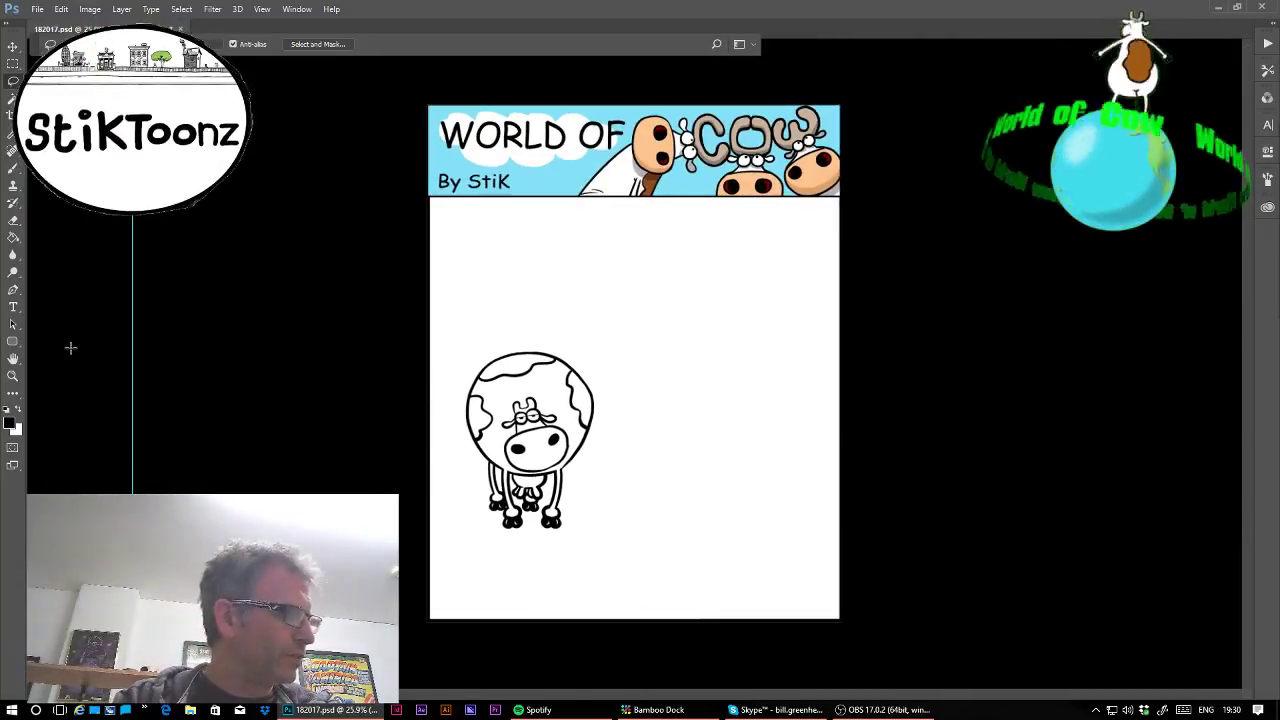
click(13, 377)
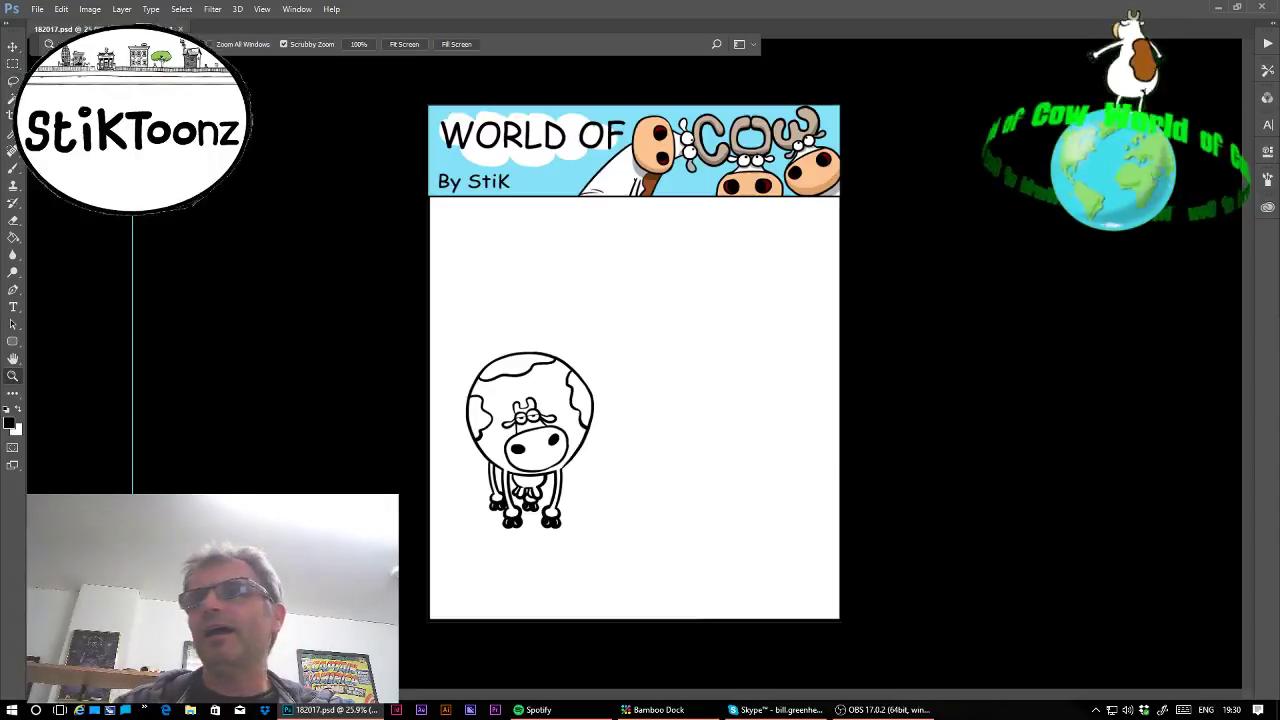
drag(628, 396, 282, 305)
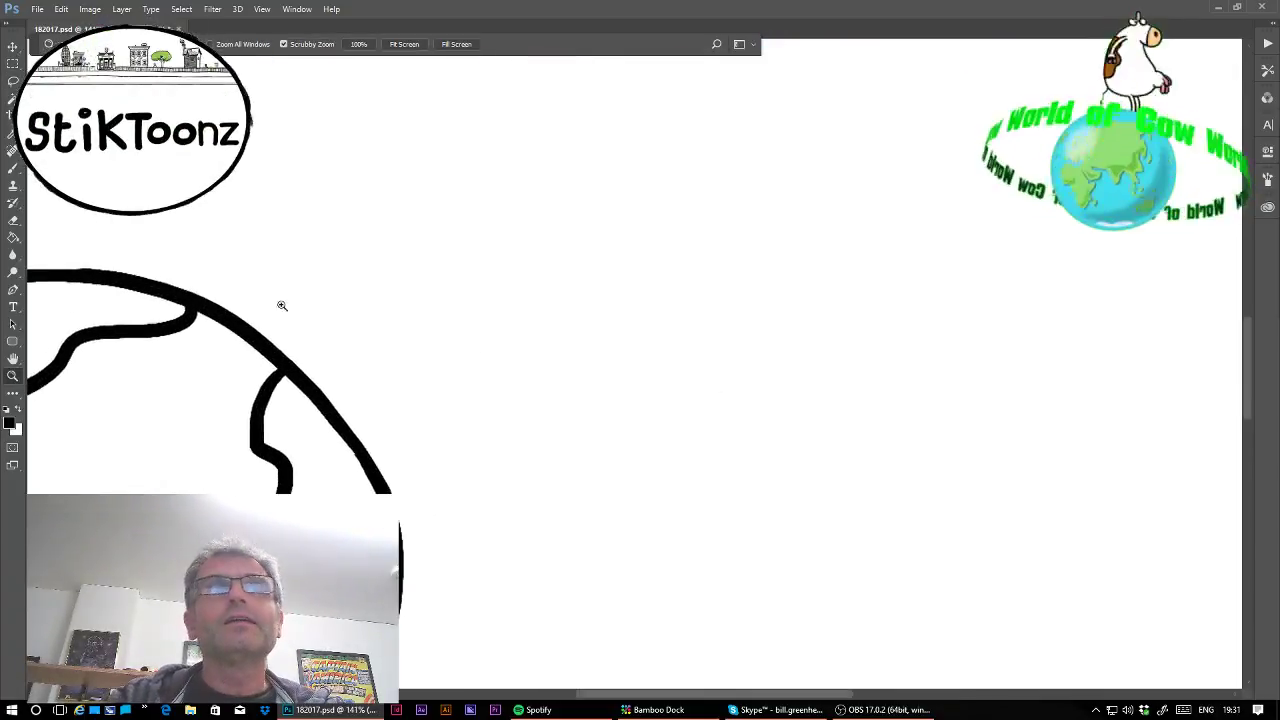
click(15, 168)
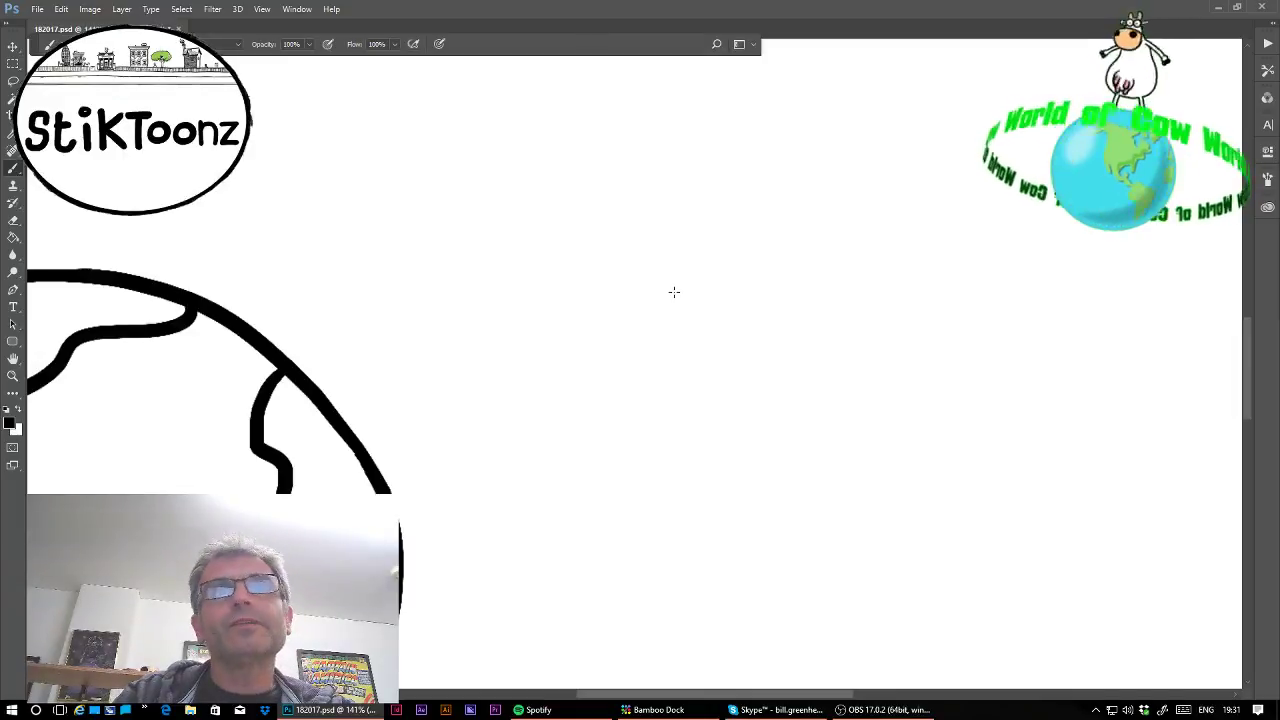
mouse_move(674, 292)
mouse_down()
mouse_move(636, 306)
mouse_move(634, 336)
mouse_move(666, 342)
mouse_move(687, 314)
mouse_move(676, 295)
mouse_move(653, 295)
mouse_move(627, 319)
mouse_move(660, 350)
mouse_move(702, 302)
mouse_move(670, 278)
mouse_move(660, 282)
mouse_move(698, 344)
mouse_move(736, 354)
mouse_move(763, 330)
mouse_move(755, 297)
mouse_move(706, 284)
mouse_move(681, 310)
mouse_up()
key(ctrl+z)
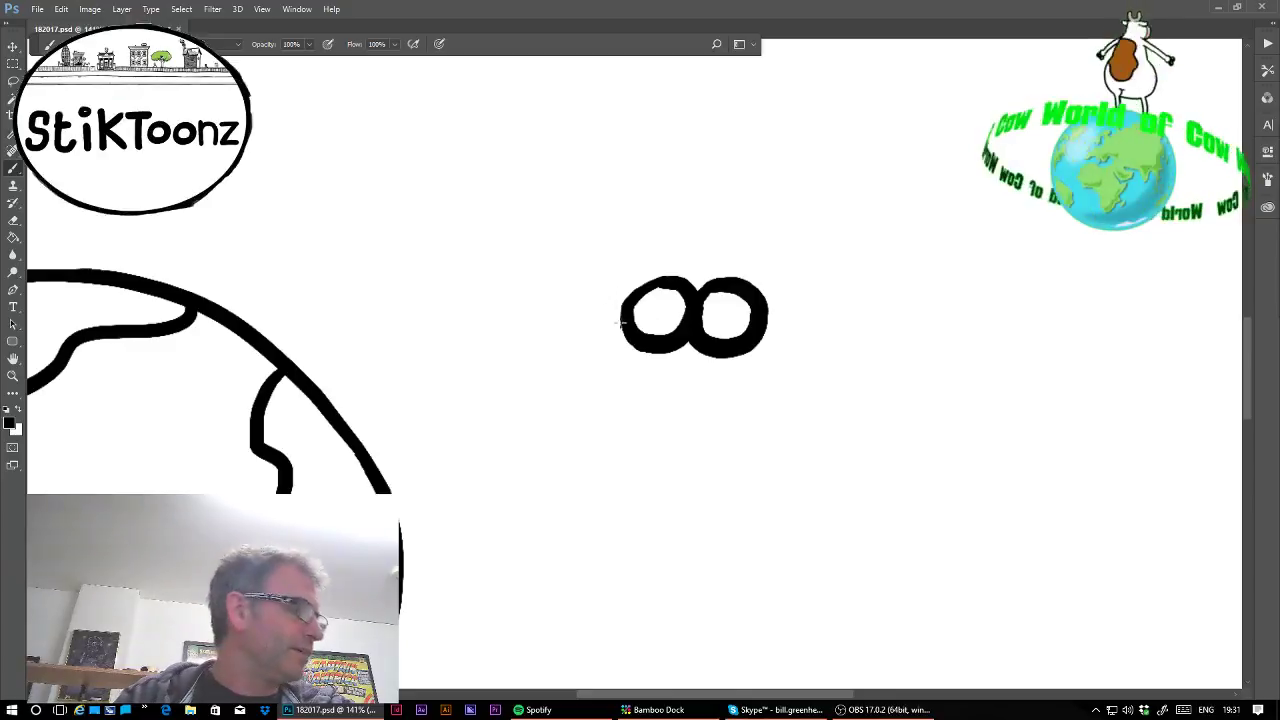
key(ctrl+z)
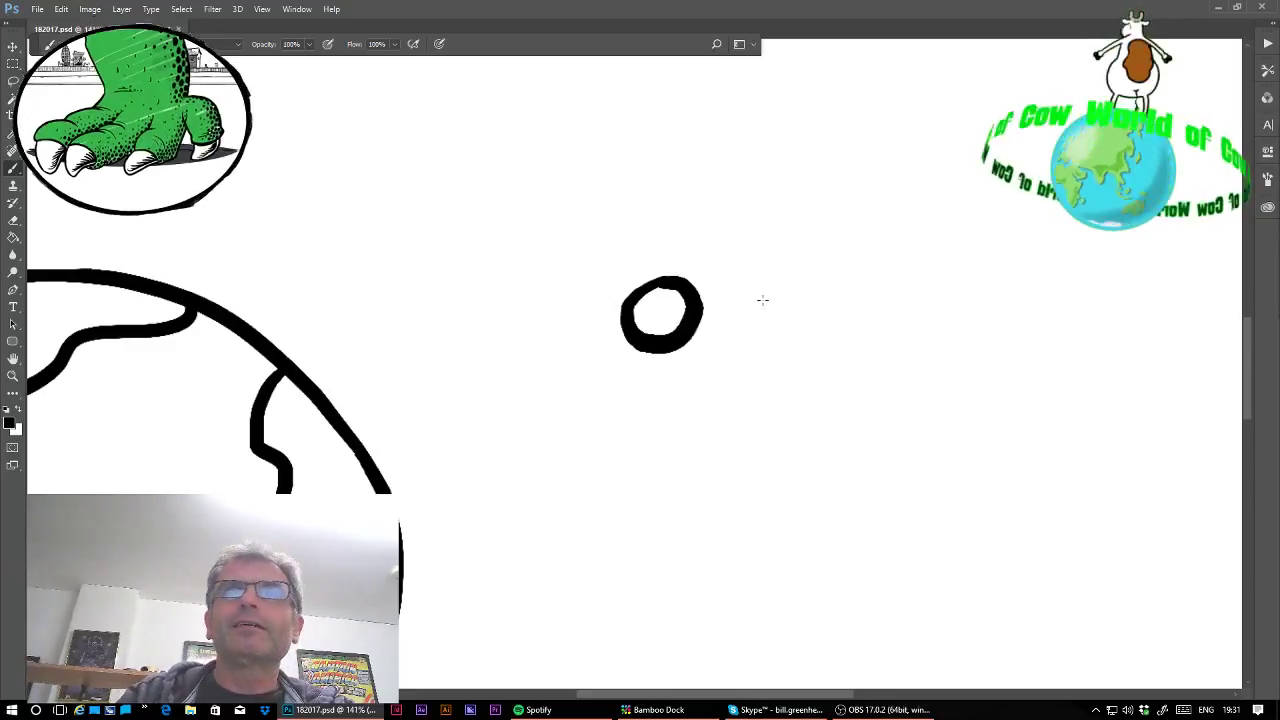
mouse_move(758, 298)
mouse_down()
mouse_move(689, 337)
mouse_move(712, 352)
mouse_move(779, 337)
mouse_move(781, 319)
mouse_move(695, 311)
mouse_move(764, 328)
mouse_up()
key(ctrl+z)
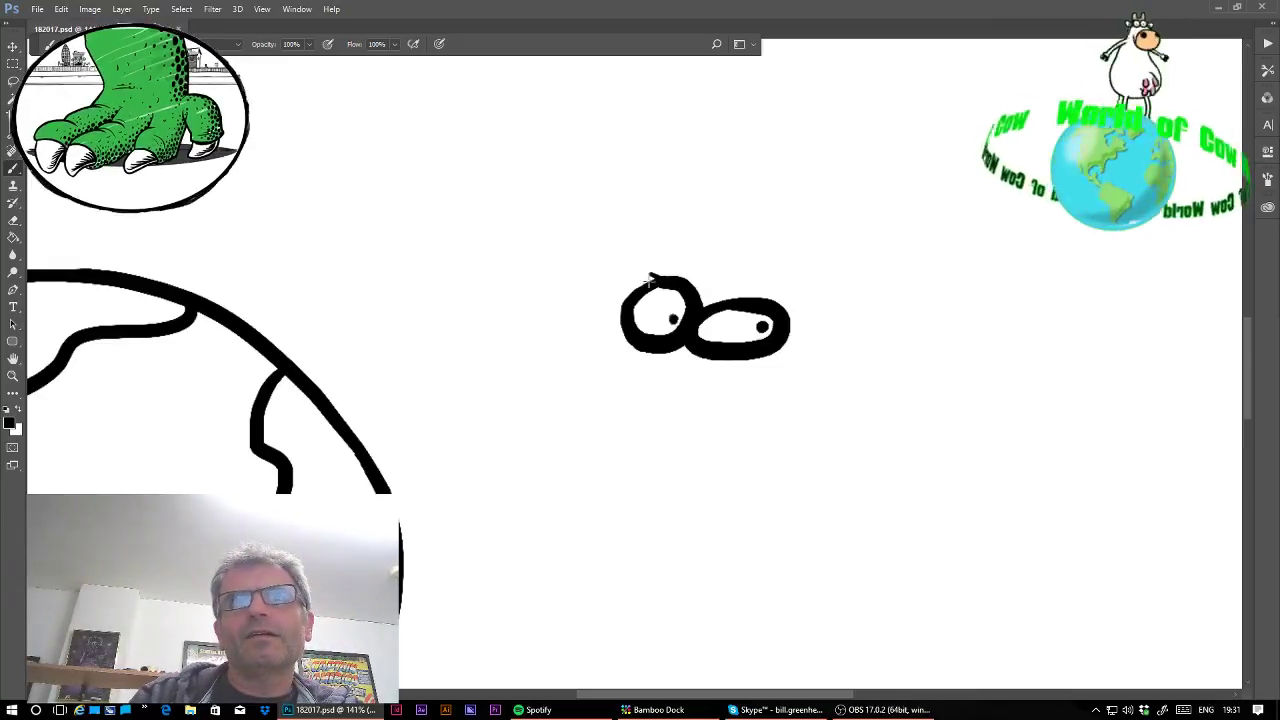
Draw a hat above the new eyes with a long tapered brim, a notched crown and a curved band across it.
drag(516, 265, 1003, 284)
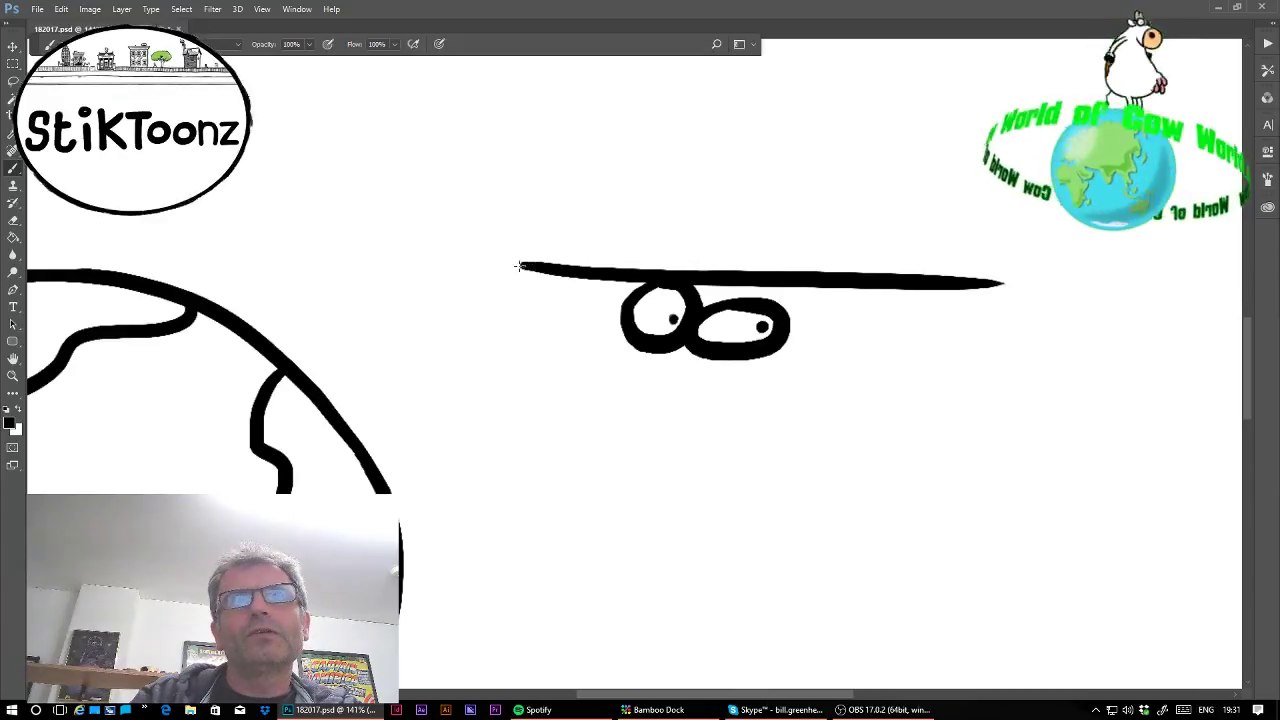
mouse_move(516, 264)
mouse_down()
mouse_move(967, 222)
mouse_move(955, 276)
mouse_up()
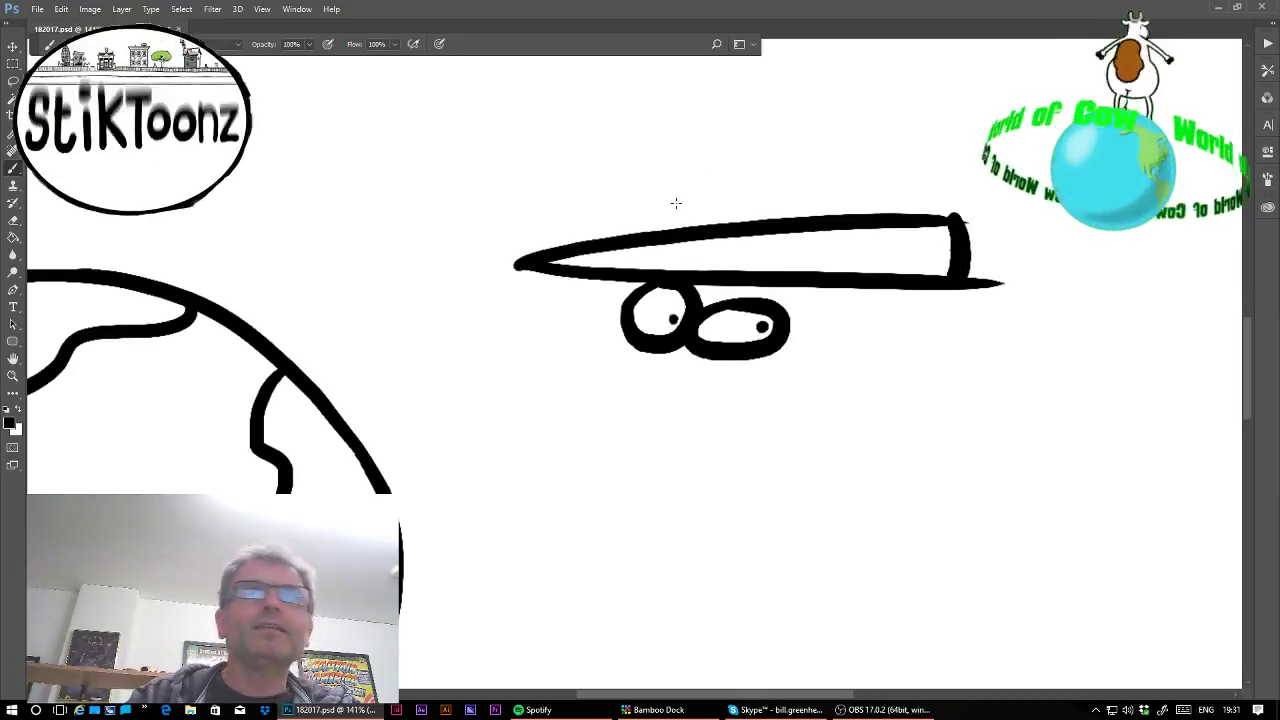
mouse_move(652, 236)
mouse_down()
mouse_move(660, 122)
mouse_move(685, 117)
mouse_move(742, 150)
mouse_move(816, 110)
mouse_move(848, 115)
mouse_move(845, 214)
mouse_up()
drag(657, 194, 864, 187)
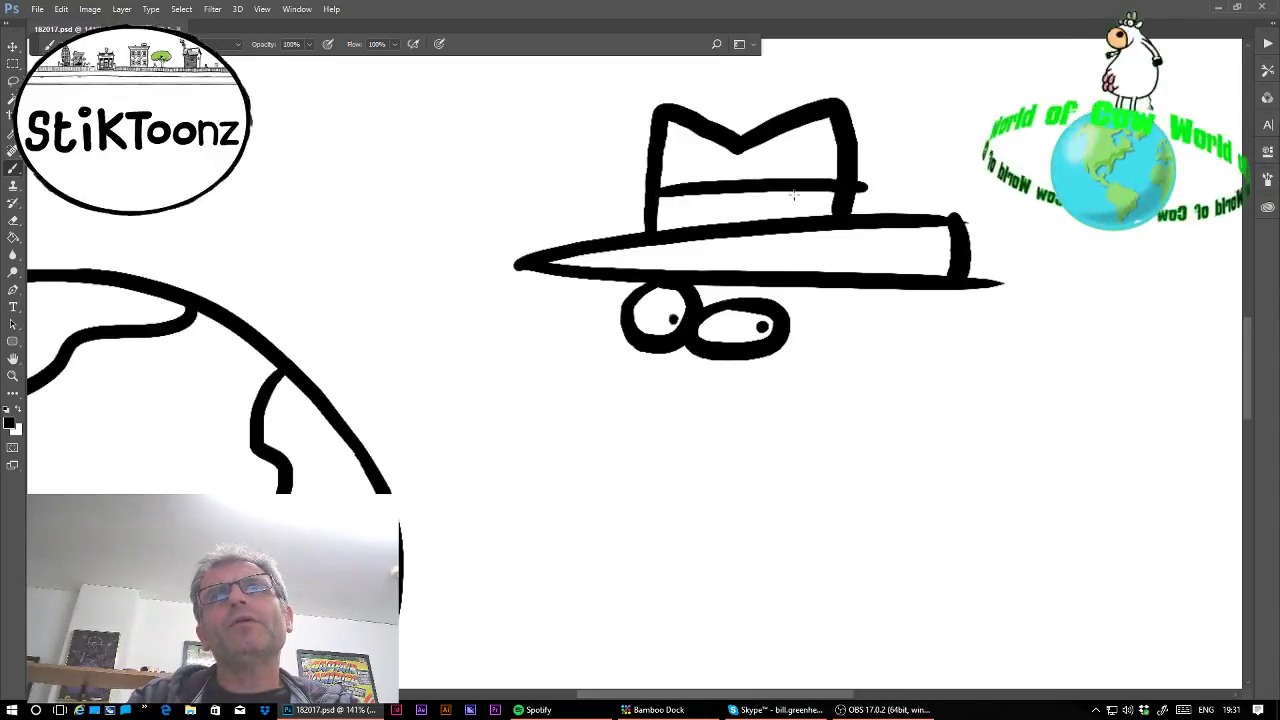
key(ctrl+z)
drag(656, 191, 872, 185)
key(ctrl+z)
drag(655, 190, 858, 187)
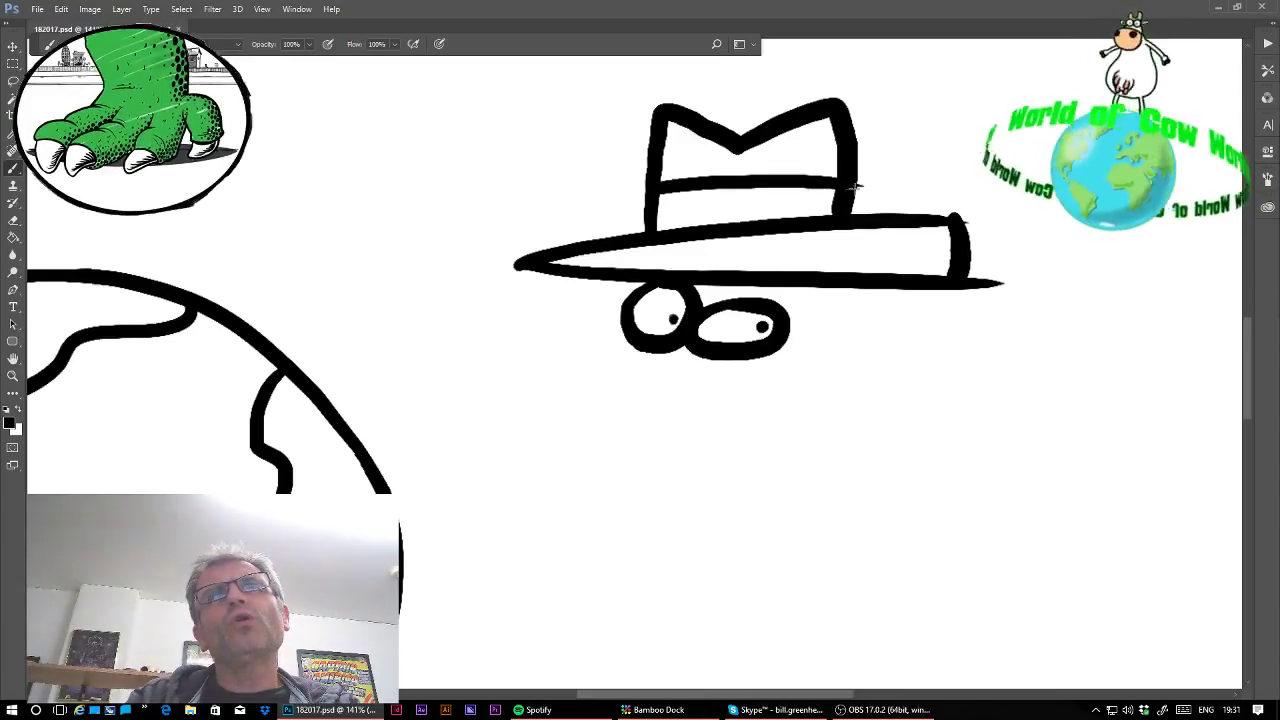
Erase the hat band's overhang past the crown and trim the crown's outer edge to thin and smooth its line.
click(13, 376)
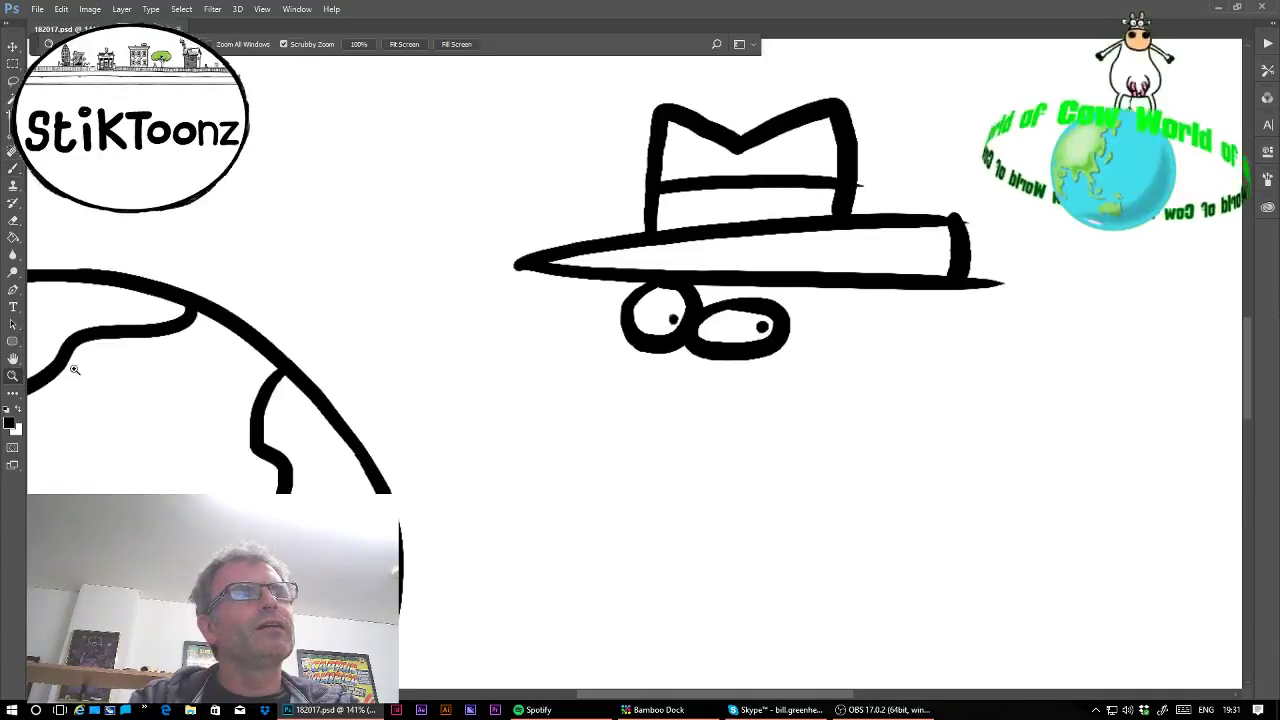
drag(752, 114, 741, 156)
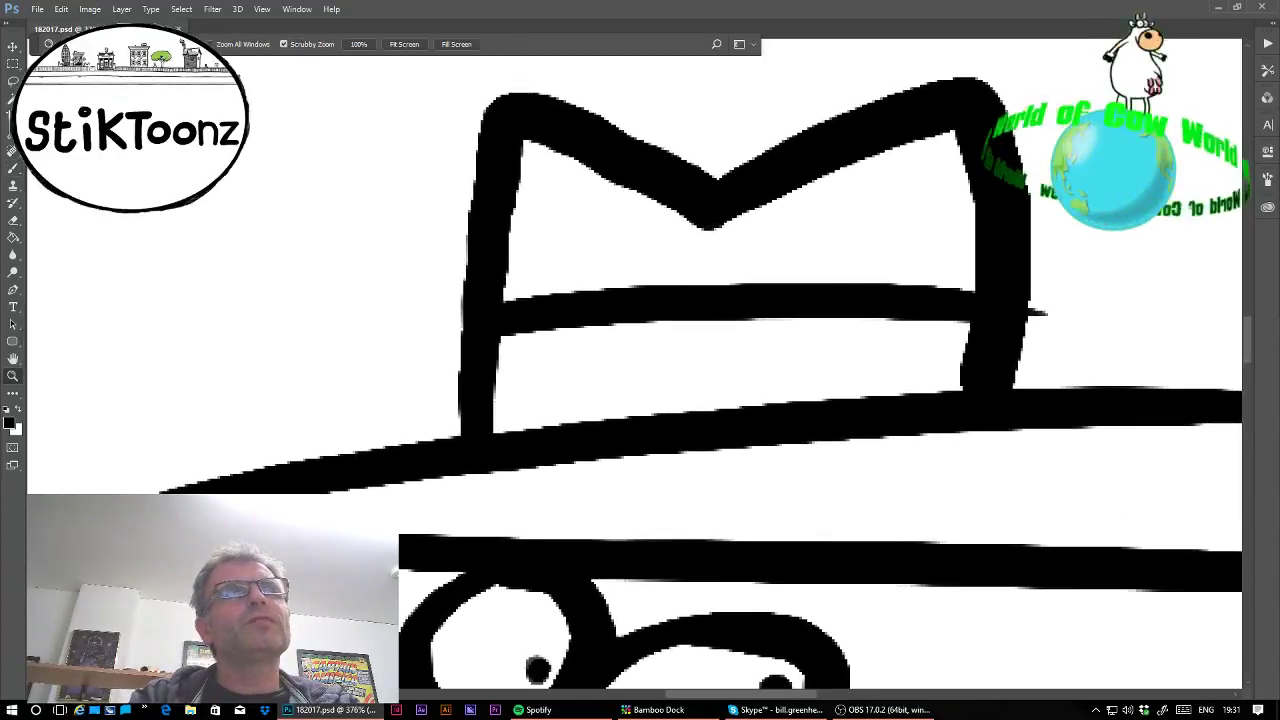
click(13, 220)
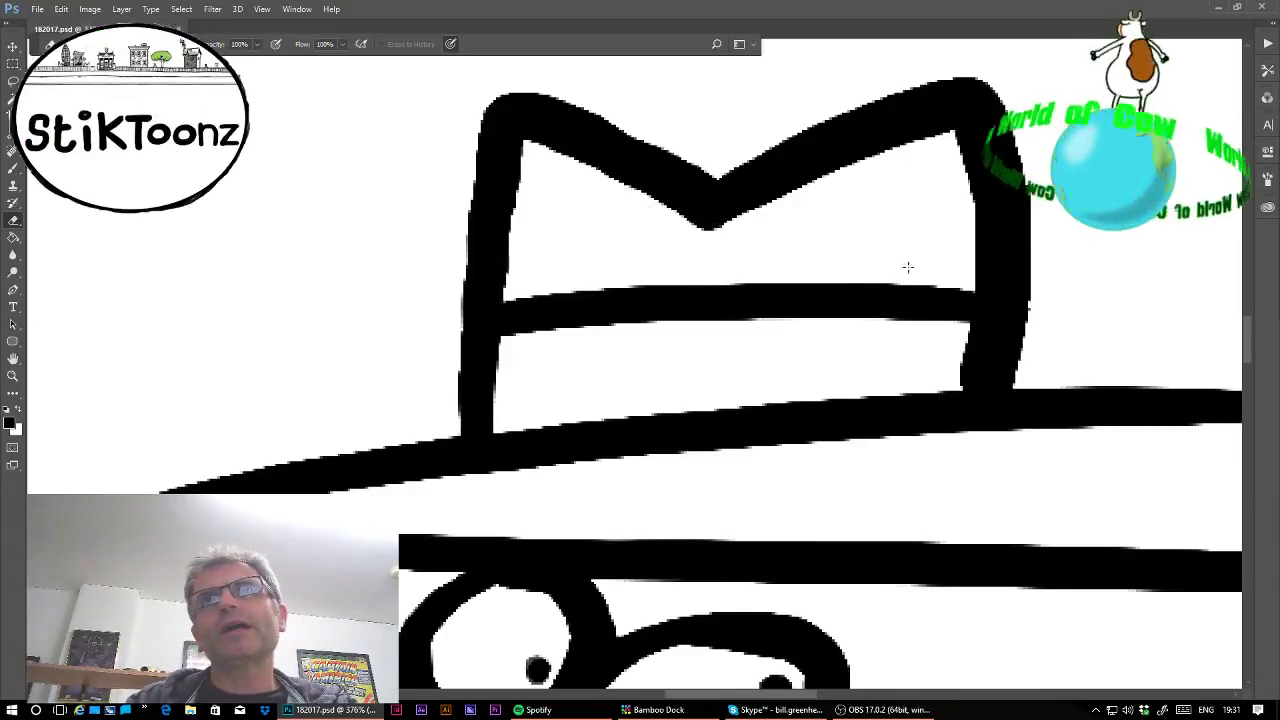
drag(469, 88, 709, 167)
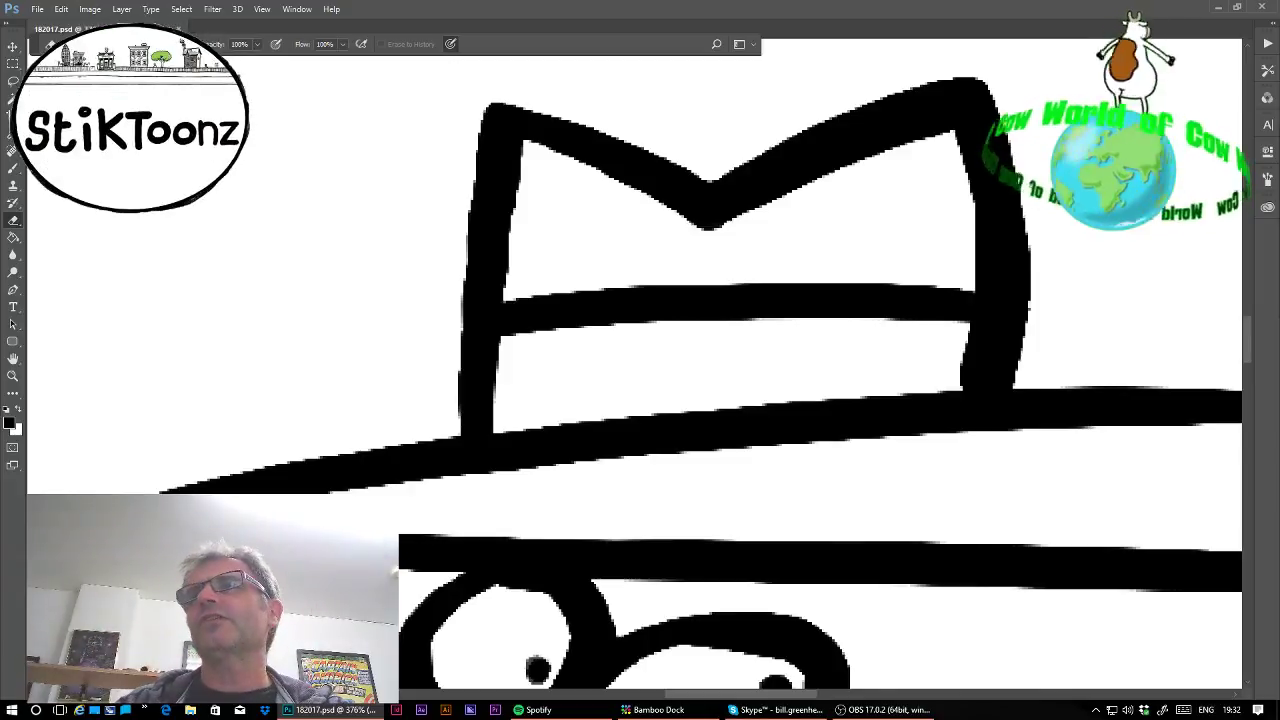
Erase the overhanging line ends at the brim's blunt end and trim its outer edge into clean corners.
mouse_move(1080, 450)
mouse_down()
mouse_move(361, 162)
mouse_move(648, 307)
mouse_up()
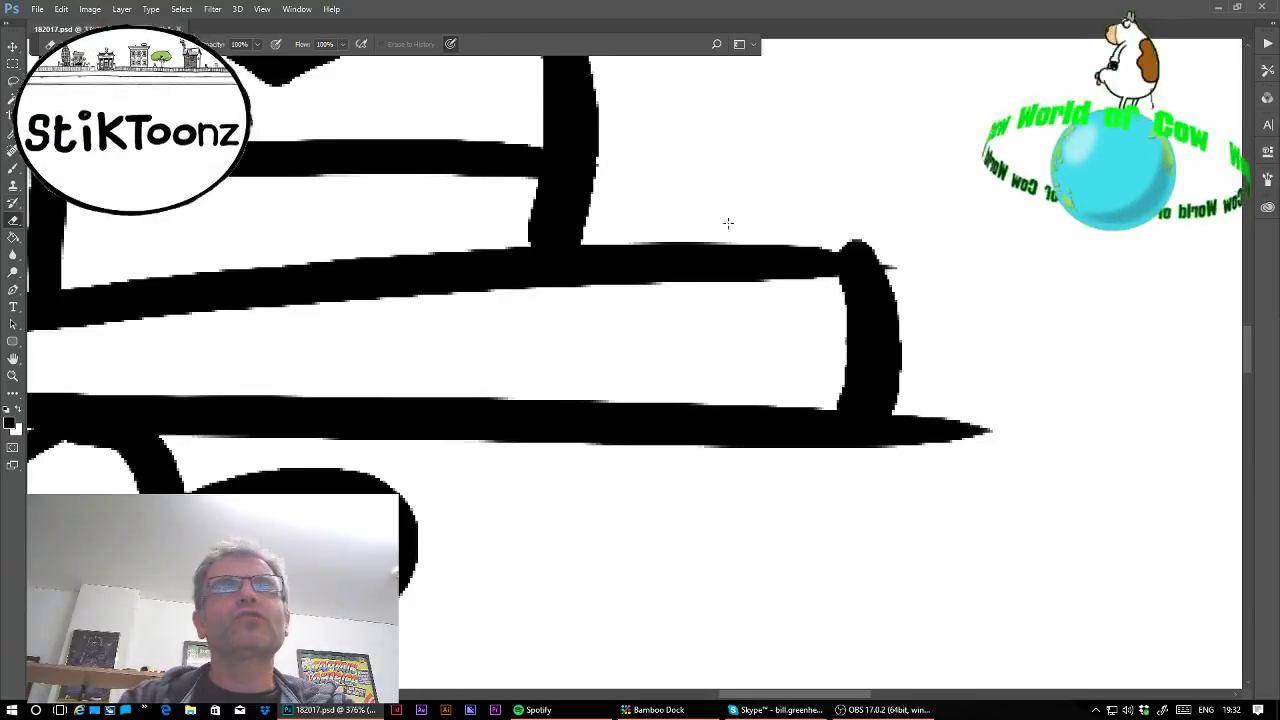
mouse_move(806, 234)
mouse_down()
mouse_move(872, 235)
mouse_move(856, 237)
mouse_move(911, 275)
mouse_move(882, 231)
mouse_move(899, 345)
mouse_move(892, 416)
mouse_move(868, 470)
mouse_move(996, 419)
mouse_up()
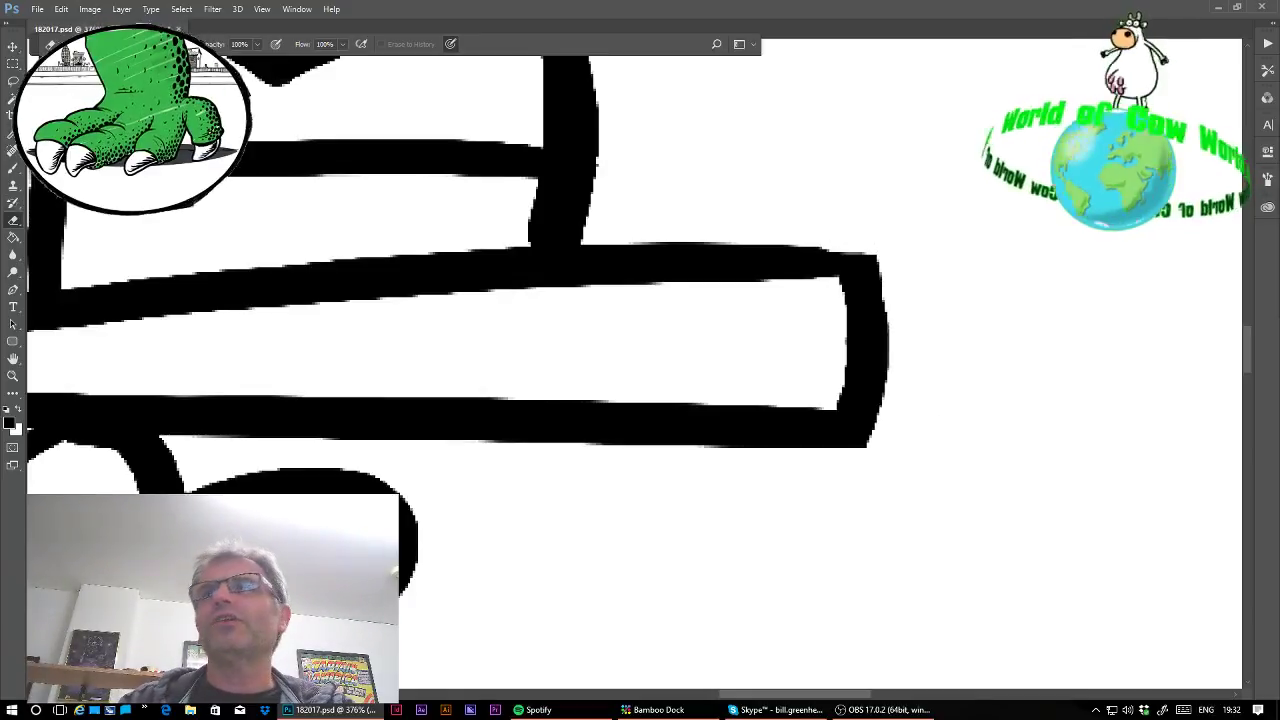
scroll(636, 362, down, 10)
scroll(636, 362, up, 3)
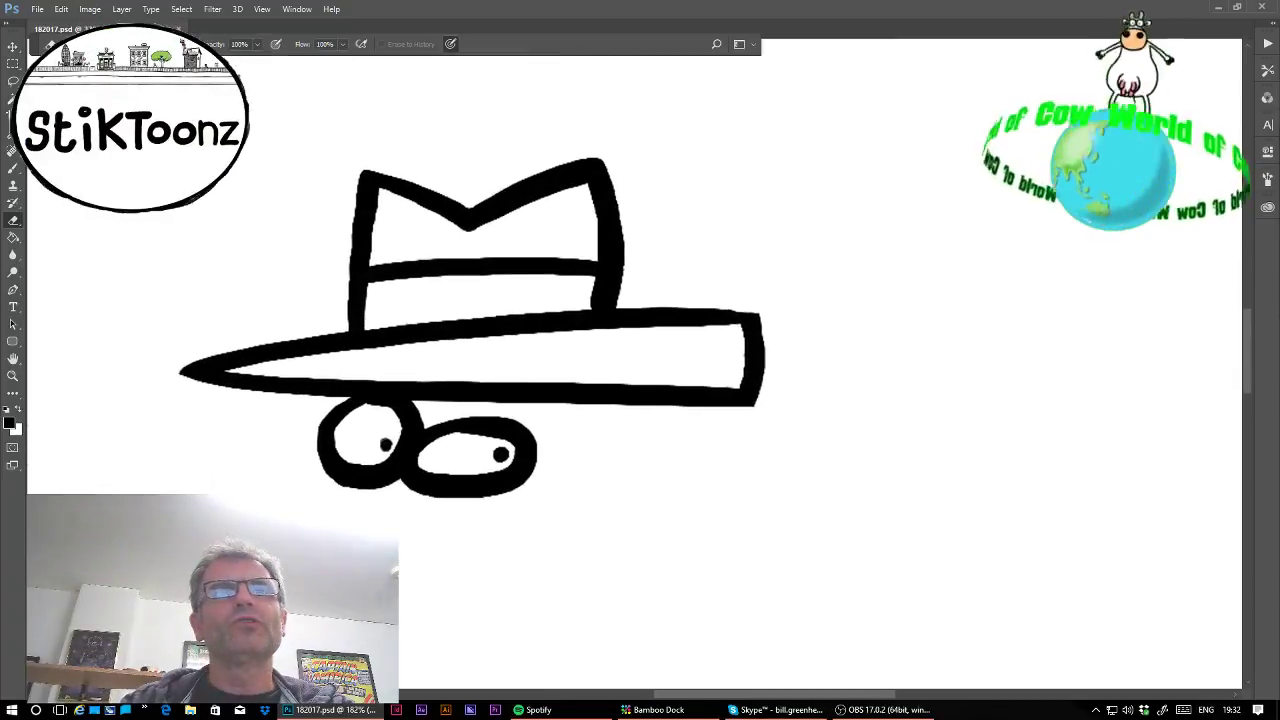
scroll(636, 362, down, 1)
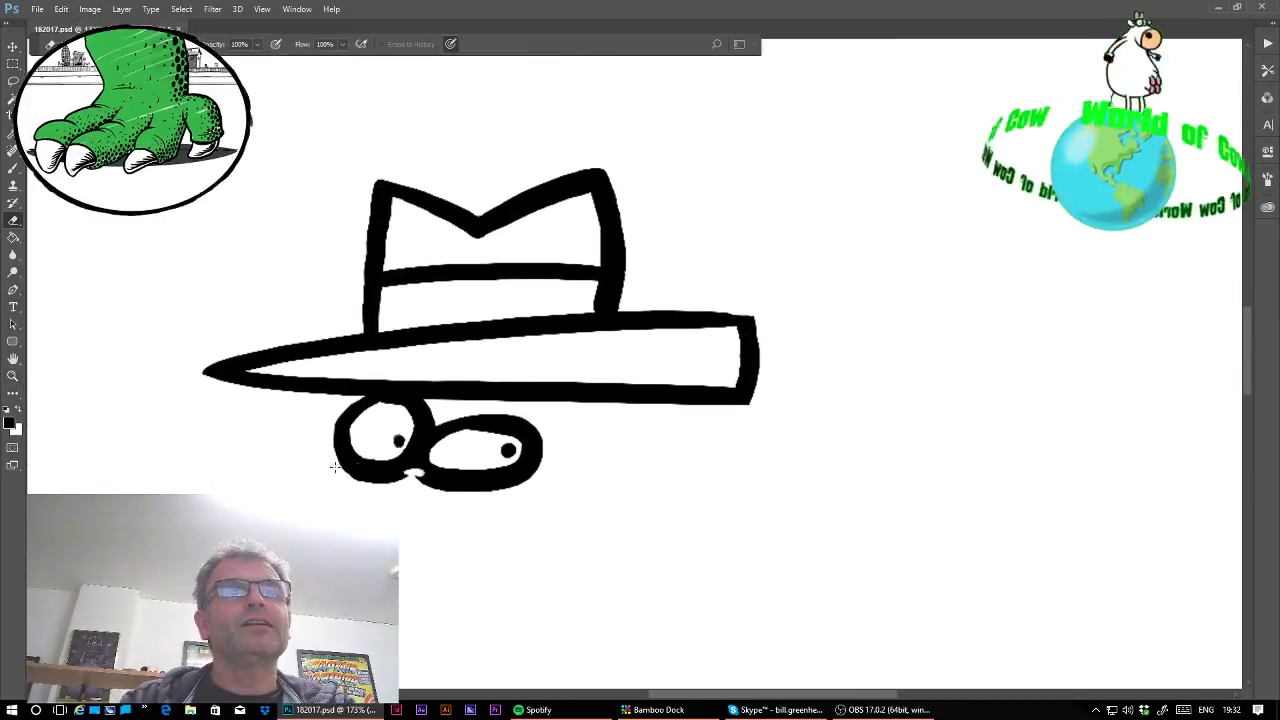
Erase along the inside of both eye outlines of the hatted character to thin and even out the lines.
click(12, 379)
drag(367, 460, 430, 471)
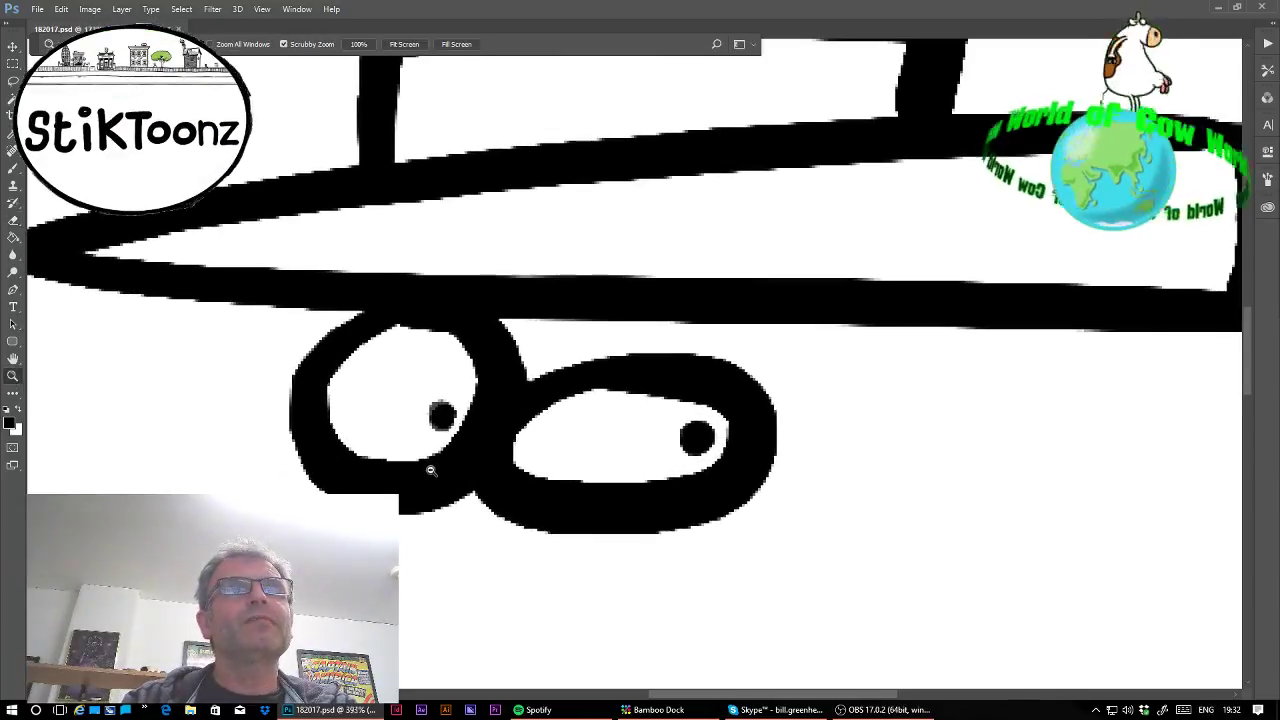
click(13, 221)
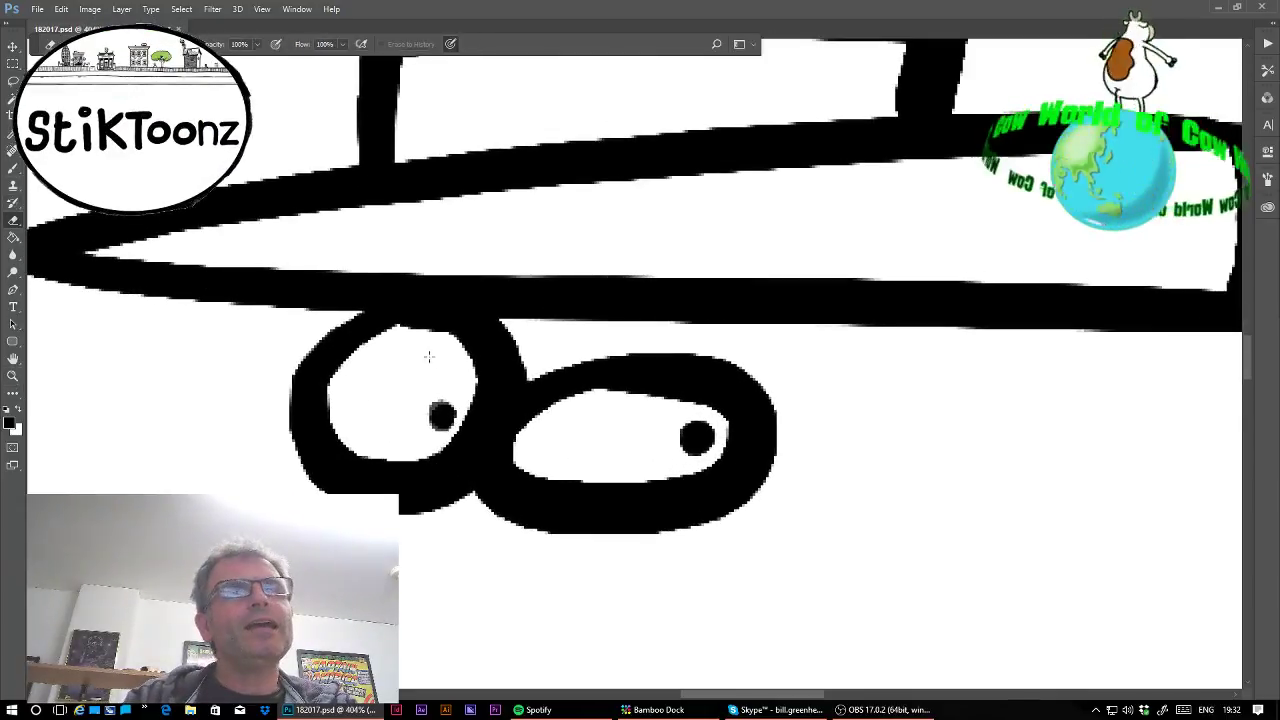
mouse_move(410, 340)
mouse_down()
mouse_move(440, 328)
mouse_move(478, 368)
mouse_move(478, 425)
mouse_move(425, 466)
mouse_move(352, 463)
mouse_move(320, 422)
mouse_move(337, 367)
mouse_move(392, 345)
mouse_up()
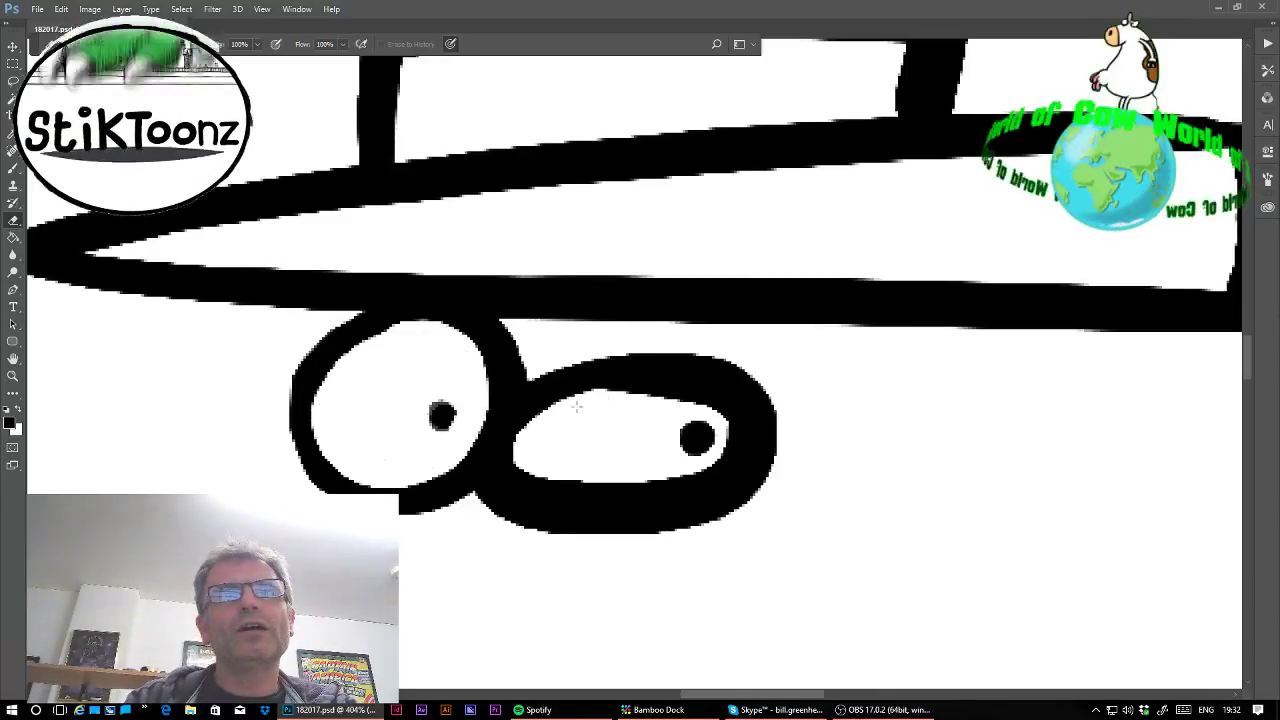
mouse_move(576, 405)
mouse_down()
mouse_move(692, 404)
mouse_move(725, 433)
mouse_move(710, 463)
mouse_move(586, 490)
mouse_move(546, 482)
mouse_move(520, 456)
mouse_move(580, 412)
mouse_move(690, 405)
mouse_up()
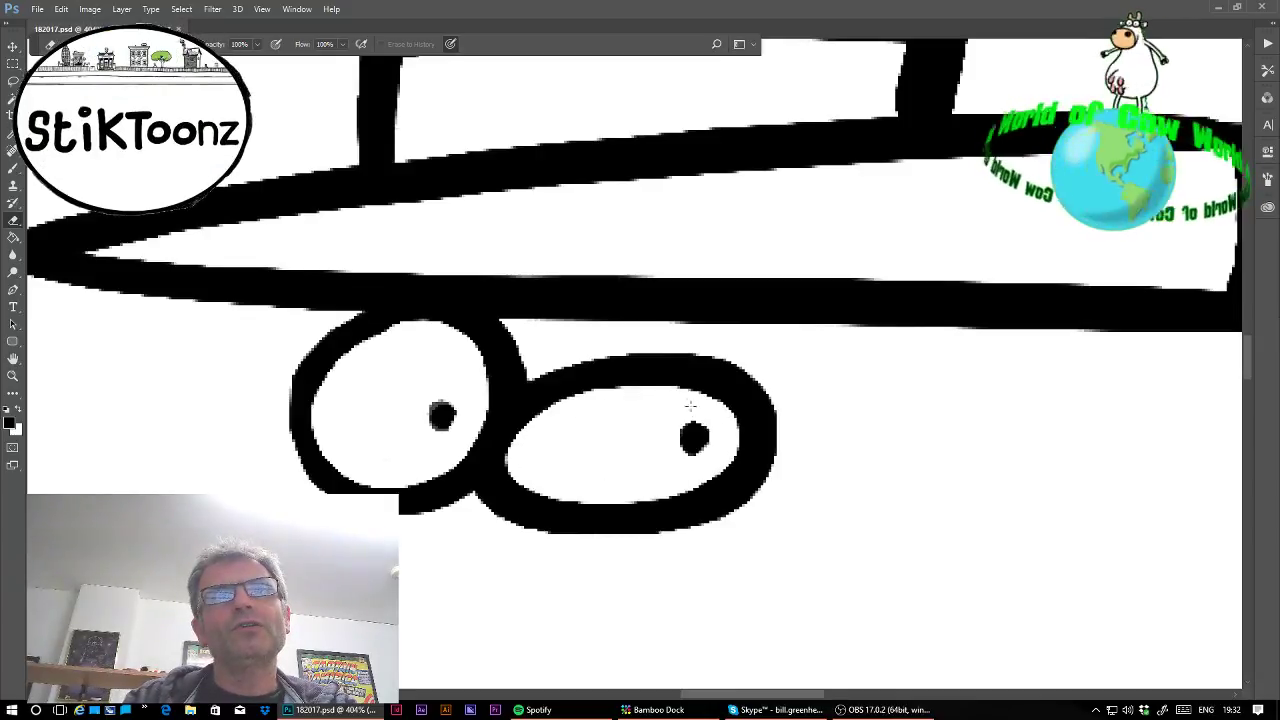
Paint larger solid black pupils over the small ones in both eyes with the Brush.
key(b)
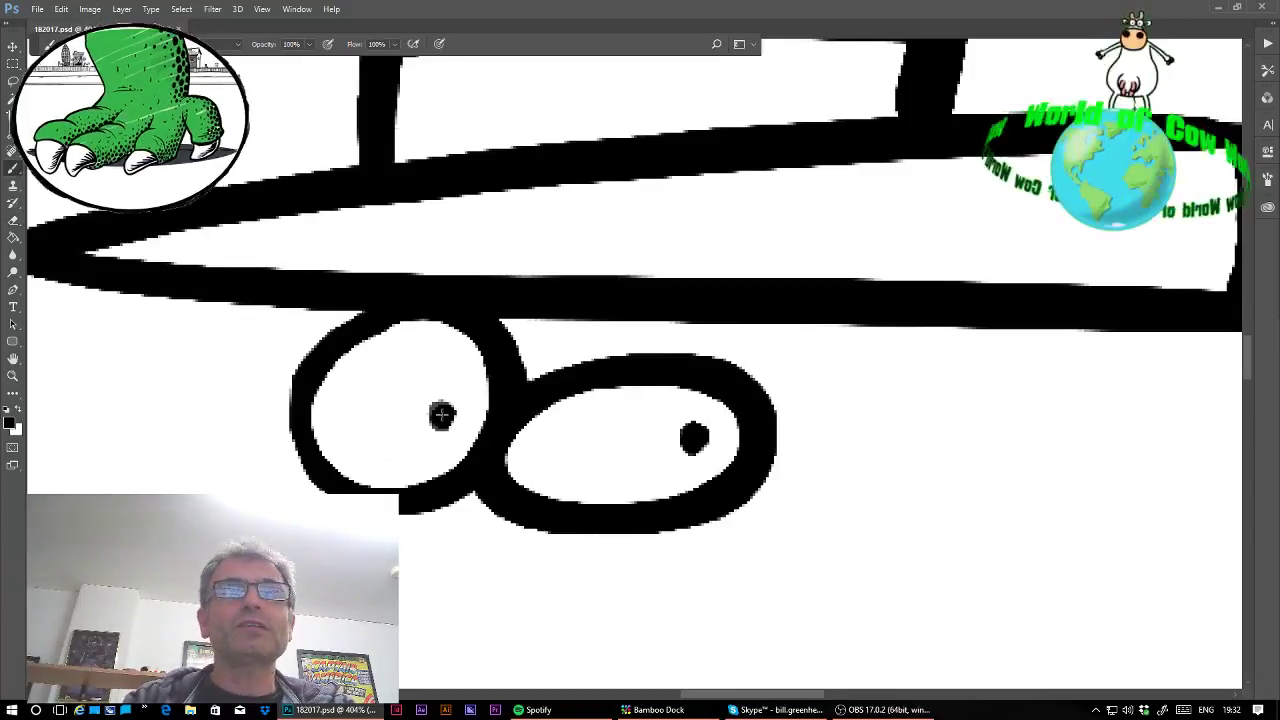
drag(441, 414, 436, 416)
drag(690, 440, 700, 436)
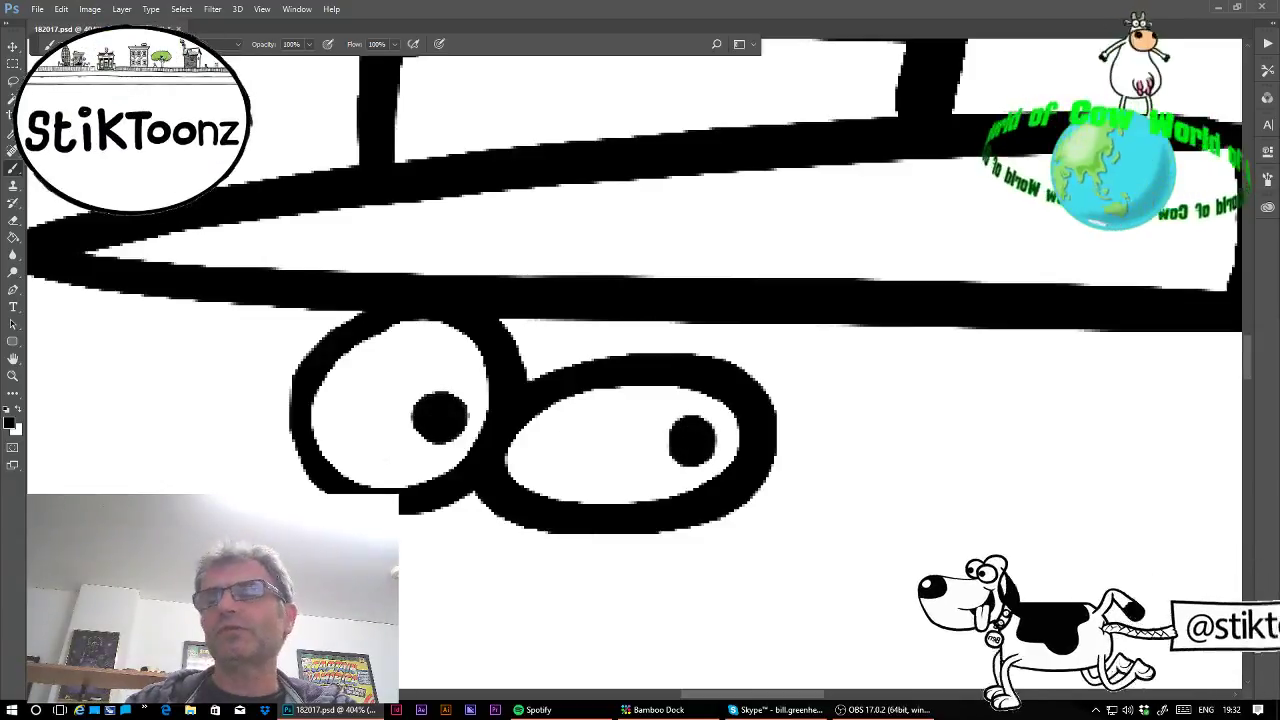
Lasso both eyes below the hat, move them slightly to the right along the brim, and deselect.
scroll(638, 367, down, 5)
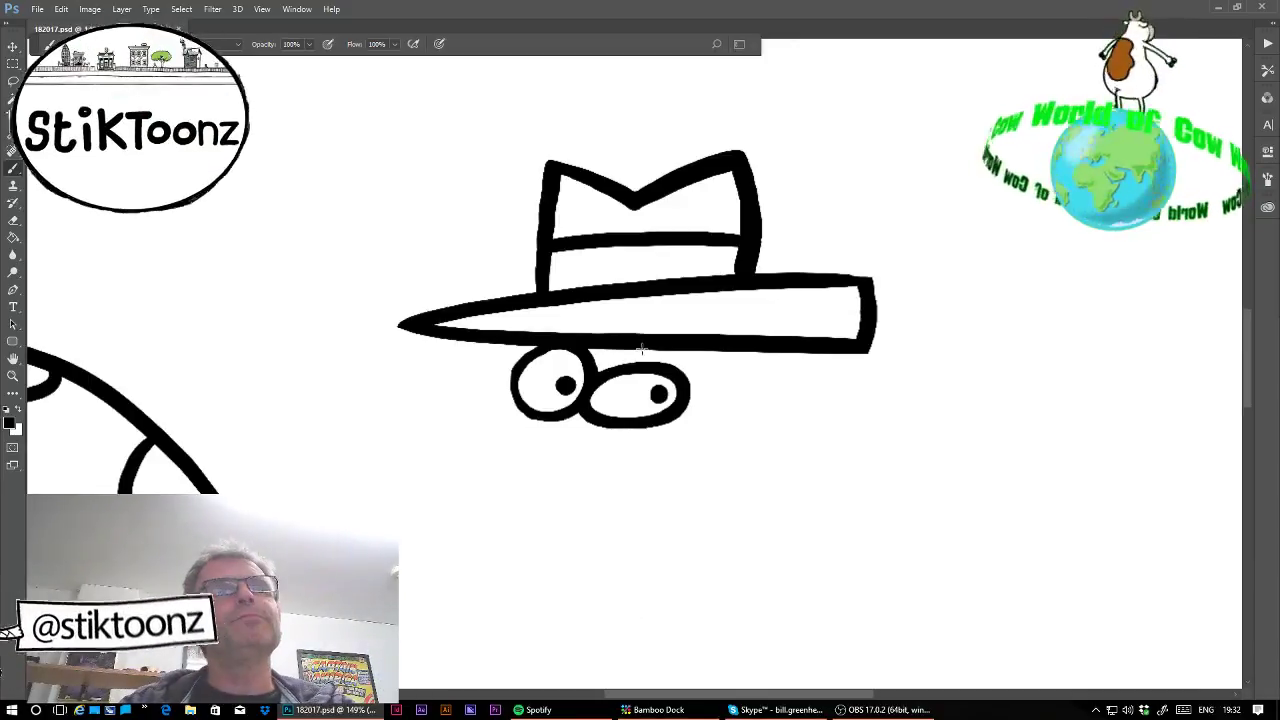
key(l)
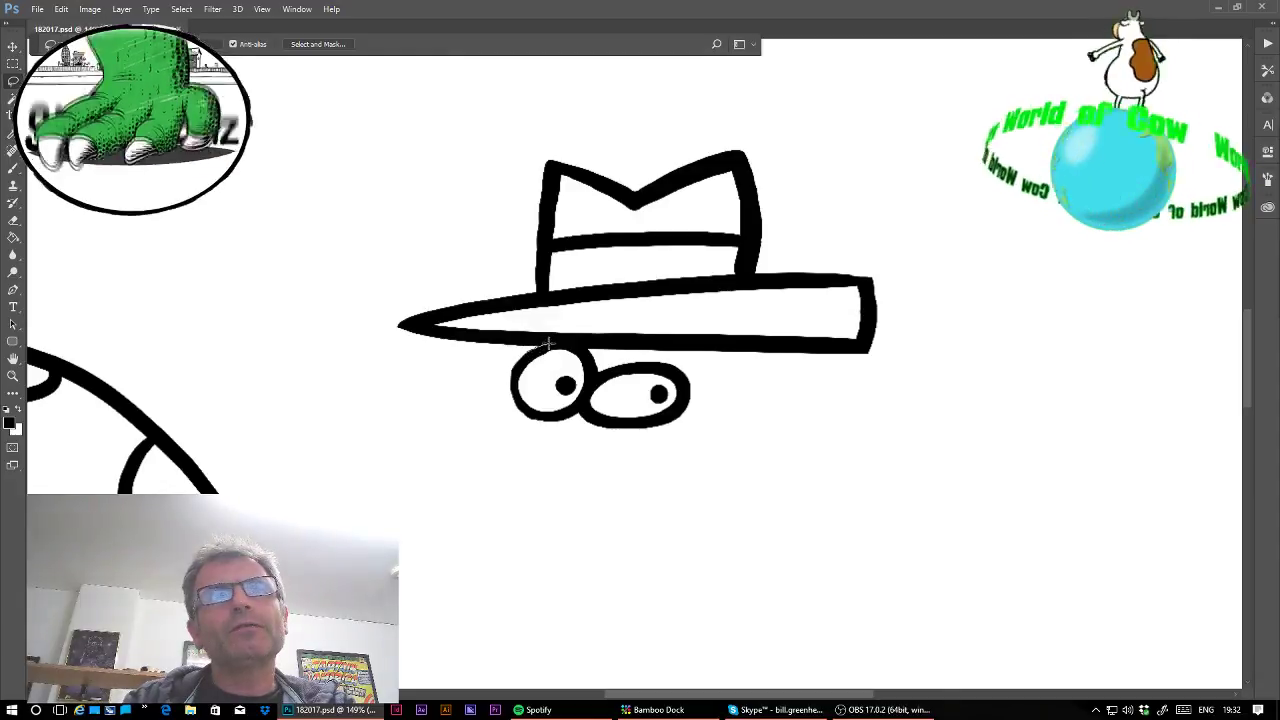
mouse_move(593, 350)
mouse_down()
mouse_move(708, 396)
mouse_move(455, 385)
mouse_move(530, 360)
mouse_up()
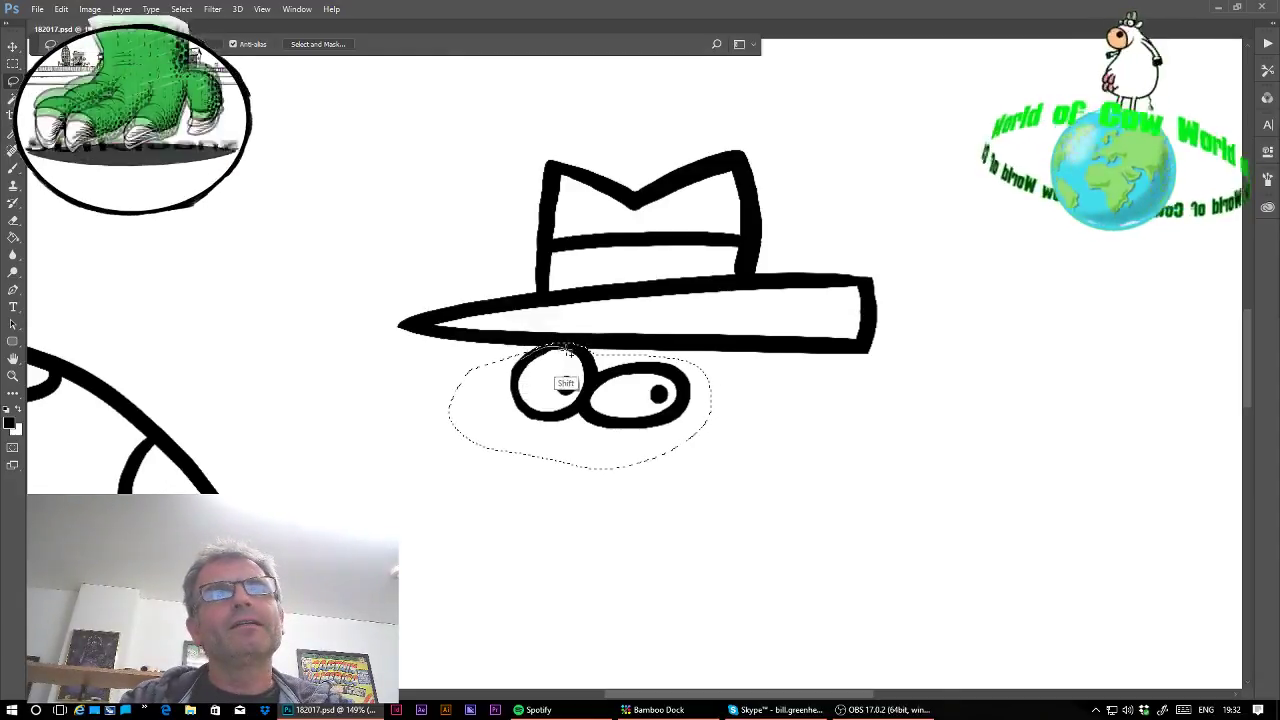
mouse_move(605, 398)
mouse_down()
mouse_move(653, 395)
mouse_move(640, 405)
mouse_up()
key(ctrl+d)
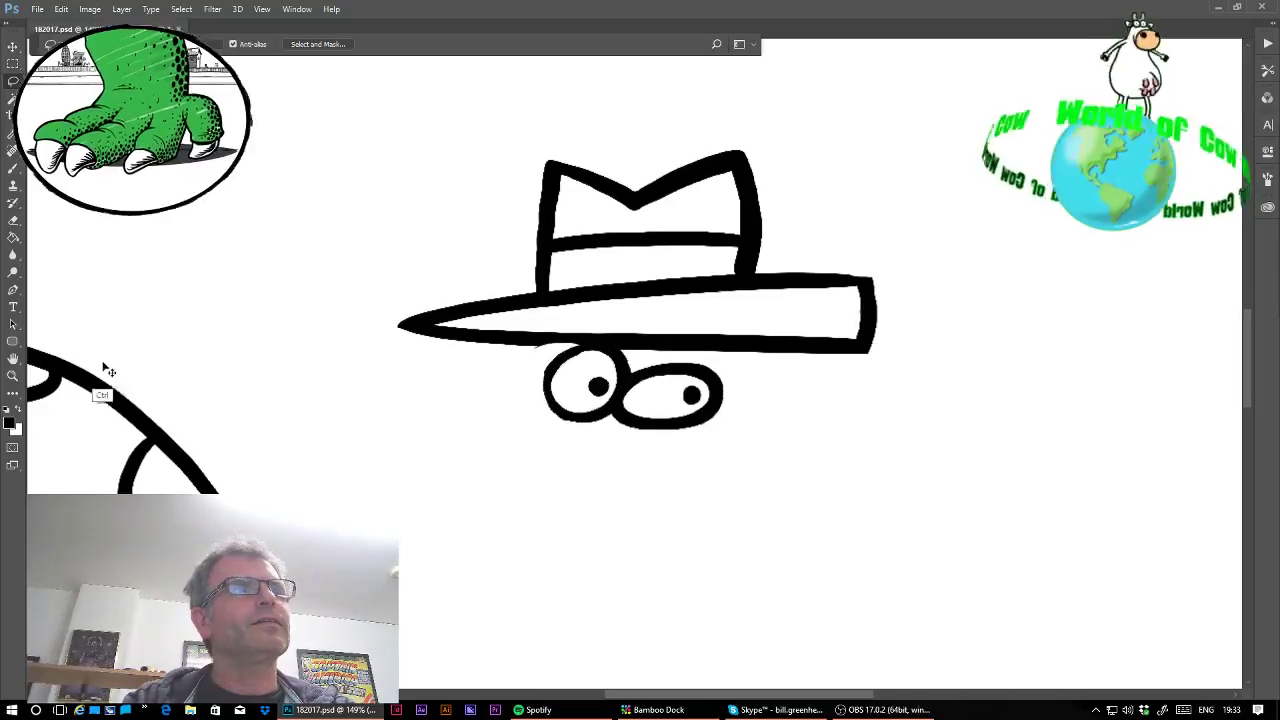
Erase the stray mark left under the brim by the moved eyes and repaint the brim's broken lower line.
click(13, 375)
drag(529, 347, 540, 340)
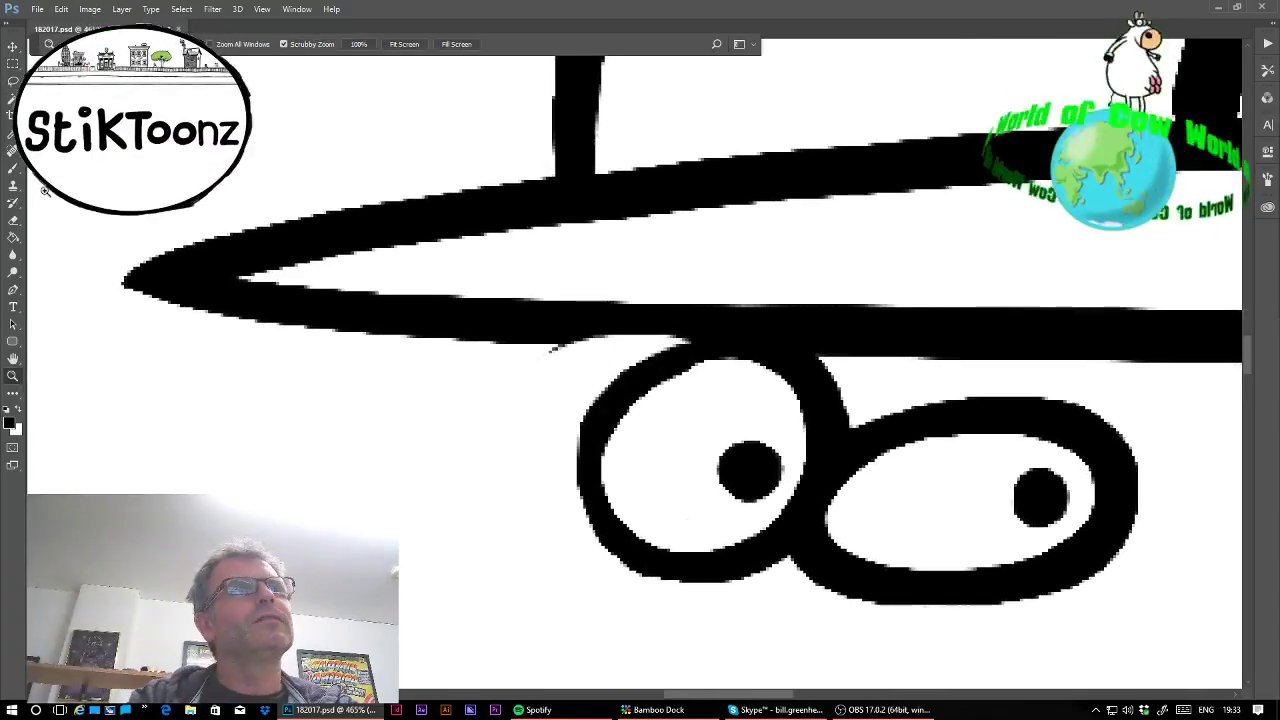
click(13, 221)
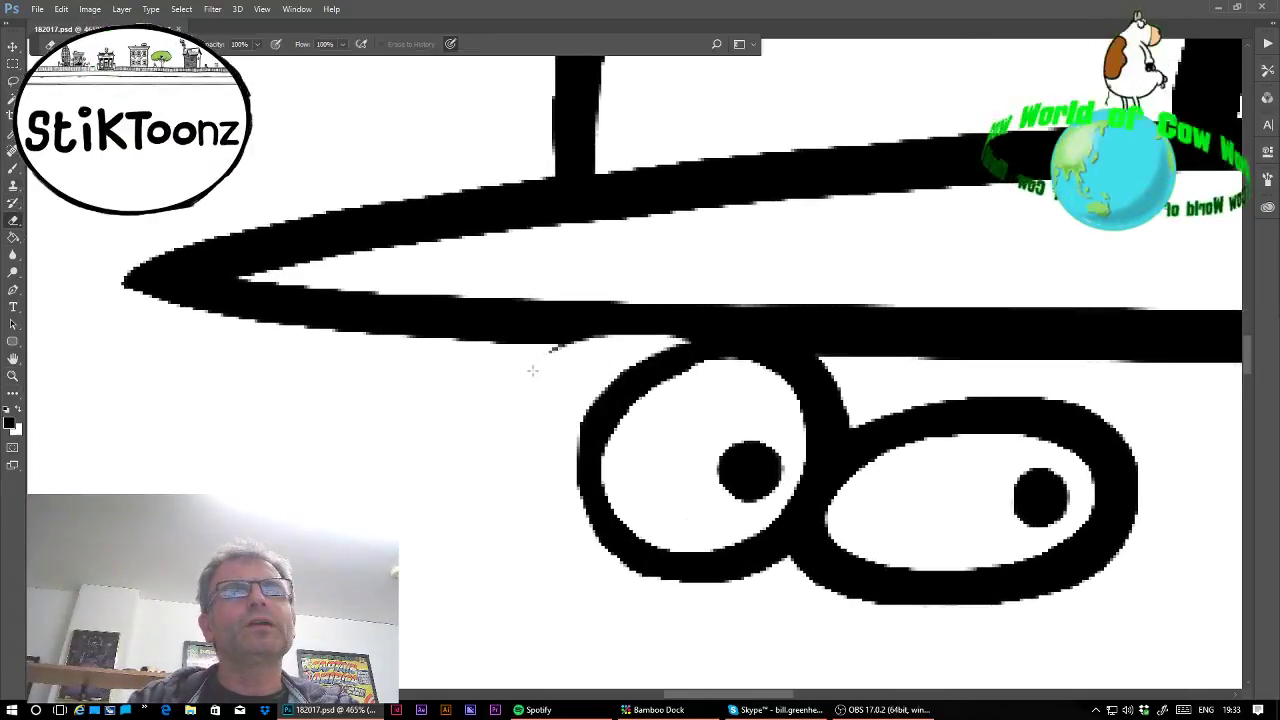
click(13, 169)
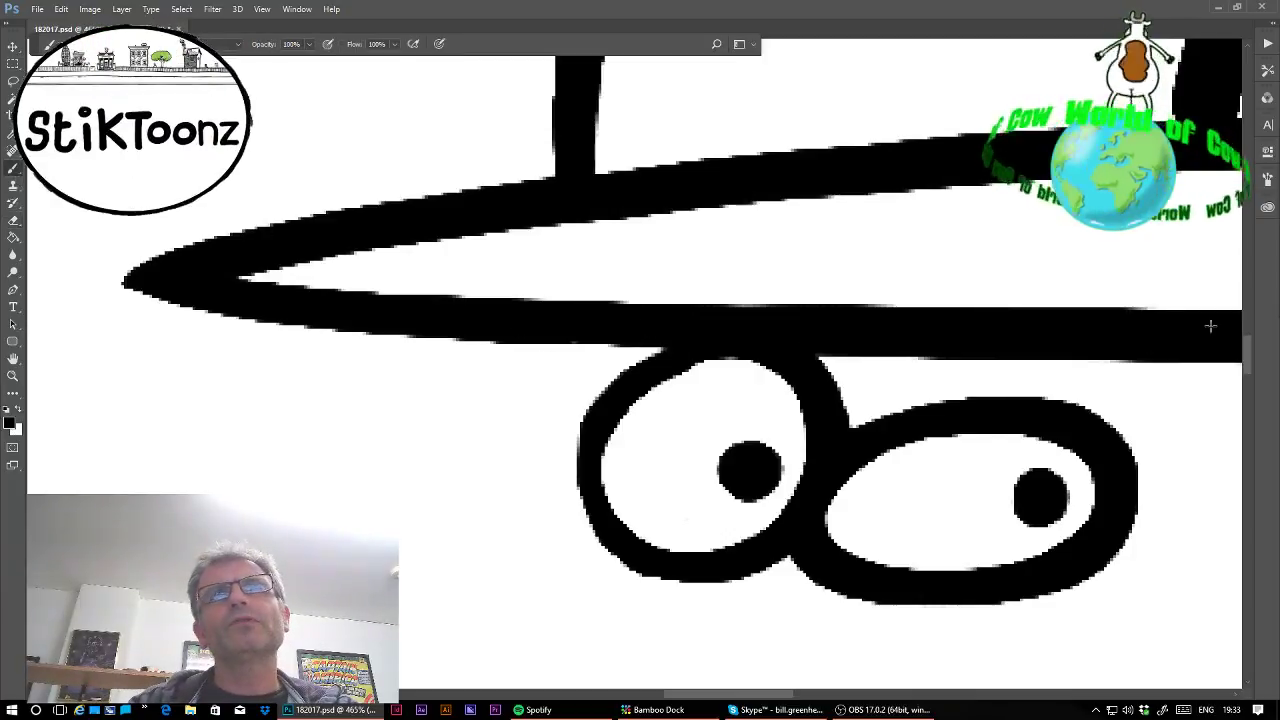
Draw a large rounded snout below and to the left of the eyes, closed by a curved inner line.
scroll(642, 368, down, 7)
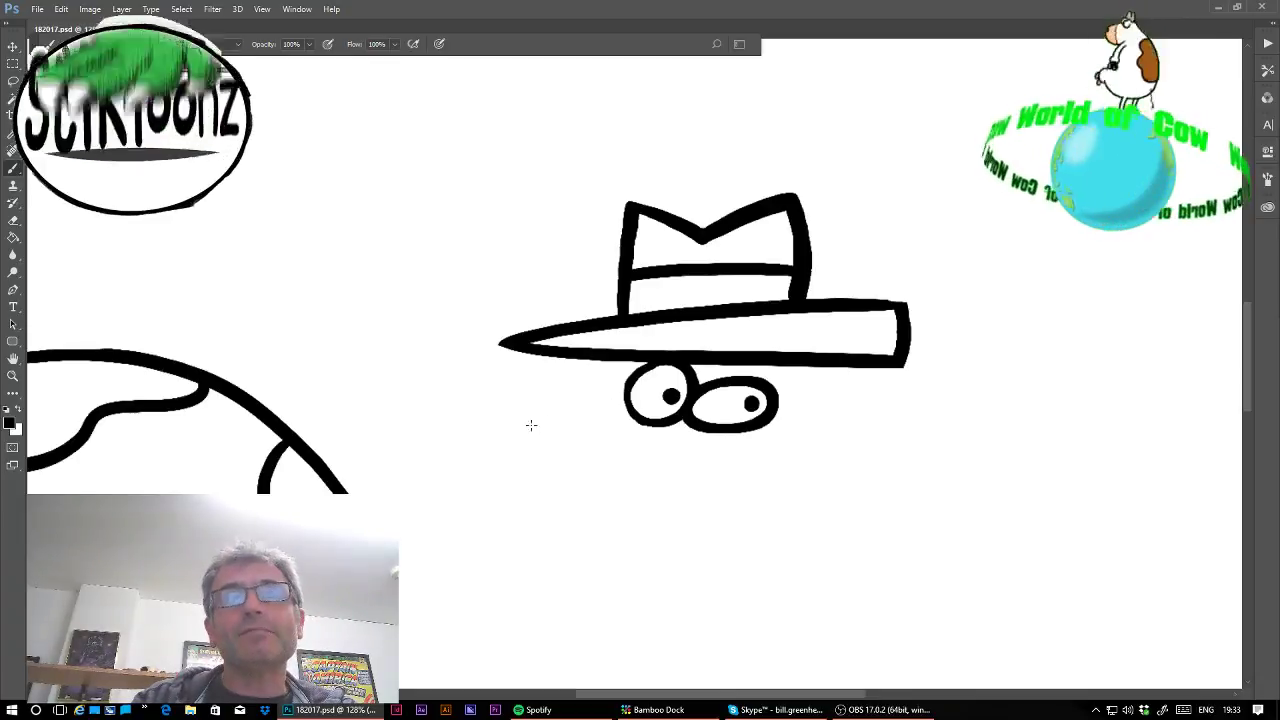
drag(506, 428, 682, 442)
drag(518, 418, 490, 522)
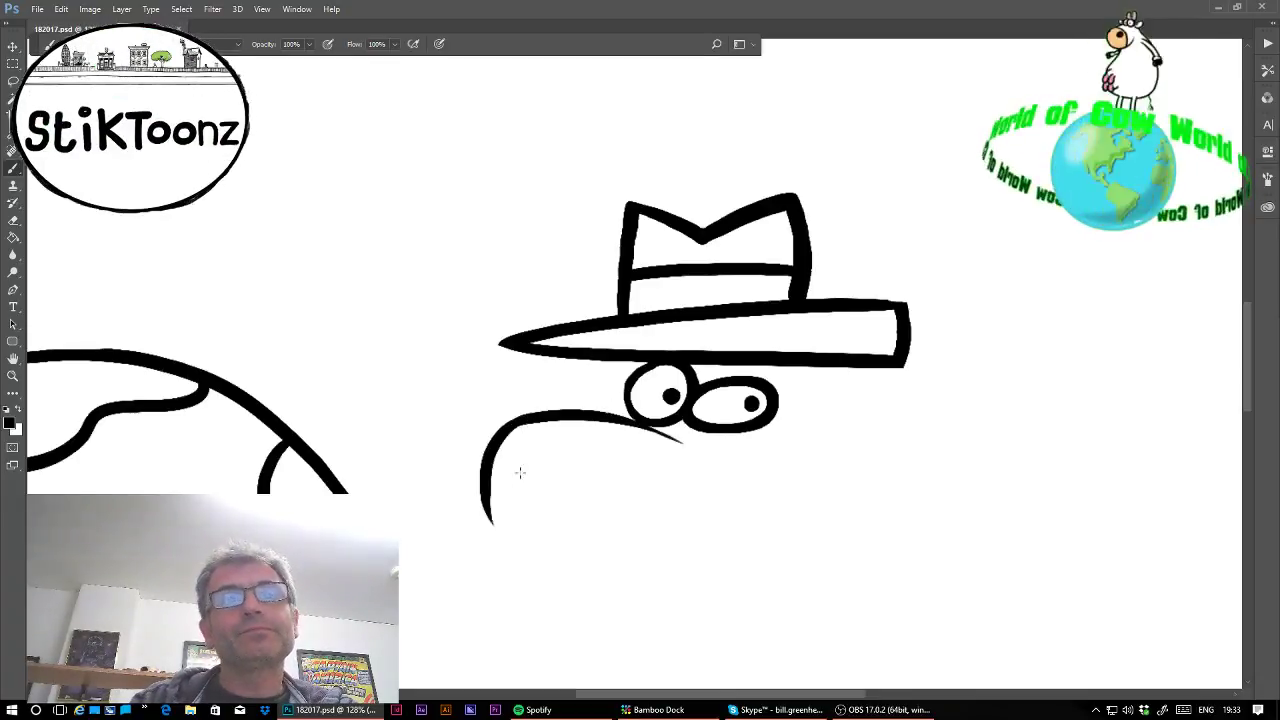
key(ctrl+z)
mouse_move(530, 416)
mouse_down()
mouse_move(506, 584)
mouse_move(726, 563)
mouse_up()
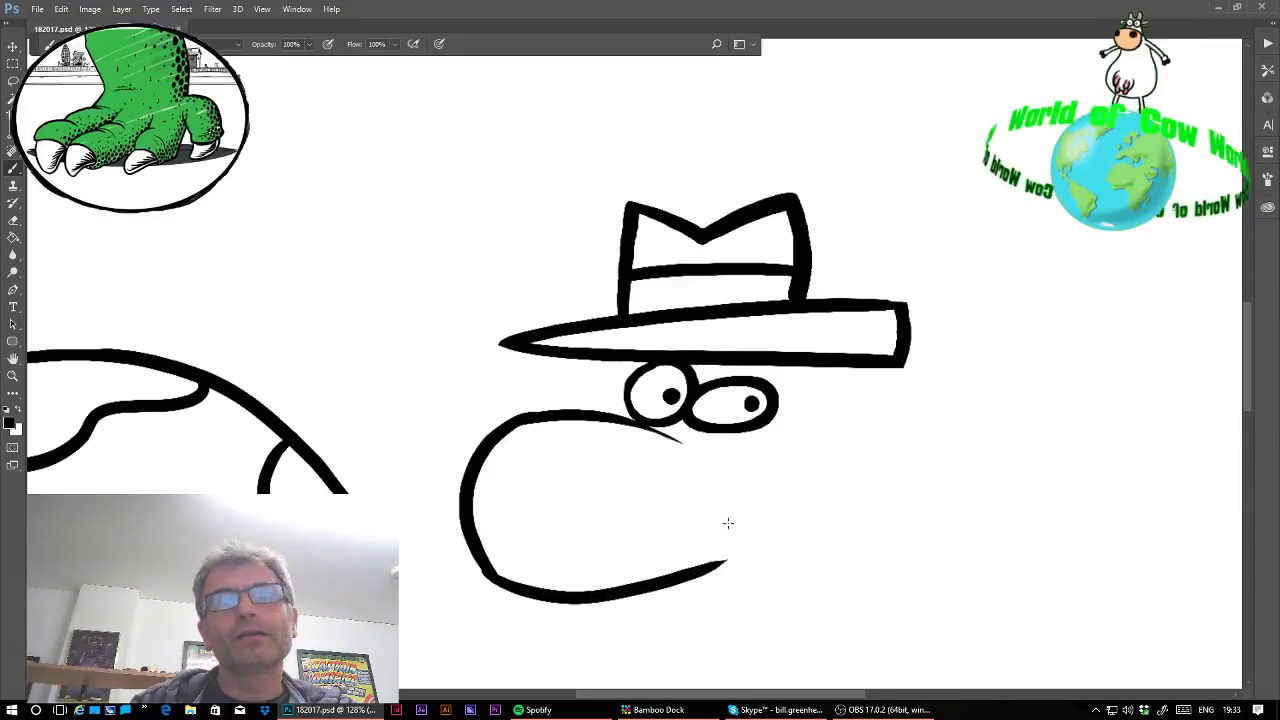
mouse_move(678, 450)
mouse_down()
mouse_move(690, 538)
mouse_move(680, 572)
mouse_up()
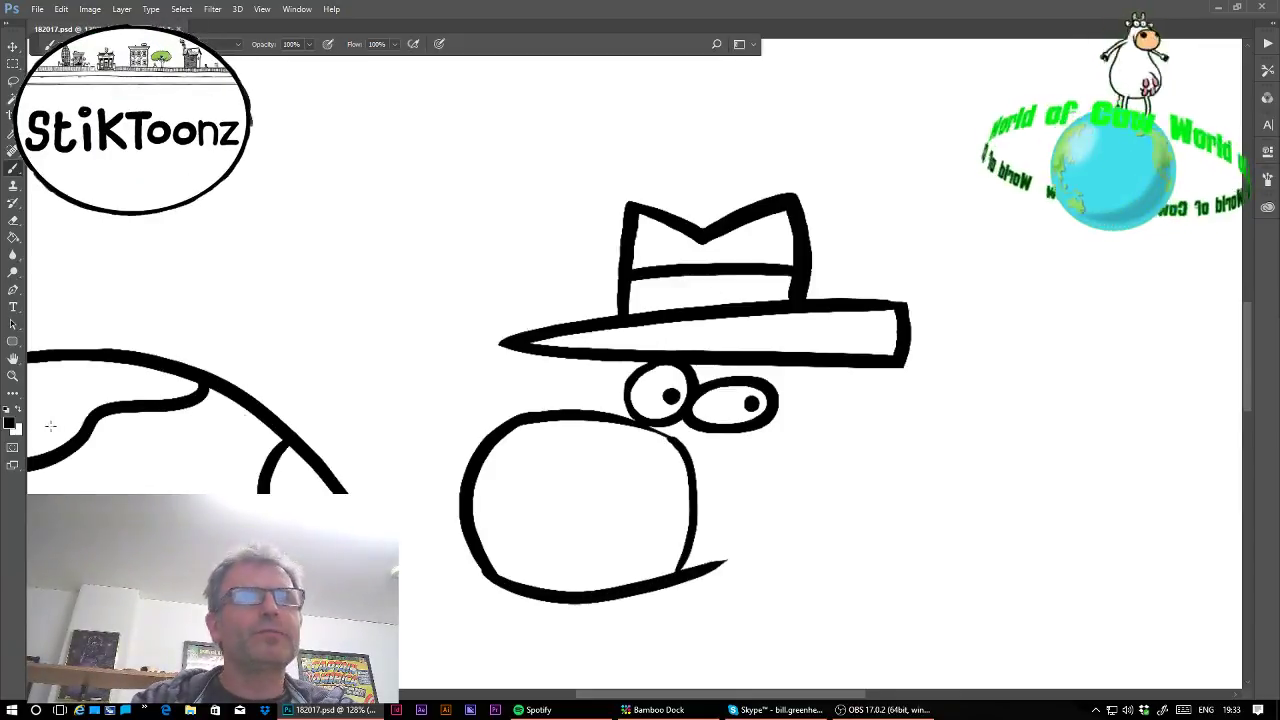
Draw two nostrils on the snout, the right one with a white highlight, and a short line joining snout and round eye.
click(13, 376)
click(617, 545)
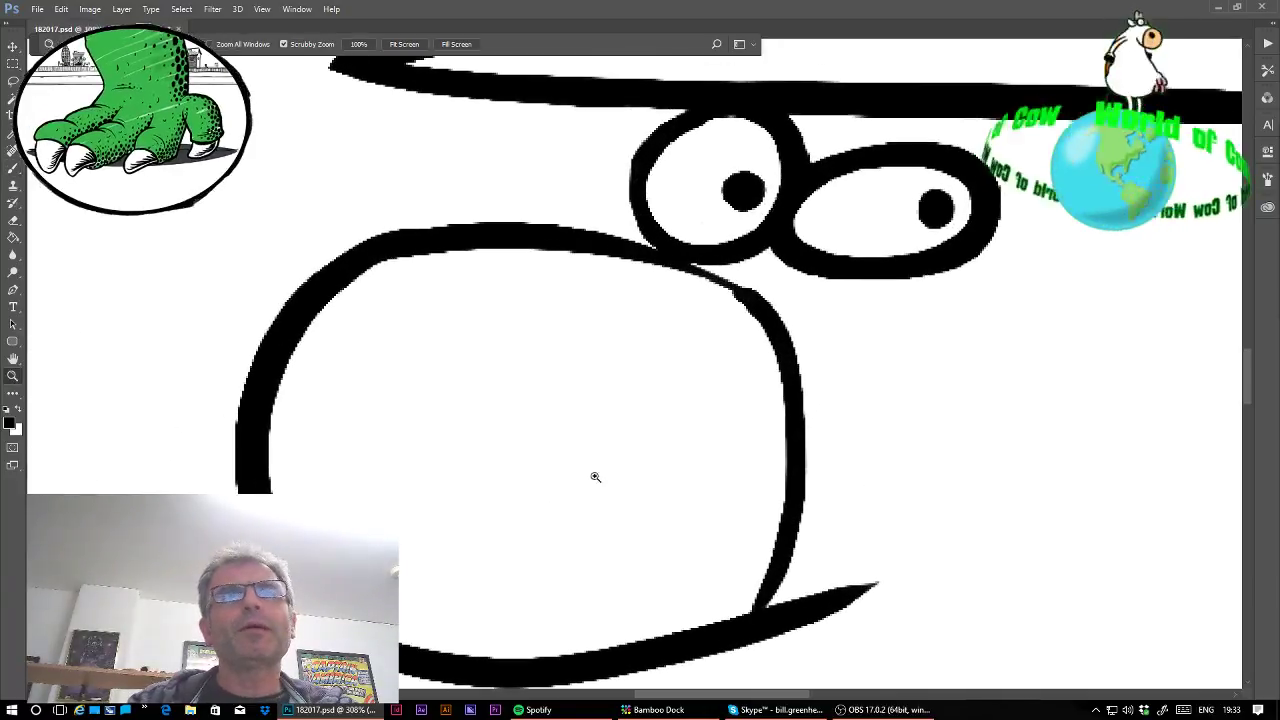
click(13, 170)
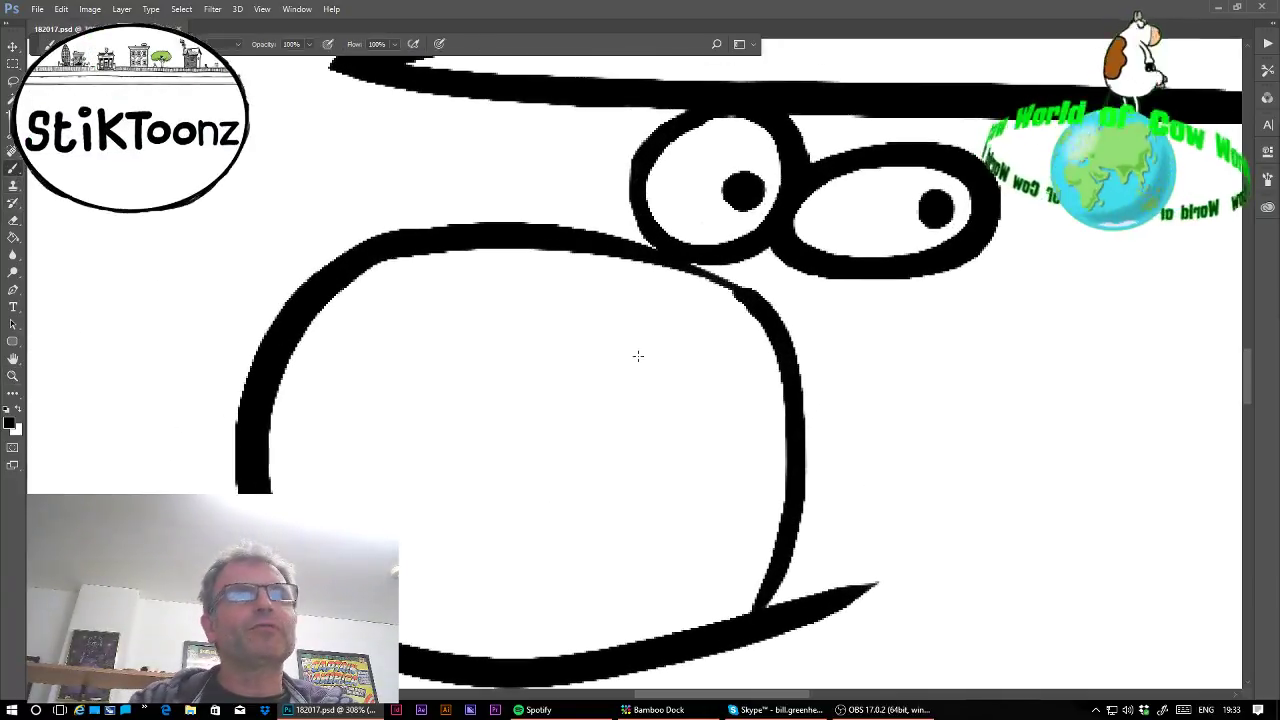
mouse_move(658, 339)
mouse_down()
mouse_move(590, 343)
mouse_move(567, 387)
mouse_move(631, 415)
mouse_move(681, 352)
mouse_move(607, 377)
mouse_up()
mouse_move(356, 326)
mouse_down()
mouse_move(330, 358)
mouse_move(365, 370)
mouse_up()
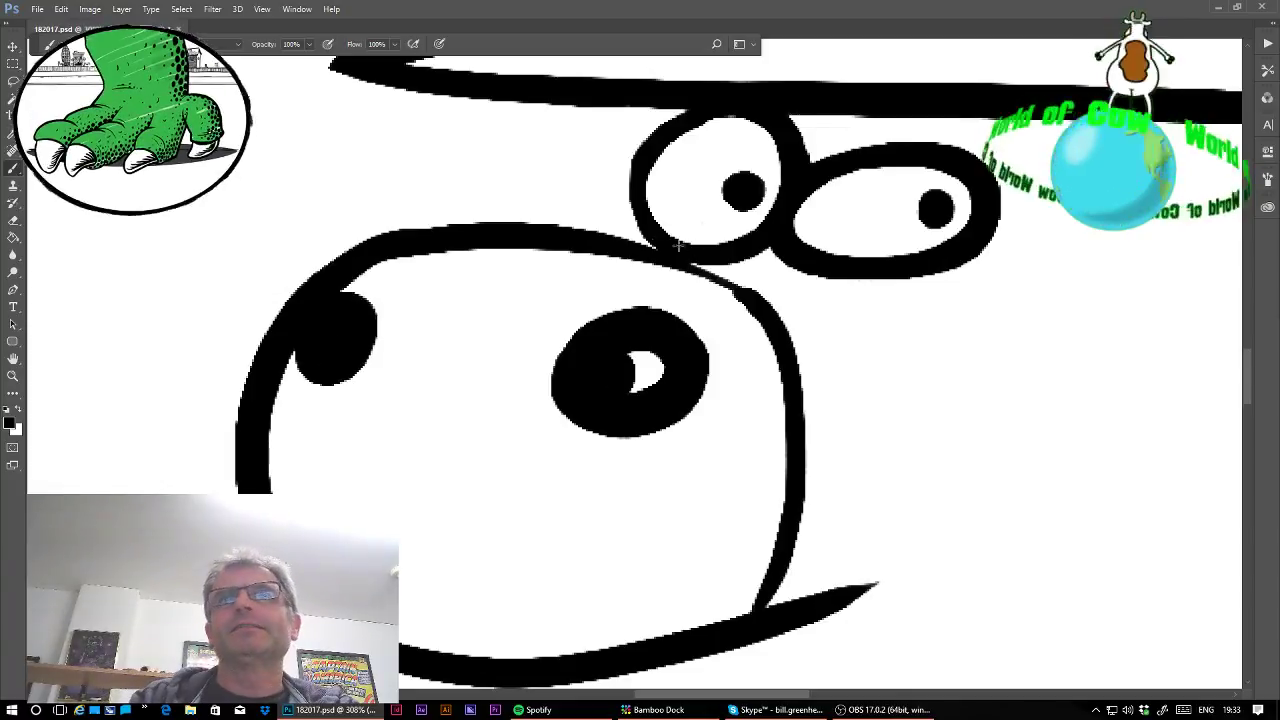
drag(583, 236, 647, 223)
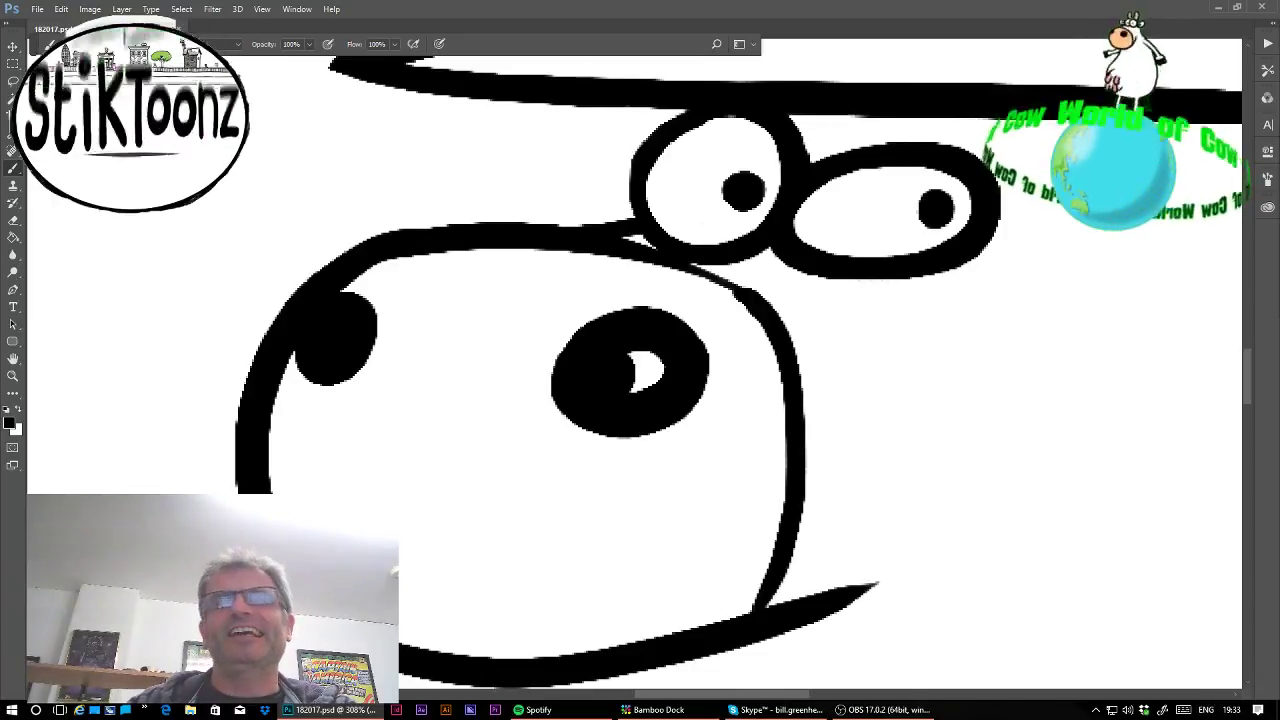
Draw an ear on each side of the head under the brim and a flat lid line along the top of the oval eye.
scroll(636, 365, down, 5)
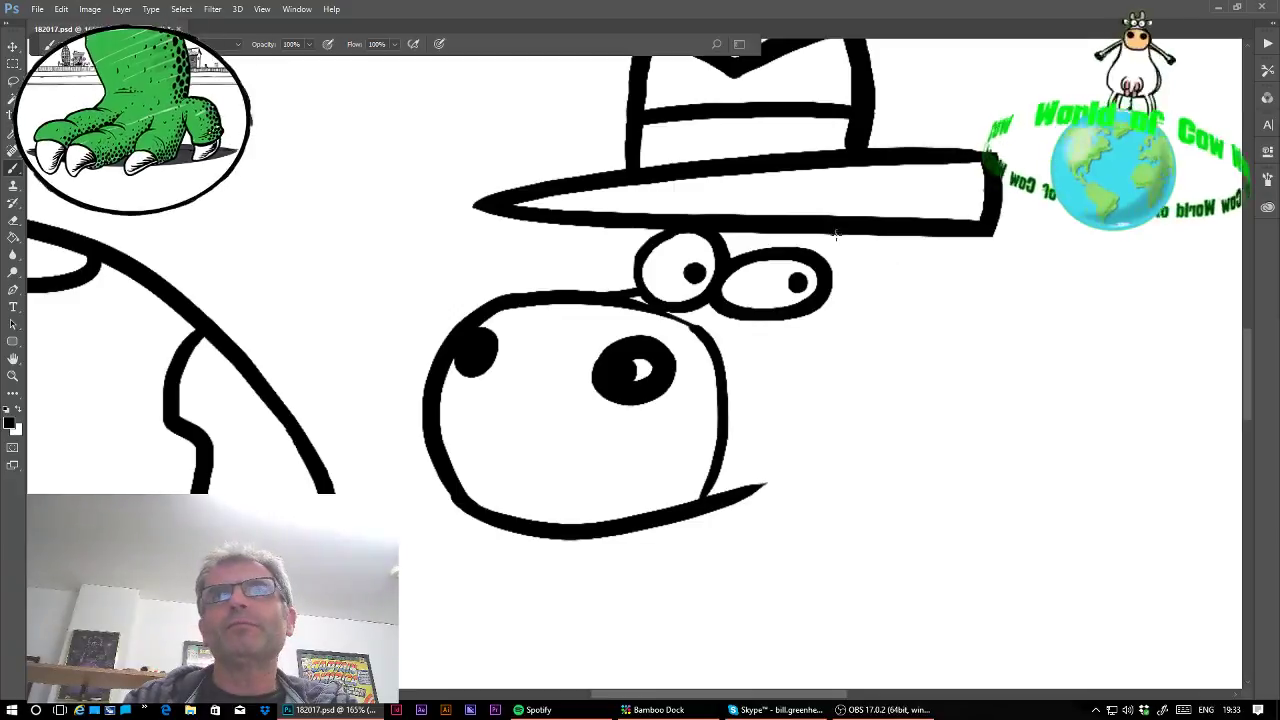
mouse_move(836, 234)
mouse_down()
mouse_move(835, 266)
mouse_move(847, 248)
mouse_move(829, 259)
mouse_move(875, 250)
mouse_move(917, 255)
mouse_move(936, 274)
mouse_move(910, 297)
mouse_move(866, 296)
mouse_move(833, 276)
mouse_up()
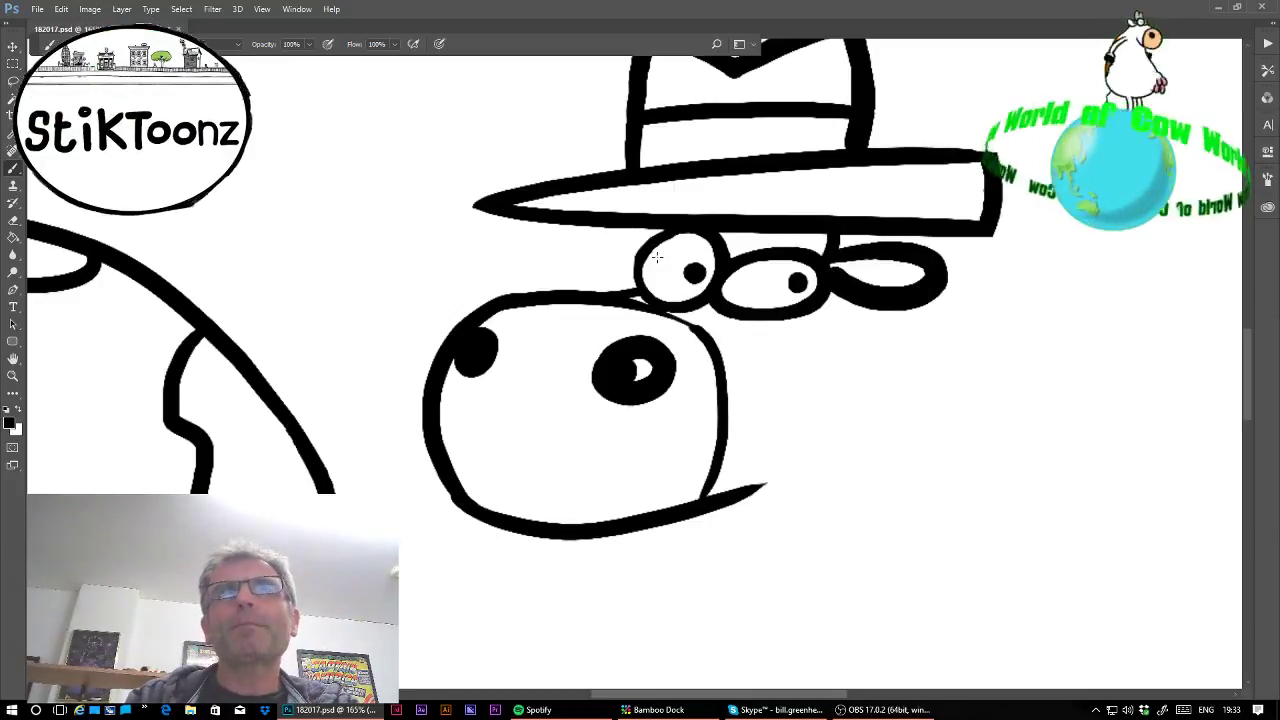
mouse_move(643, 252)
mouse_down()
mouse_move(579, 268)
mouse_move(636, 267)
mouse_move(589, 250)
mouse_move(583, 270)
mouse_move(620, 280)
mouse_move(641, 265)
mouse_move(612, 248)
mouse_move(580, 264)
mouse_move(600, 281)
mouse_move(642, 272)
mouse_up()
key(ctrl+z)
key(ctrl+z)
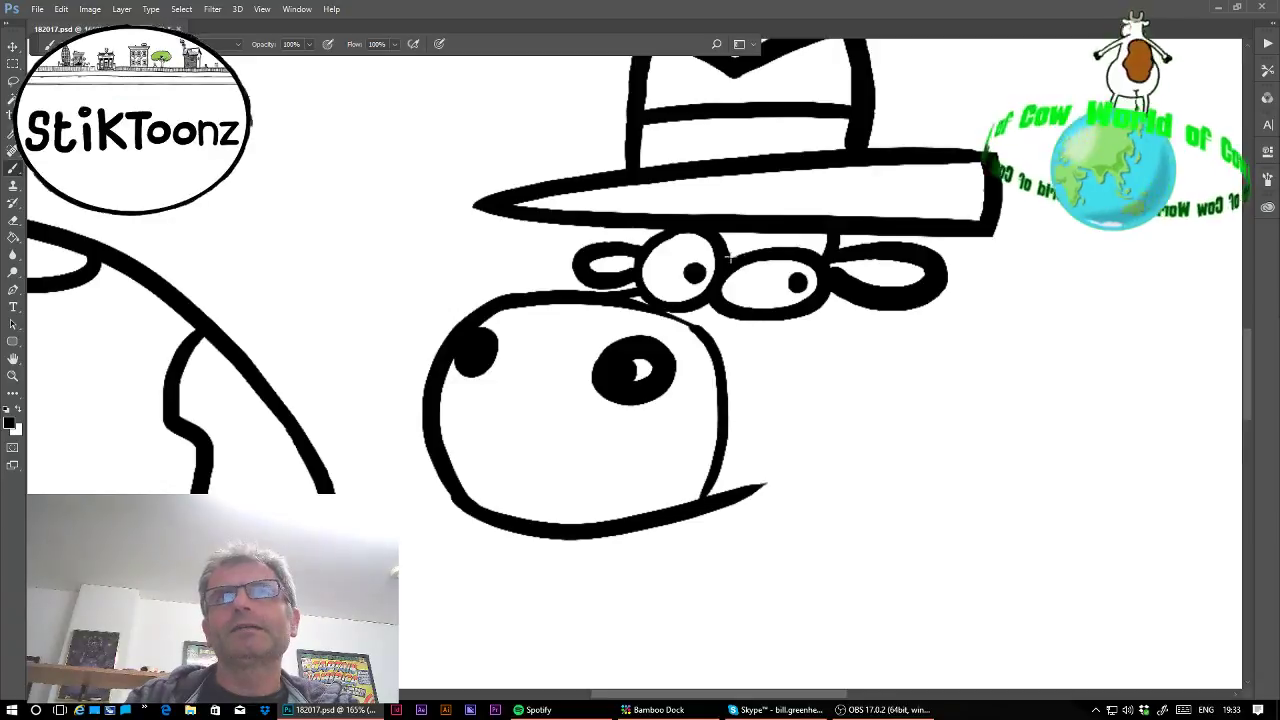
mouse_move(733, 244)
mouse_down()
mouse_move(732, 259)
mouse_move(792, 261)
mouse_up()
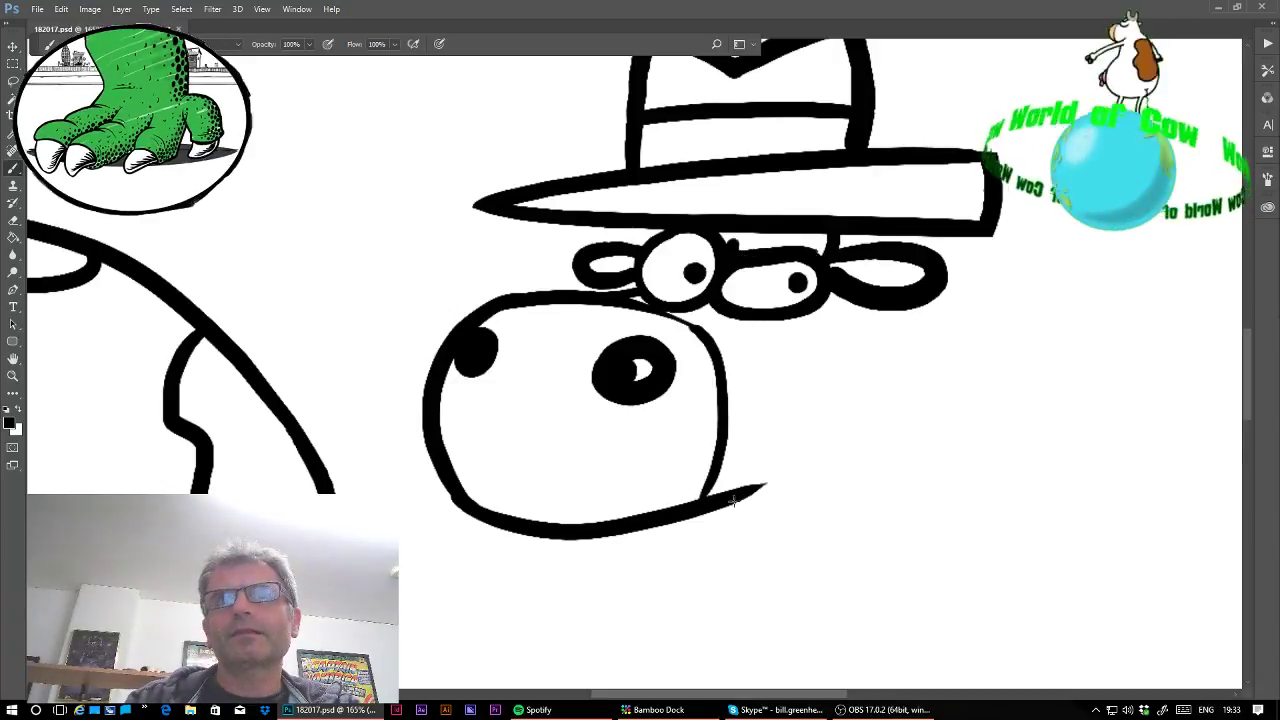
Draw a mouth extending right from the snout, with a lower jaw, a centre line and short tooth divisions.
mouse_move(710, 502)
mouse_down()
mouse_move(890, 476)
mouse_move(909, 532)
mouse_up()
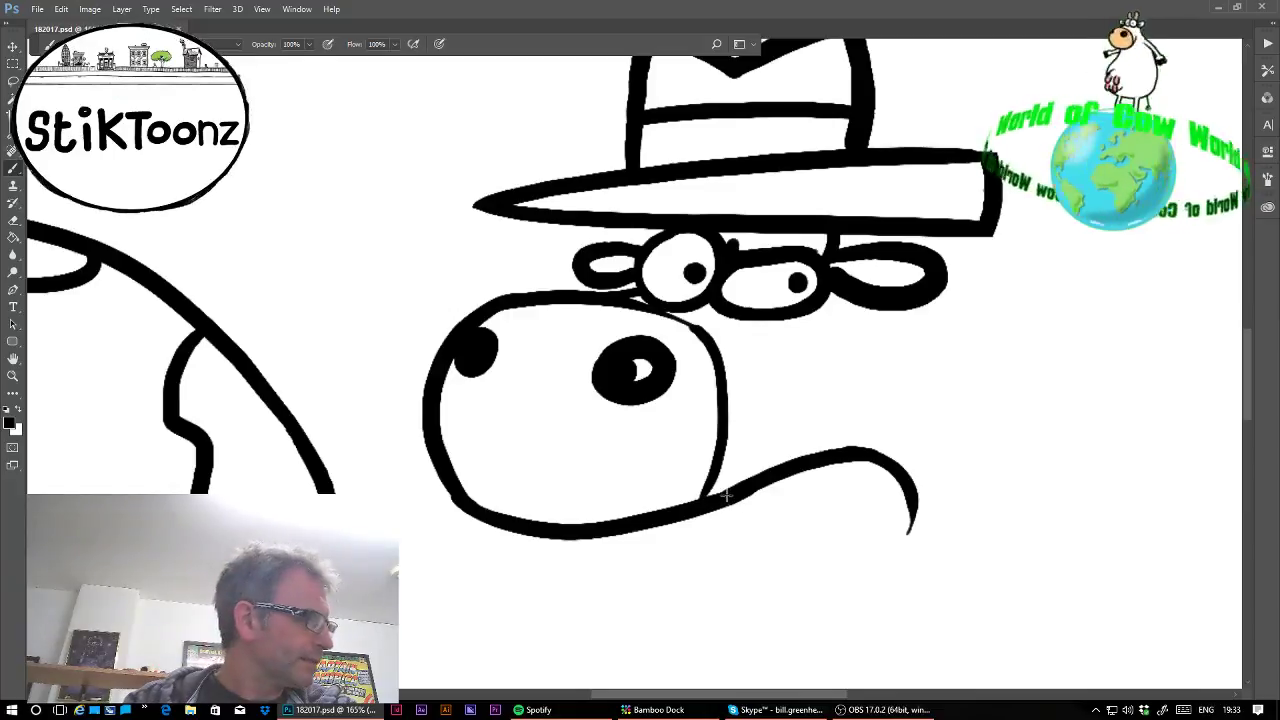
mouse_move(724, 500)
mouse_down()
mouse_move(743, 520)
mouse_move(903, 490)
mouse_up()
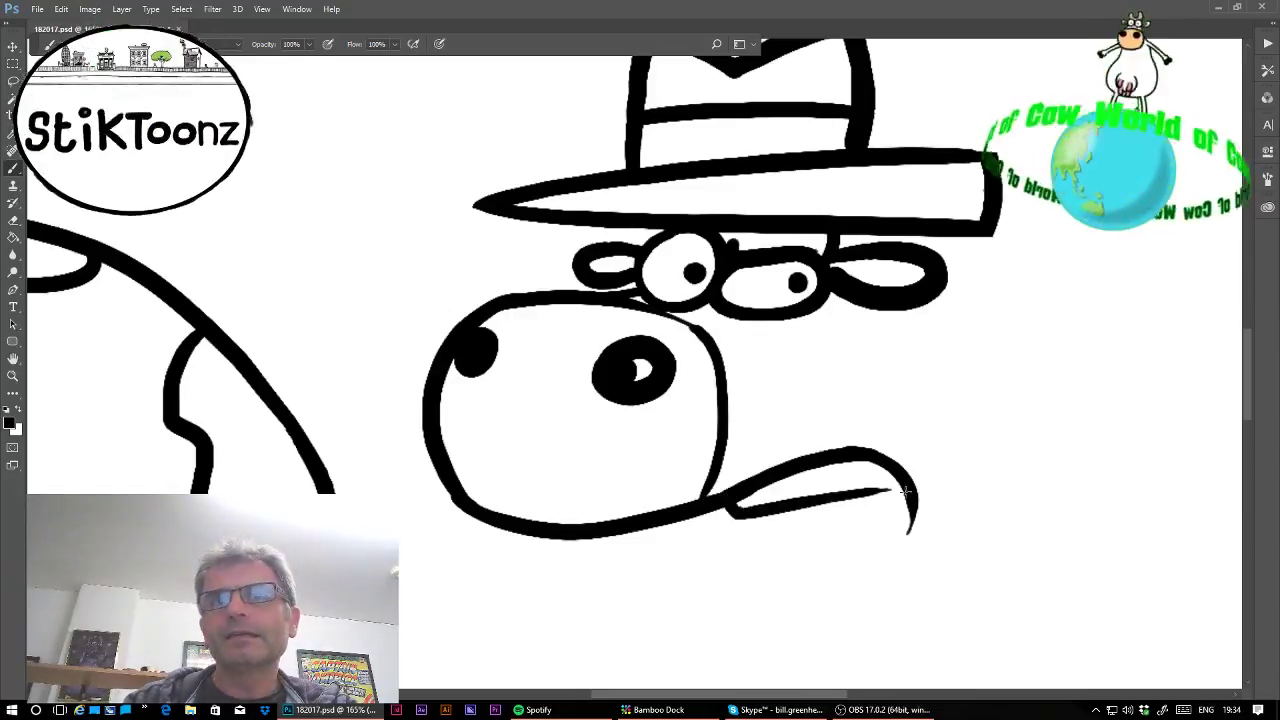
mouse_move(742, 516)
mouse_down()
mouse_move(708, 530)
mouse_move(730, 558)
mouse_move(858, 540)
mouse_move(914, 514)
mouse_up()
mouse_move(786, 504)
mouse_down()
mouse_move(784, 522)
mouse_move(820, 520)
mouse_up()
mouse_move(857, 493)
mouse_down()
mouse_move(867, 512)
mouse_move(824, 502)
mouse_up()
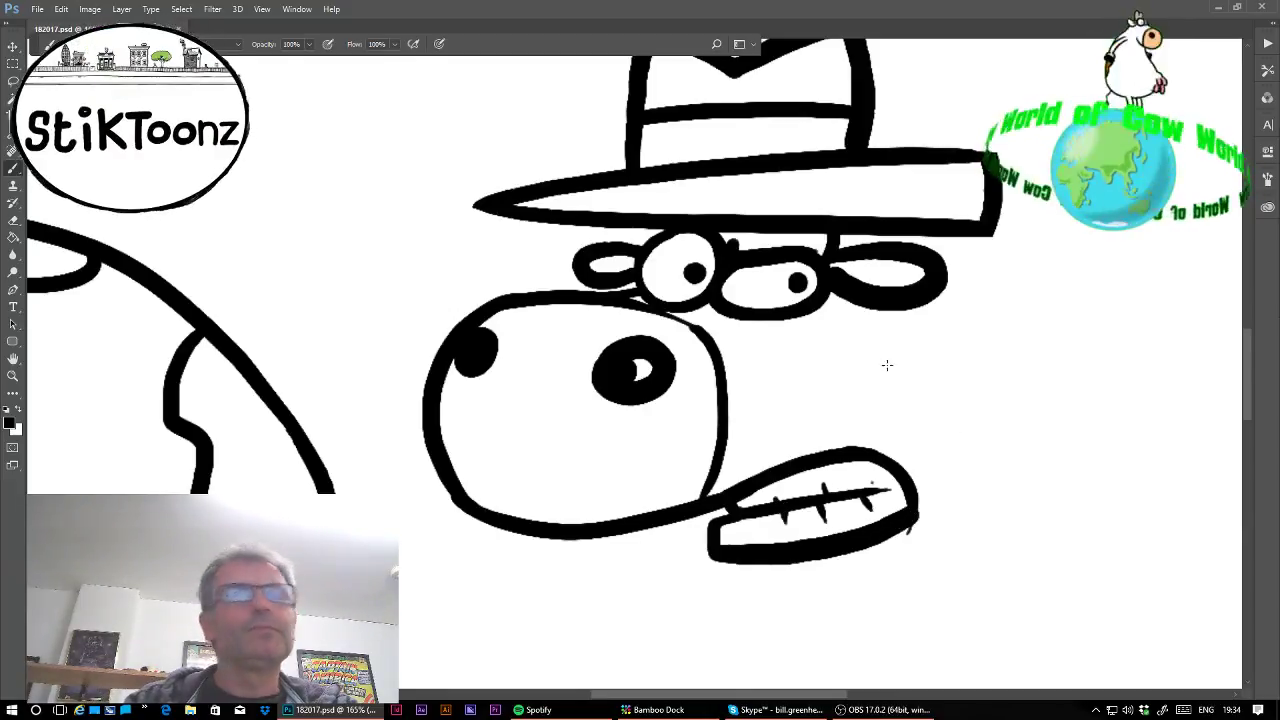
Draw a thick neck stroke below the right ear and extend it into a long back line curving down to the right.
drag(826, 292, 880, 330)
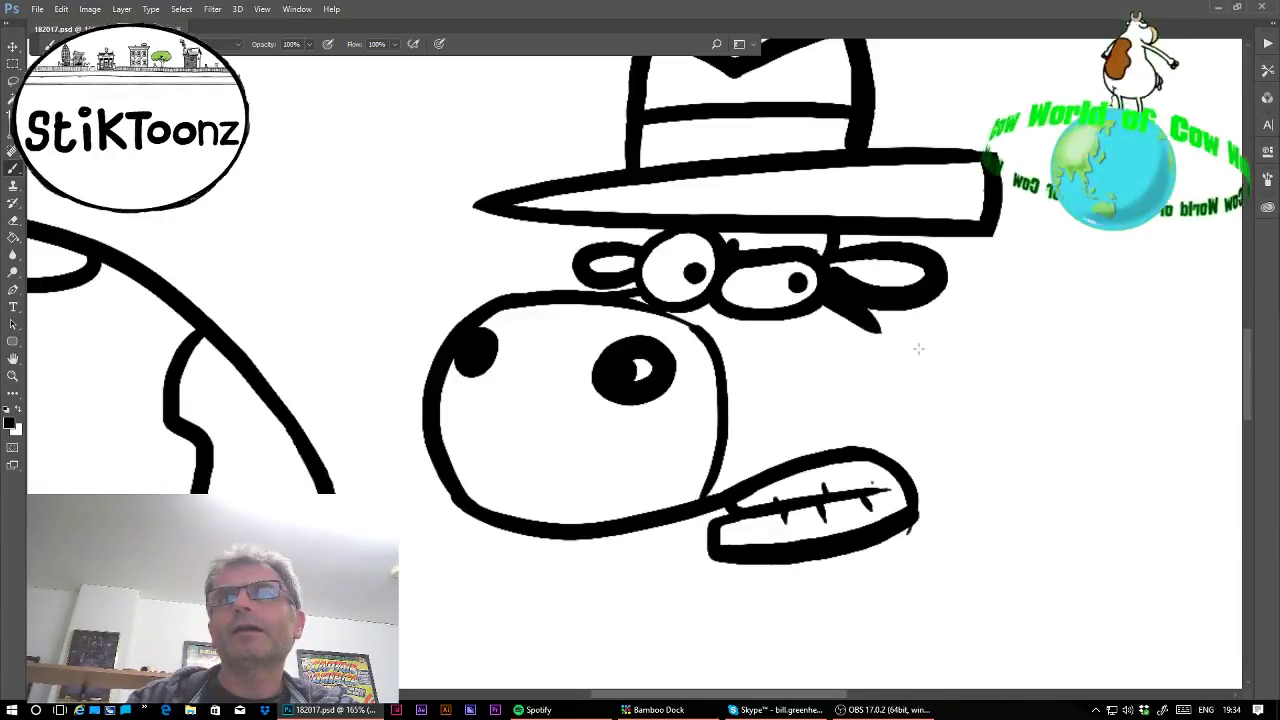
mouse_move(872, 483)
mouse_down()
mouse_move(794, 293)
mouse_move(762, 293)
mouse_up()
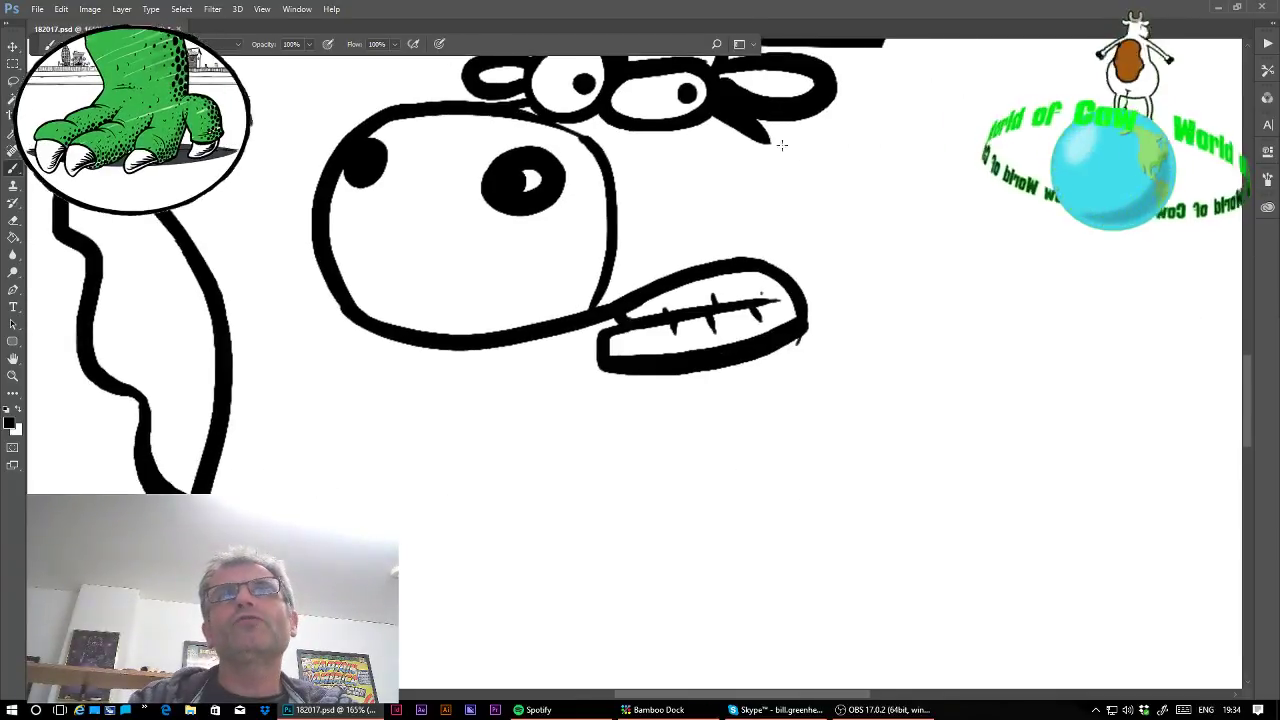
drag(760, 138, 1207, 468)
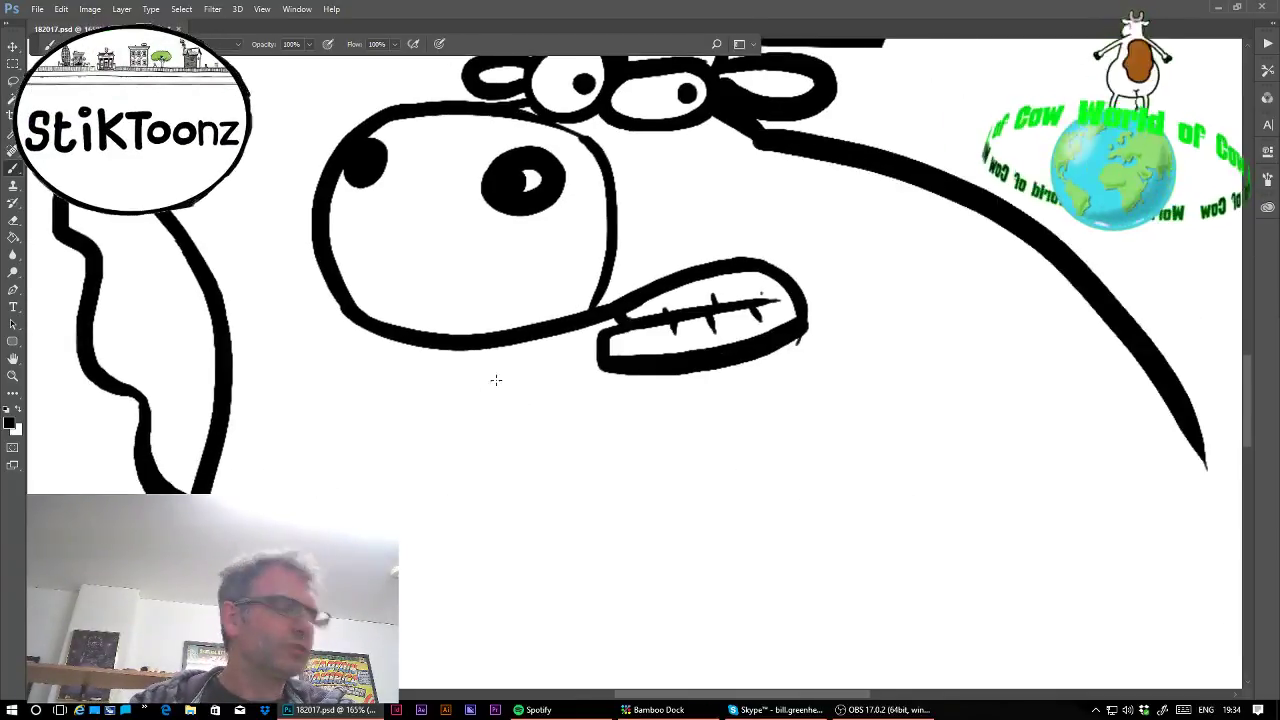
Draw a short chest line under the hat cow's snout and a raised hand with two rounded fingers at the snout's lower left.
drag(525, 336, 496, 398)
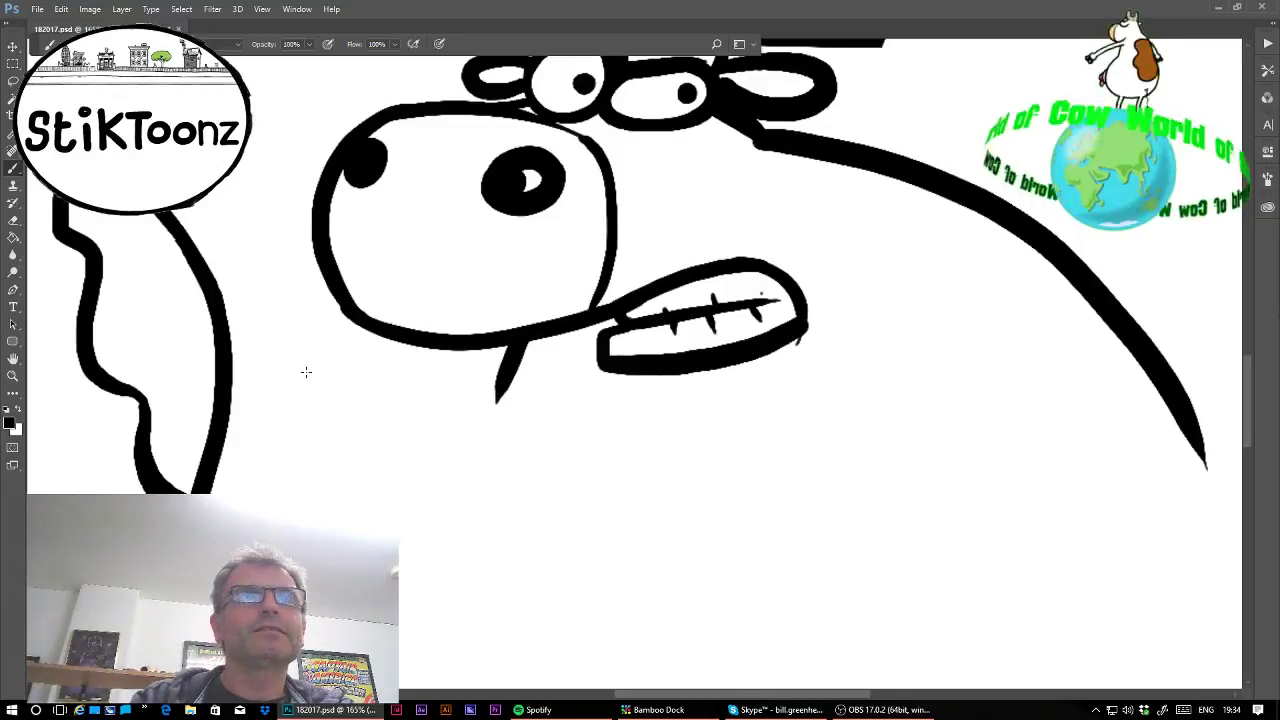
mouse_move(306, 372)
mouse_down()
mouse_move(302, 322)
mouse_move(341, 360)
mouse_up()
mouse_move(350, 334)
mouse_down()
mouse_move(381, 354)
mouse_move(364, 377)
mouse_move(347, 348)
mouse_move(311, 351)
mouse_move(314, 379)
mouse_move(293, 381)
mouse_move(362, 380)
mouse_move(366, 418)
mouse_up()
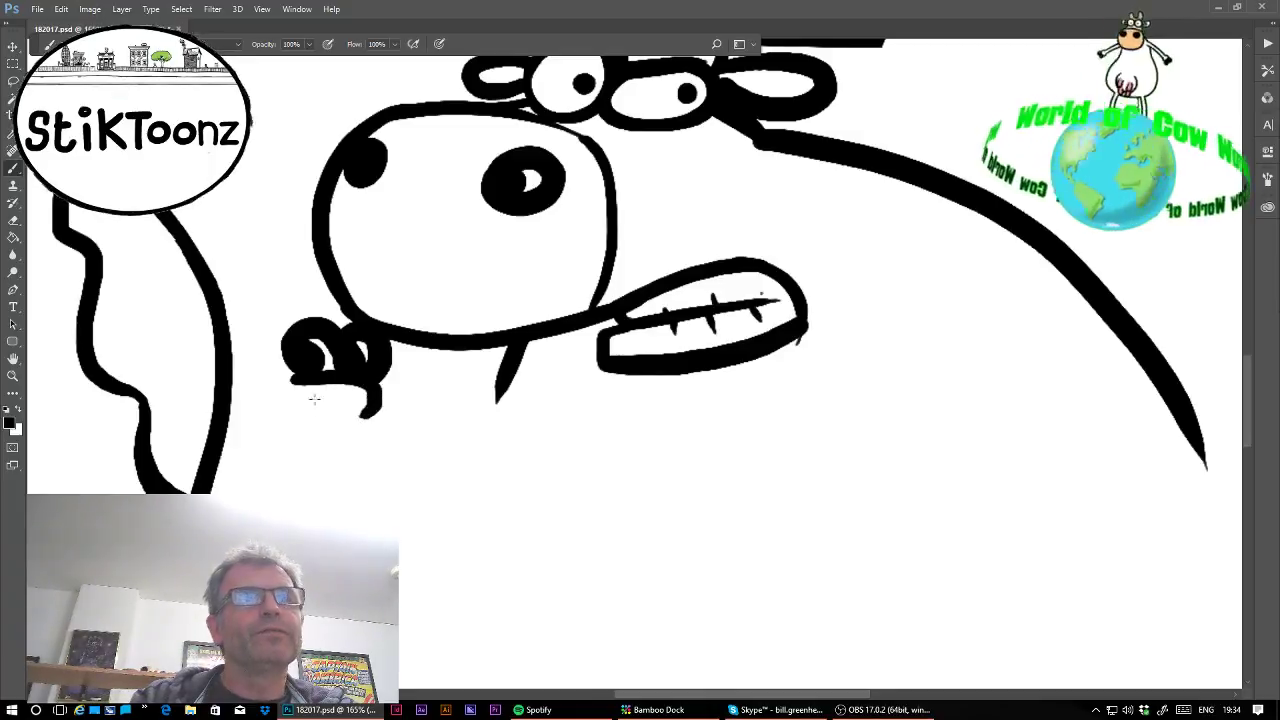
mouse_move(298, 380)
mouse_down()
mouse_move(289, 407)
mouse_move(317, 418)
mouse_up()
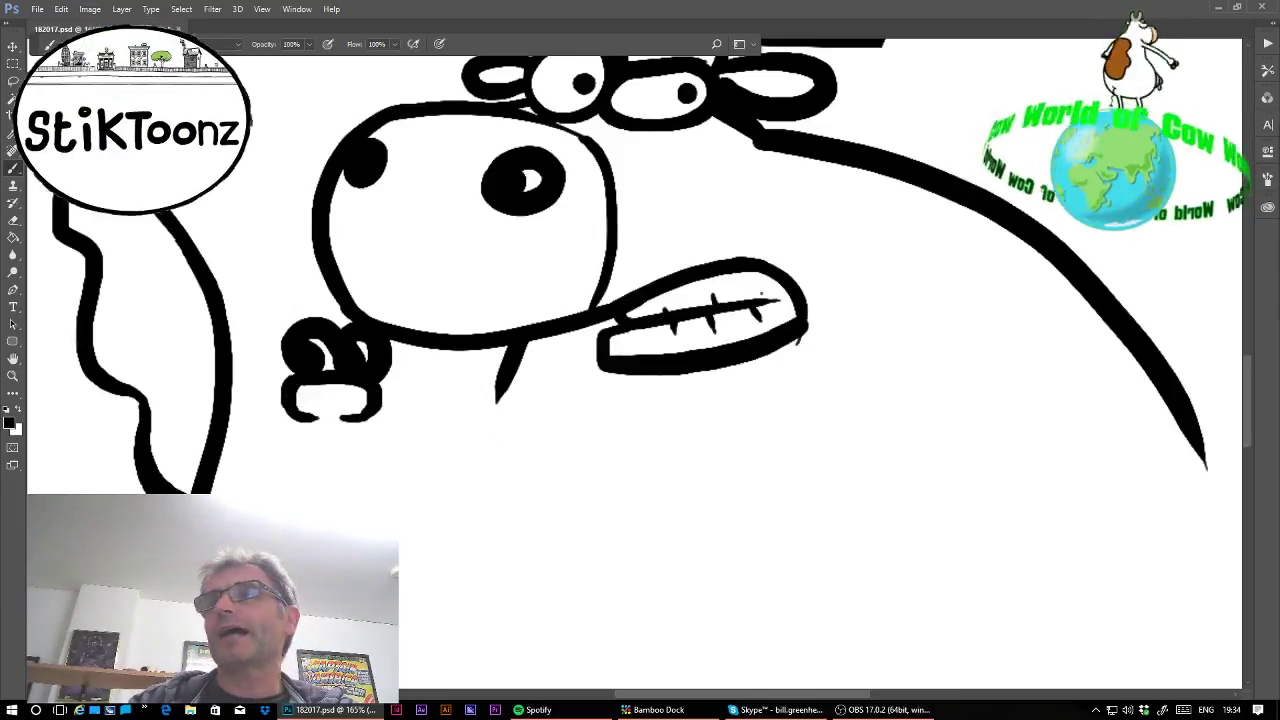
Draw the bent arm below the raised hand as two parallel curved lines and extend the chest line down to meet it.
scroll(804, 359, down, 3)
scroll(804, 359, up, 1)
drag(347, 316, 500, 340)
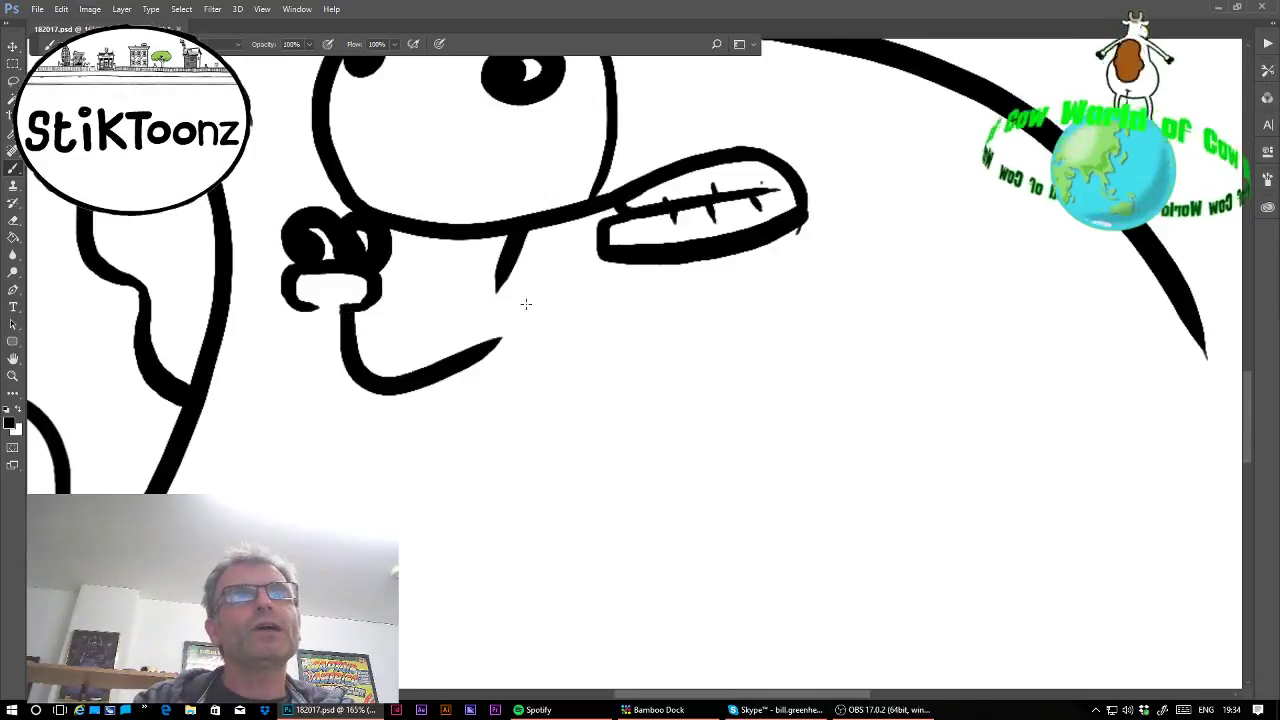
mouse_move(312, 310)
mouse_down()
mouse_move(362, 449)
mouse_move(403, 465)
mouse_up()
key(ctrl+z)
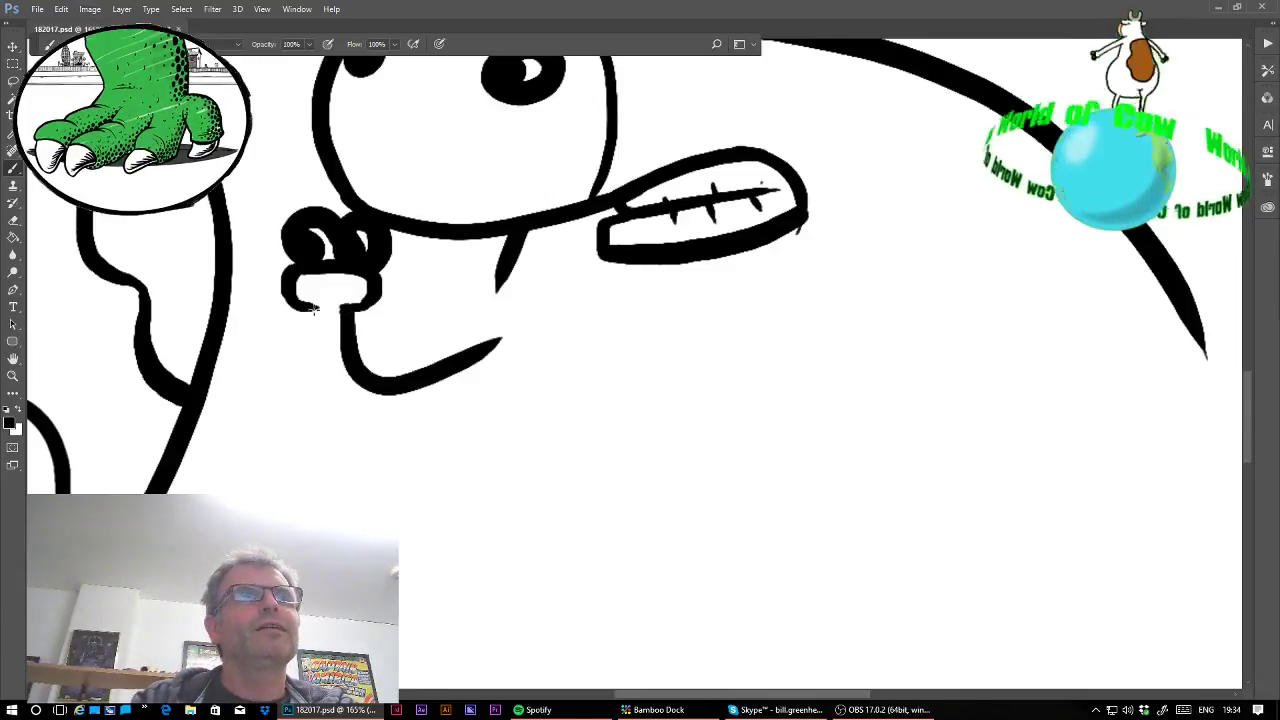
mouse_move(311, 309)
mouse_down()
mouse_move(316, 402)
mouse_move(354, 428)
mouse_move(392, 438)
mouse_move(484, 408)
mouse_up()
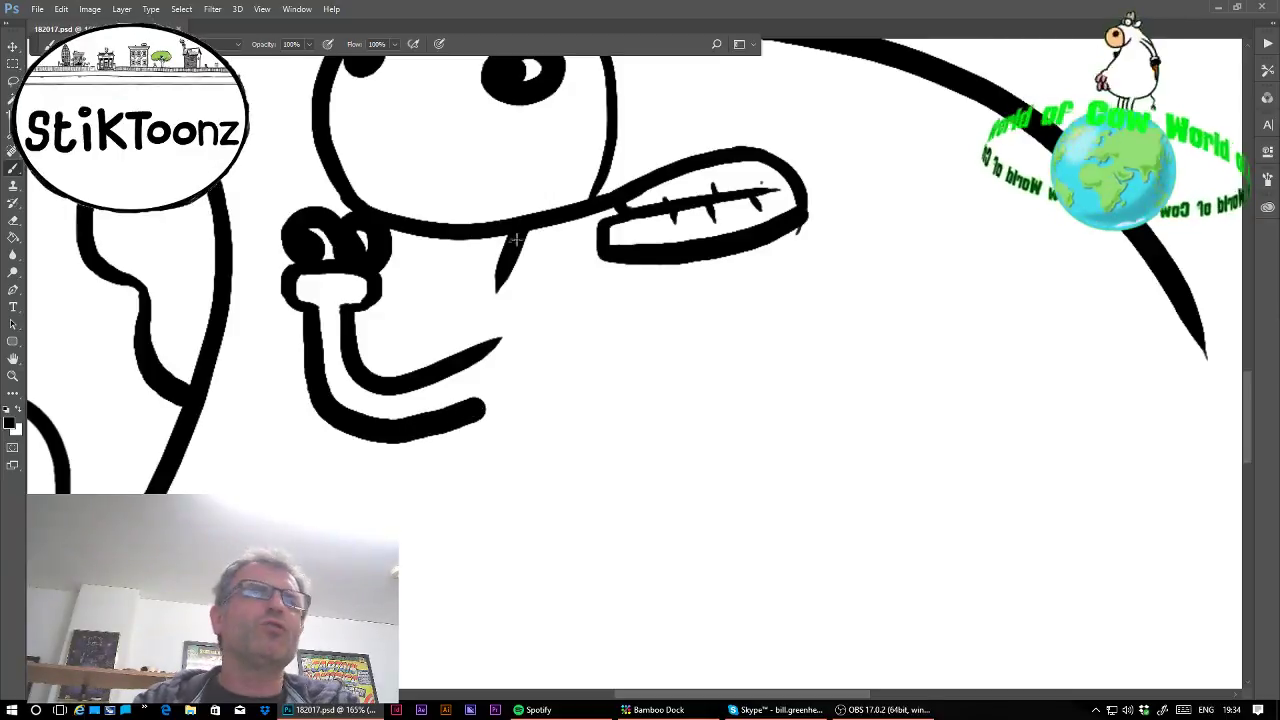
drag(517, 240, 487, 348)
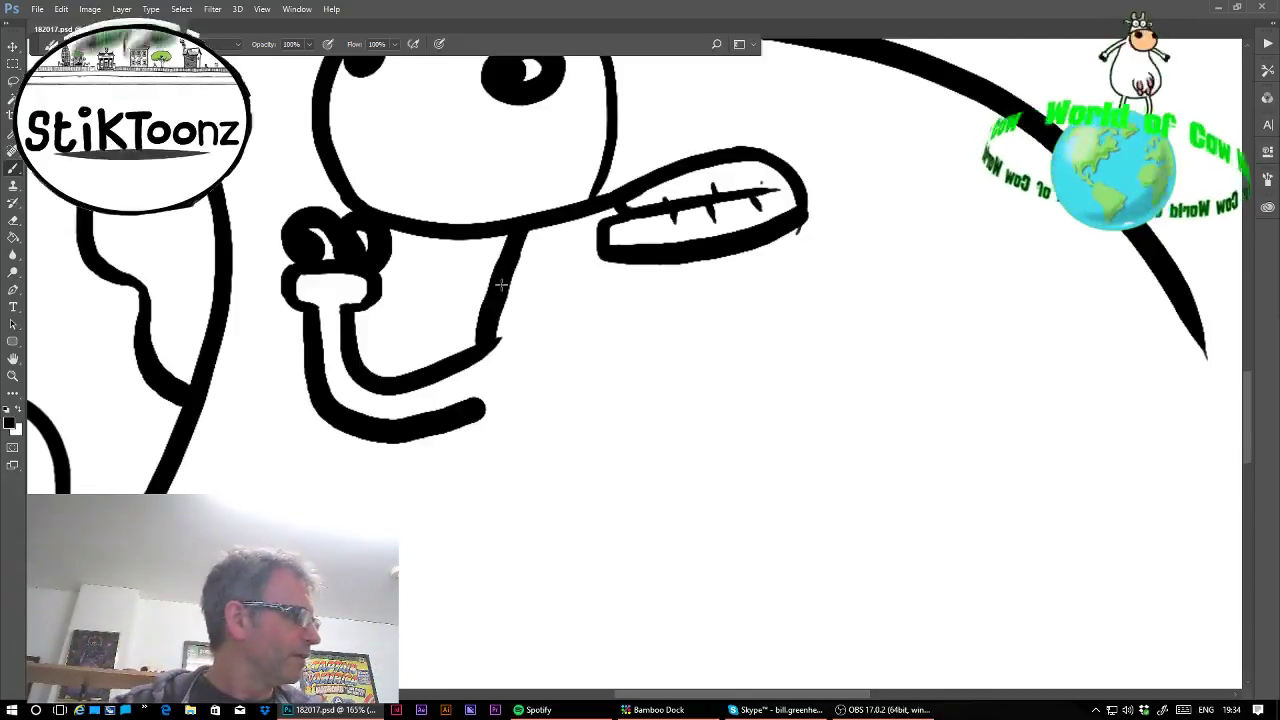
Thin the mouth outline with the Eraser, mainly along the lower jaw, removing the stray tip at its right corner.
drag(640, 400, 514, 448)
click(12, 376)
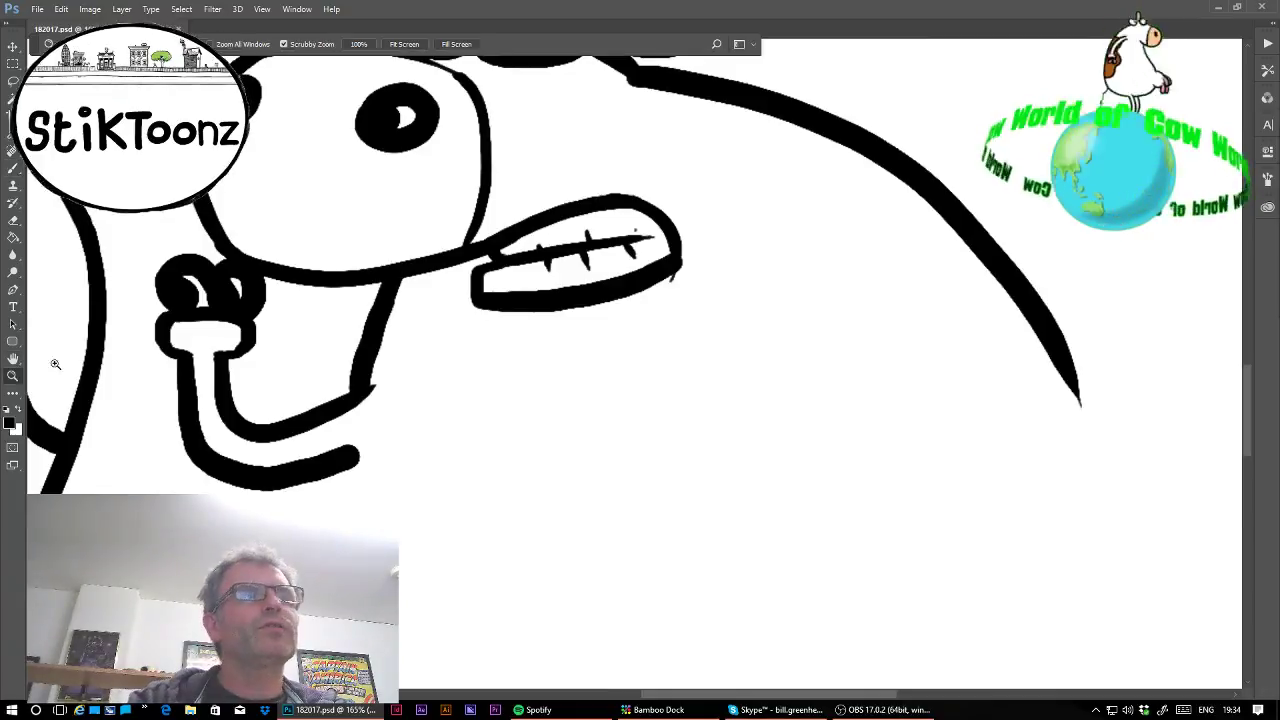
drag(632, 202, 740, 216)
click(14, 220)
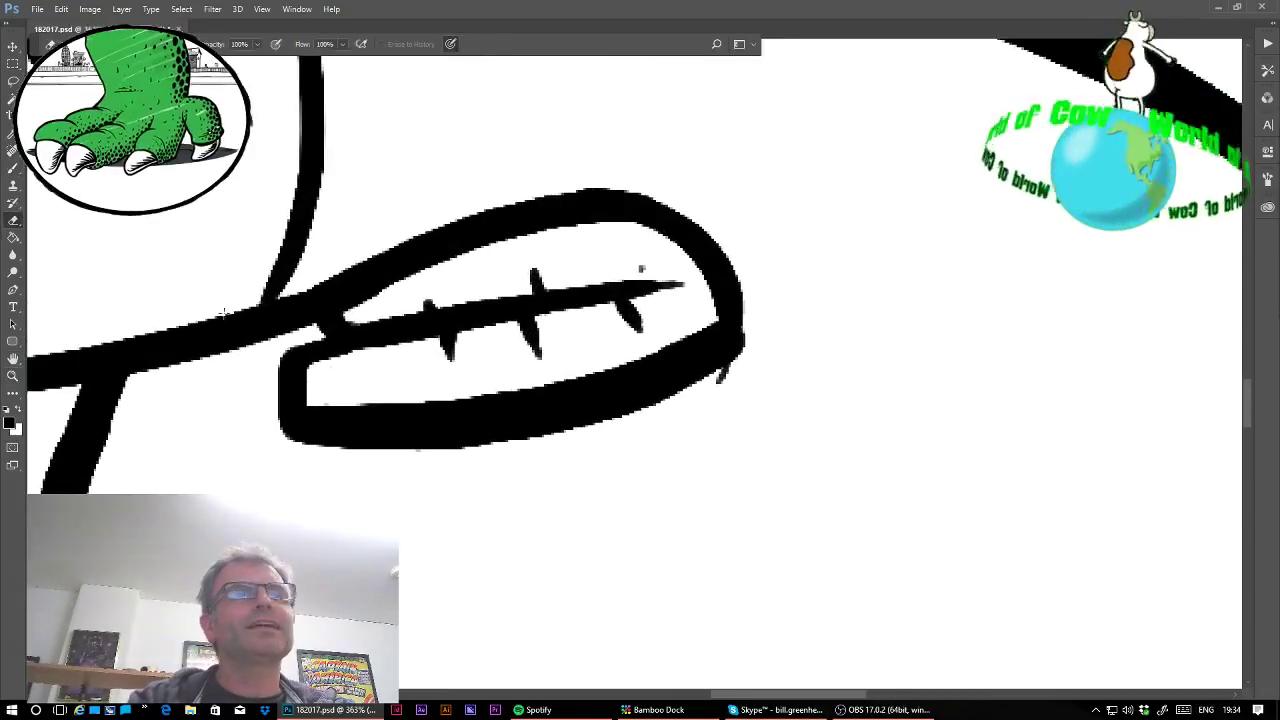
drag(251, 436, 783, 320)
drag(318, 452, 697, 400)
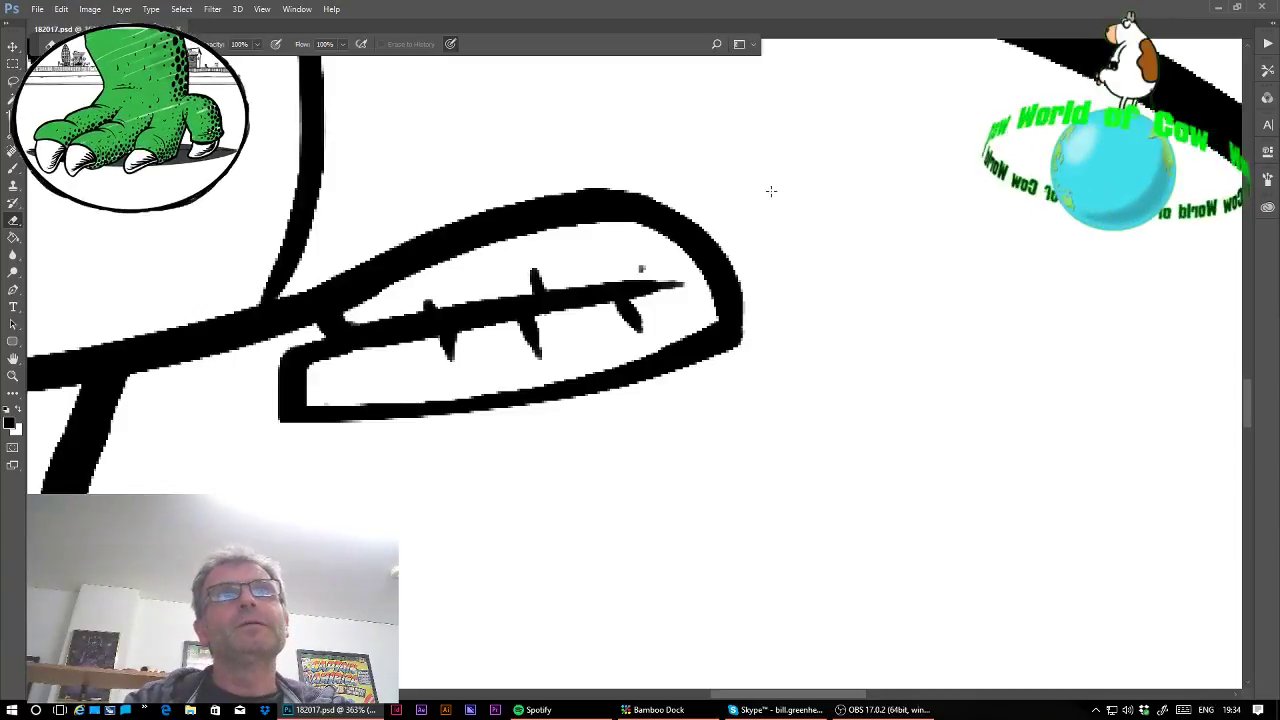
drag(321, 270, 592, 190)
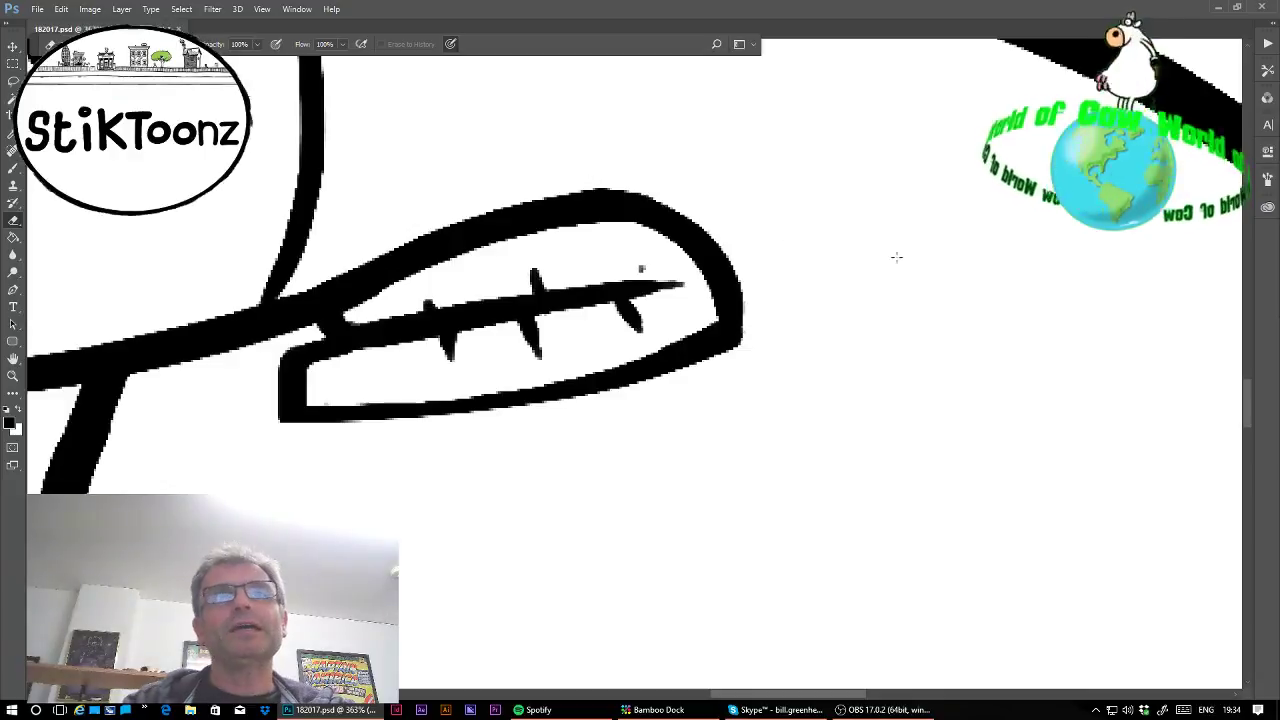
Add an upper tooth division near the right end of the mouth and thin the centre line between the teeth.
click(14, 171)
drag(621, 246, 626, 292)
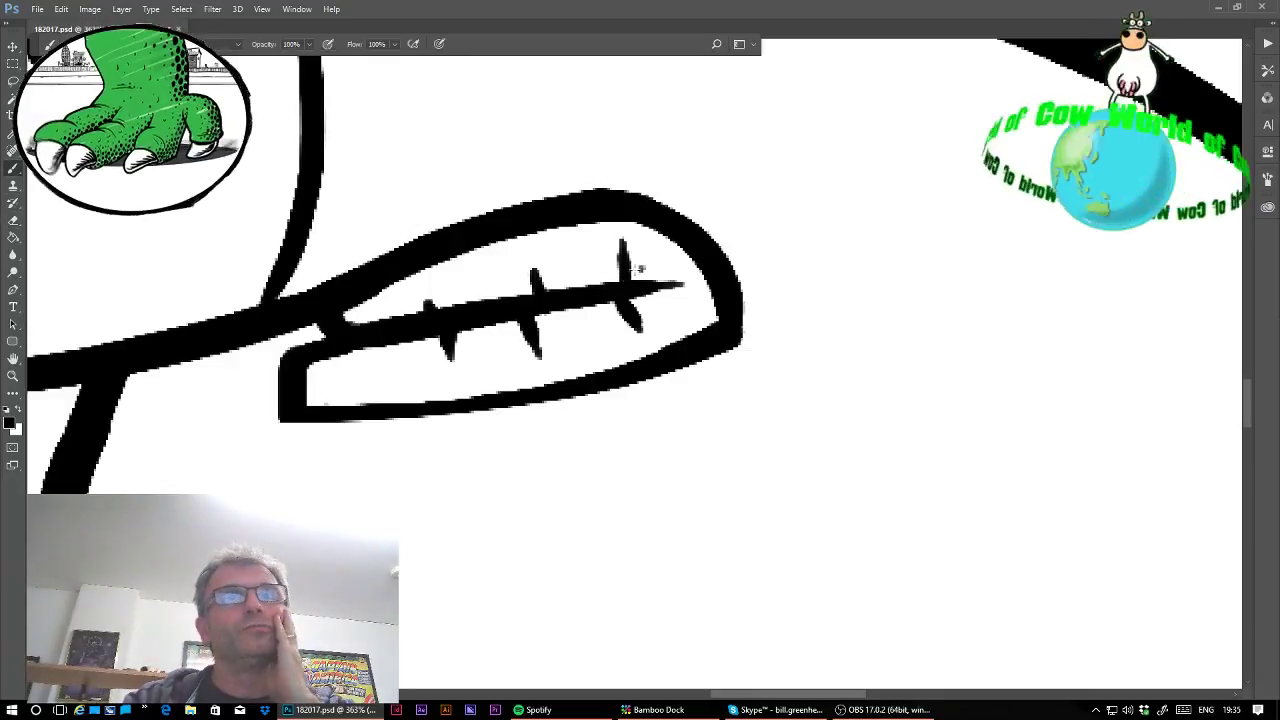
click(14, 221)
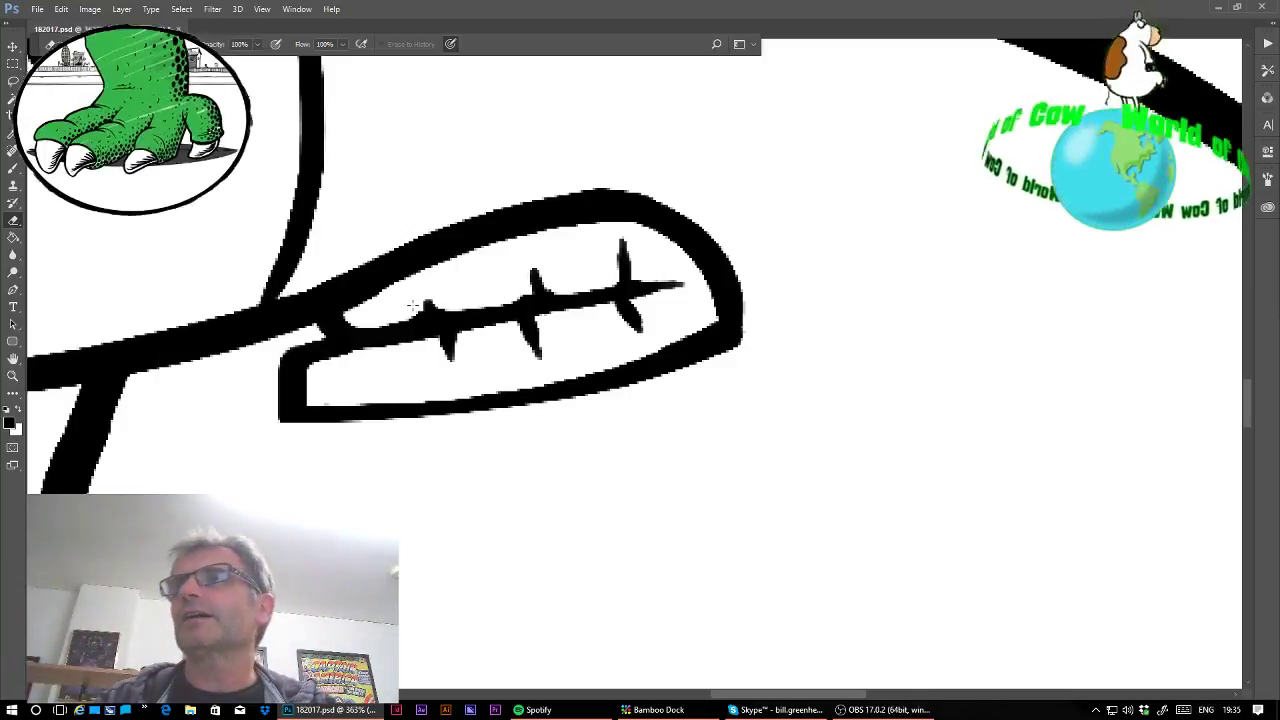
key(ctrl+0)
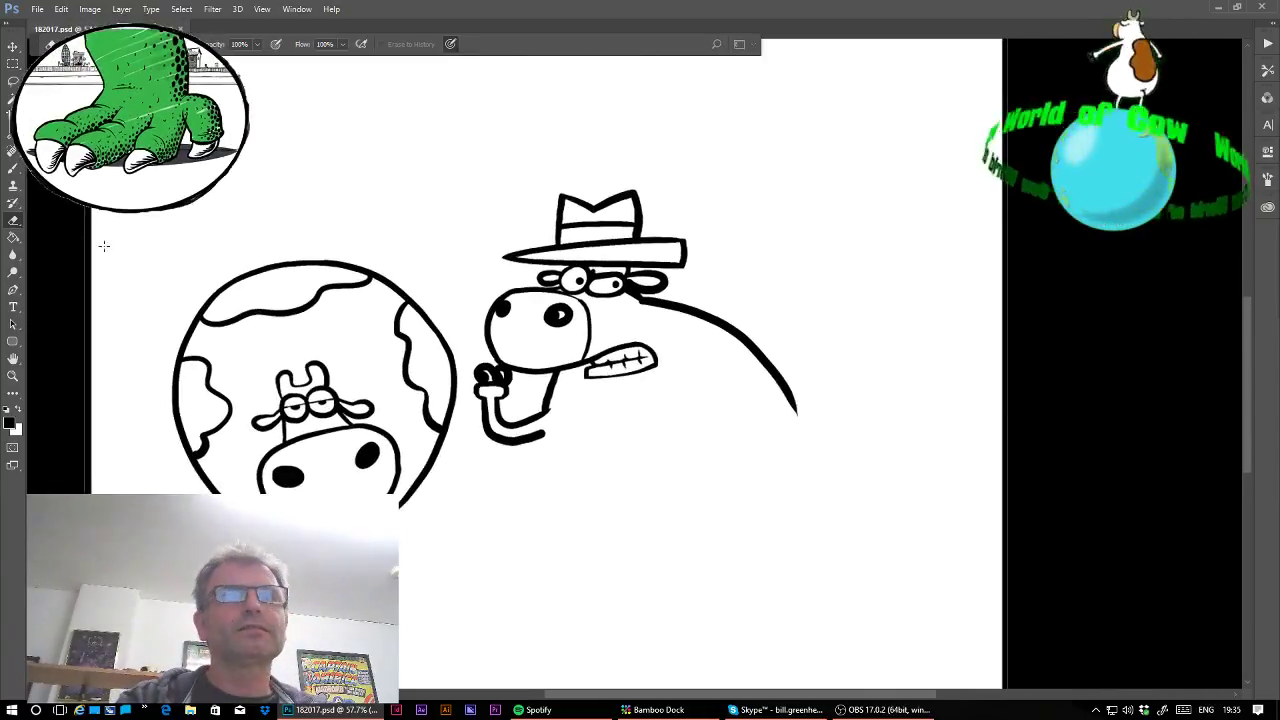
Lasso the long curved back line behind the hat cow's head, delete it and clear the selection.
click(13, 82)
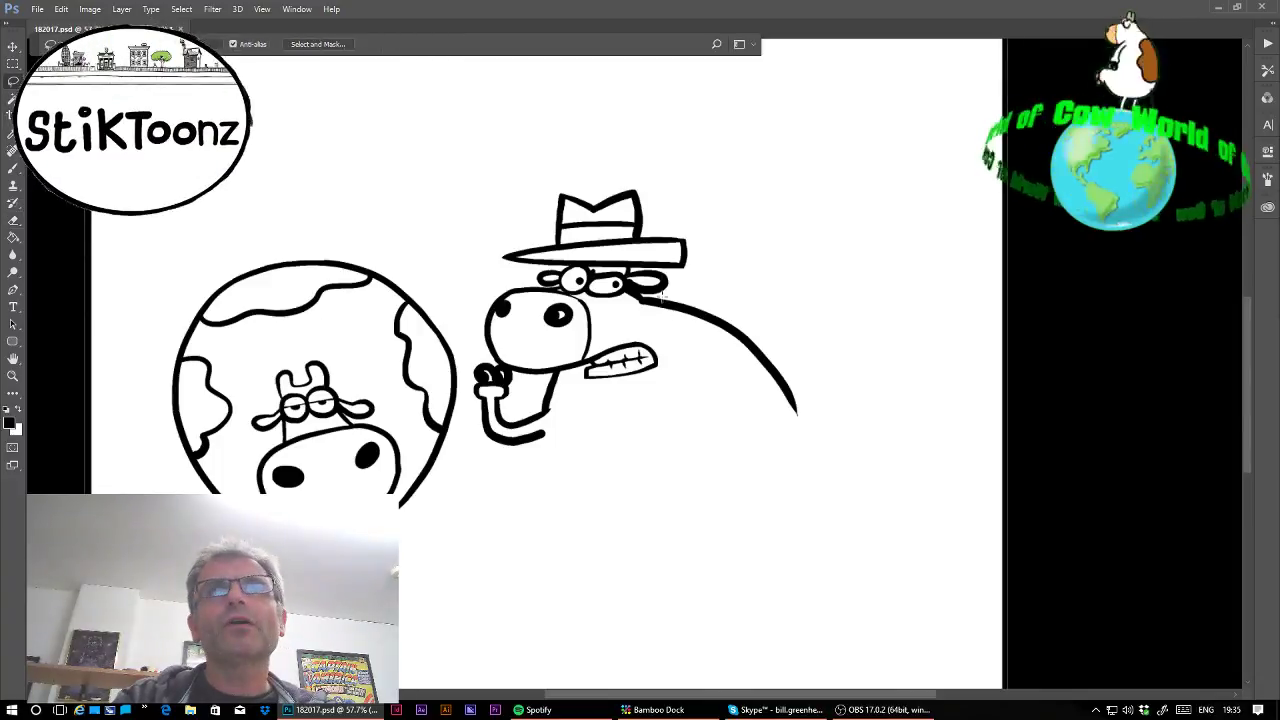
mouse_move(634, 300)
mouse_down()
mouse_move(800, 451)
mouse_move(777, 333)
mouse_move(727, 320)
mouse_up()
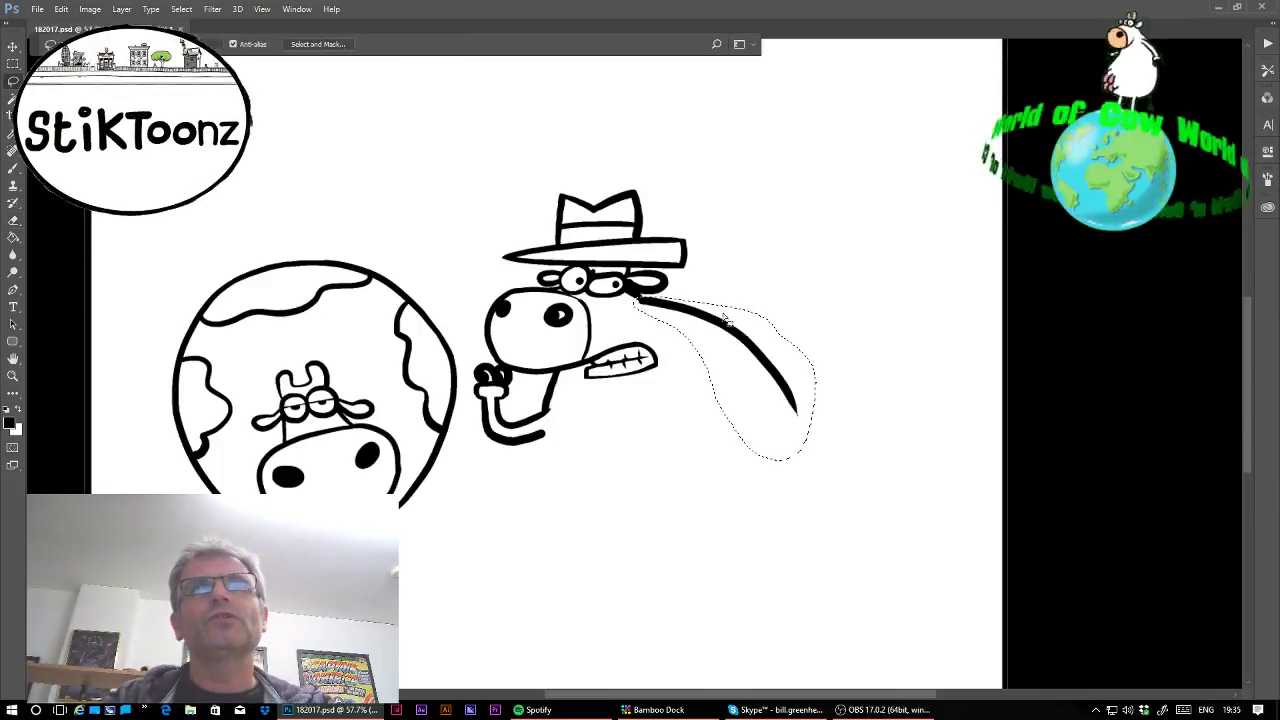
key(Delete)
key(ctrl+d)
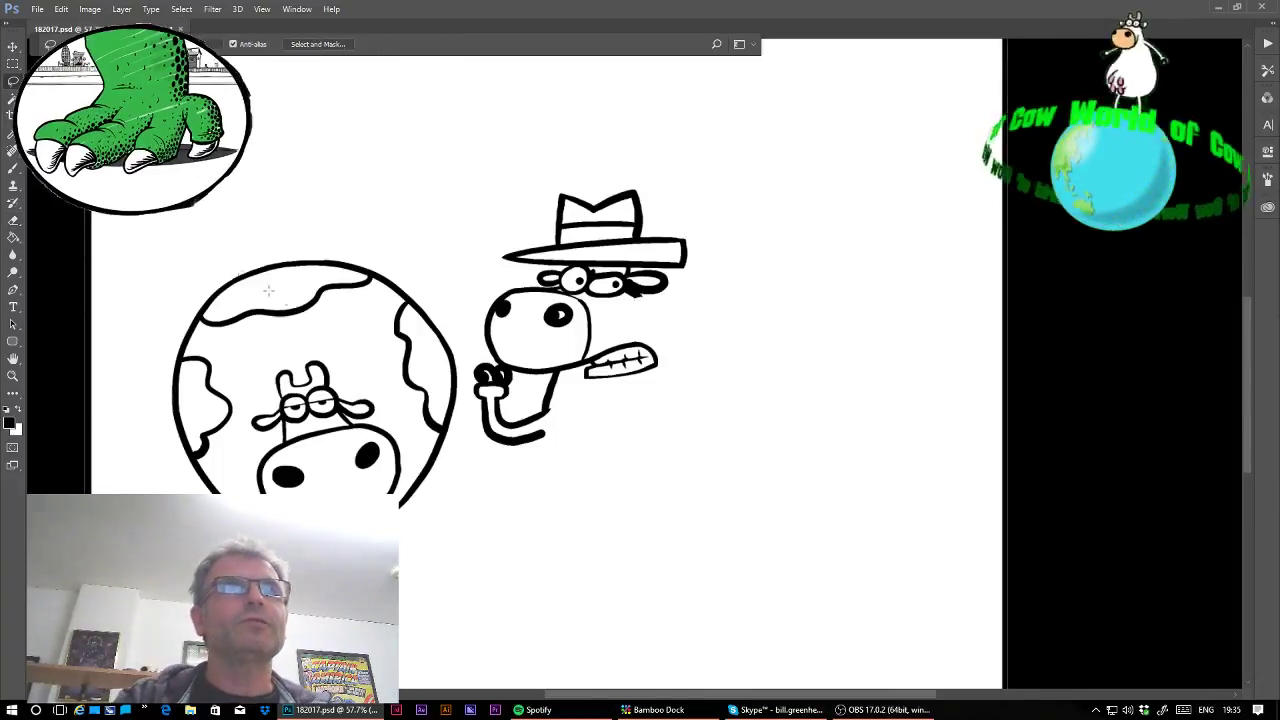
Erase the chest line between the snout and the raised arm.
click(13, 376)
drag(737, 386, 766, 389)
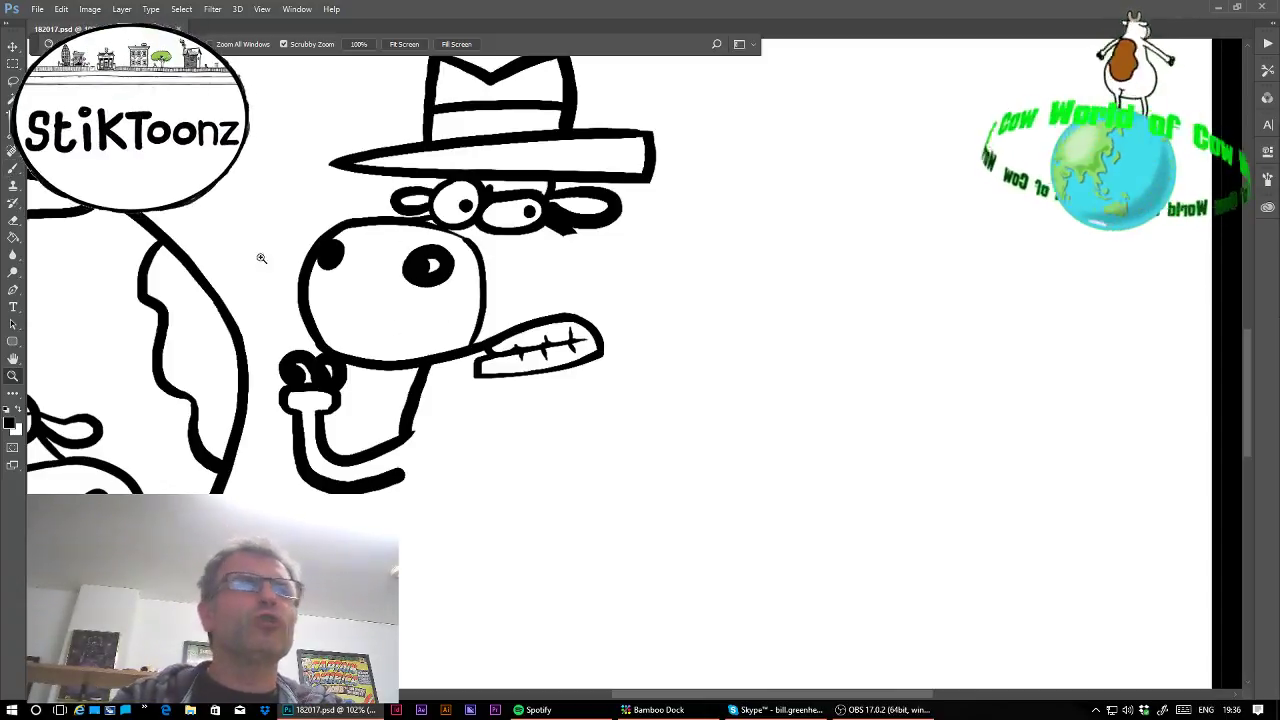
click(426, 430)
click(13, 219)
mouse_move(390, 412)
mouse_down()
mouse_move(419, 404)
mouse_move(375, 438)
mouse_move(417, 419)
mouse_move(389, 430)
mouse_move(481, 350)
mouse_move(375, 367)
mouse_move(383, 350)
mouse_move(498, 295)
mouse_move(414, 296)
mouse_move(486, 270)
mouse_move(369, 278)
mouse_up()
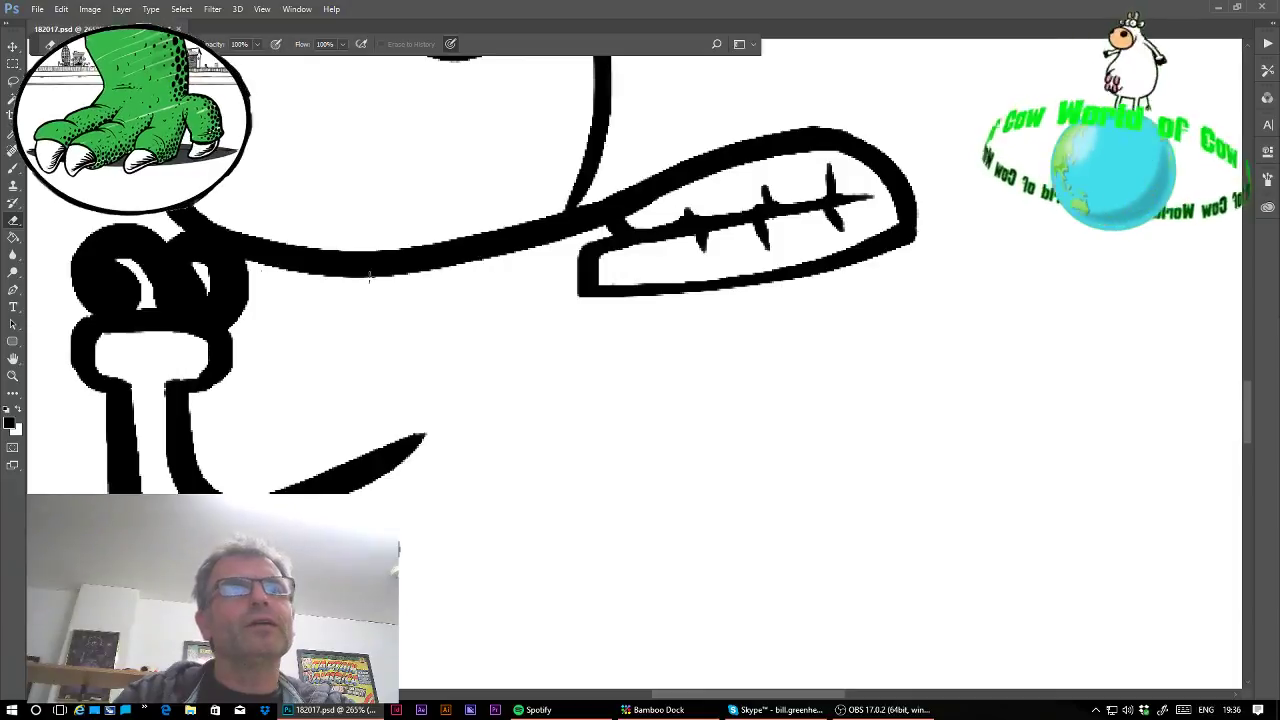
Extend both lines of the raised arm to the right and join the upper one to a new chest line under the snout.
click(13, 168)
drag(343, 474, 500, 402)
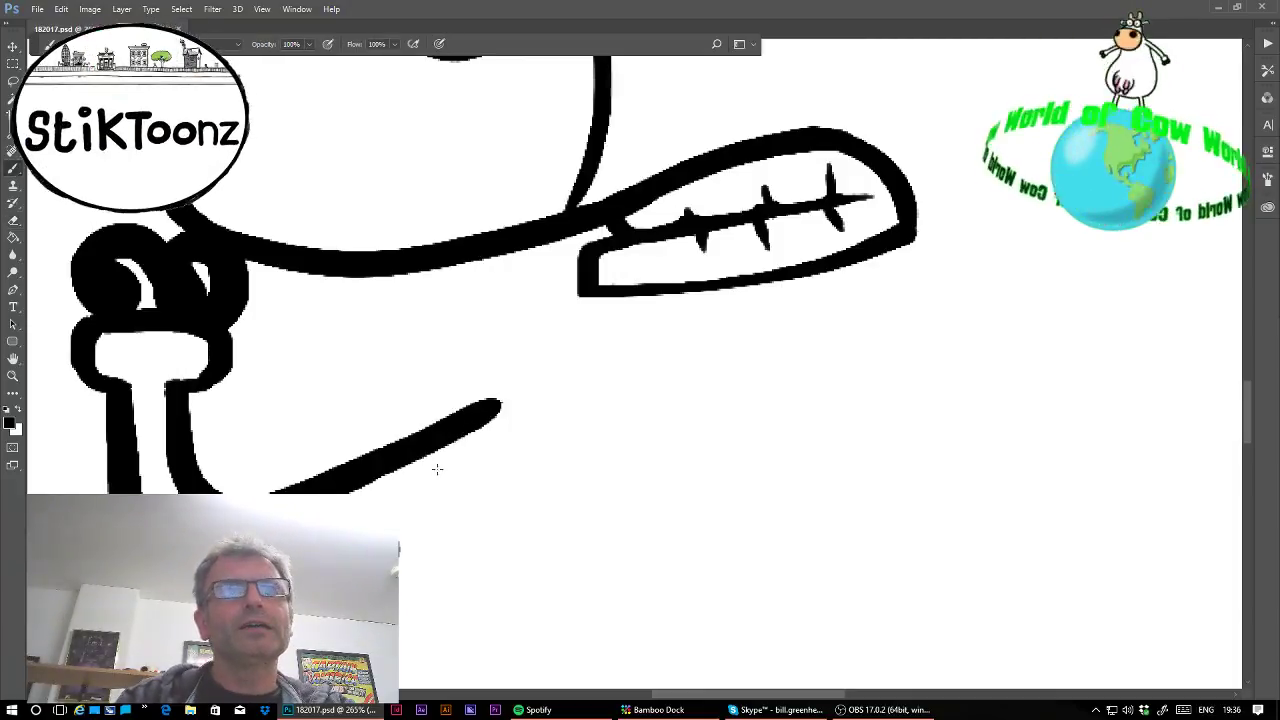
drag(400, 545, 518, 480)
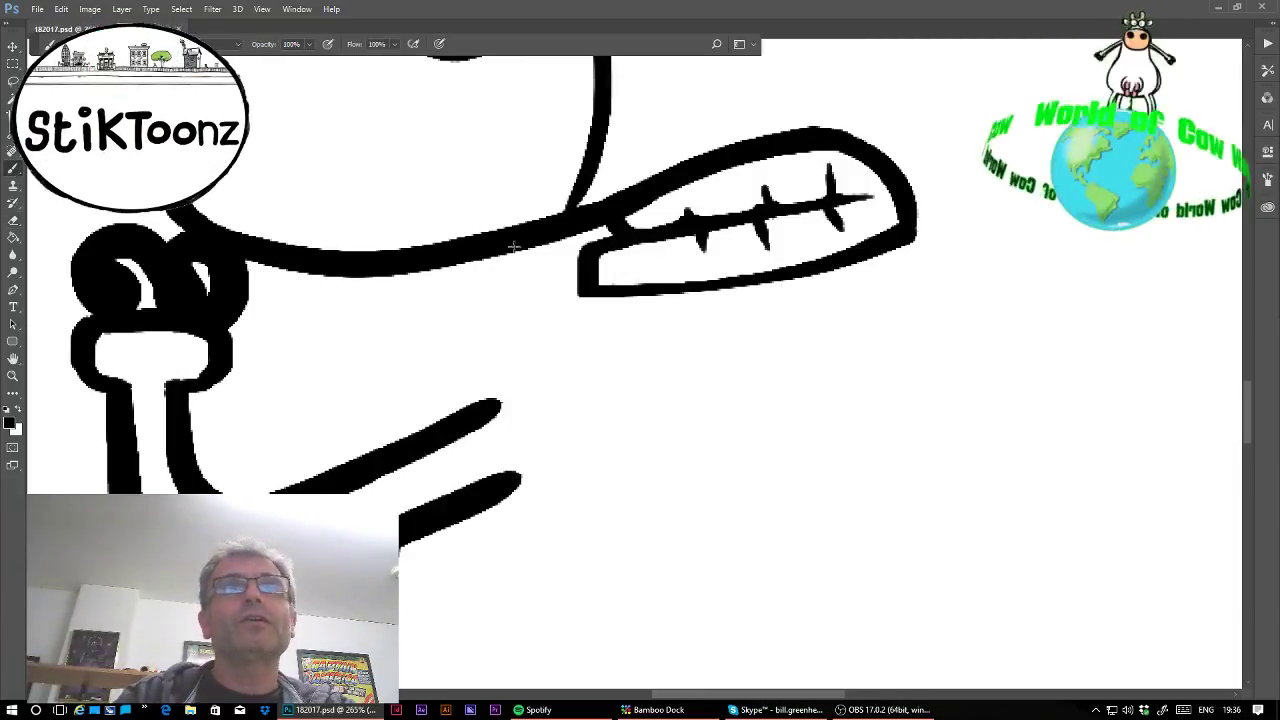
mouse_move(513, 246)
mouse_down()
mouse_move(534, 346)
mouse_move(548, 290)
mouse_move(505, 262)
mouse_up()
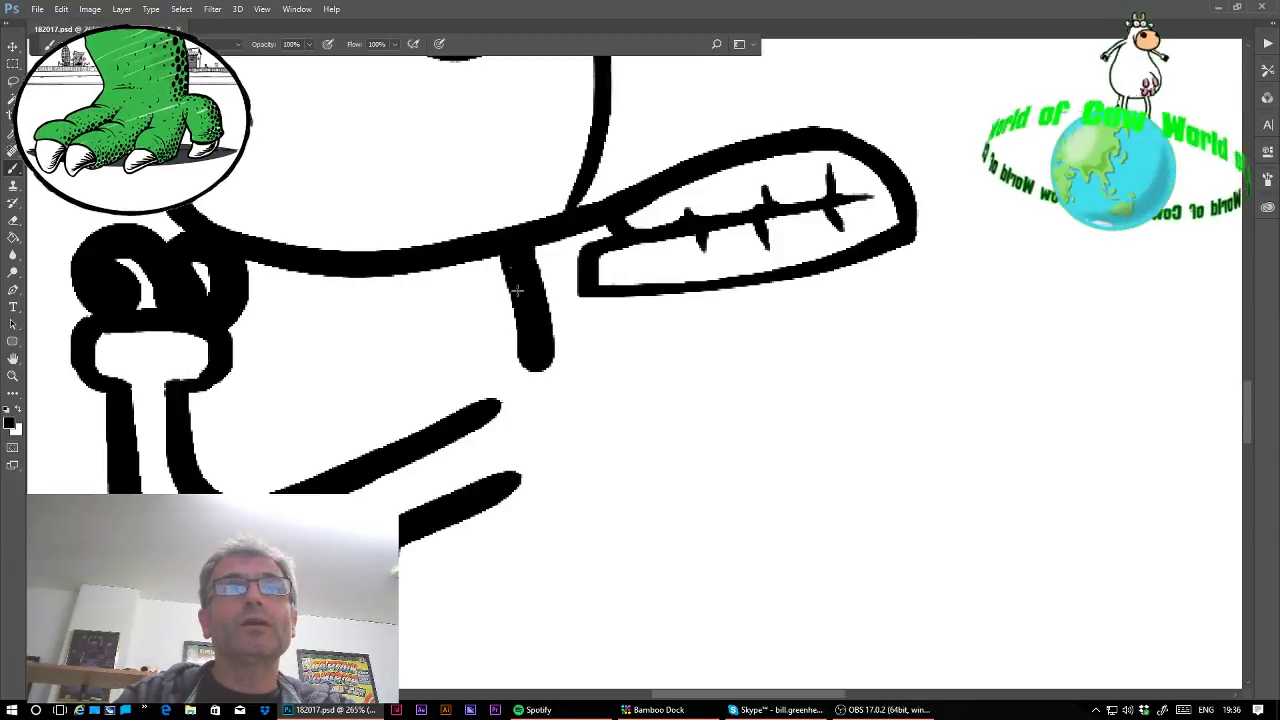
mouse_move(445, 433)
mouse_down()
mouse_move(545, 374)
mouse_move(539, 357)
mouse_move(520, 378)
mouse_up()
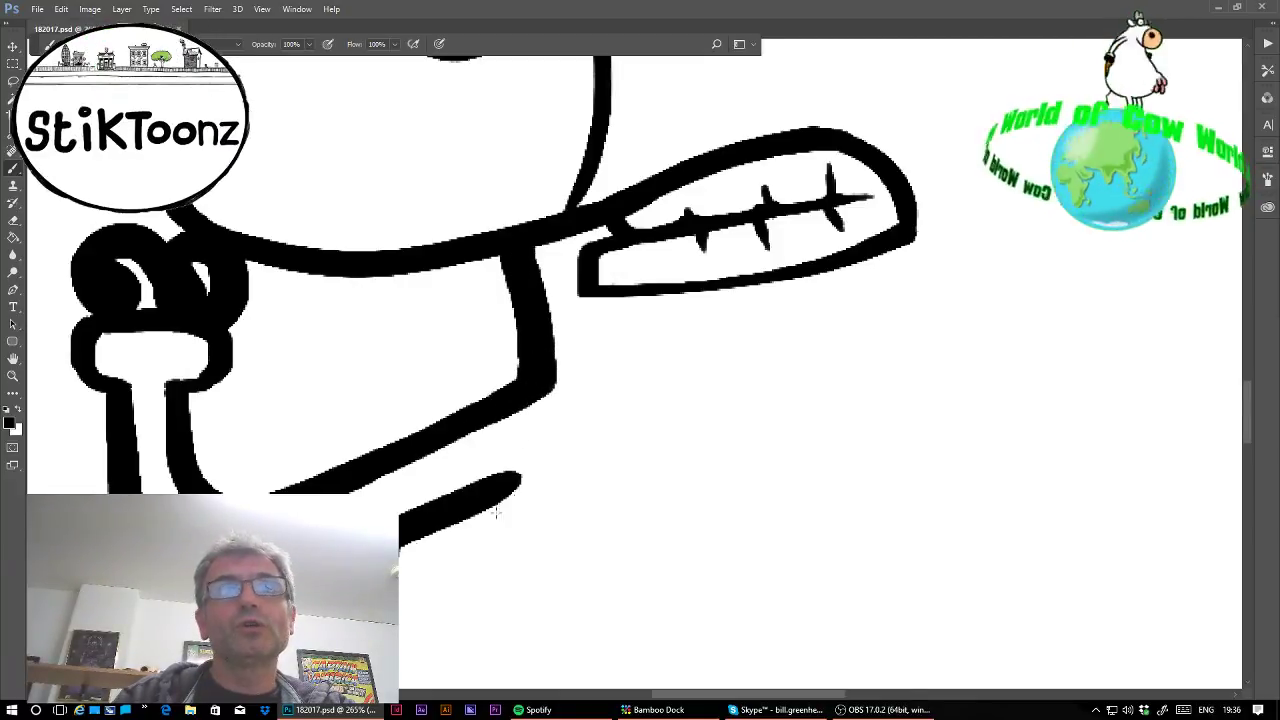
click(14, 221)
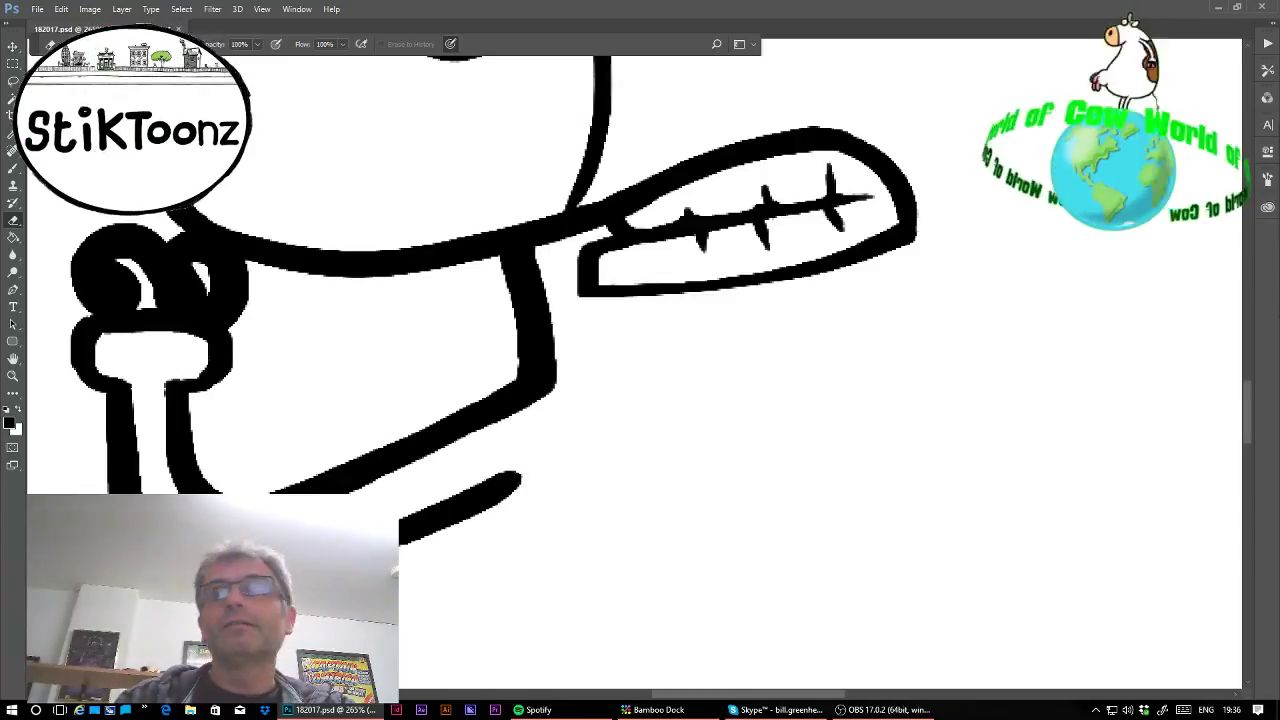
Draw a straight line sloping down from the right ear and two parallel arched lines from its end for the outstretched arm.
scroll(640, 366, down, 6)
drag(474, 150, 323, 232)
key(b)
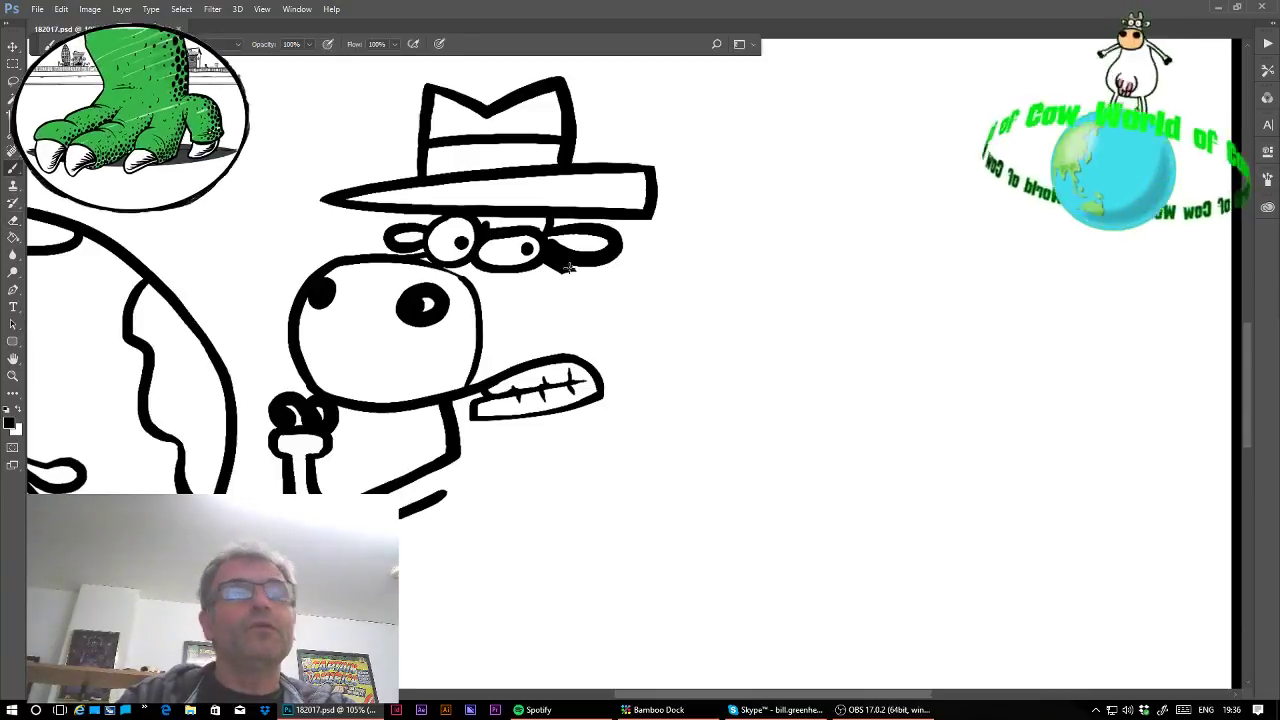
mouse_move(556, 256)
mouse_down()
mouse_move(907, 306)
mouse_move(948, 349)
mouse_up()
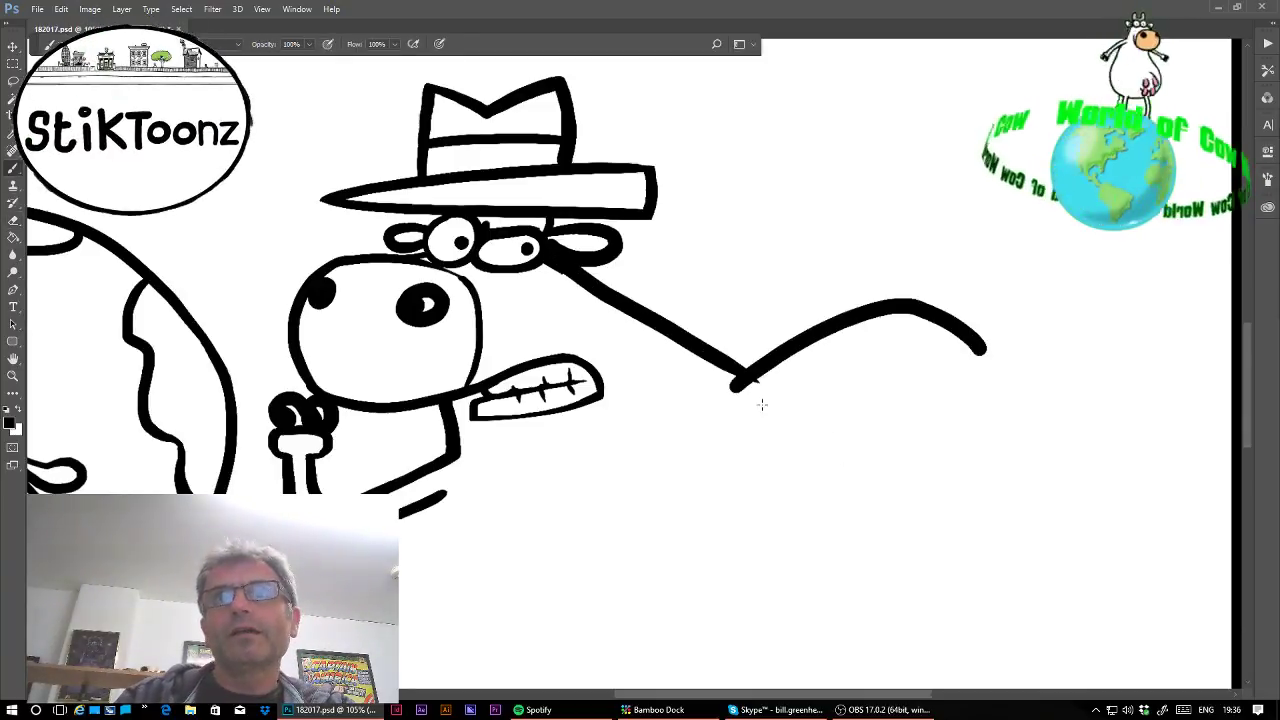
mouse_move(762, 404)
mouse_down()
mouse_move(866, 350)
mouse_move(957, 370)
mouse_move(788, 383)
mouse_move(879, 342)
mouse_move(965, 365)
mouse_up()
key(ctrl+z)
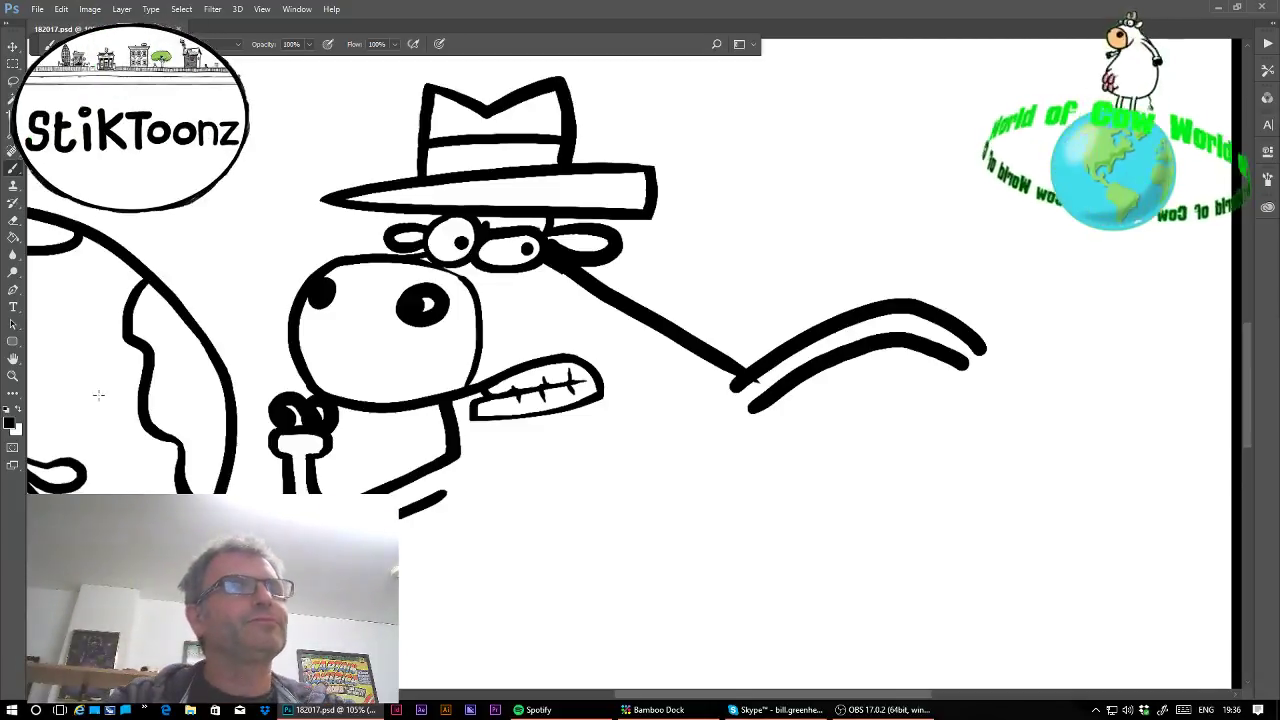
Trim the rounded ends of the outstretched arm's two lines and the stray tip at the shoulder with the Eraser.
click(13, 376)
click(930, 336)
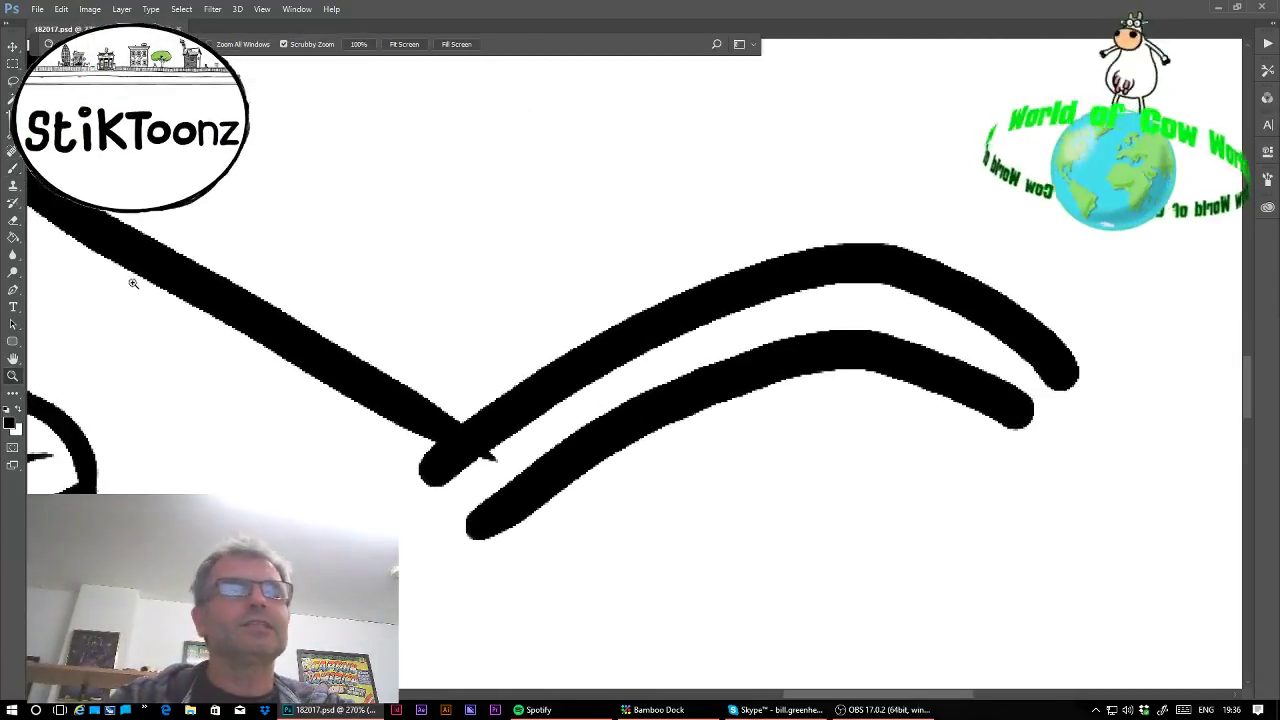
click(13, 221)
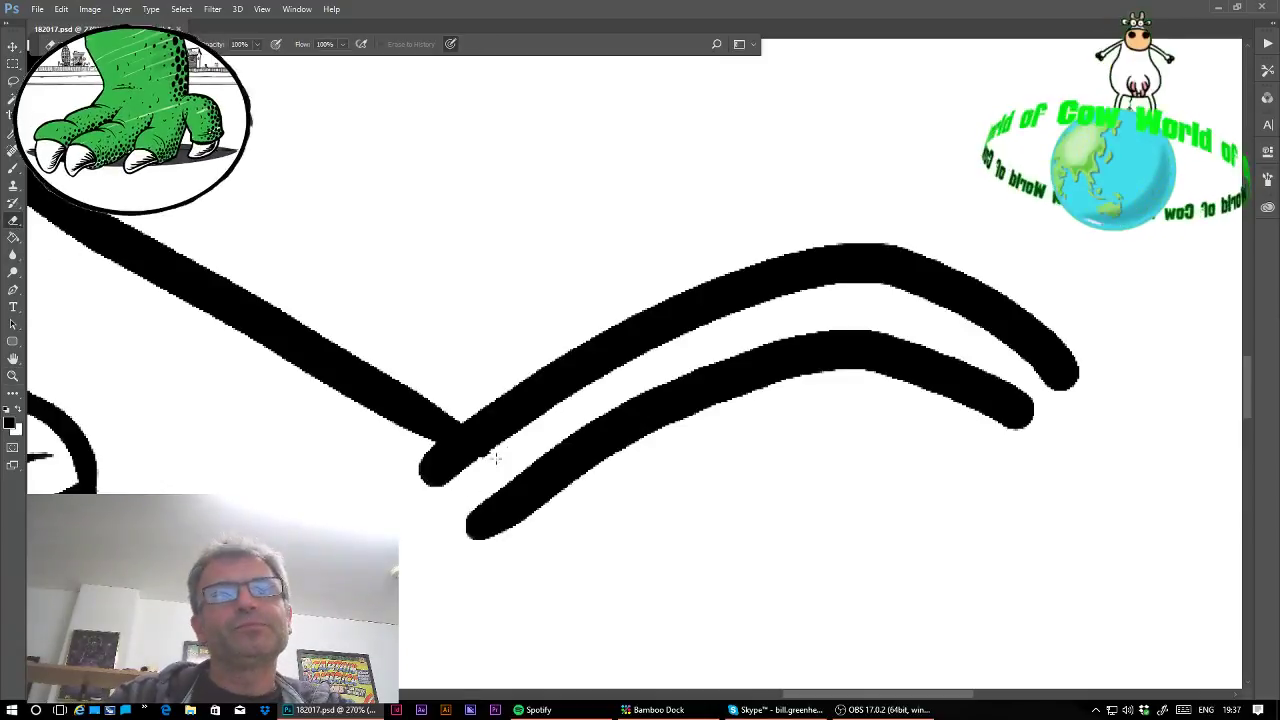
drag(366, 462, 483, 528)
drag(941, 343, 1036, 402)
drag(925, 337, 1036, 402)
mouse_move(1018, 368)
mouse_down()
mouse_move(1055, 404)
mouse_move(1003, 438)
mouse_move(1040, 490)
mouse_move(1135, 452)
mouse_move(1115, 368)
mouse_move(1075, 385)
mouse_up()
Draw a hand with an oval palm and two rounded fingers at the end of the outstretched arm.
click(13, 168)
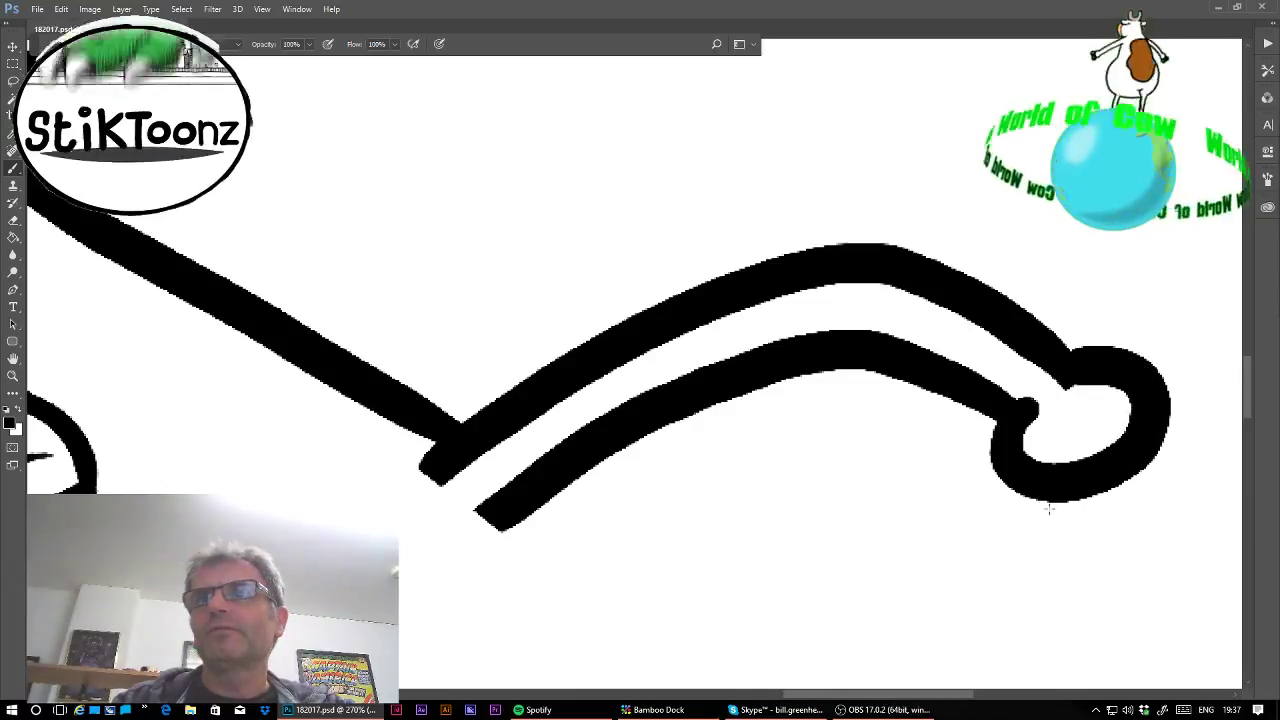
mouse_move(1045, 495)
mouse_down()
mouse_move(1070, 553)
mouse_move(1092, 494)
mouse_move(1088, 516)
mouse_move(1114, 483)
mouse_move(1140, 532)
mouse_up()
key(ctrl+minus)
key(ctrl+minus)
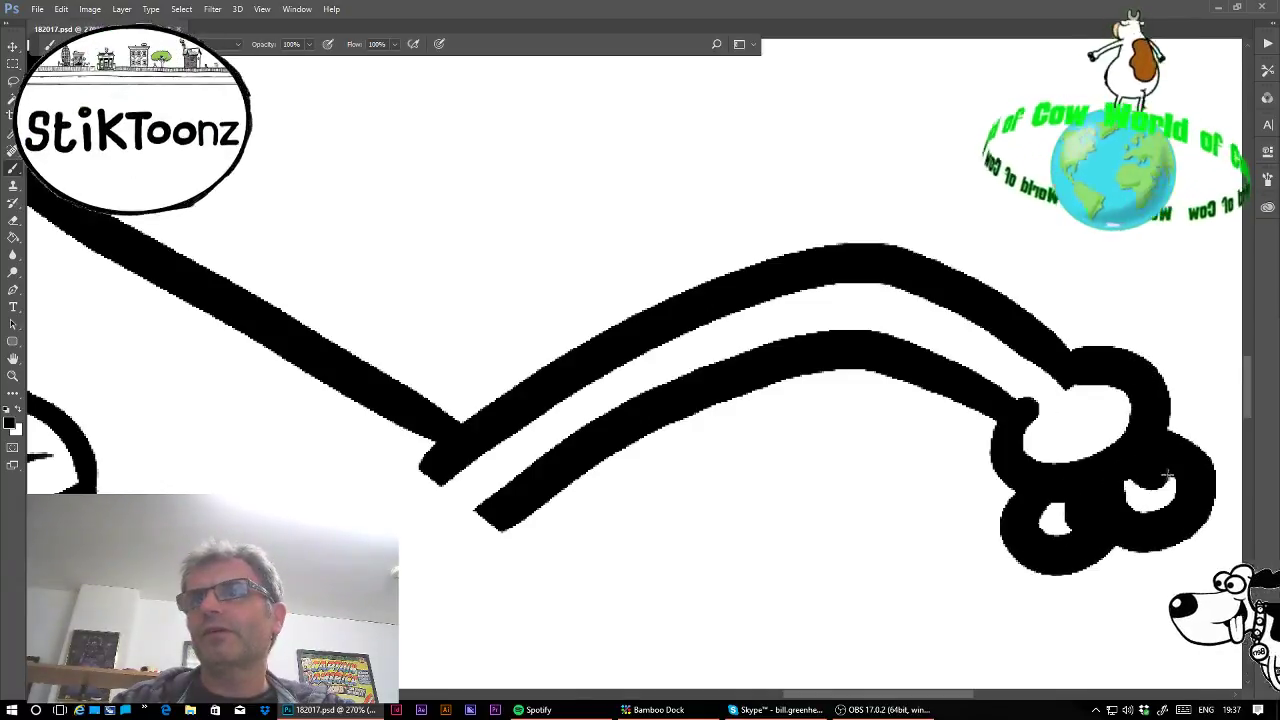
key(ctrl+0)
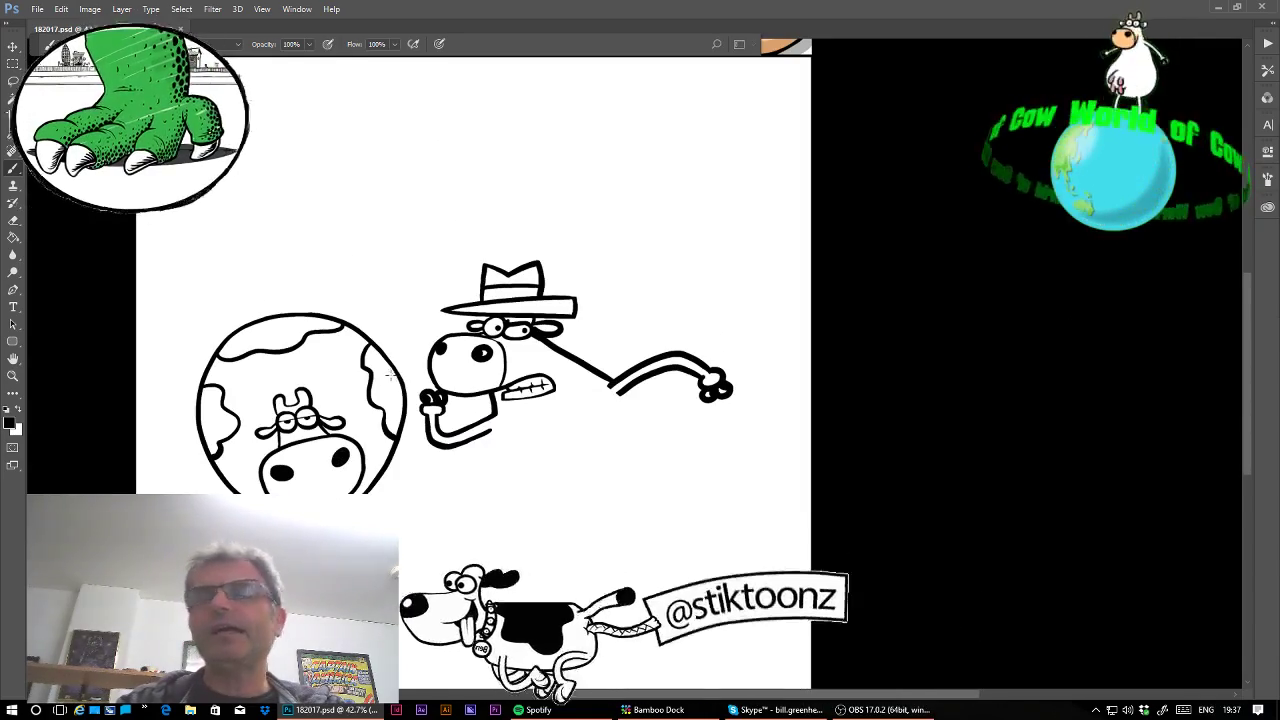
Extend the raised arm's lower line and draw the curved back below the outstretched arm and the chest line running down from the raised arm.
click(13, 374)
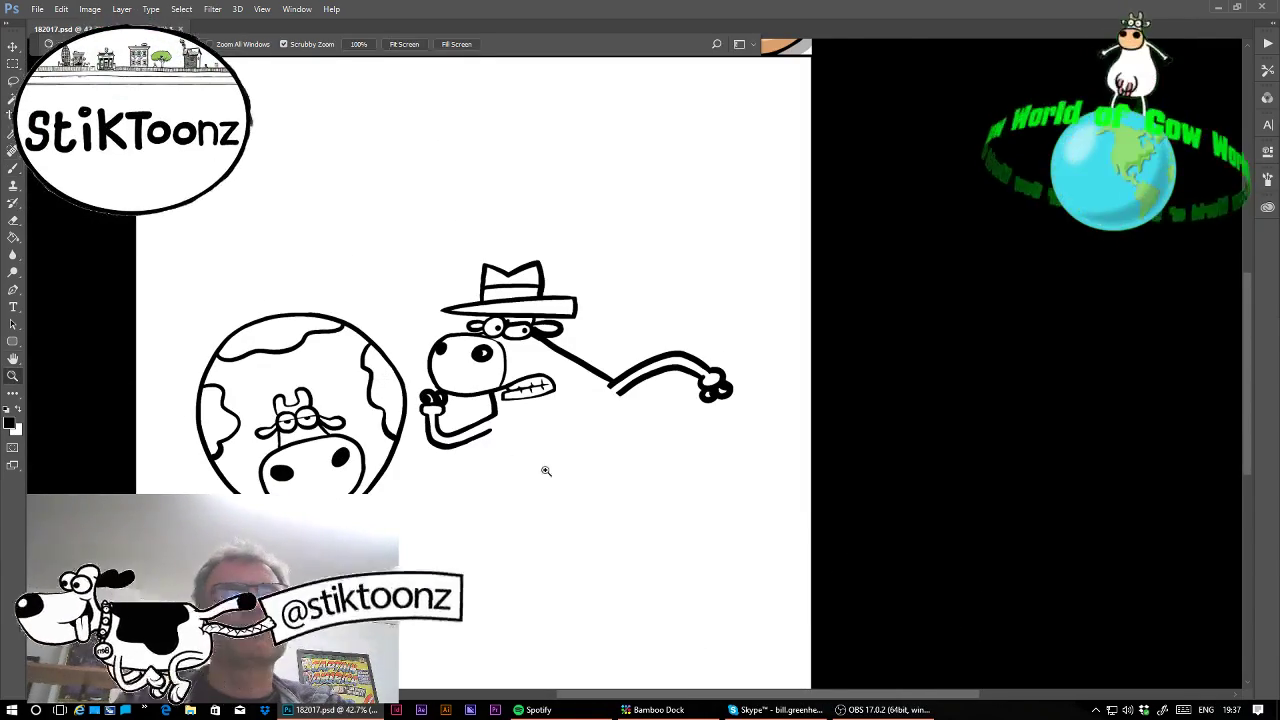
click(548, 482)
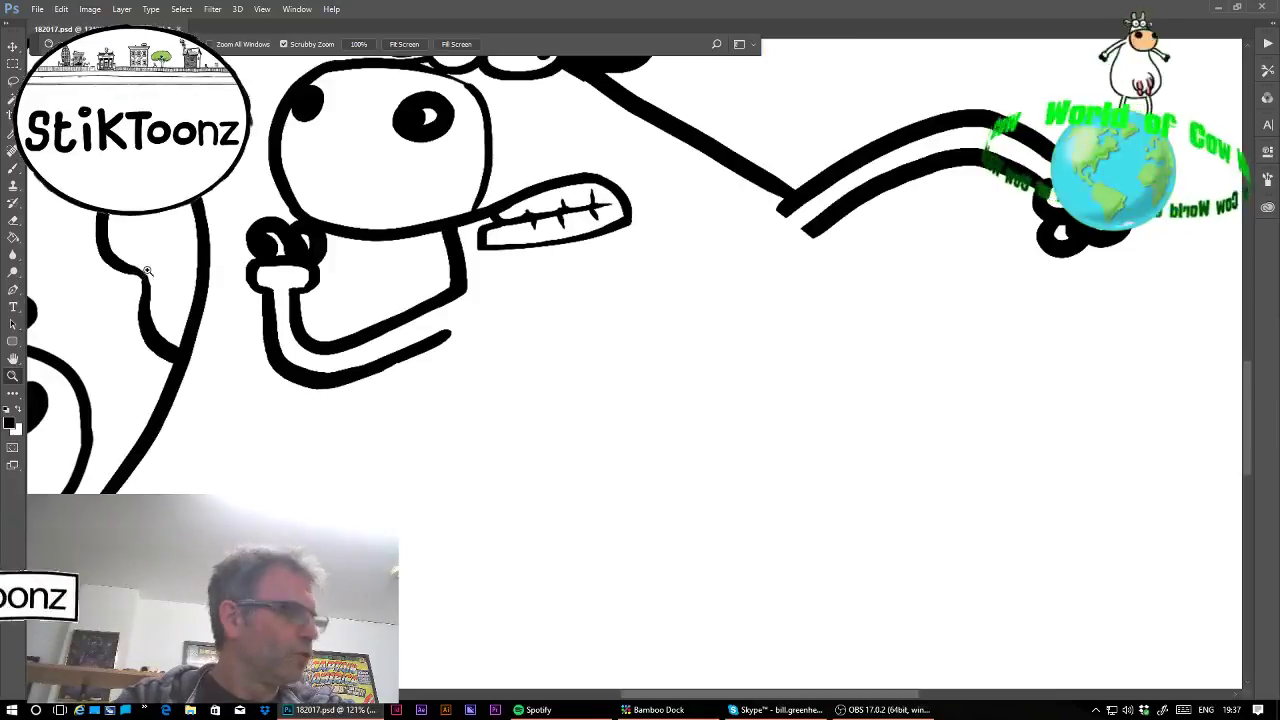
click(13, 170)
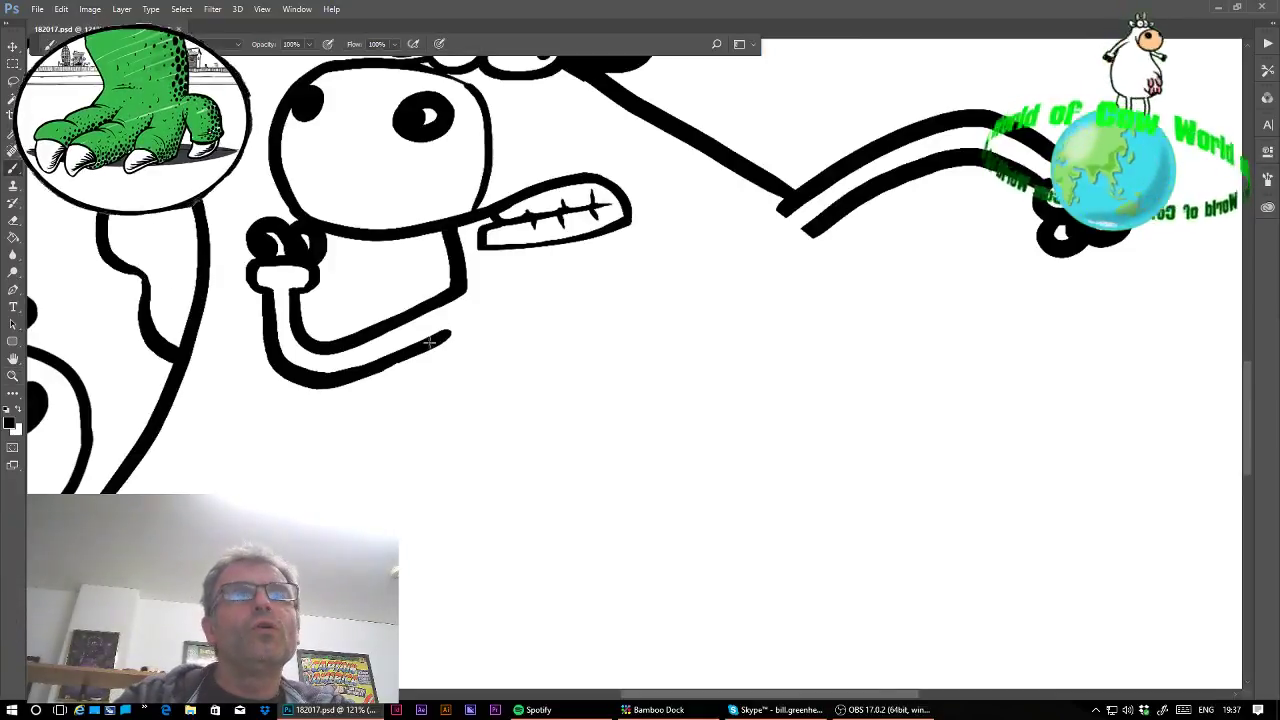
mouse_move(366, 372)
mouse_down()
mouse_move(464, 330)
mouse_move(389, 363)
mouse_move(463, 331)
mouse_move(411, 353)
mouse_move(459, 331)
mouse_up()
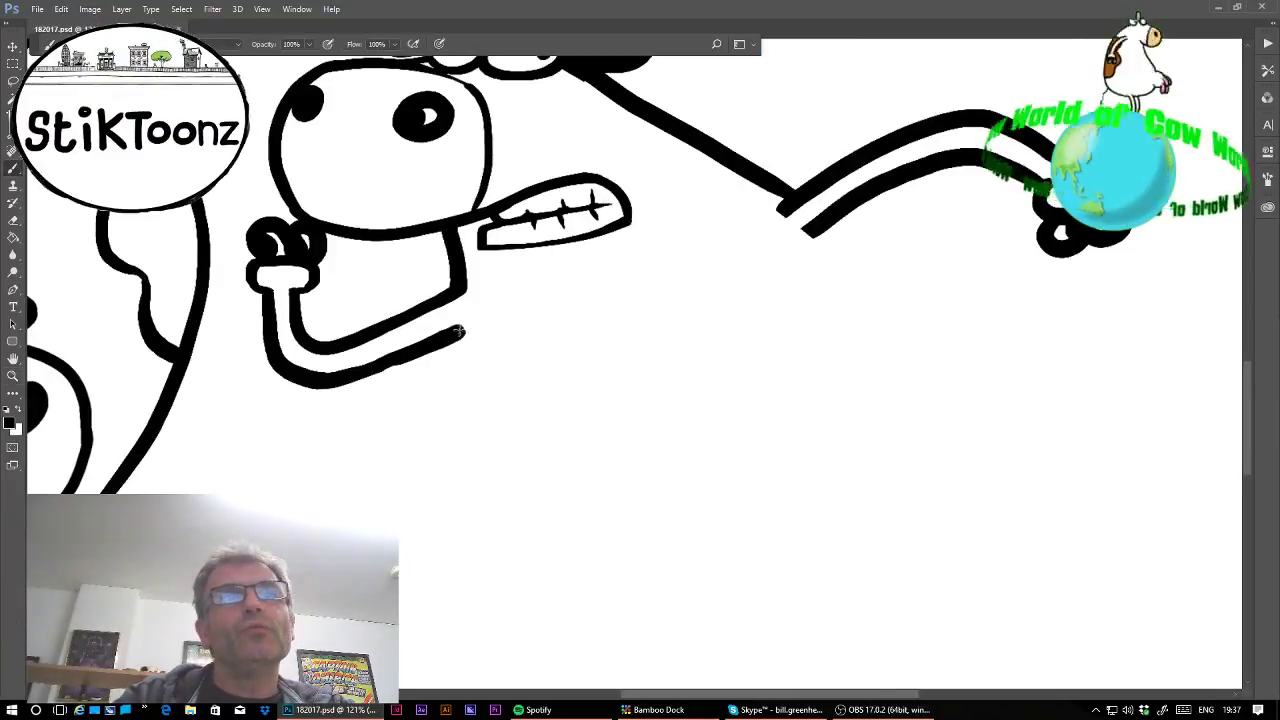
mouse_move(832, 218)
mouse_down()
mouse_move(1071, 397)
mouse_move(1049, 360)
mouse_move(1094, 449)
mouse_move(1000, 618)
mouse_up()
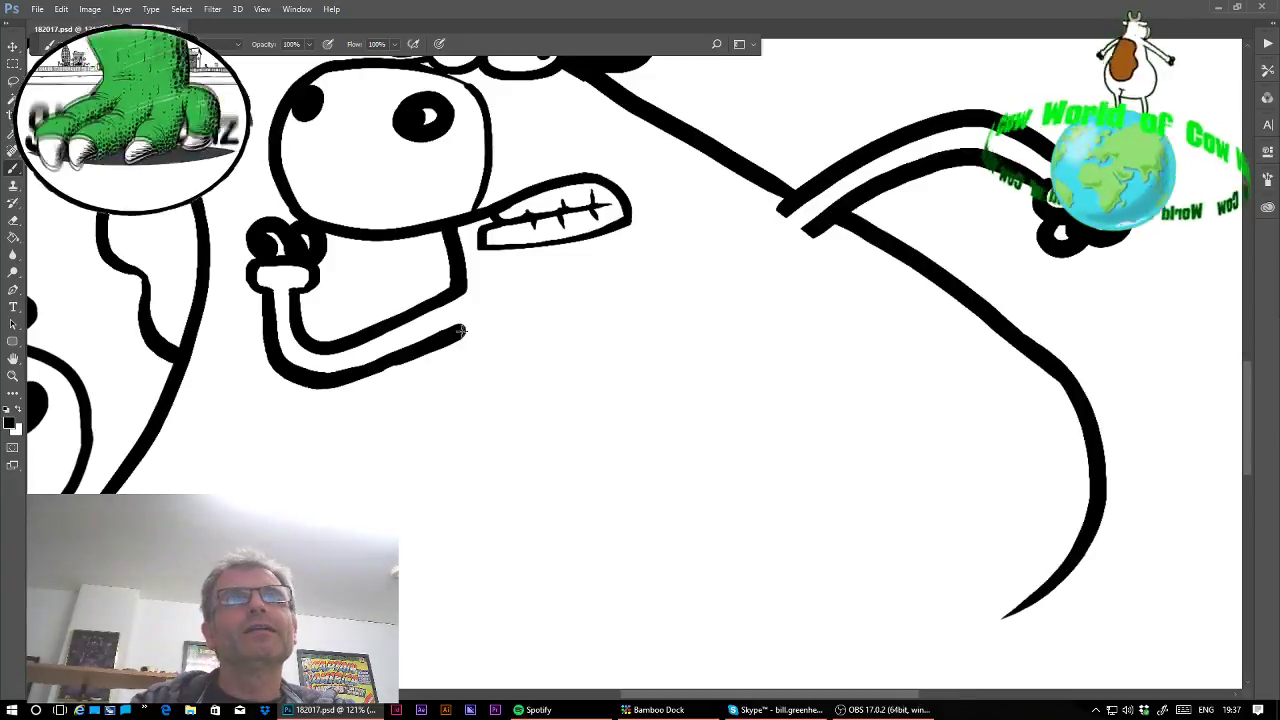
drag(462, 328, 479, 565)
Draw two arched crease lines in the middle of the hat cow's belly and the udder's curved left edge beneath them.
drag(624, 426, 775, 420)
drag(646, 402, 805, 413)
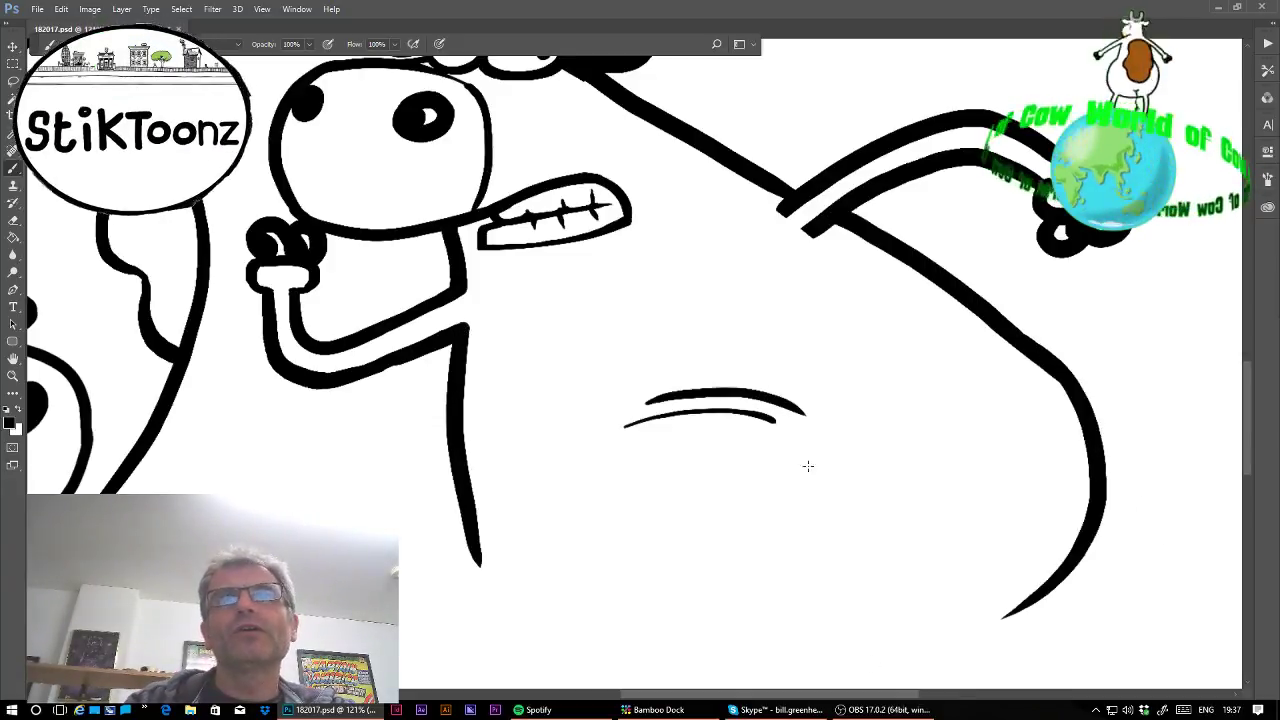
drag(655, 442, 603, 562)
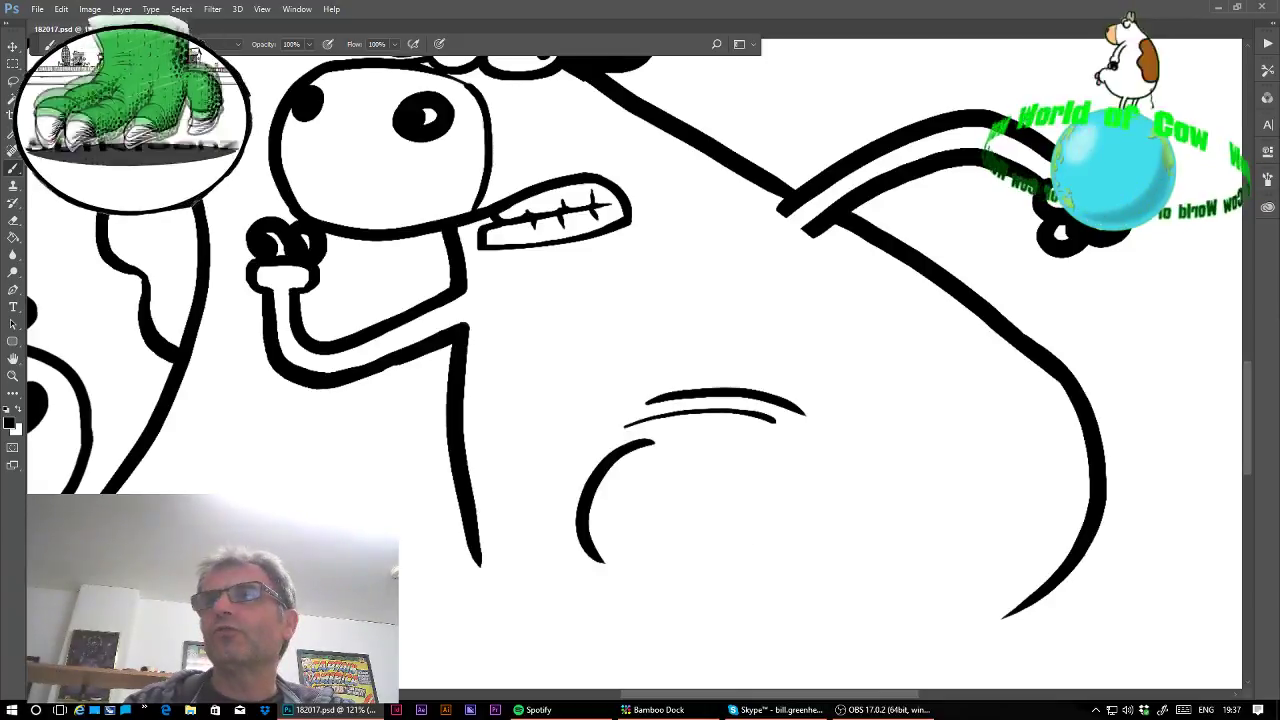
Draw four rounded teats along the bottom of the udder and a short curved line for its right edge.
mouse_move(760, 500)
mouse_down()
mouse_move(637, 362)
mouse_move(590, 378)
mouse_move(588, 436)
mouse_move(640, 418)
mouse_up()
key(ctrl+z)
mouse_move(490, 405)
mouse_down()
mouse_move(494, 450)
mouse_move(511, 458)
mouse_move(530, 450)
mouse_move(524, 383)
mouse_move(565, 396)
mouse_move(581, 423)
mouse_move(610, 418)
mouse_move(592, 355)
mouse_up()
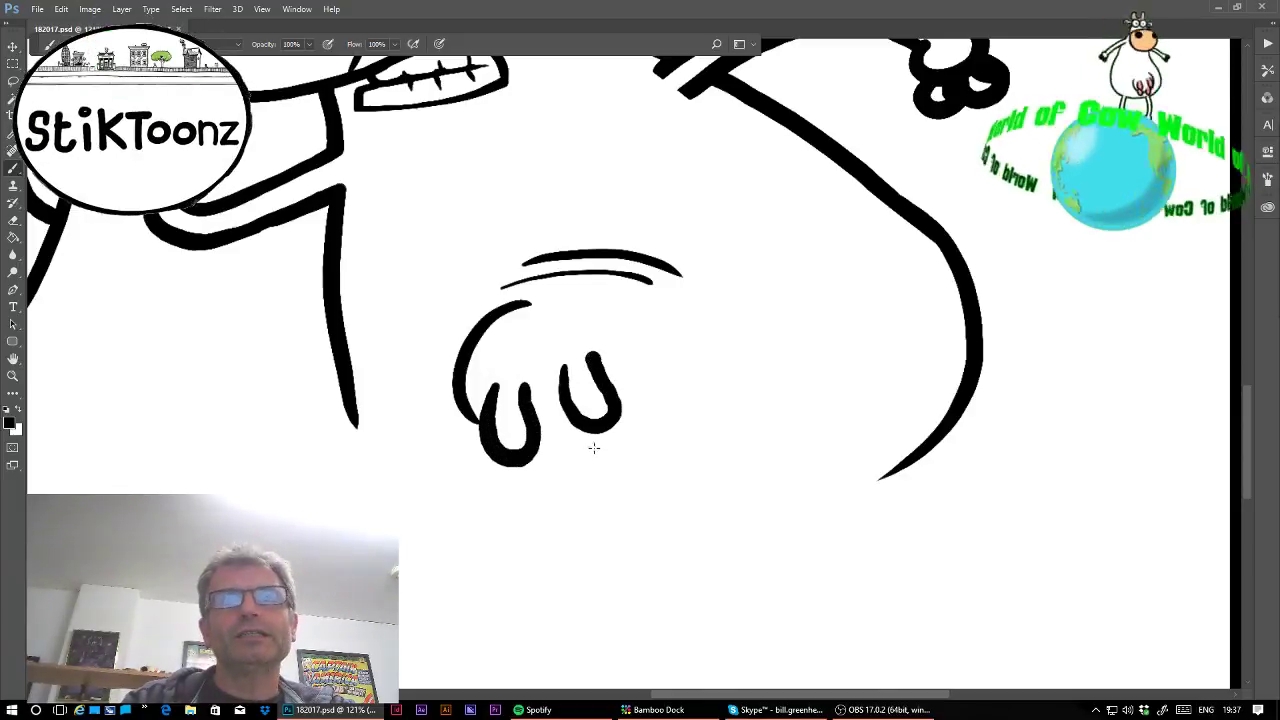
mouse_move(594, 448)
mouse_down()
mouse_move(650, 494)
mouse_move(674, 478)
mouse_move(656, 453)
mouse_move(614, 439)
mouse_move(632, 469)
mouse_move(671, 455)
mouse_move(655, 430)
mouse_move(618, 416)
mouse_up()
key(ctrl+z)
mouse_move(515, 468)
mouse_down()
mouse_move(550, 493)
mouse_move(596, 481)
mouse_move(540, 460)
mouse_up()
drag(655, 355, 636, 420)
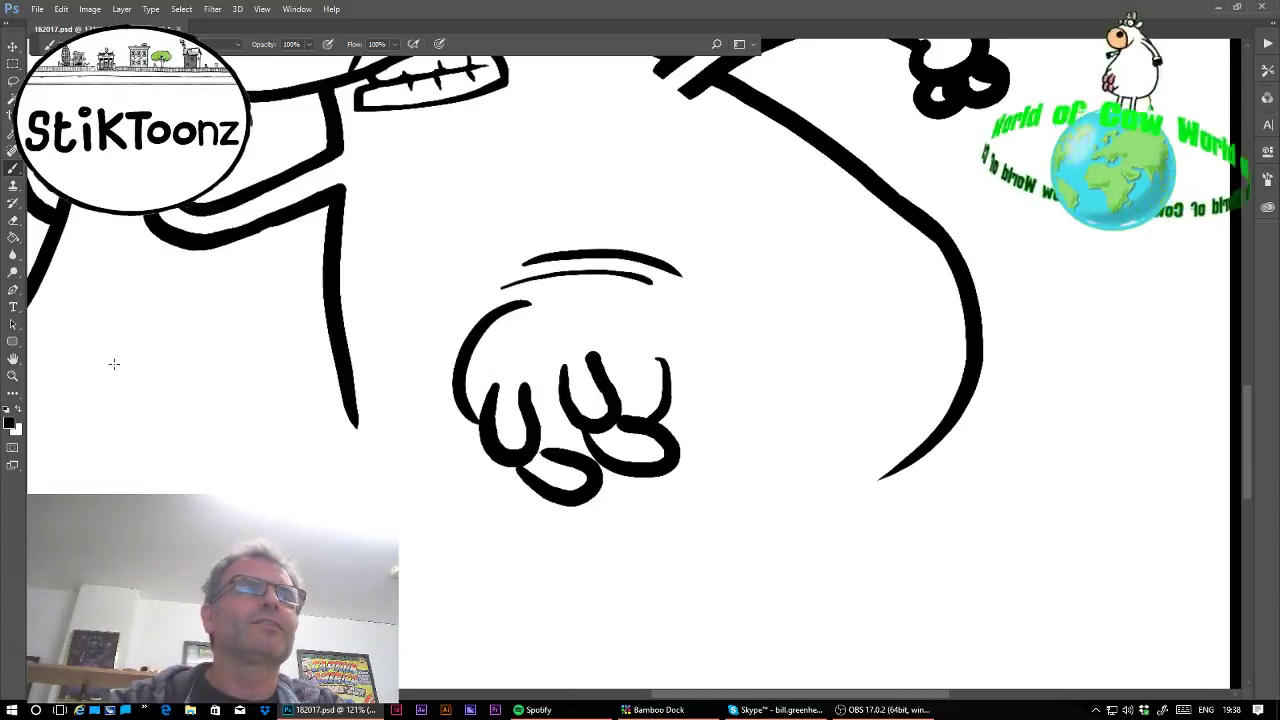
Thin the inner edges of the teat outlines and taper their upper ends with the Eraser.
click(13, 376)
click(582, 409)
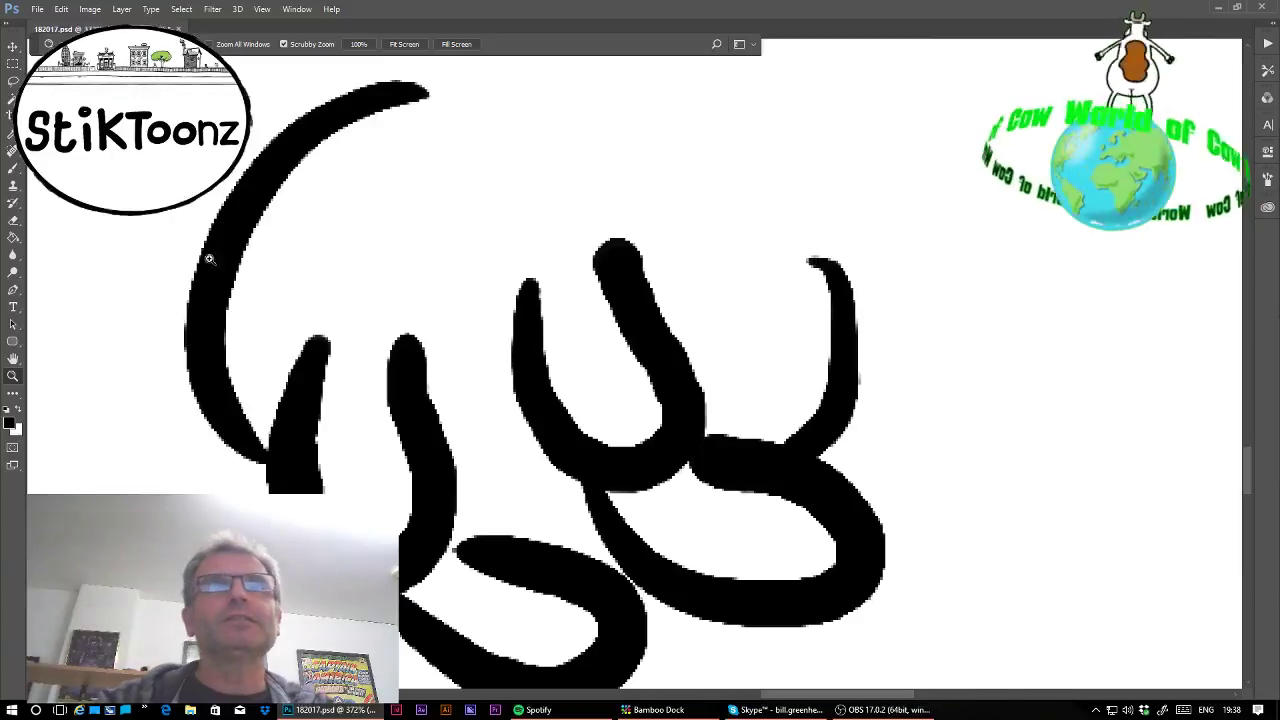
click(13, 220)
drag(632, 225, 661, 286)
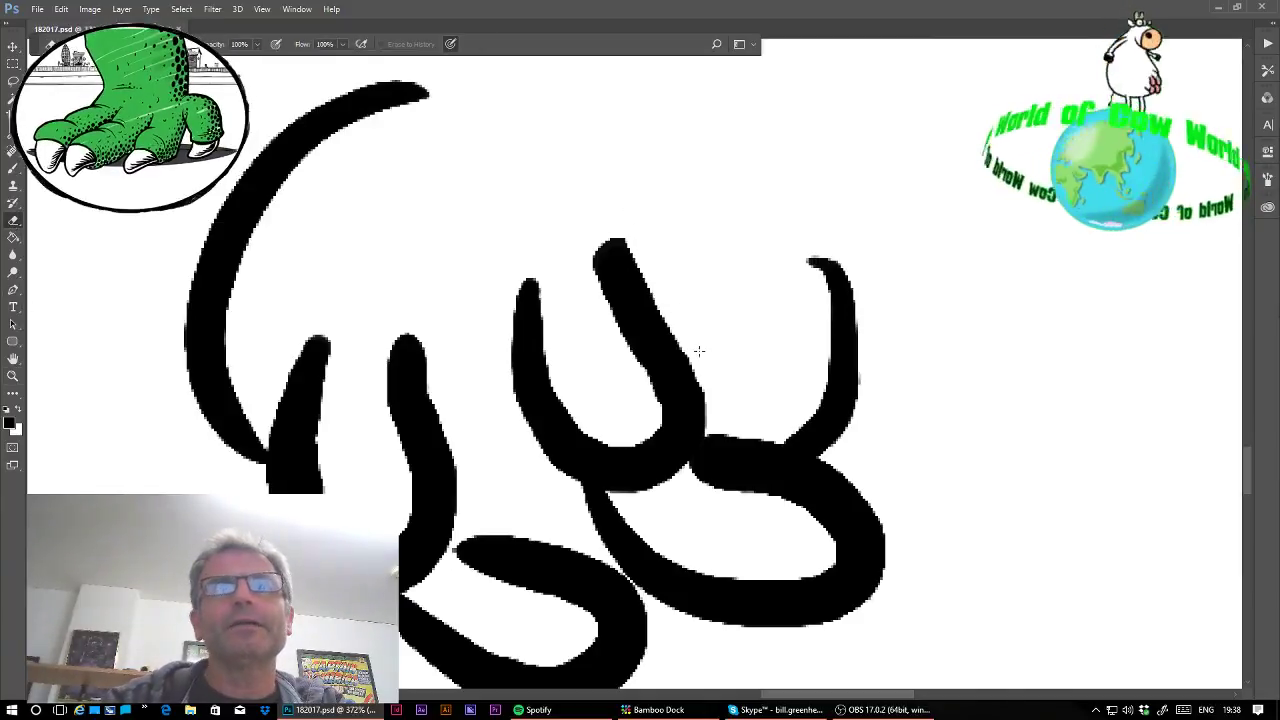
mouse_move(810, 252)
mouse_down()
mouse_move(828, 353)
mouse_move(810, 393)
mouse_up()
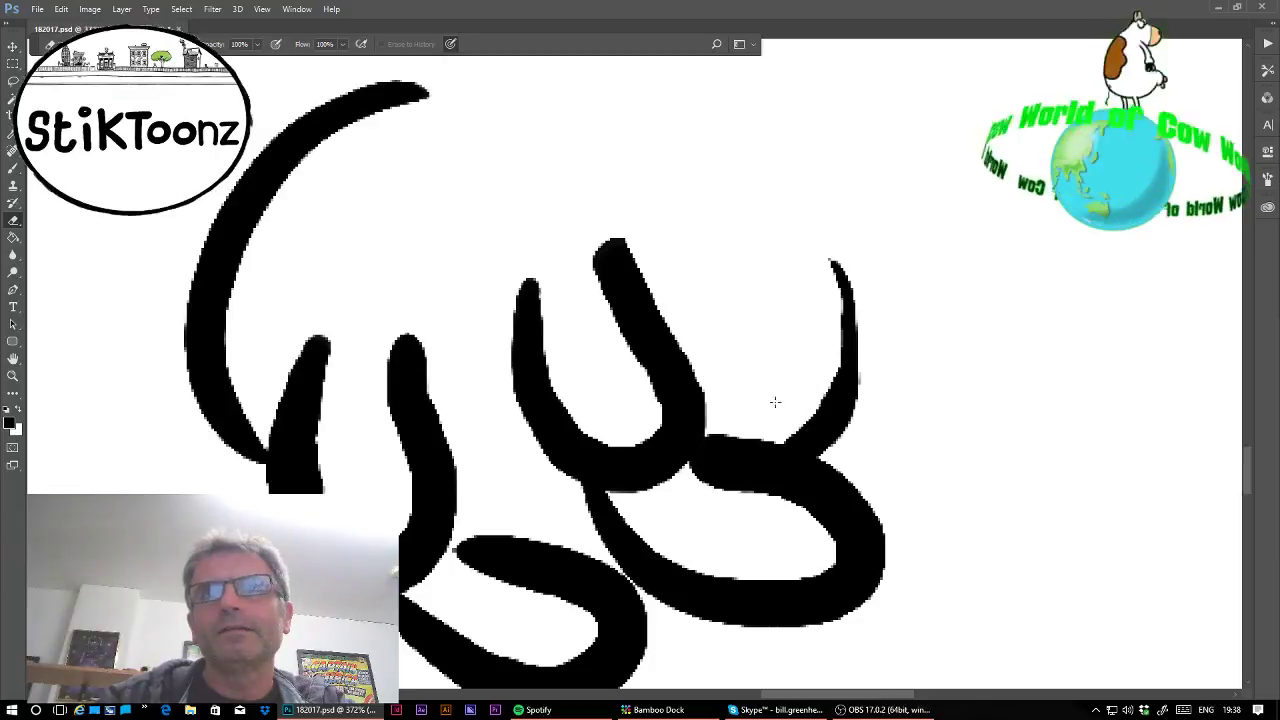
mouse_move(690, 488)
mouse_down()
mouse_move(784, 494)
mouse_move(838, 548)
mouse_move(757, 567)
mouse_up()
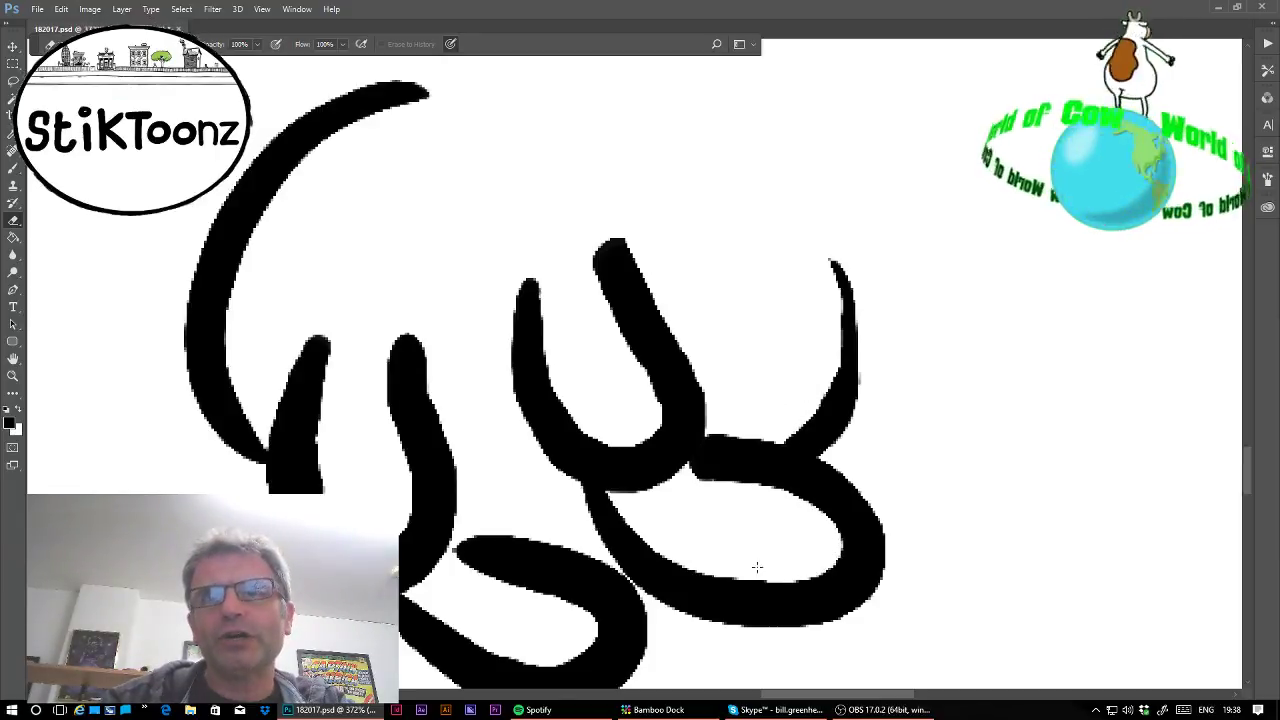
mouse_move(545, 318)
mouse_down()
mouse_move(562, 396)
mouse_move(599, 436)
mouse_move(644, 442)
mouse_move(662, 414)
mouse_move(640, 355)
mouse_up()
drag(335, 343, 322, 494)
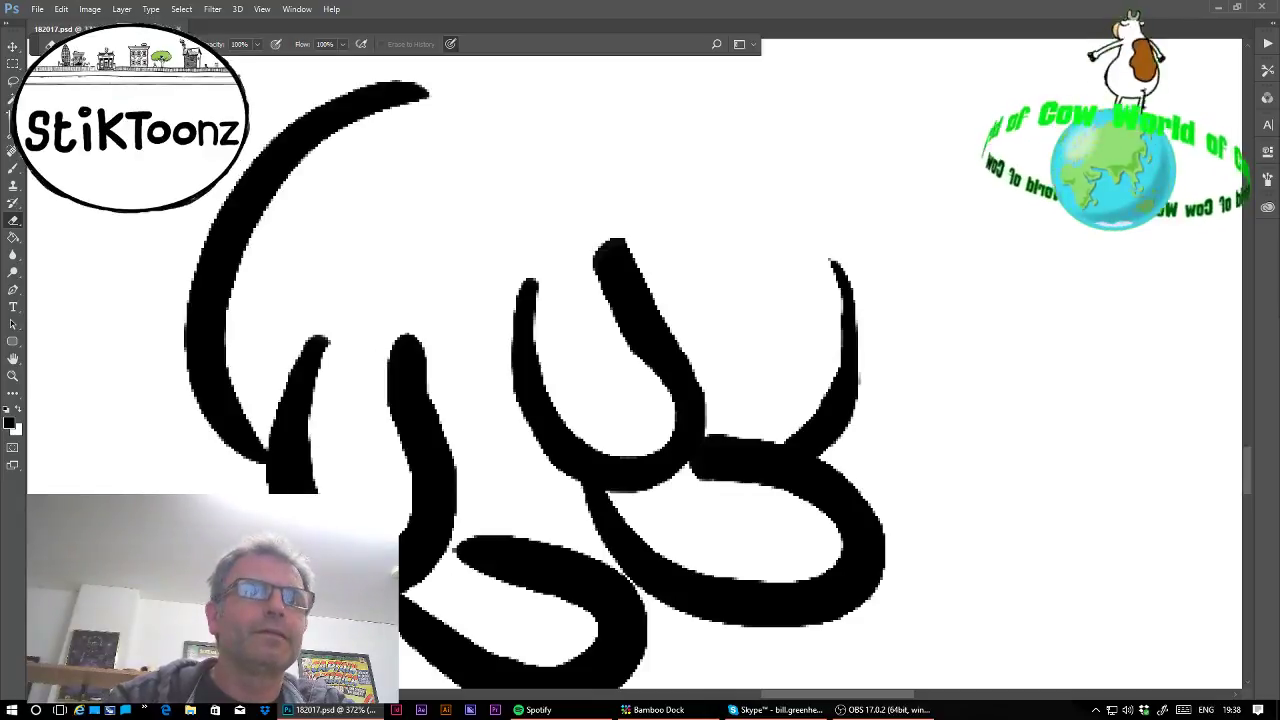
mouse_move(403, 530)
mouse_down()
mouse_move(379, 419)
mouse_move(398, 325)
mouse_move(442, 396)
mouse_up()
mouse_move(455, 550)
mouse_down()
mouse_move(515, 590)
mouse_move(590, 618)
mouse_move(596, 646)
mouse_move(513, 650)
mouse_up()
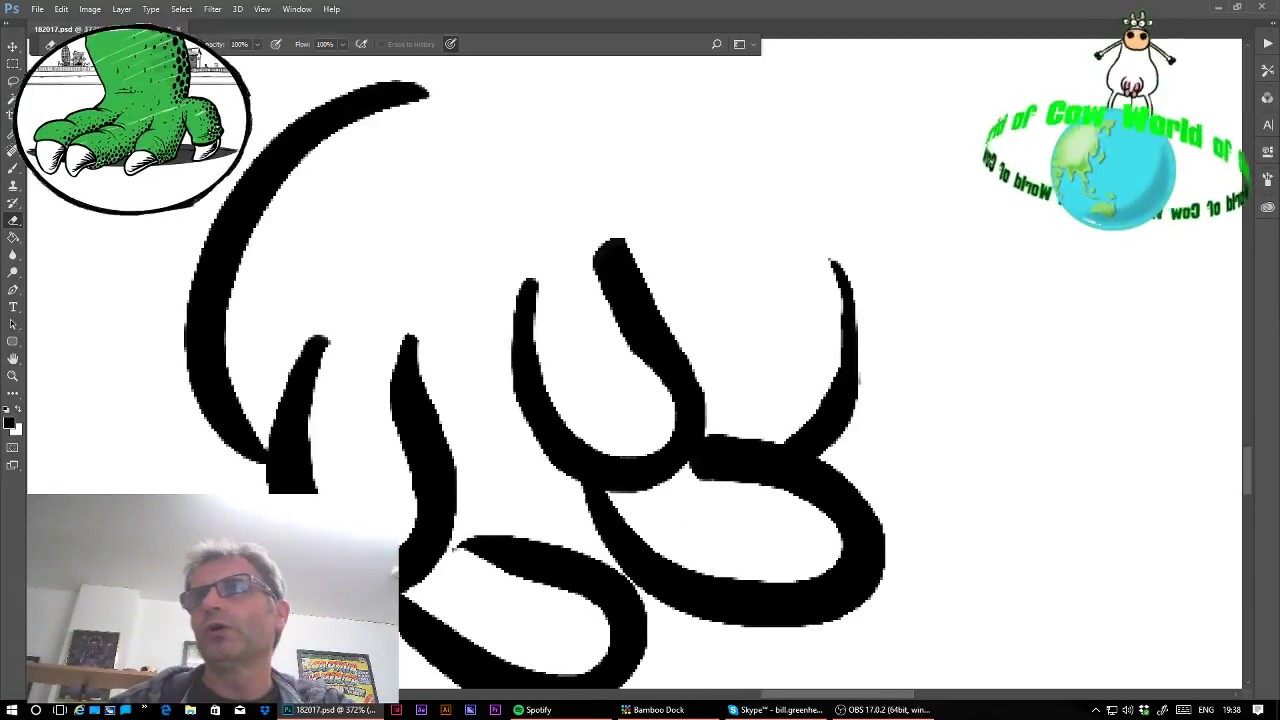
Curve the chest line round into a long bottom belly line with the Brush and draw two bent lines for the front leg.
scroll(639, 373, down, 5)
scroll(735, 460, down, 4)
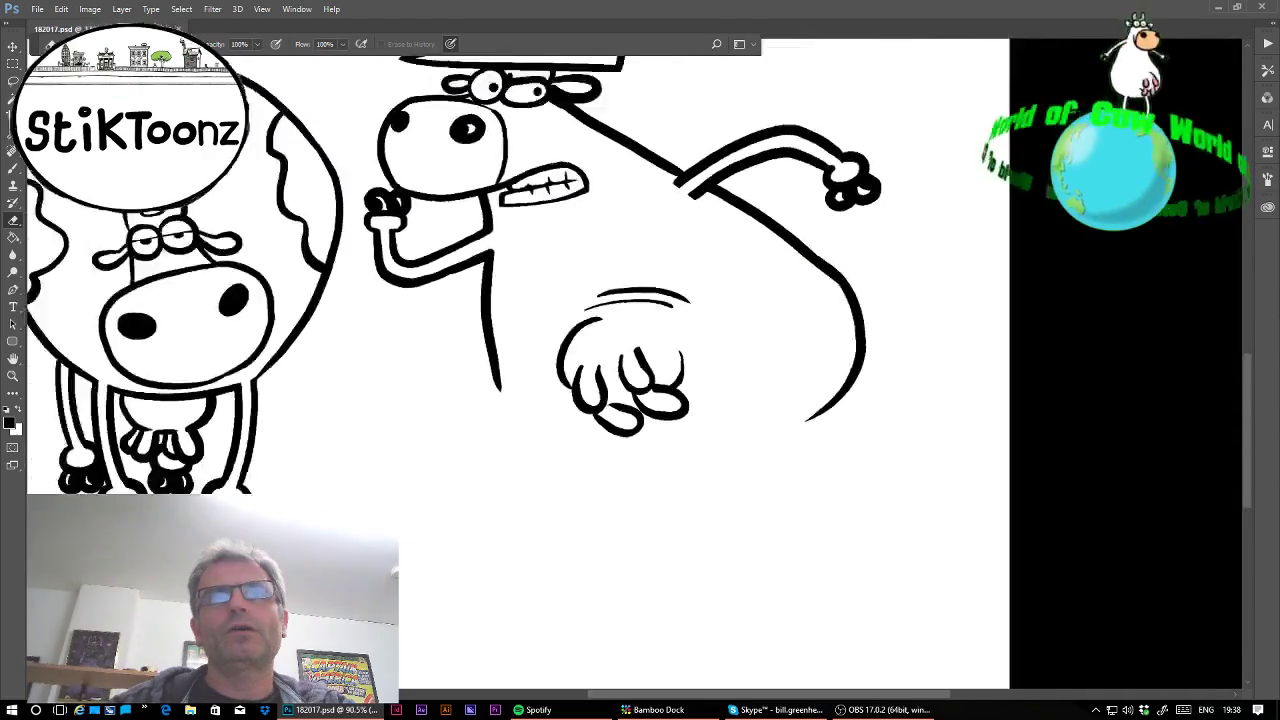
scroll(735, 460, up, 3)
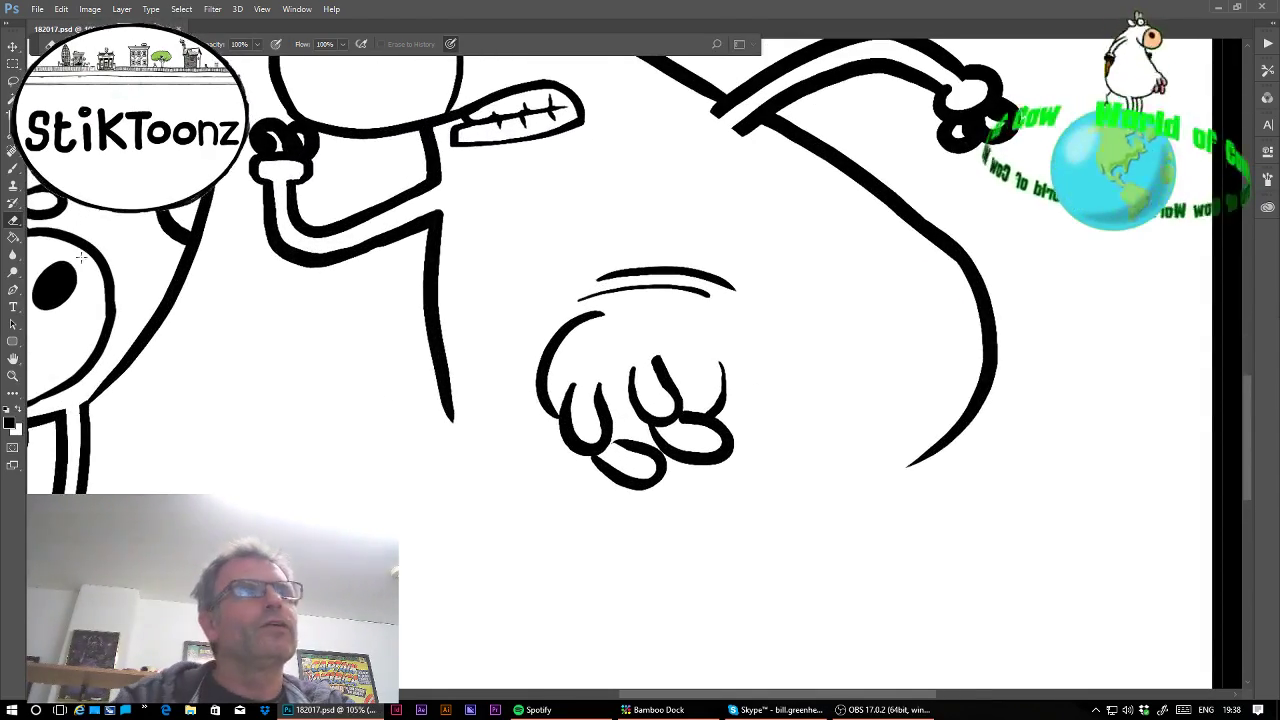
click(13, 375)
scroll(534, 506, up, 3)
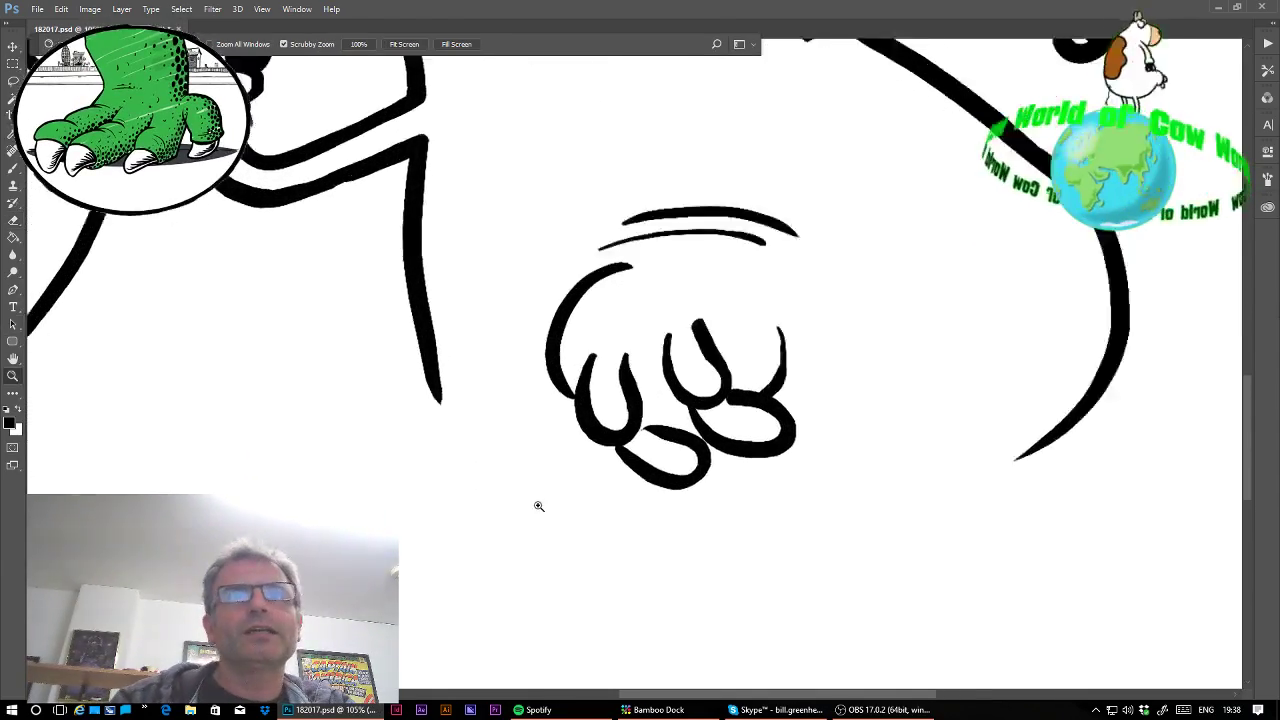
click(13, 168)
drag(383, 265, 585, 487)
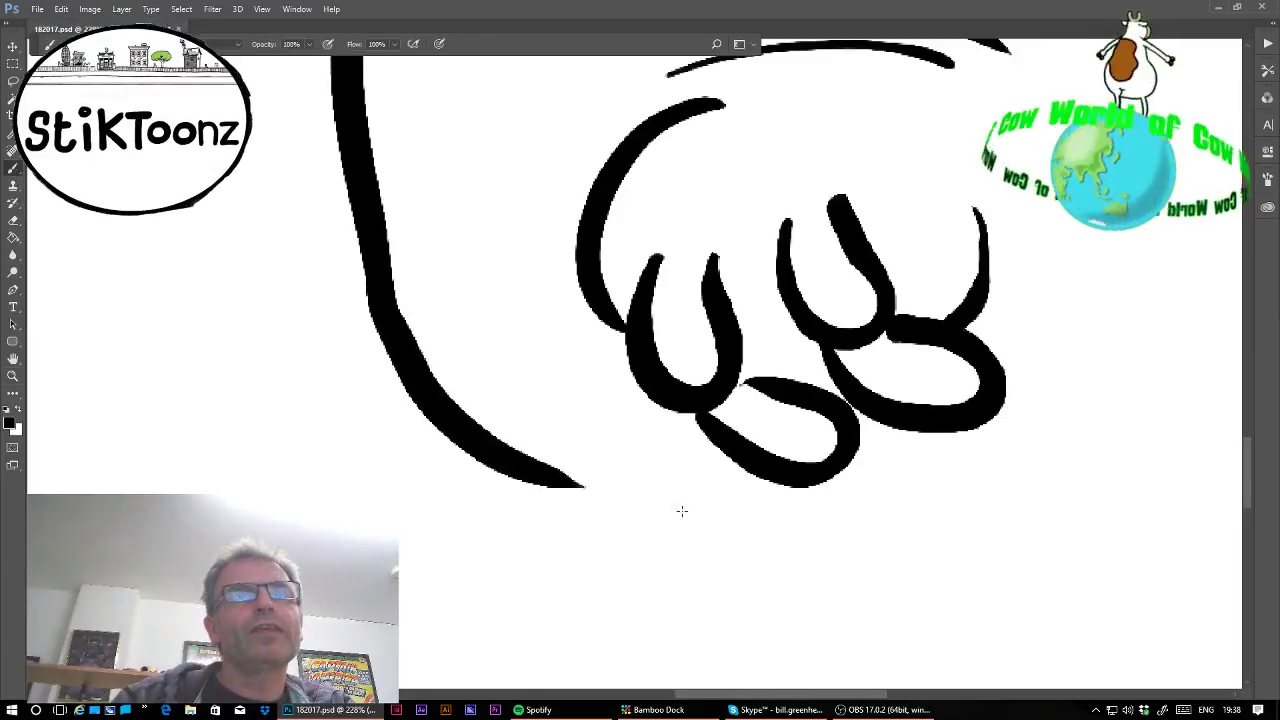
drag(472, 457, 302, 493)
mouse_move(396, 533)
mouse_down()
mouse_move(596, 486)
mouse_move(1242, 442)
mouse_up()
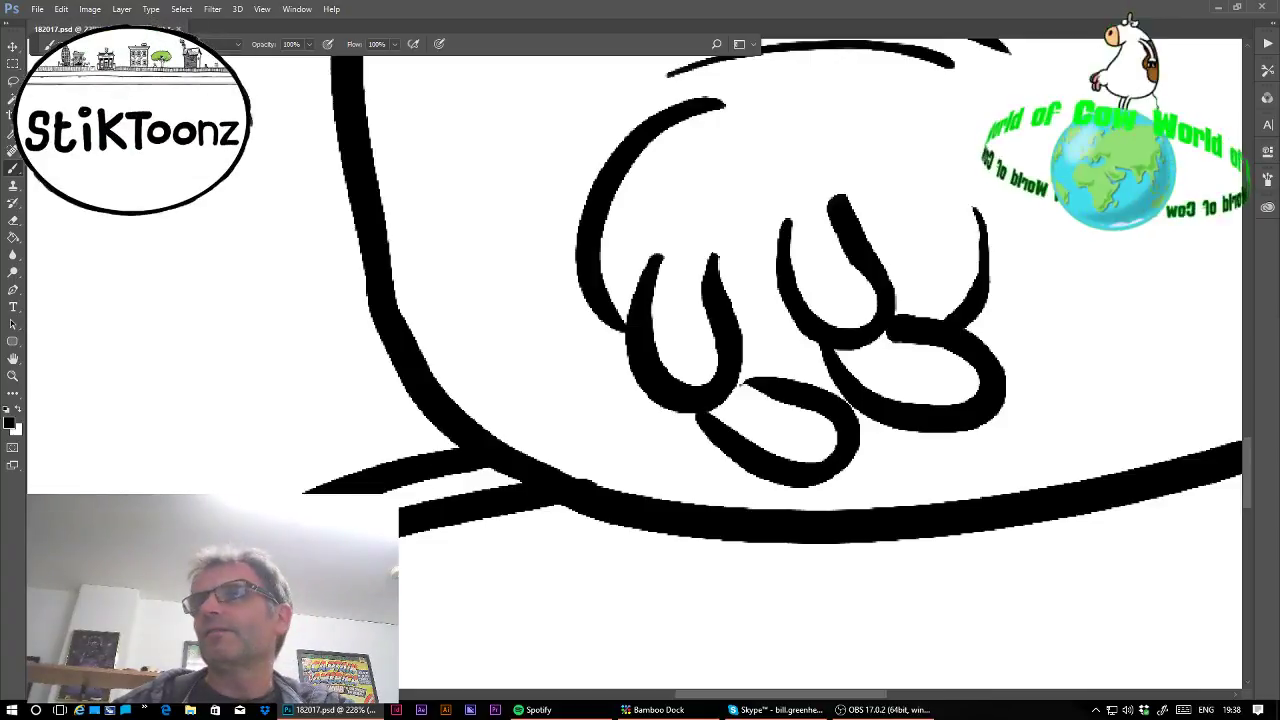
Continue the belly line to the rear and draw two parallel curved lines down from it for the hind leg.
drag(1100, 420, 400, 375)
drag(652, 352, 682, 632)
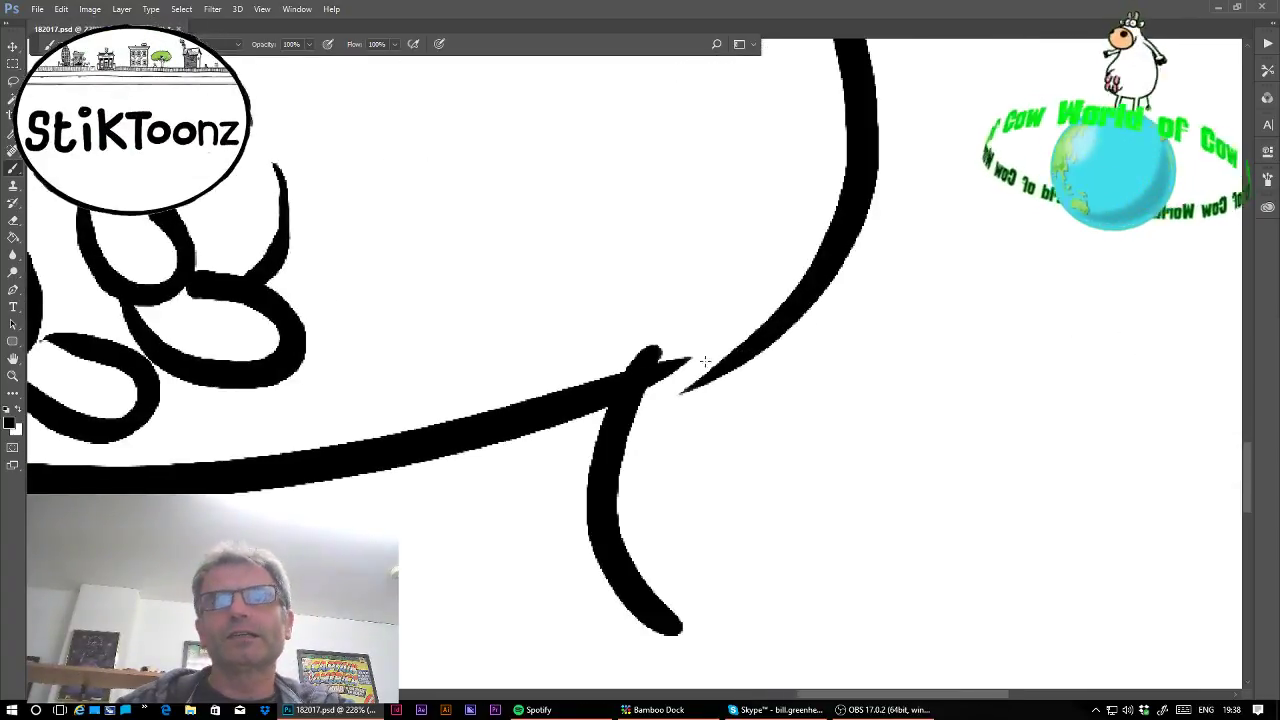
mouse_move(708, 358)
mouse_down()
mouse_move(673, 479)
mouse_move(696, 561)
mouse_move(740, 598)
mouse_up()
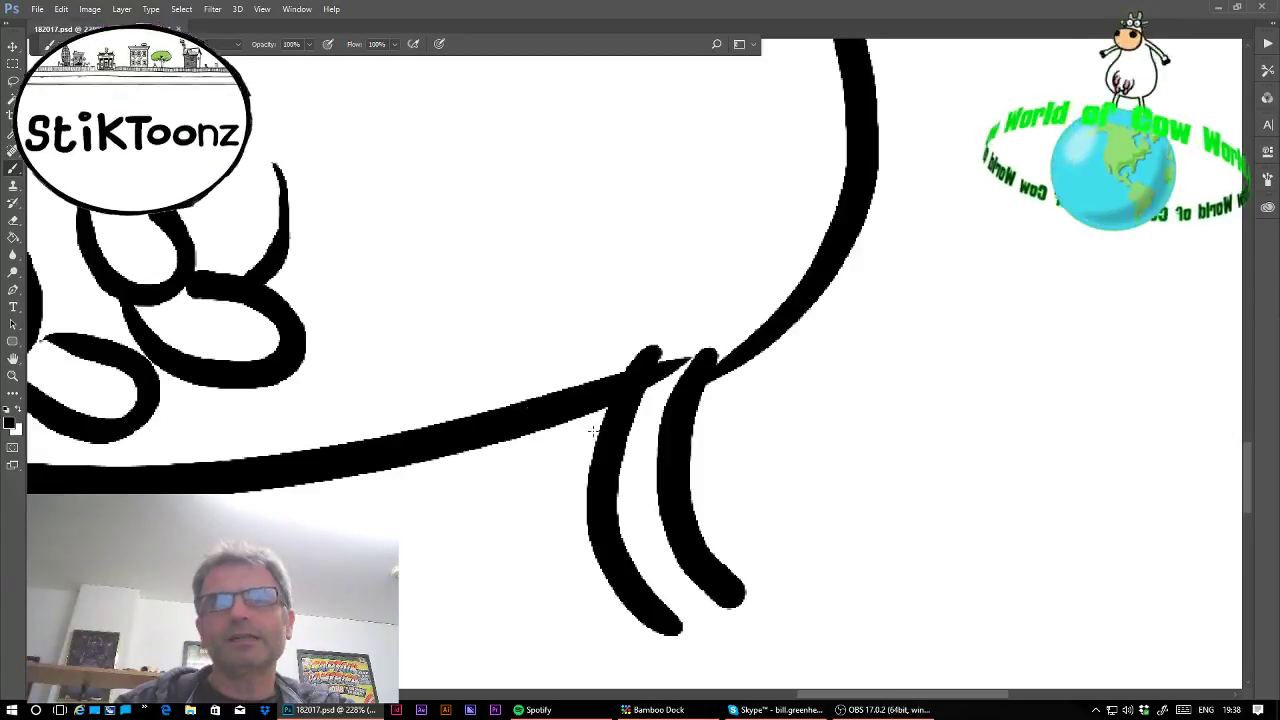
Erase the body outline where it crosses the tops of the hind and front legs.
click(13, 234)
click(13, 220)
mouse_move(690, 372)
mouse_down()
mouse_move(668, 345)
mouse_move(653, 392)
mouse_move(699, 333)
mouse_move(652, 434)
mouse_up()
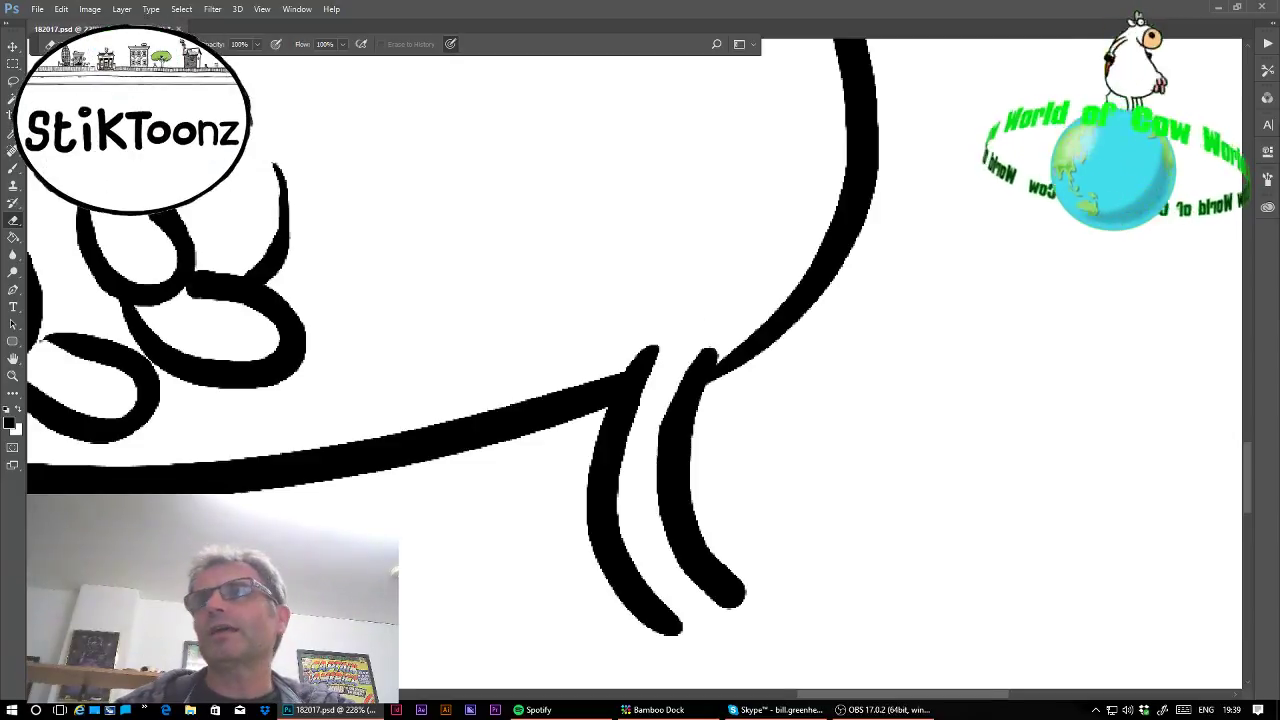
mouse_move(250, 450)
mouse_down()
mouse_move(995, 211)
mouse_move(1150, 231)
mouse_up()
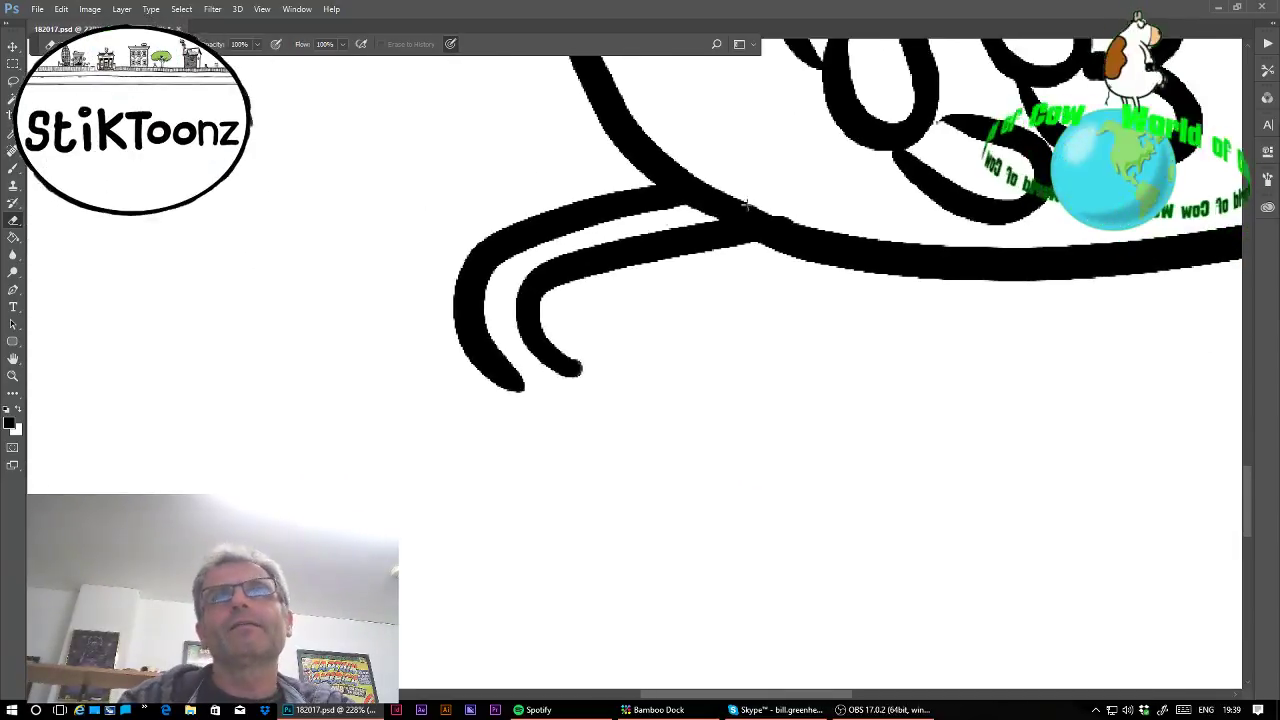
mouse_move(745, 205)
mouse_down()
mouse_move(685, 217)
mouse_move(803, 204)
mouse_move(660, 217)
mouse_up()
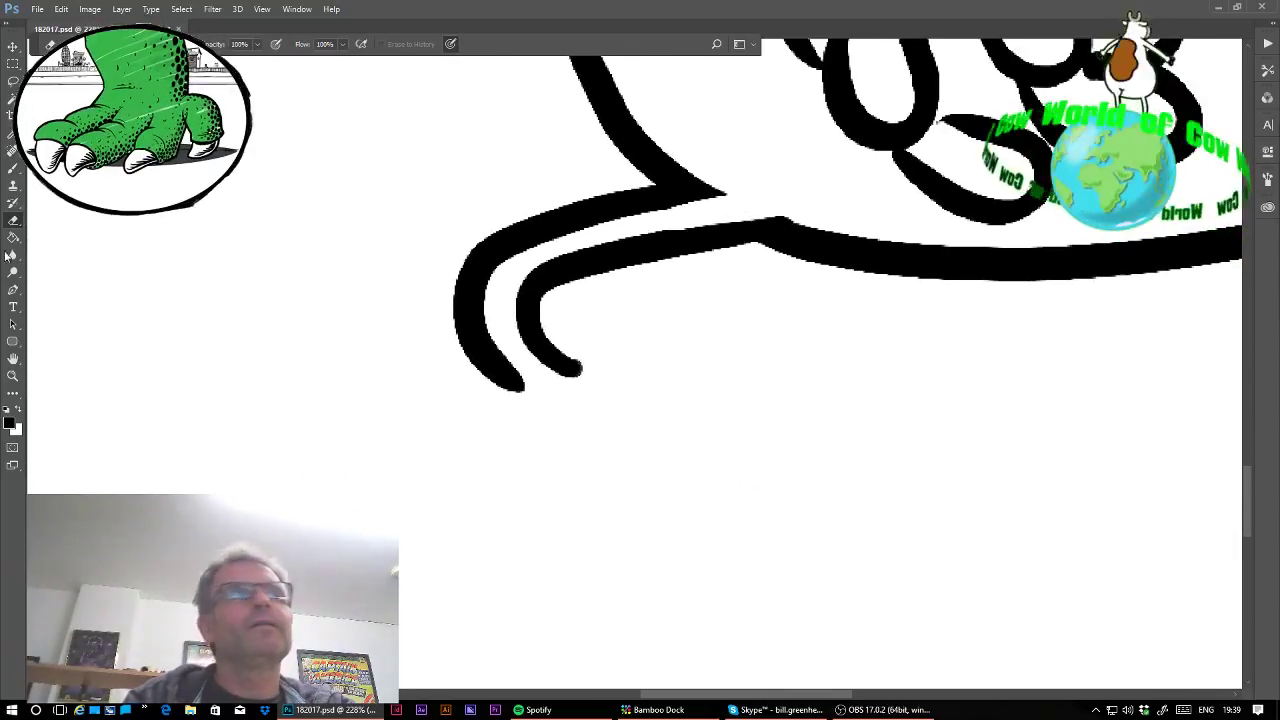
Draw a foot with an oval ankle and two rounded, black-shaded toes at the end of each leg with the Brush.
click(14, 170)
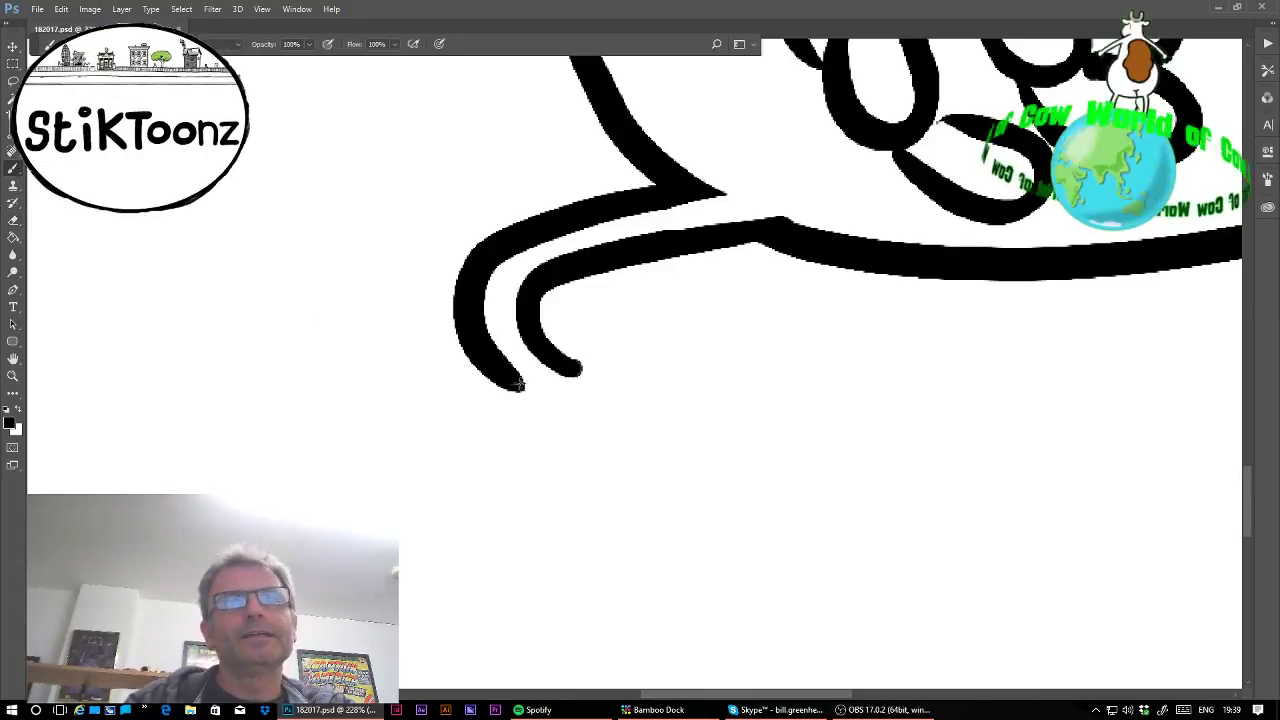
mouse_move(518, 385)
mouse_down()
mouse_move(482, 408)
mouse_move(535, 450)
mouse_move(625, 418)
mouse_move(575, 368)
mouse_up()
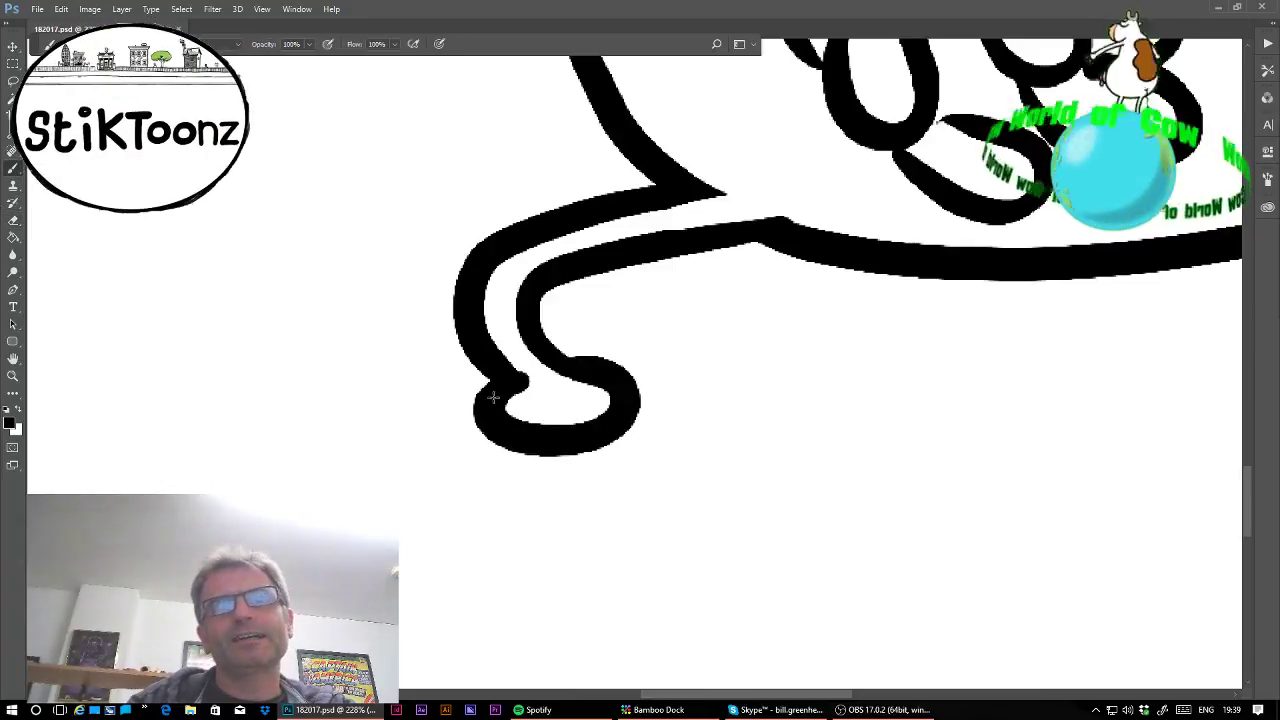
mouse_move(509, 440)
mouse_down()
mouse_move(475, 461)
mouse_move(485, 510)
mouse_move(567, 488)
mouse_move(544, 487)
mouse_move(542, 470)
mouse_move(585, 451)
mouse_move(567, 488)
mouse_move(607, 512)
mouse_move(669, 494)
mouse_move(607, 435)
mouse_move(610, 478)
mouse_up()
drag(1050, 400, 241, 380)
mouse_move(758, 384)
mouse_down()
mouse_move(740, 432)
mouse_move(778, 454)
mouse_move(833, 451)
mouse_move(869, 428)
mouse_move(878, 403)
mouse_move(840, 377)
mouse_up()
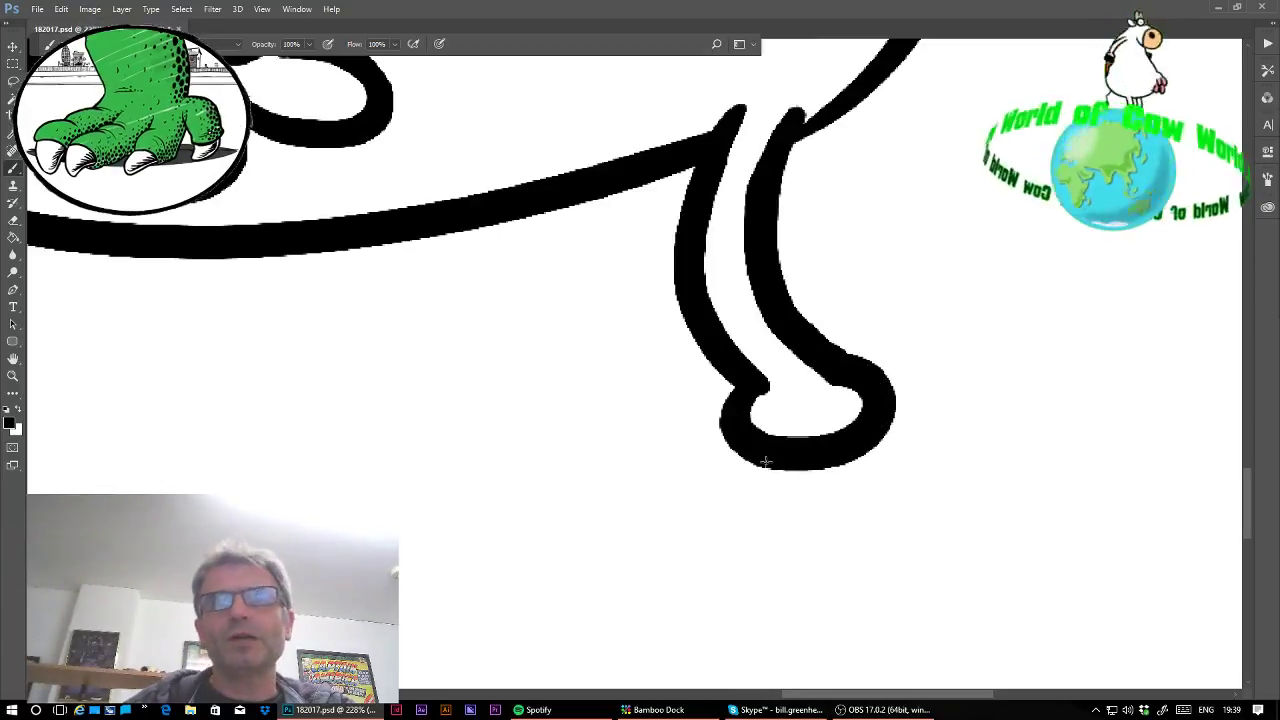
mouse_move(765, 462)
mouse_down()
mouse_move(726, 521)
mouse_move(784, 527)
mouse_move(817, 460)
mouse_move(808, 509)
mouse_move(826, 463)
mouse_move(841, 460)
mouse_move(829, 515)
mouse_move(894, 521)
mouse_move(916, 492)
mouse_move(877, 458)
mouse_move(871, 483)
mouse_move(878, 432)
mouse_move(904, 467)
mouse_up()
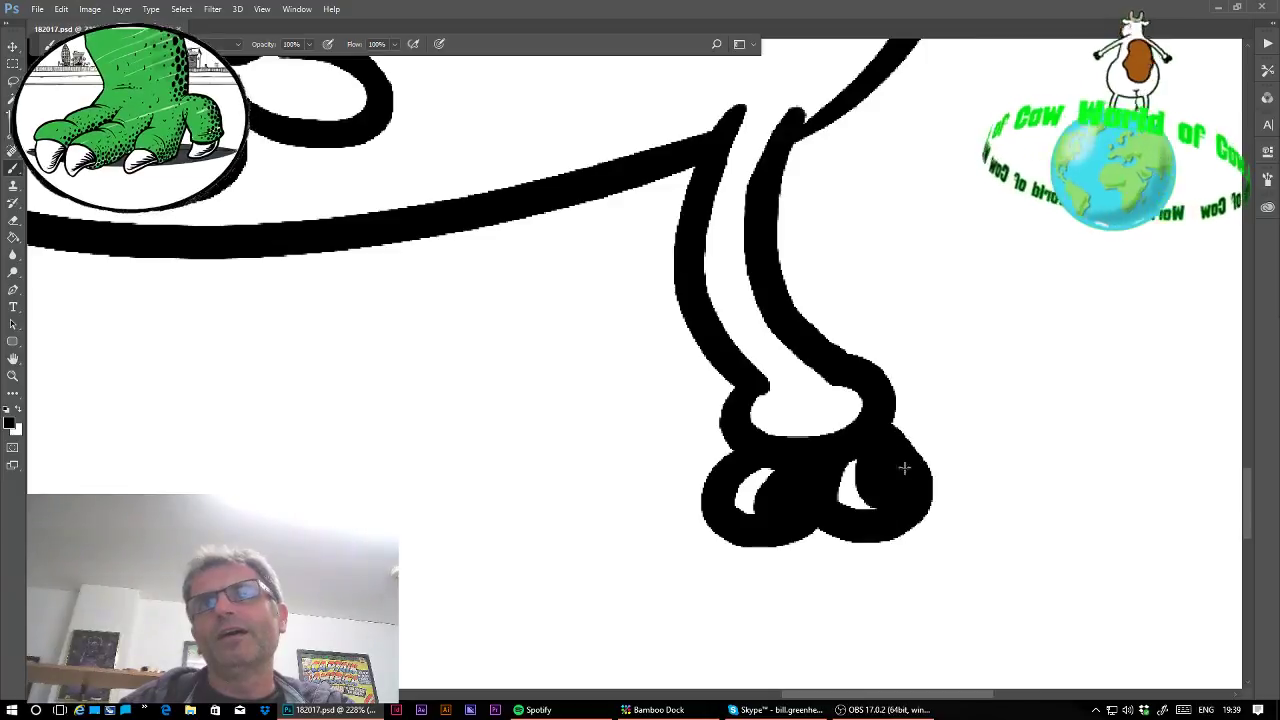
Draw a wavy-edged patch on the hat cow's back and a thin wavy tail with a tufted tip at its rear.
scroll(642, 368, down, 10)
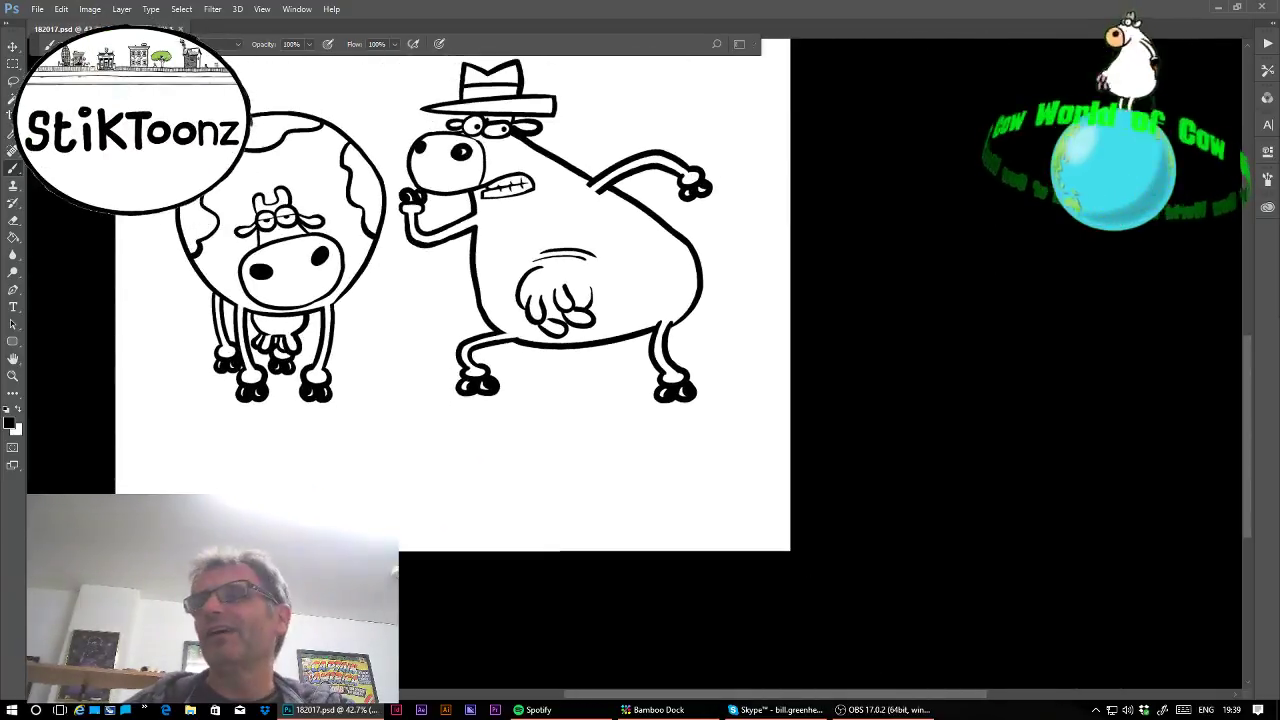
mouse_move(596, 197)
mouse_down()
mouse_move(637, 258)
mouse_move(697, 275)
mouse_move(724, 362)
mouse_up()
click(14, 375)
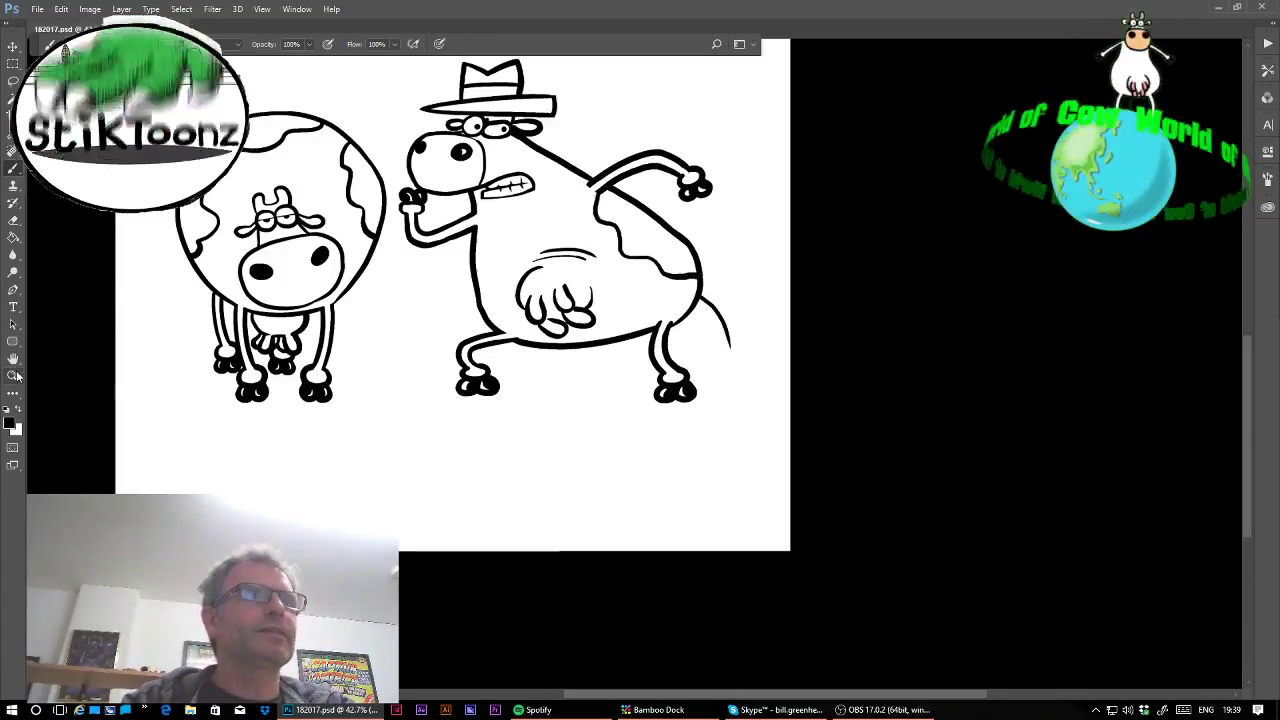
click(829, 330)
click(705, 335)
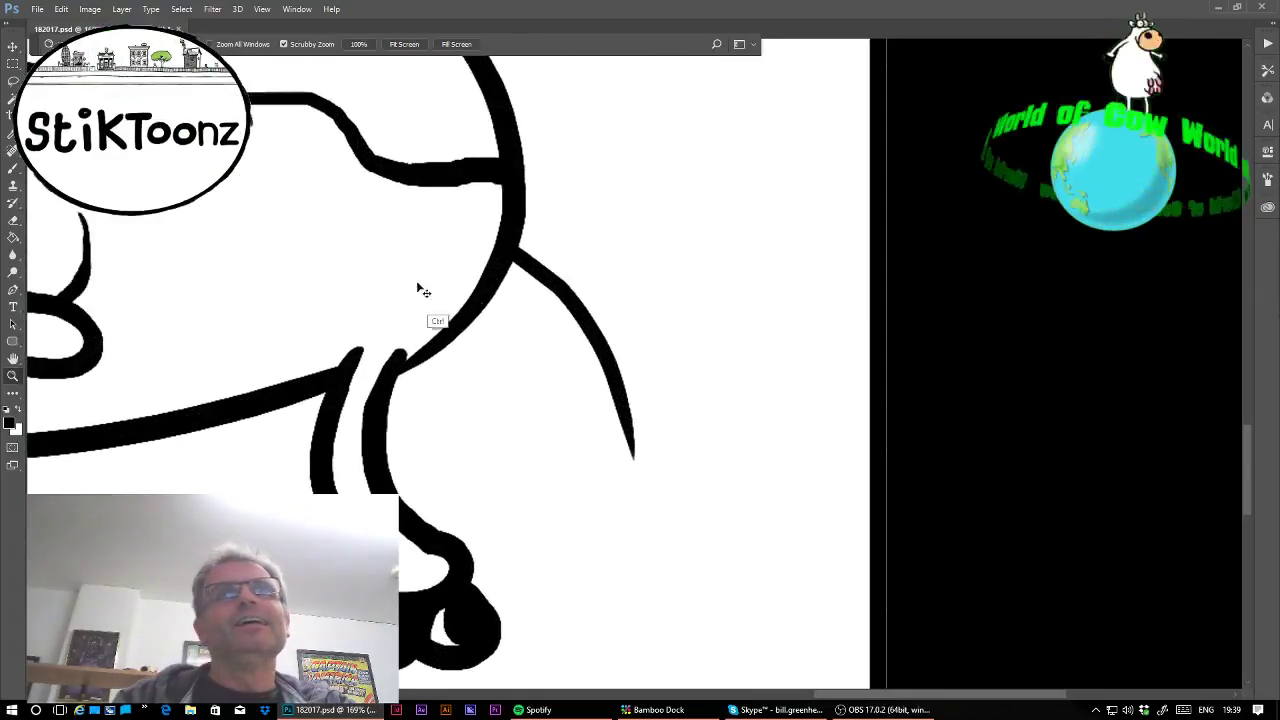
click(14, 169)
mouse_move(485, 300)
mouse_down()
mouse_move(552, 343)
mouse_move(629, 338)
mouse_move(736, 269)
mouse_move(726, 265)
mouse_move(715, 314)
mouse_move(748, 281)
mouse_move(723, 272)
mouse_move(710, 310)
mouse_up()
mouse_move(484, 308)
mouse_down()
mouse_move(512, 344)
mouse_move(481, 323)
mouse_move(538, 350)
mouse_move(554, 336)
mouse_up()
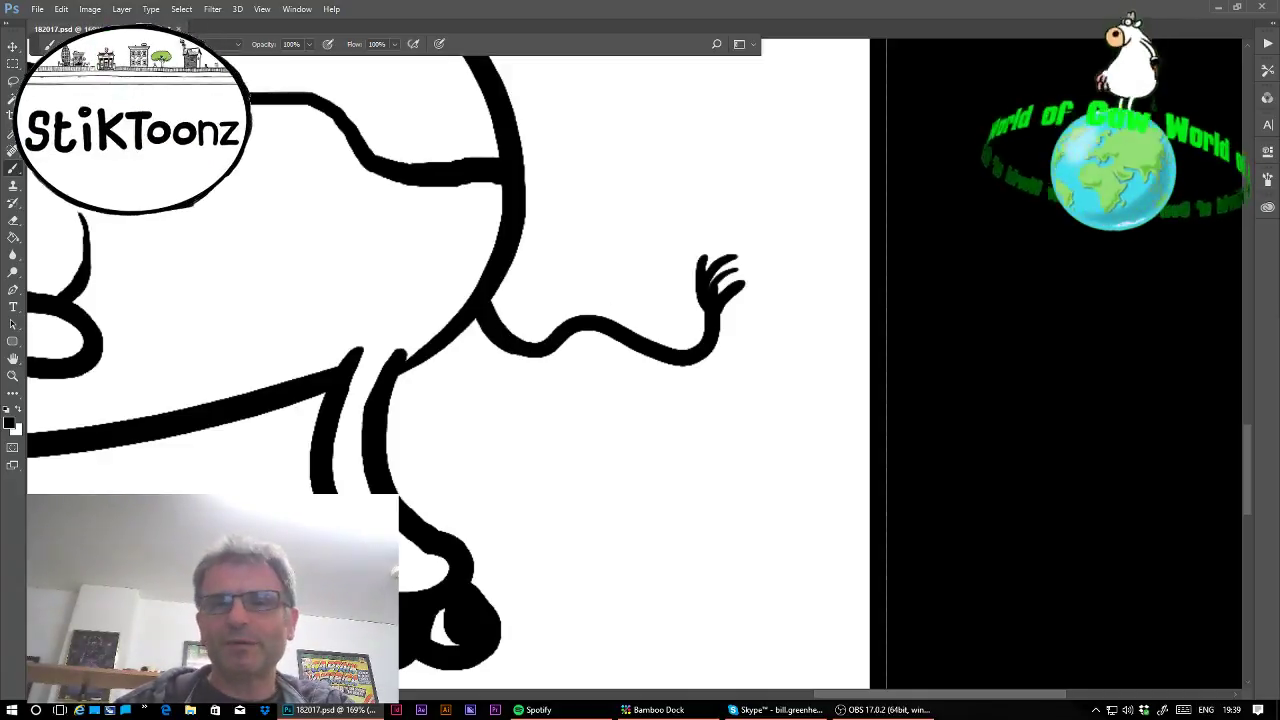
Try scaling the hat cow down to about 85% with Free Transform and shifting it away from the round cow.
scroll(638, 366, down, 8)
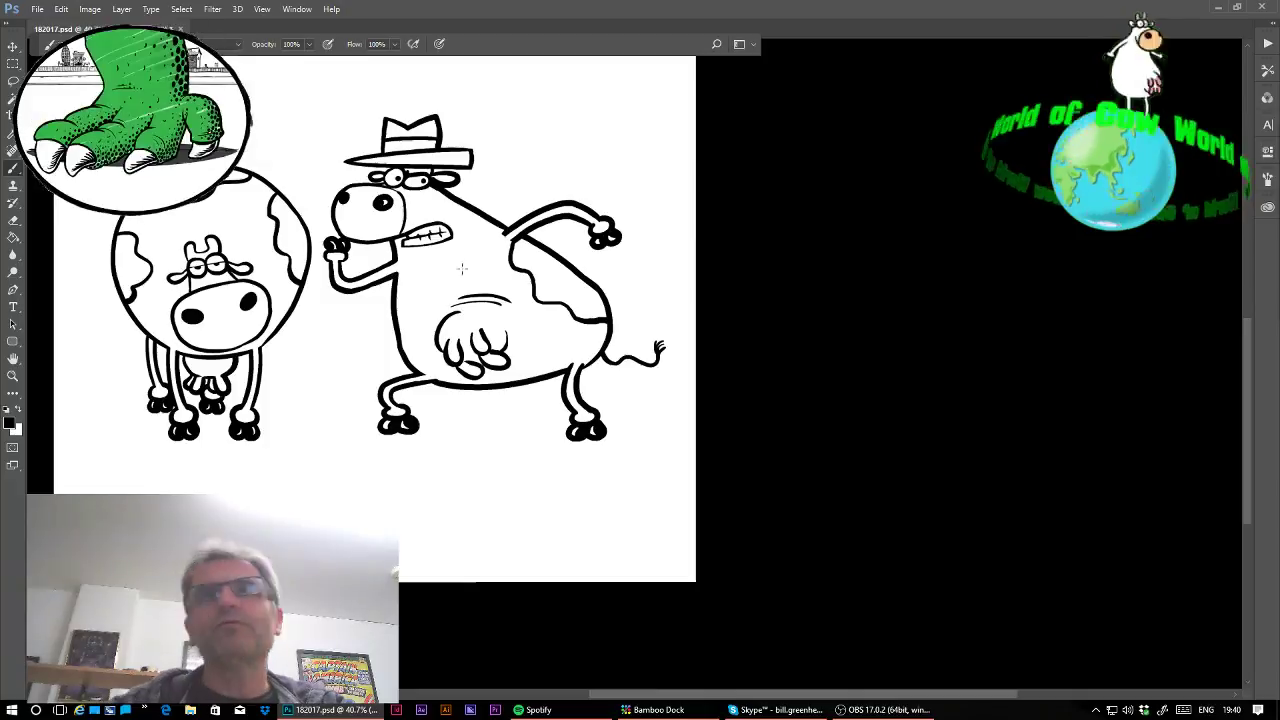
click(62, 9)
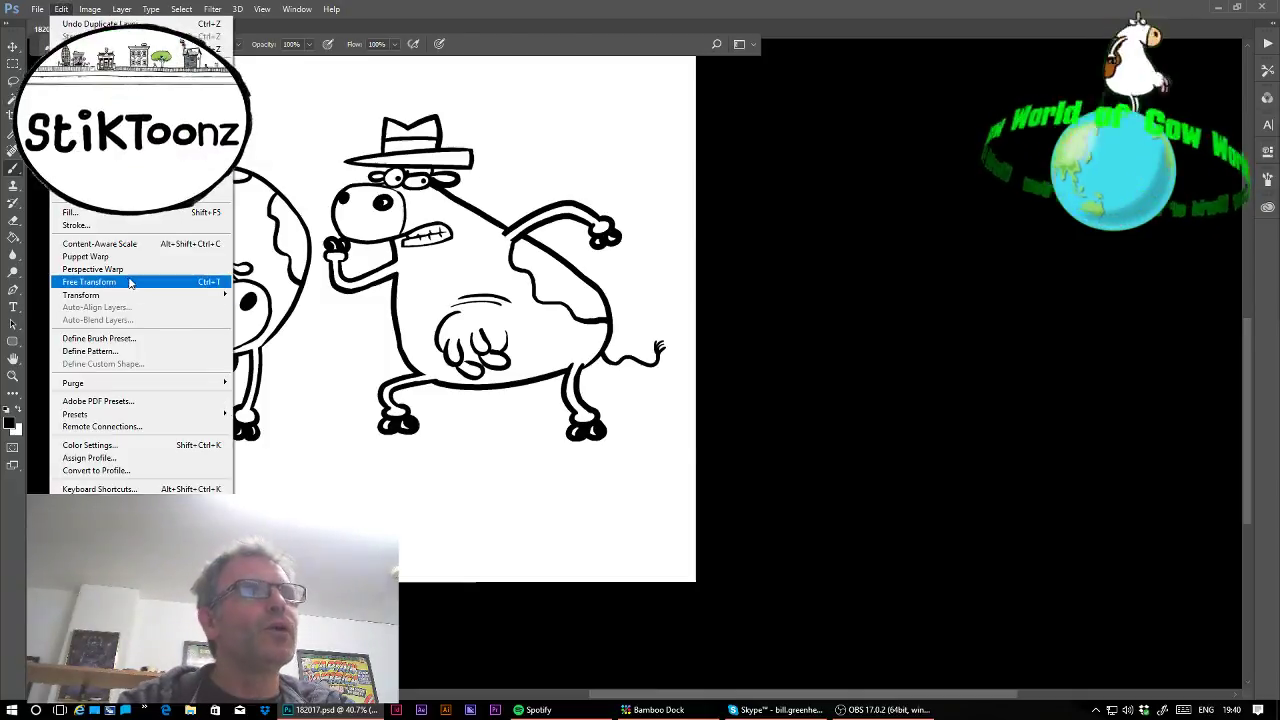
click(200, 278)
drag(667, 114, 611, 163)
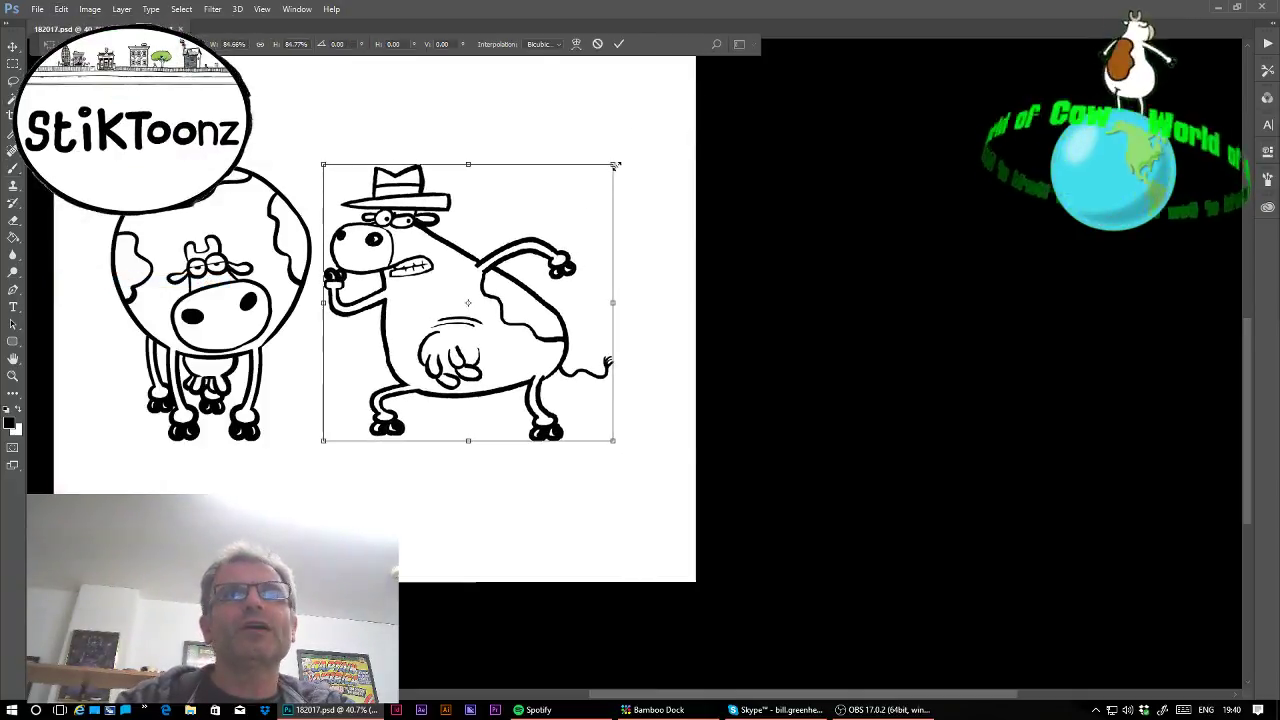
drag(542, 238, 571, 230)
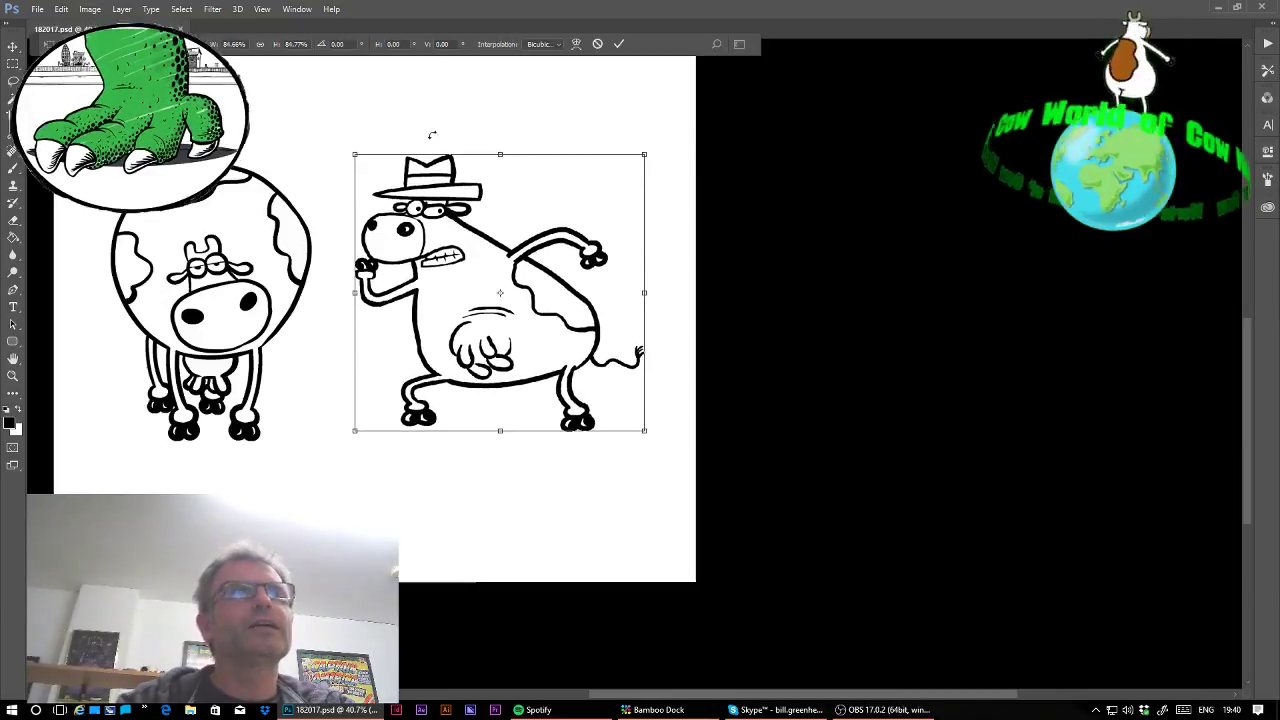
click(263, 44)
key(Return)
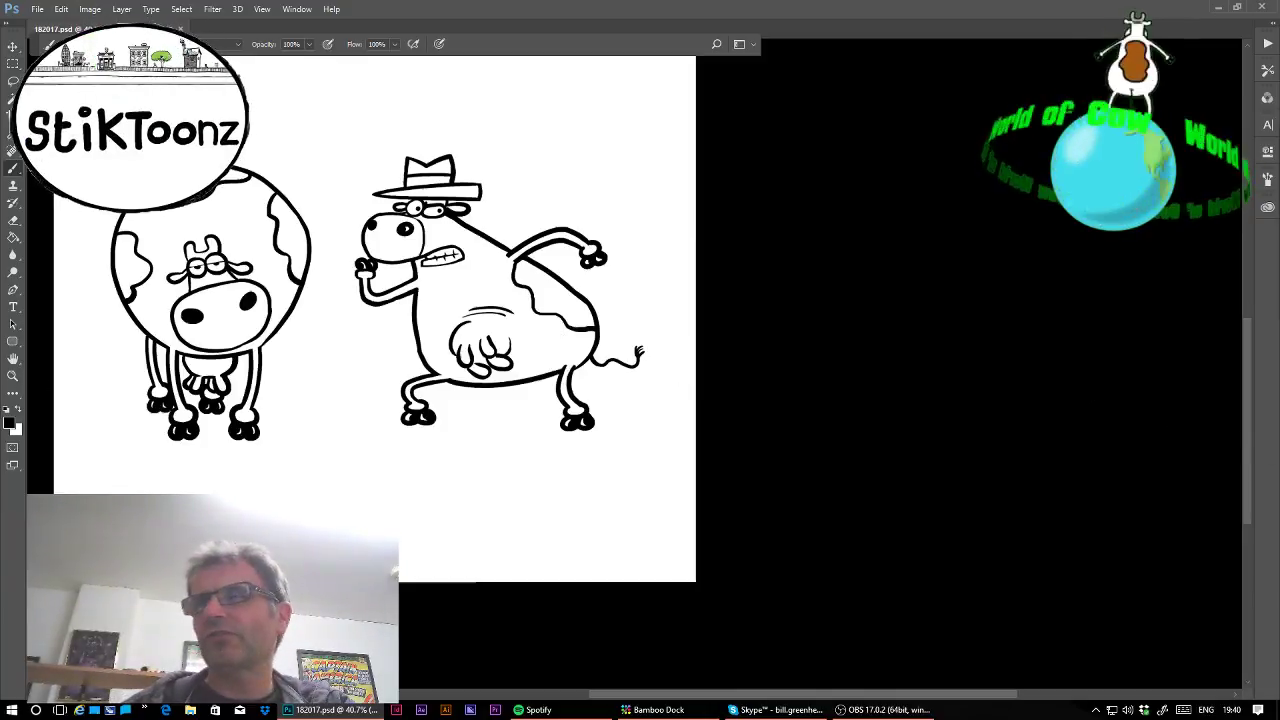
Restore the full-size hat cow, remove the reduced copy overlapping it and clear the selection.
click(13, 64)
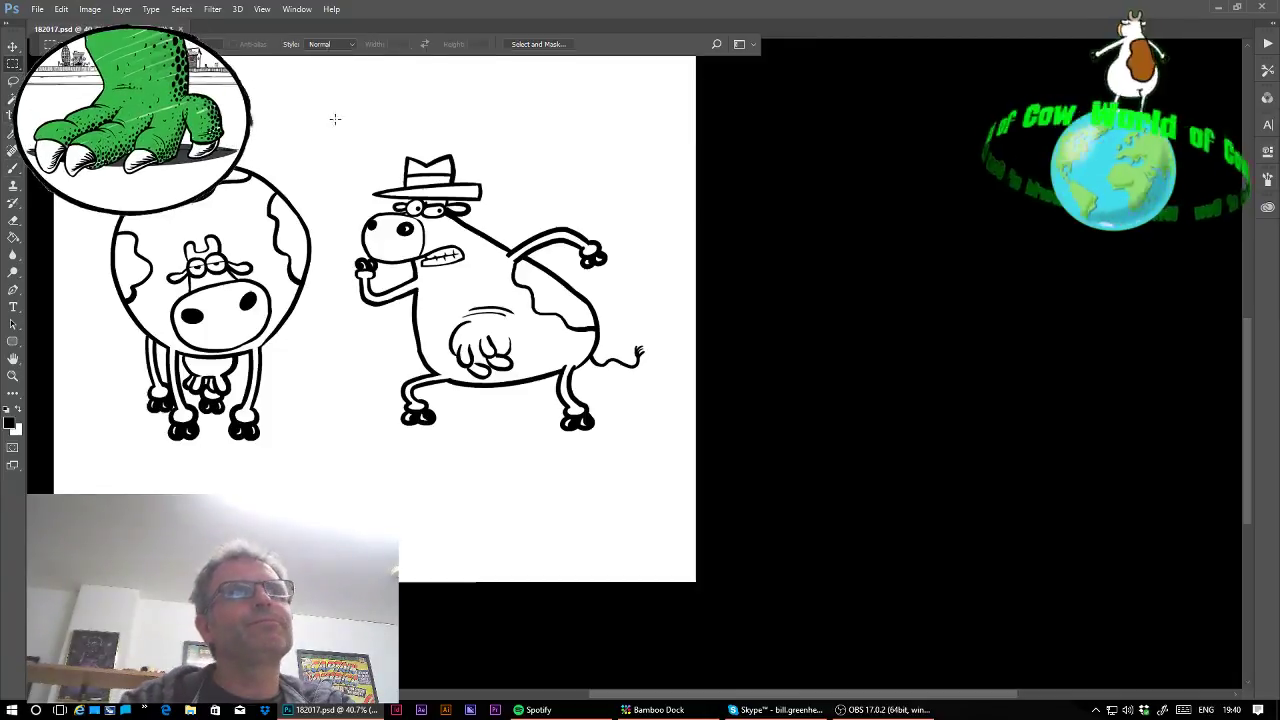
drag(332, 116, 684, 468)
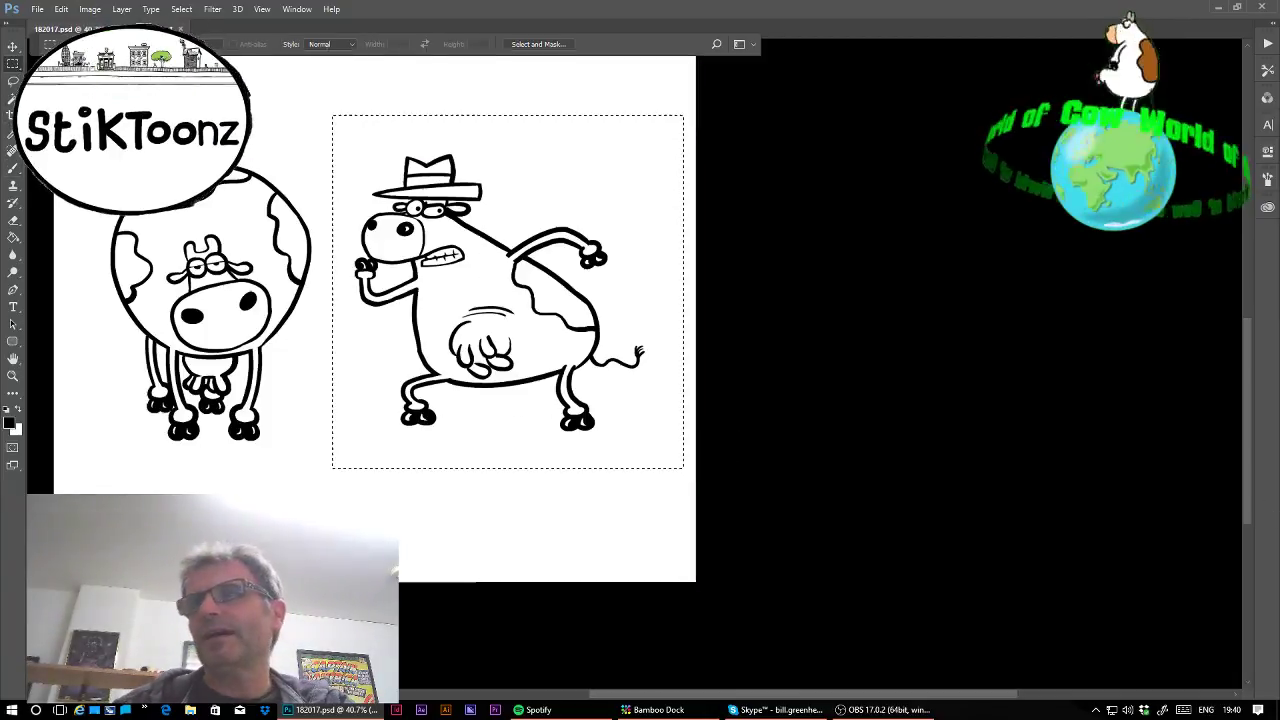
key(ctrl+comma)
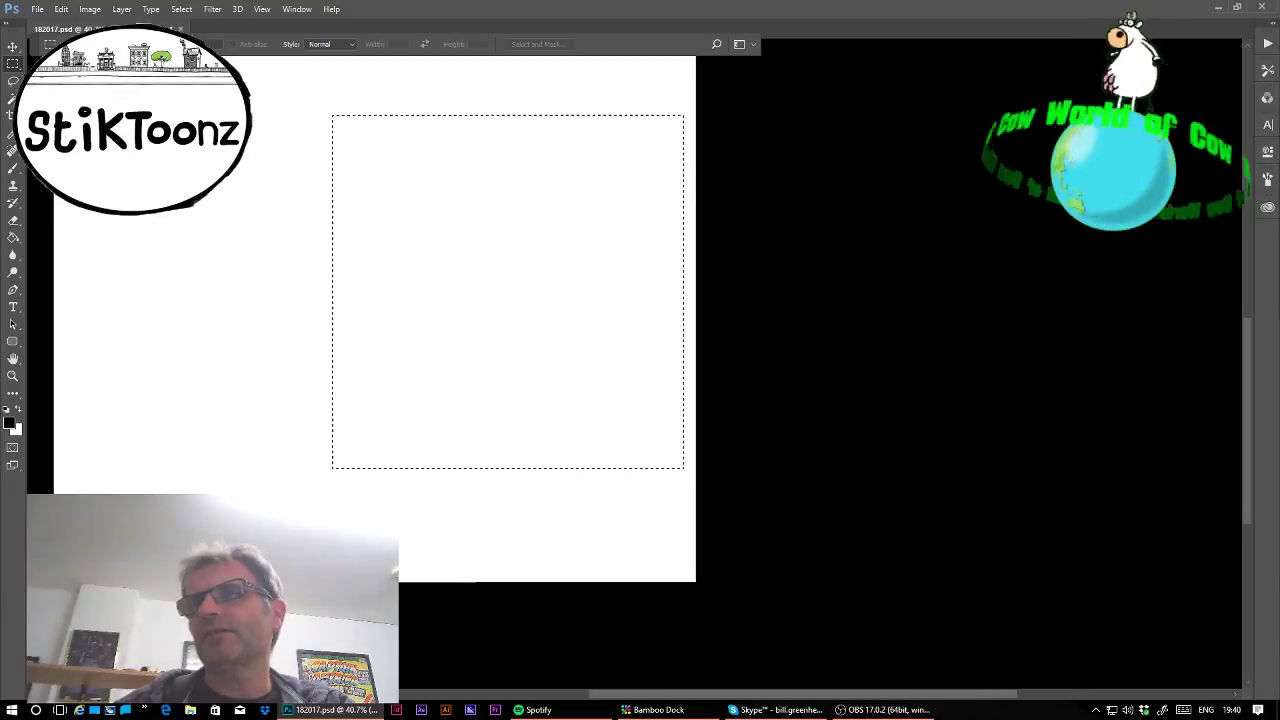
key(ctrl+v)
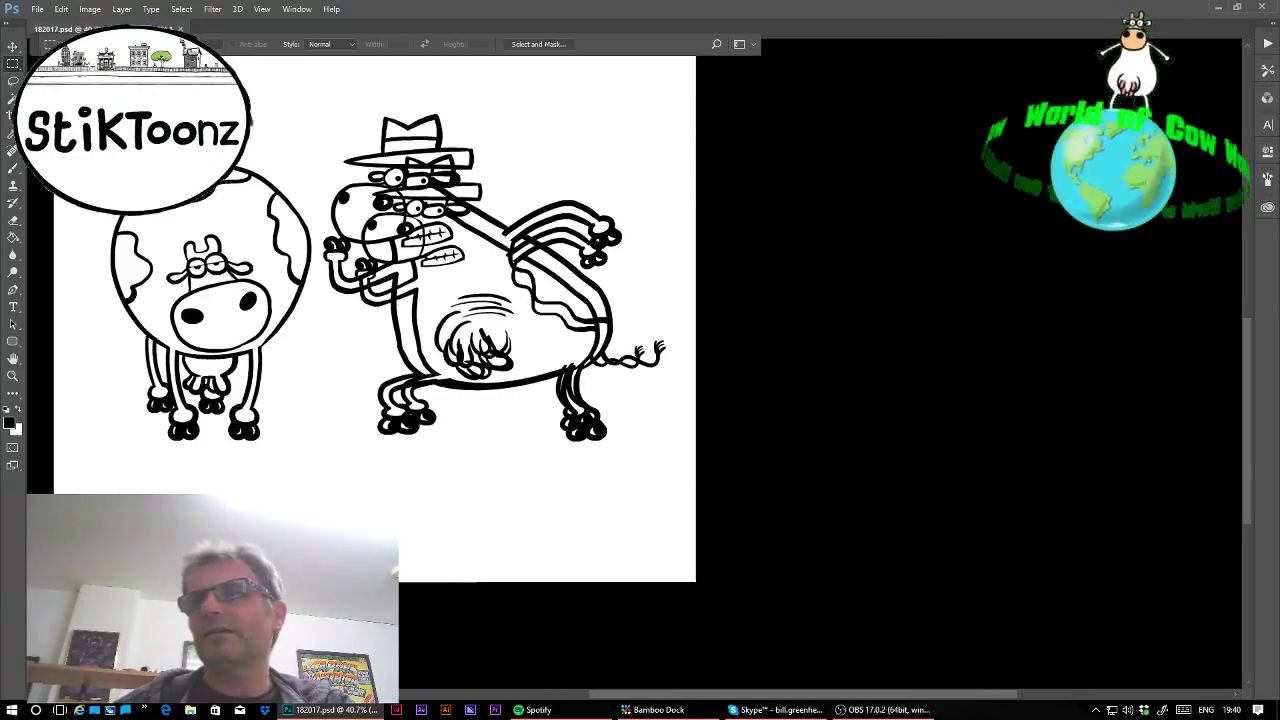
key(l)
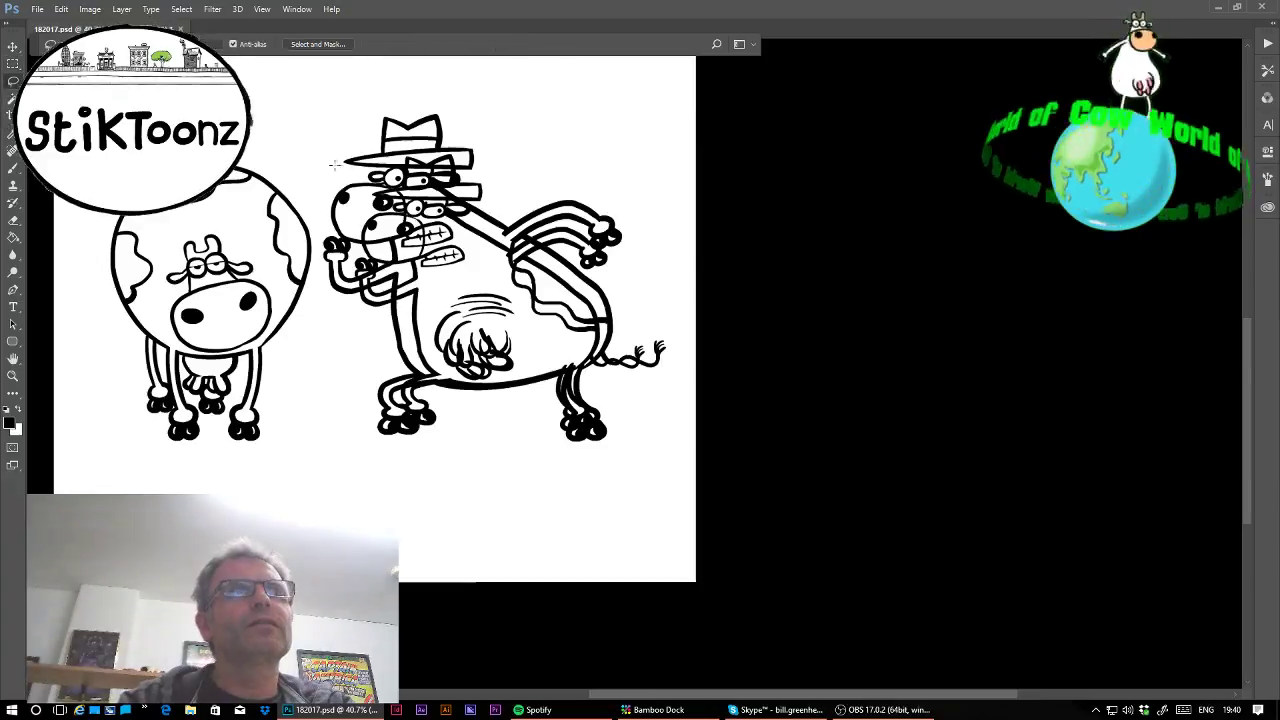
mouse_move(334, 164)
mouse_down()
mouse_move(332, 263)
mouse_move(752, 308)
mouse_move(390, 96)
mouse_up()
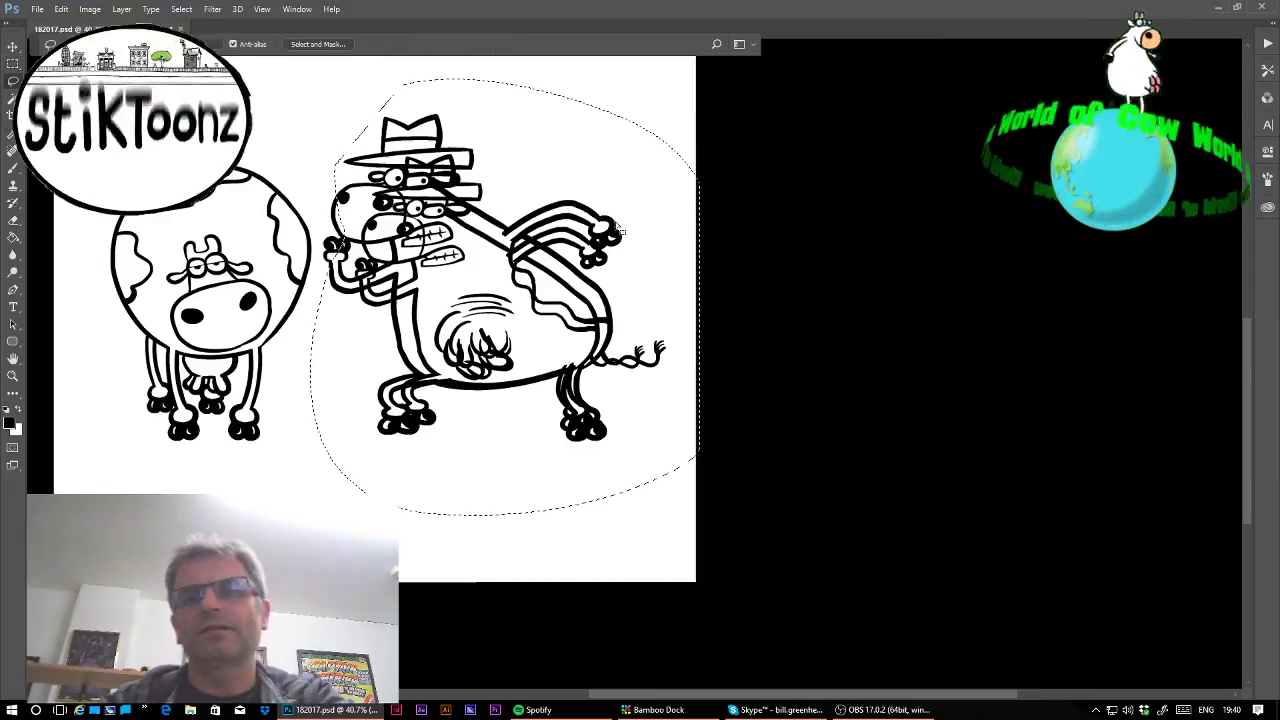
key(ctrl+d)
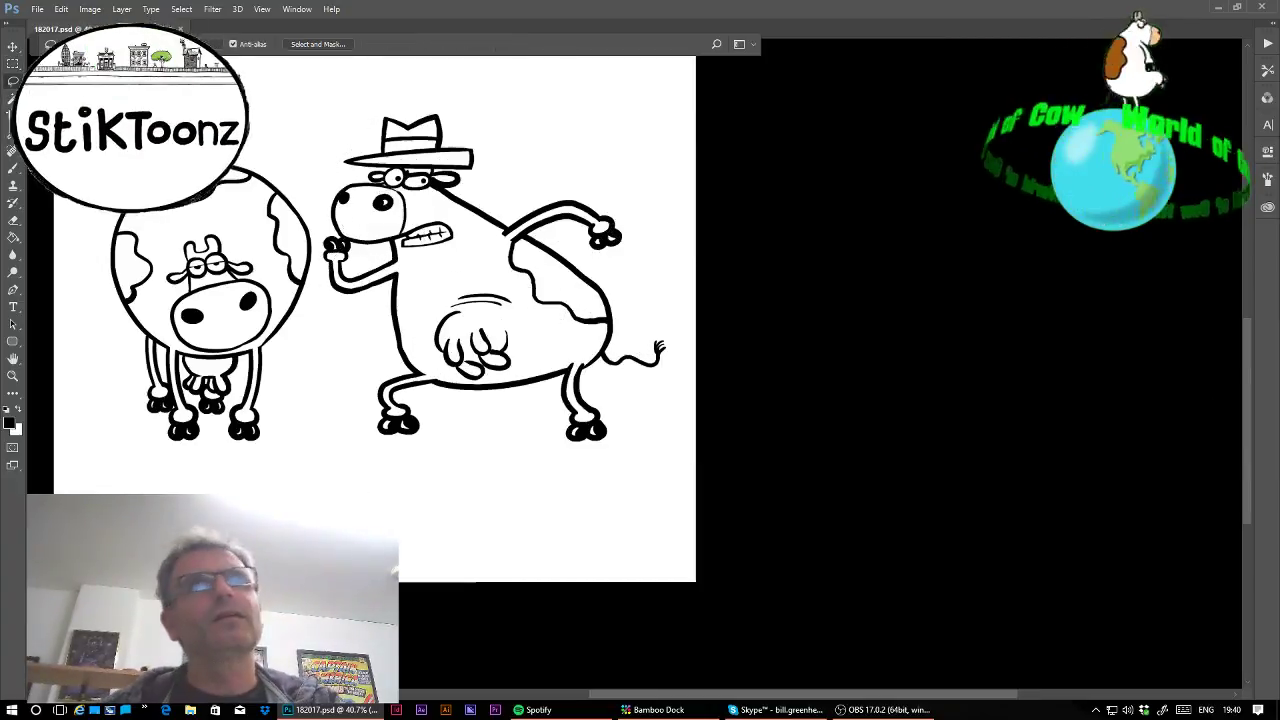
Move the round cow slightly left and down, and the hat cow slightly right and down on the page.
mouse_move(542, 363)
mouse_down()
mouse_move(561, 375)
mouse_move(530, 372)
mouse_up()
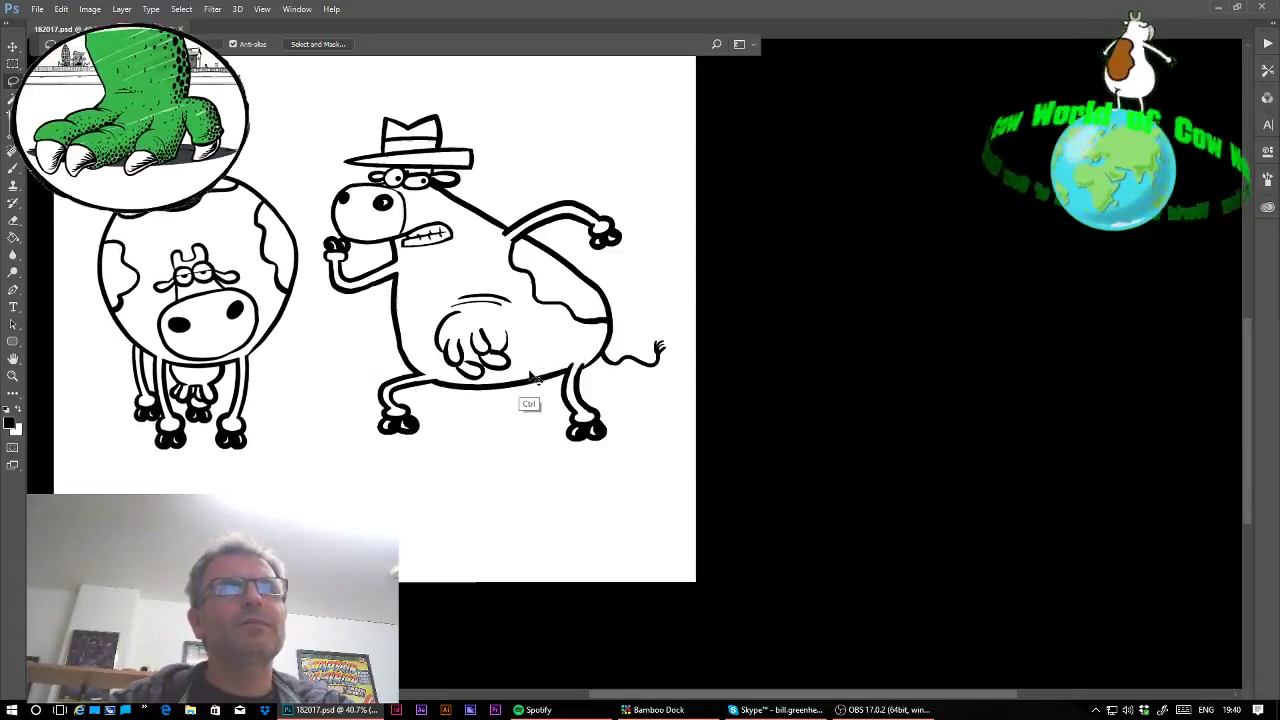
mouse_move(616, 360)
mouse_down()
mouse_move(644, 377)
mouse_move(625, 372)
mouse_up()
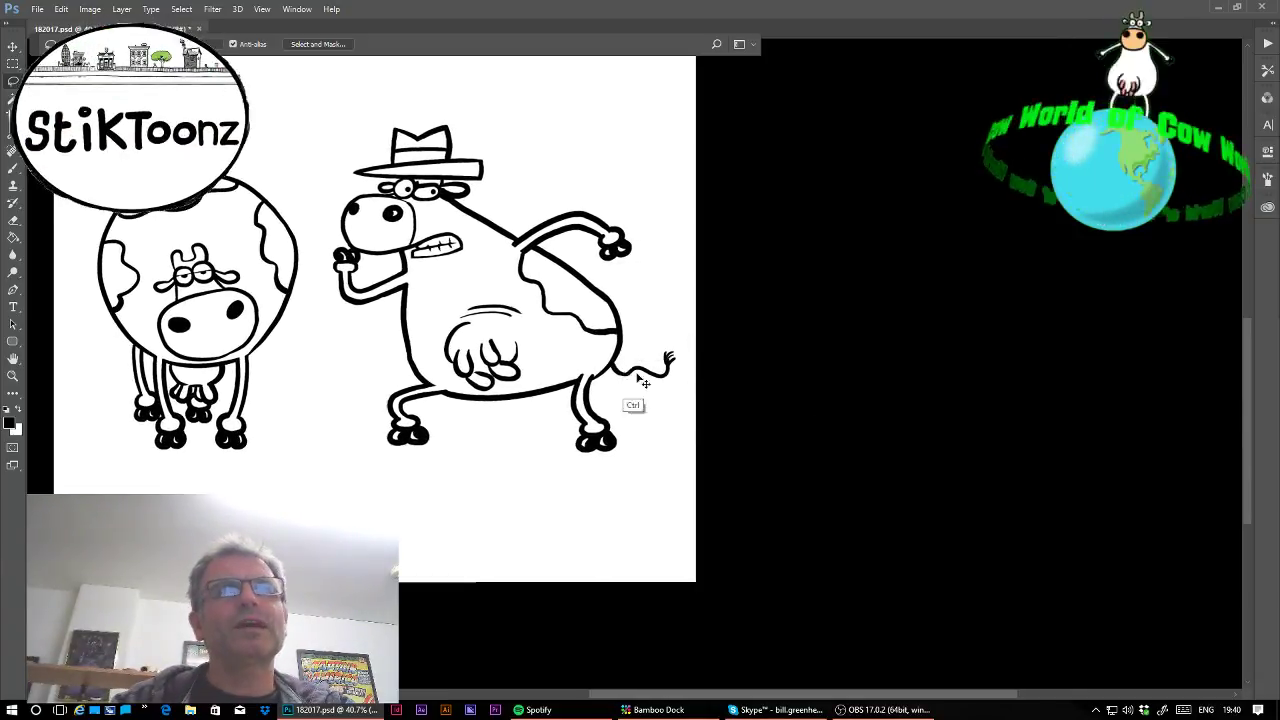
Try to smooth the kink in the hat cow's front body outline using a freehand Lasso selection.
click(12, 375)
drag(403, 327, 523, 357)
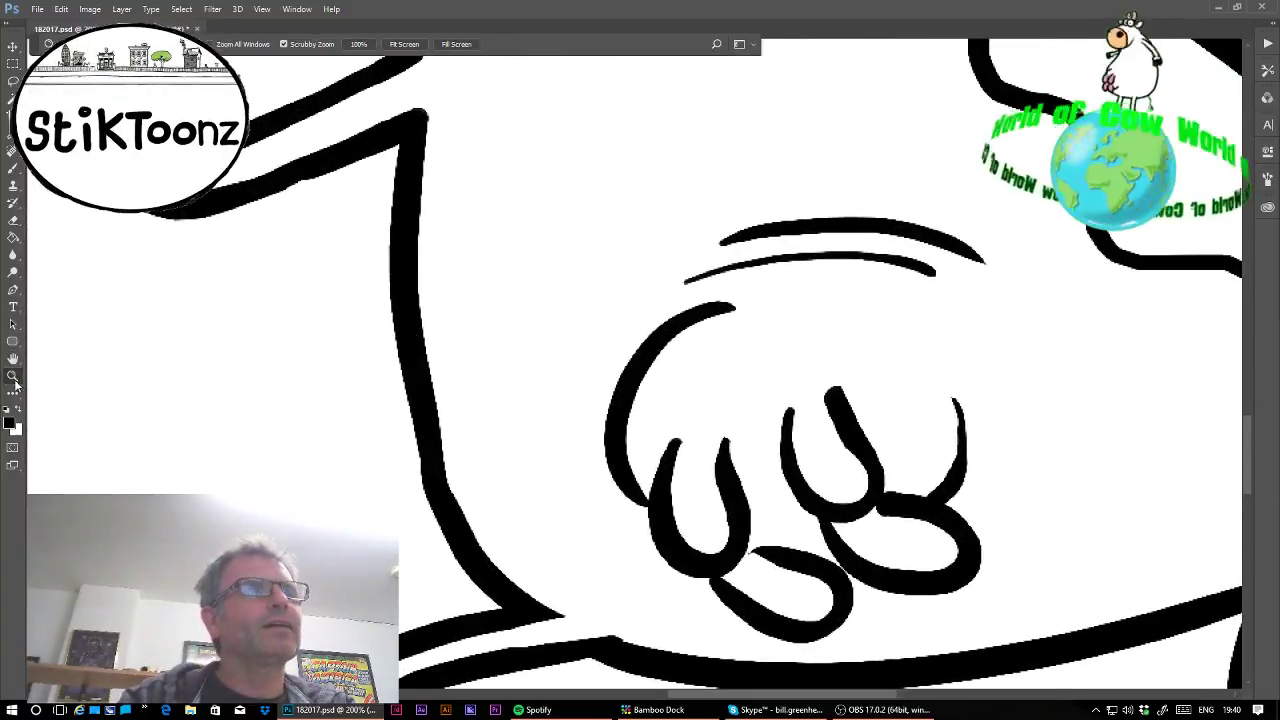
drag(397, 408, 430, 410)
key(l)
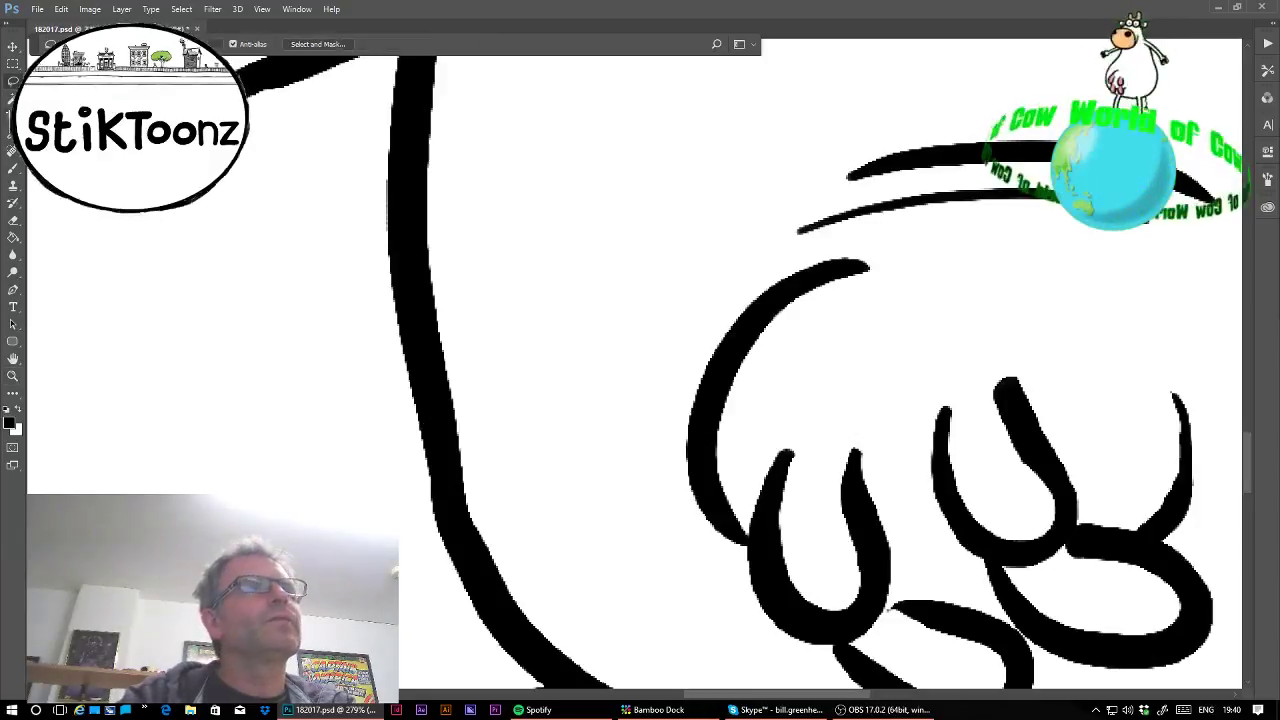
mouse_move(428, 313)
mouse_down()
mouse_move(438, 421)
mouse_move(479, 518)
mouse_up()
key(alt+BackSpace)
key(ctrl+d)
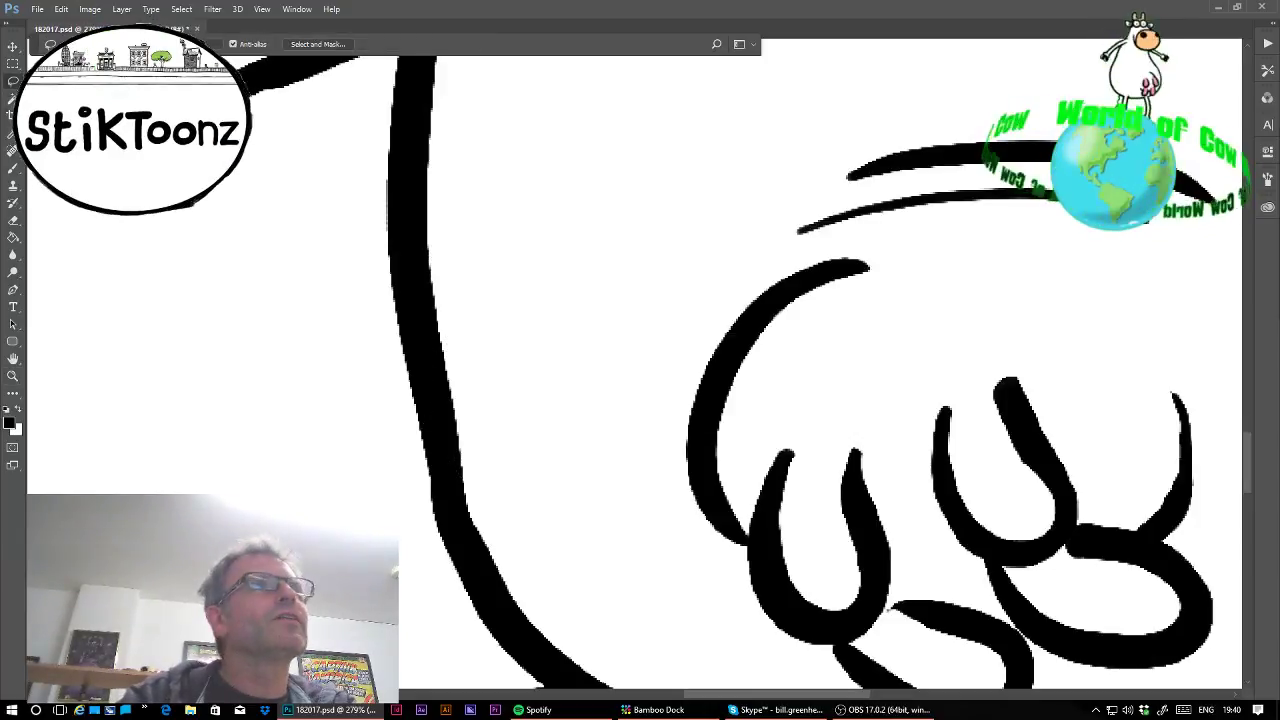
Cut away the bulge on the inner edge of the hat cow's front body outline with a Polygonal Lasso selection.
click(70, 96)
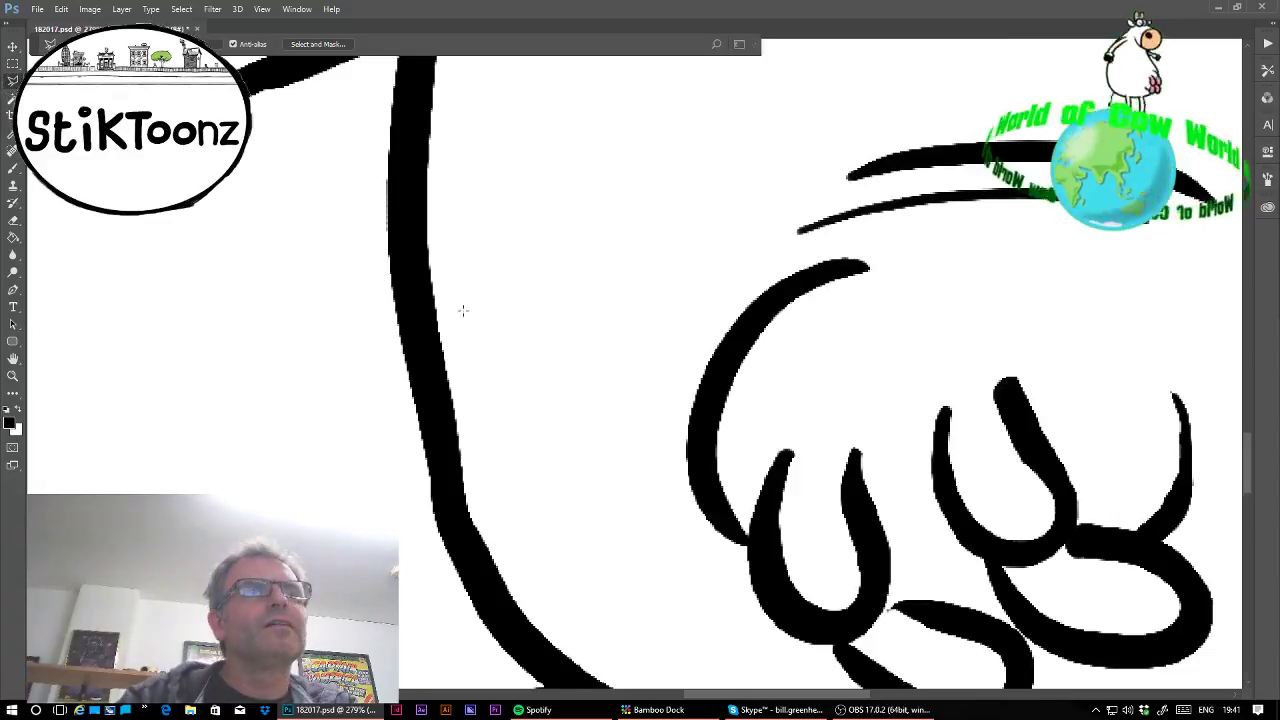
click(432, 271)
click(437, 348)
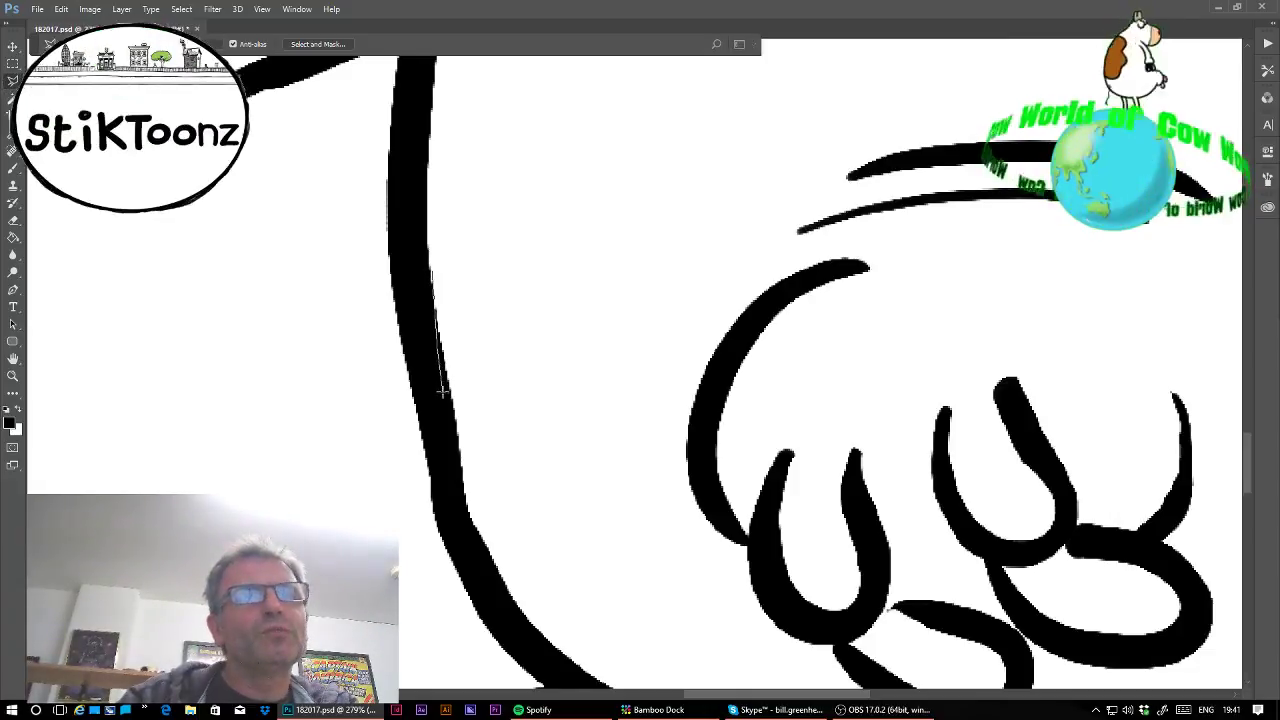
click(442, 396)
click(451, 449)
click(460, 491)
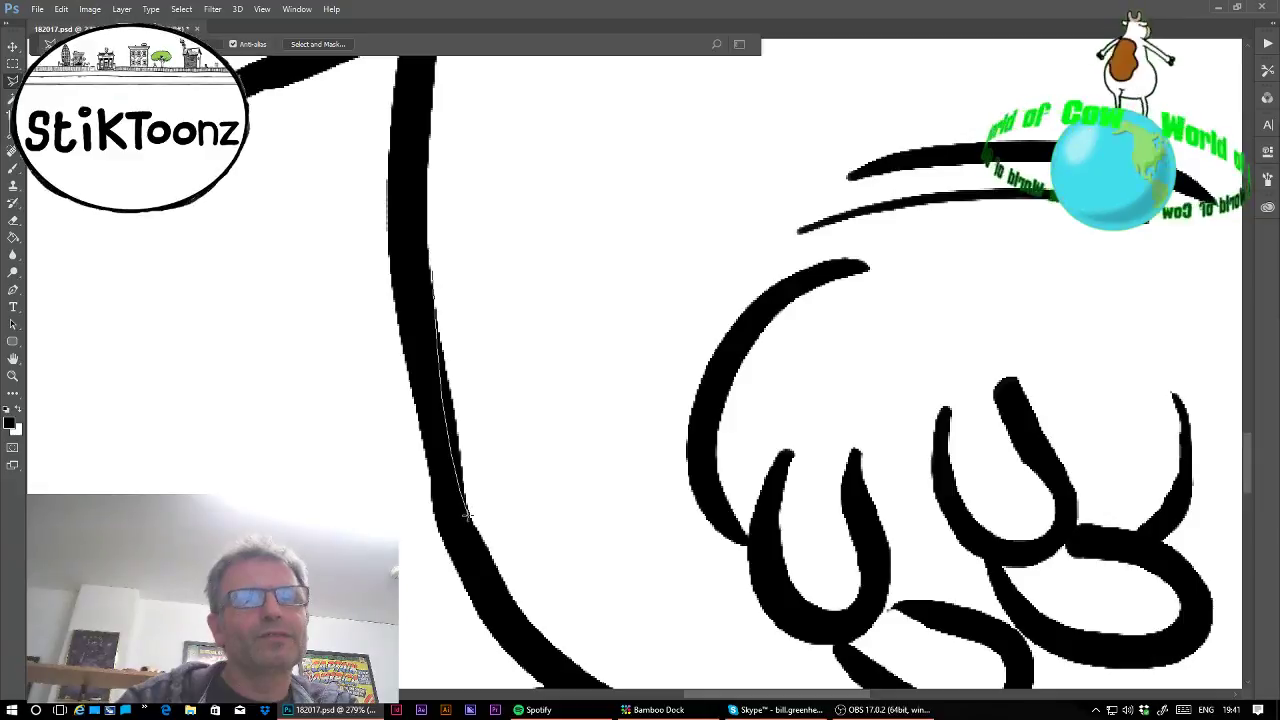
click(470, 516)
click(486, 536)
click(509, 516)
click(515, 461)
click(511, 372)
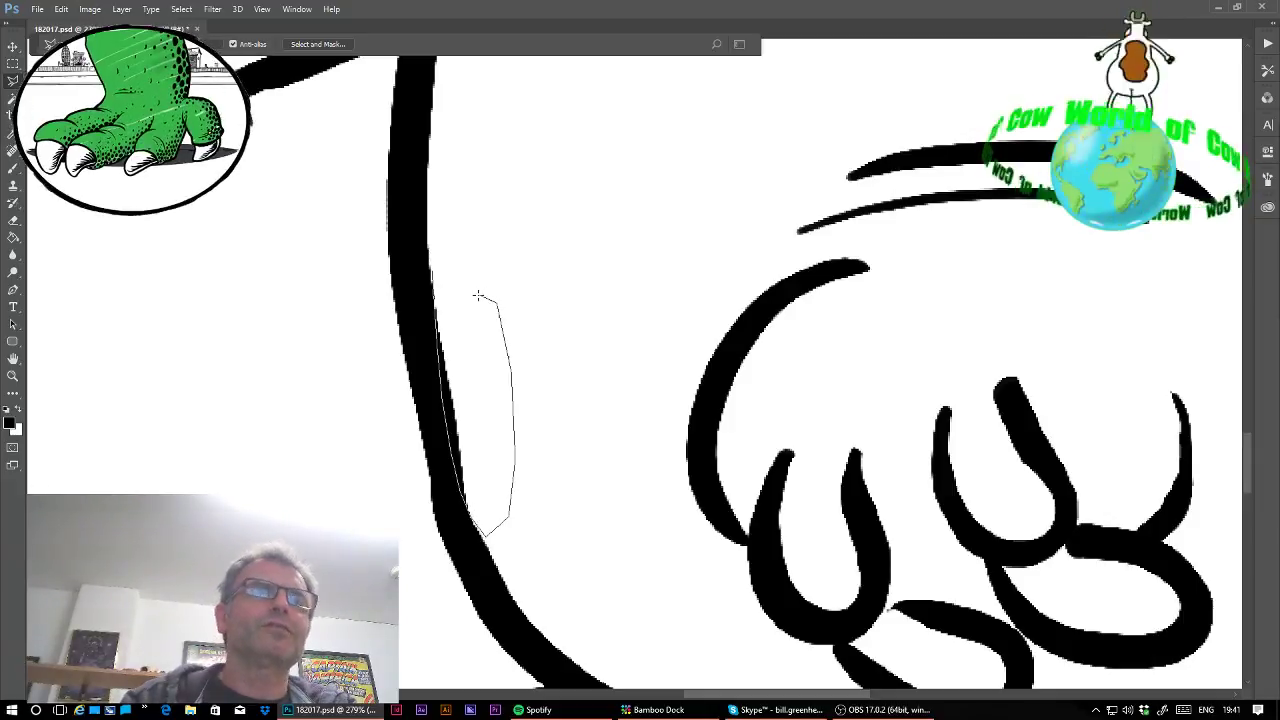
click(432, 271)
key(Delete)
key(ctrl+d)
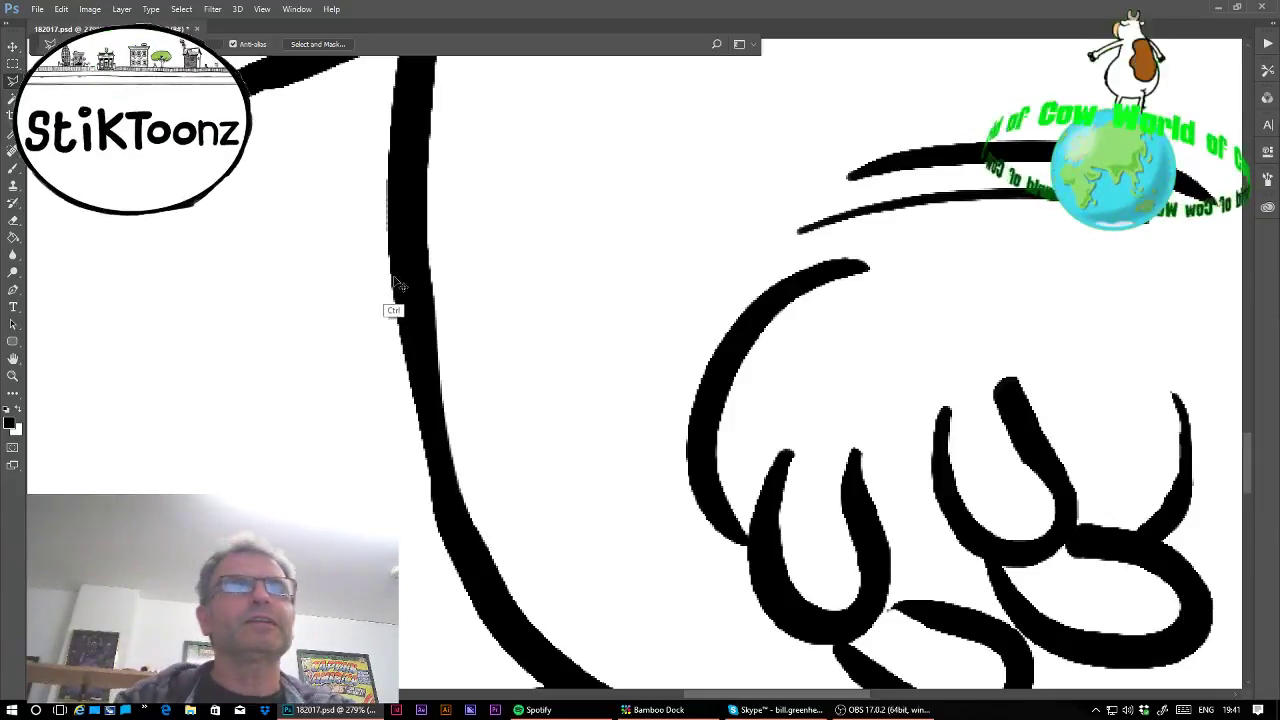
Select a sliver along the outer edge of the same body outline and fill it black with the Brush.
click(389, 261)
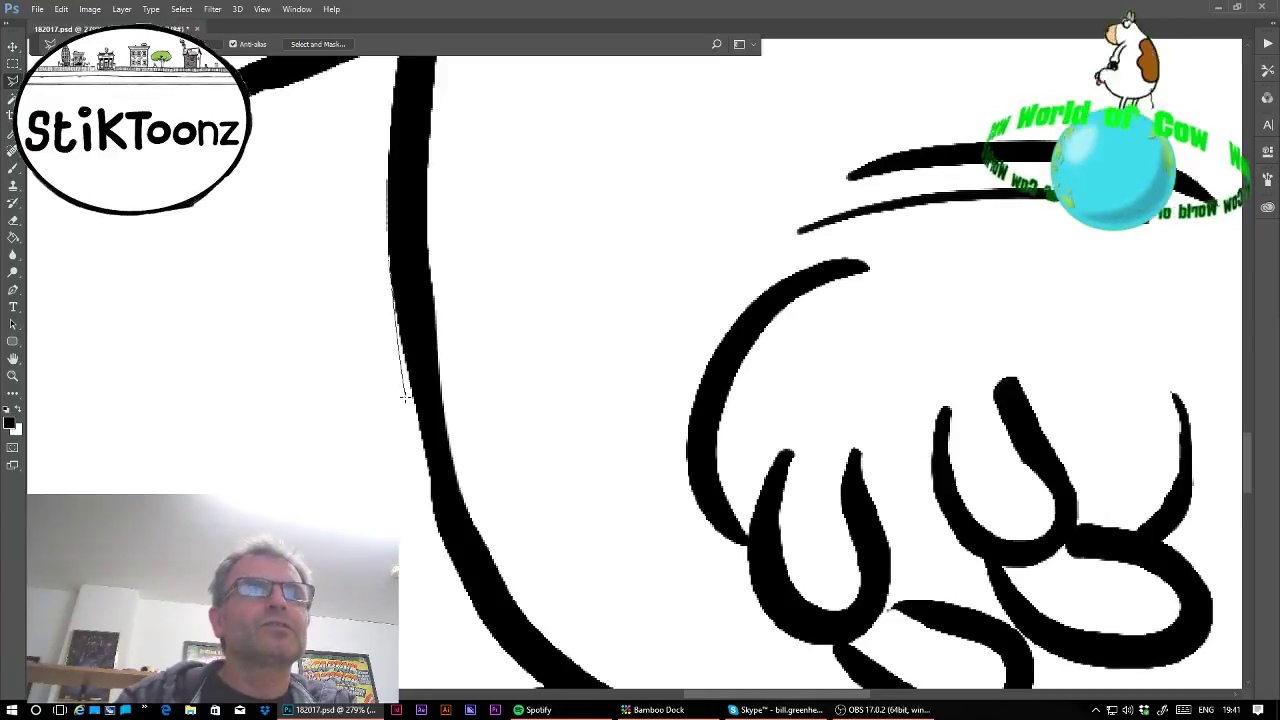
mouse_move(405, 397)
mouse_down()
mouse_move(447, 545)
mouse_move(423, 334)
mouse_move(392, 266)
mouse_up()
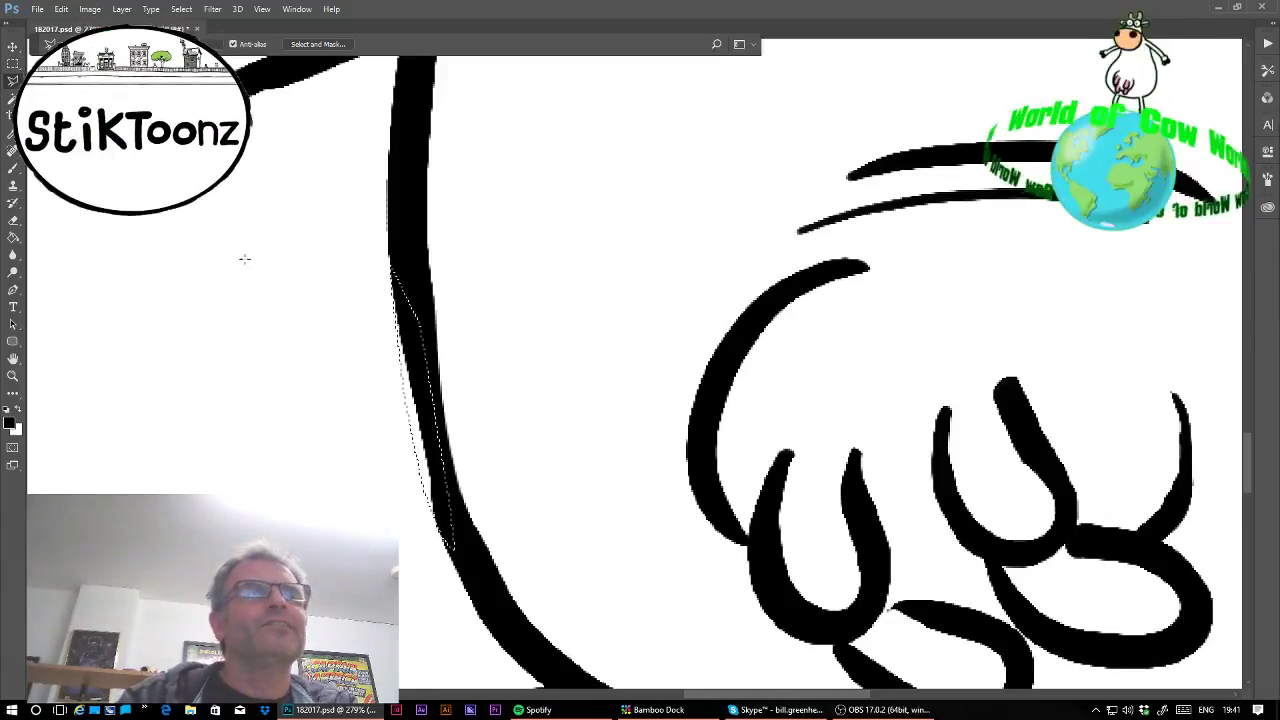
key(b)
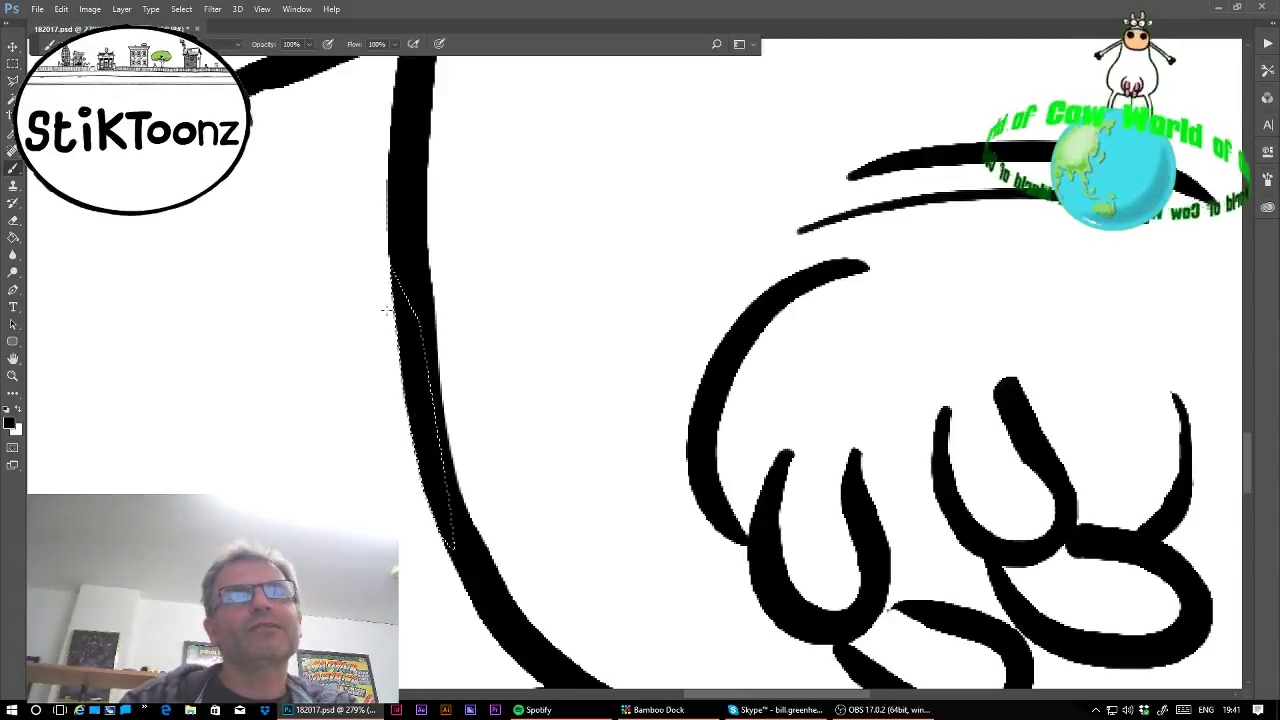
key(ctrl+d)
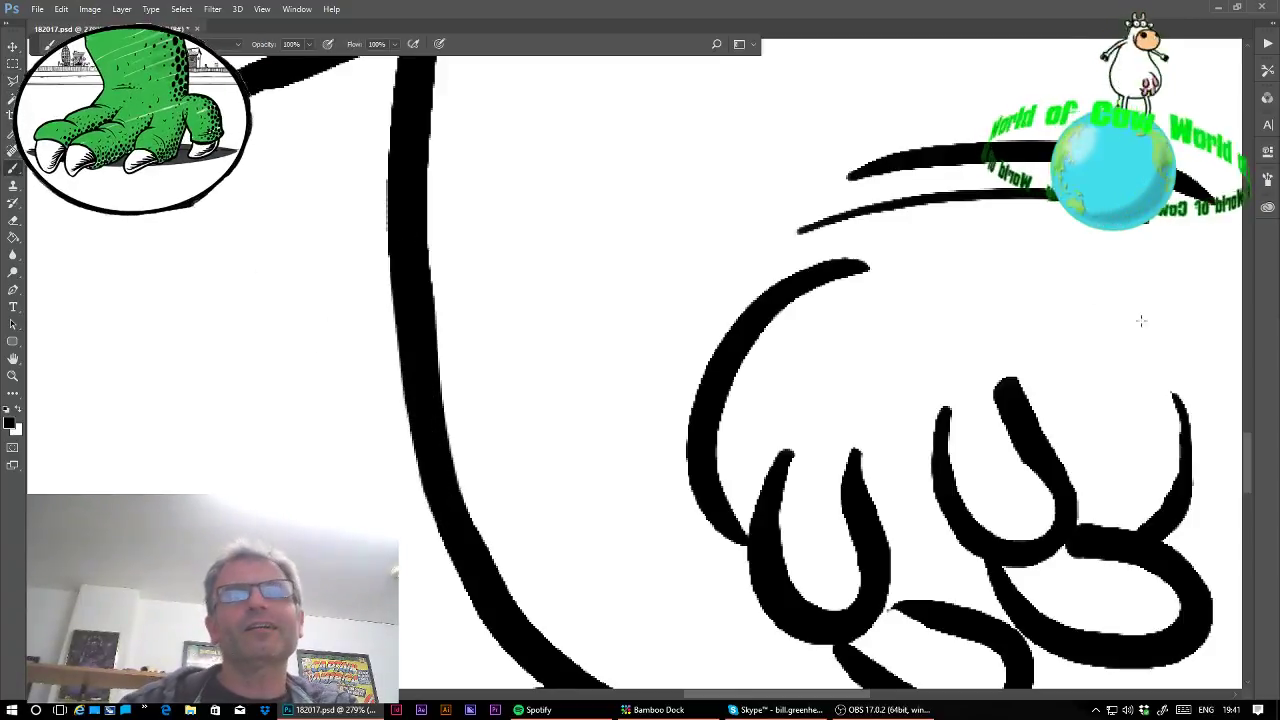
Smooth the inner edge of the hat cow's lower front body outline with the Eraser.
key(e)
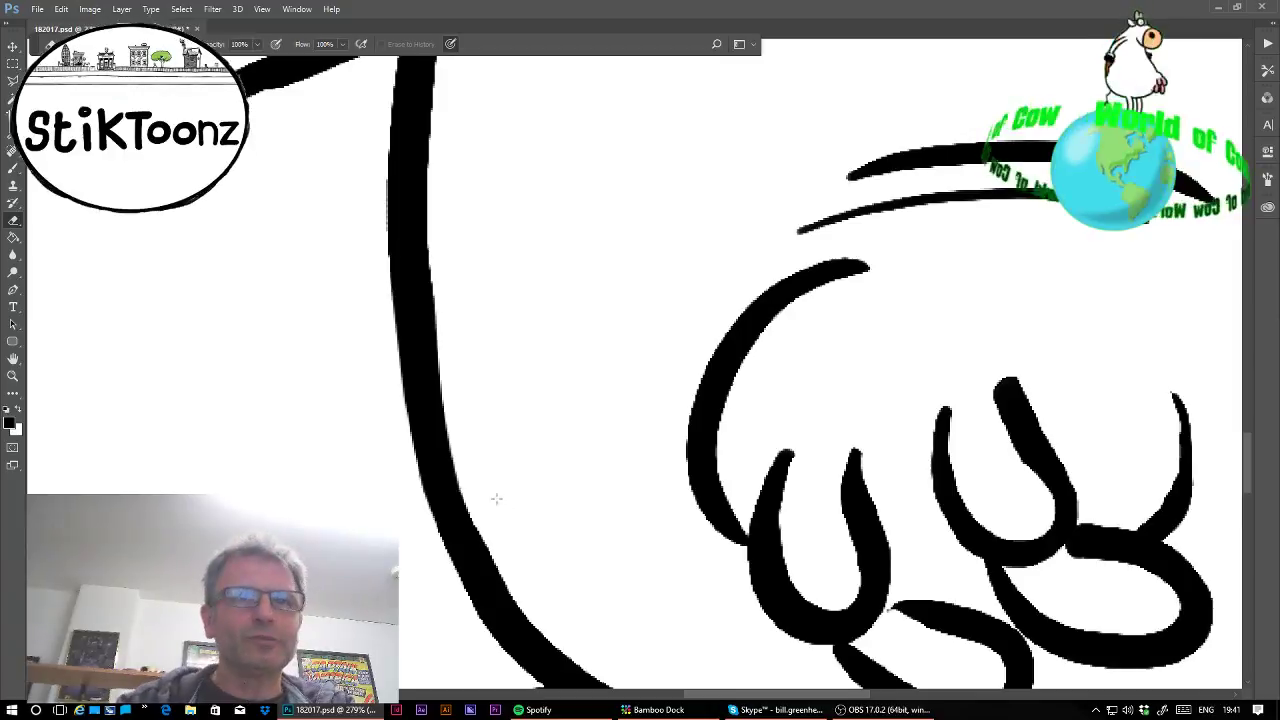
drag(482, 524, 505, 579)
key(ctrl+z)
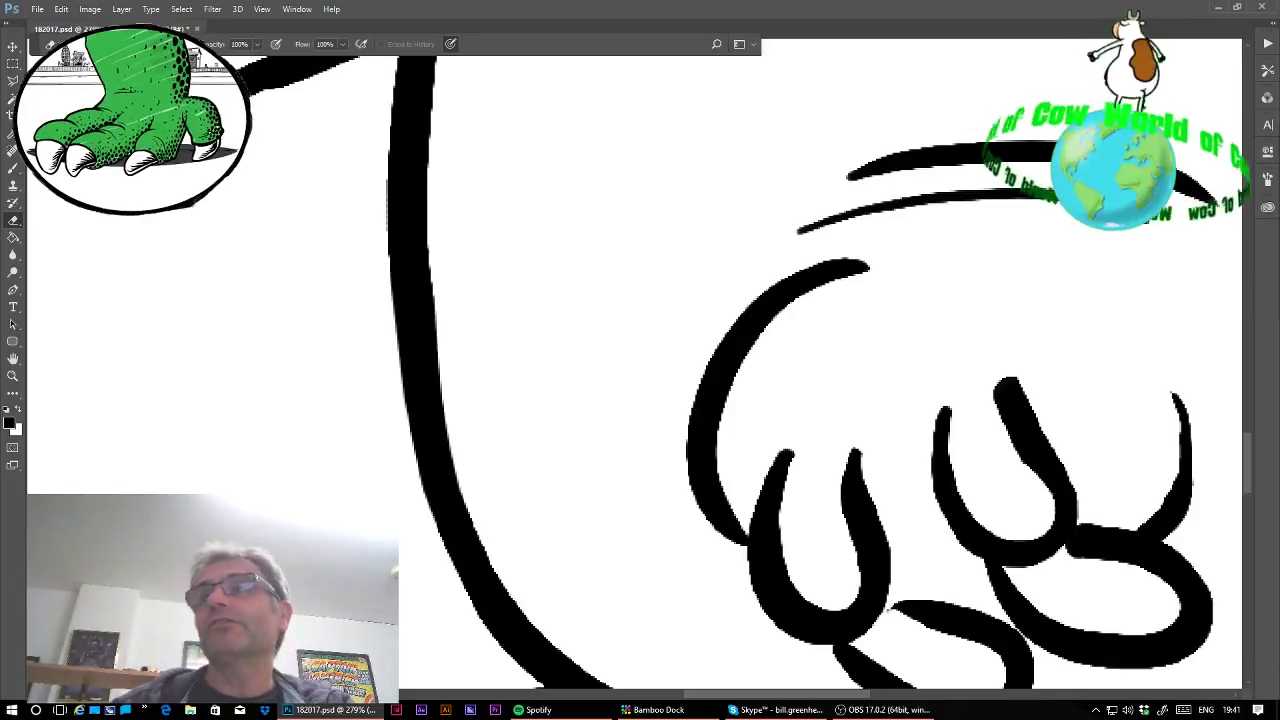
Draw a wavy grass-like line with pointed crests from the page's left edge to the round cow's side with the Brush.
key(ctrl+0)
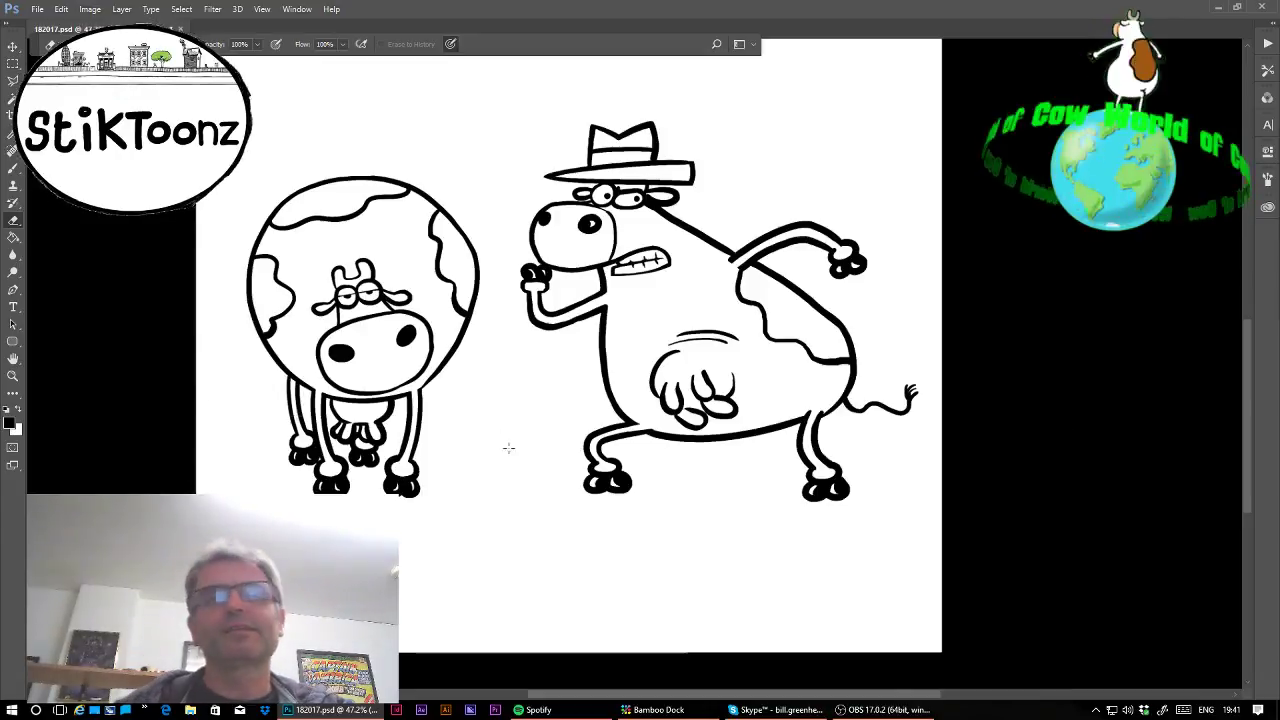
click(13, 376)
drag(158, 376, 251, 368)
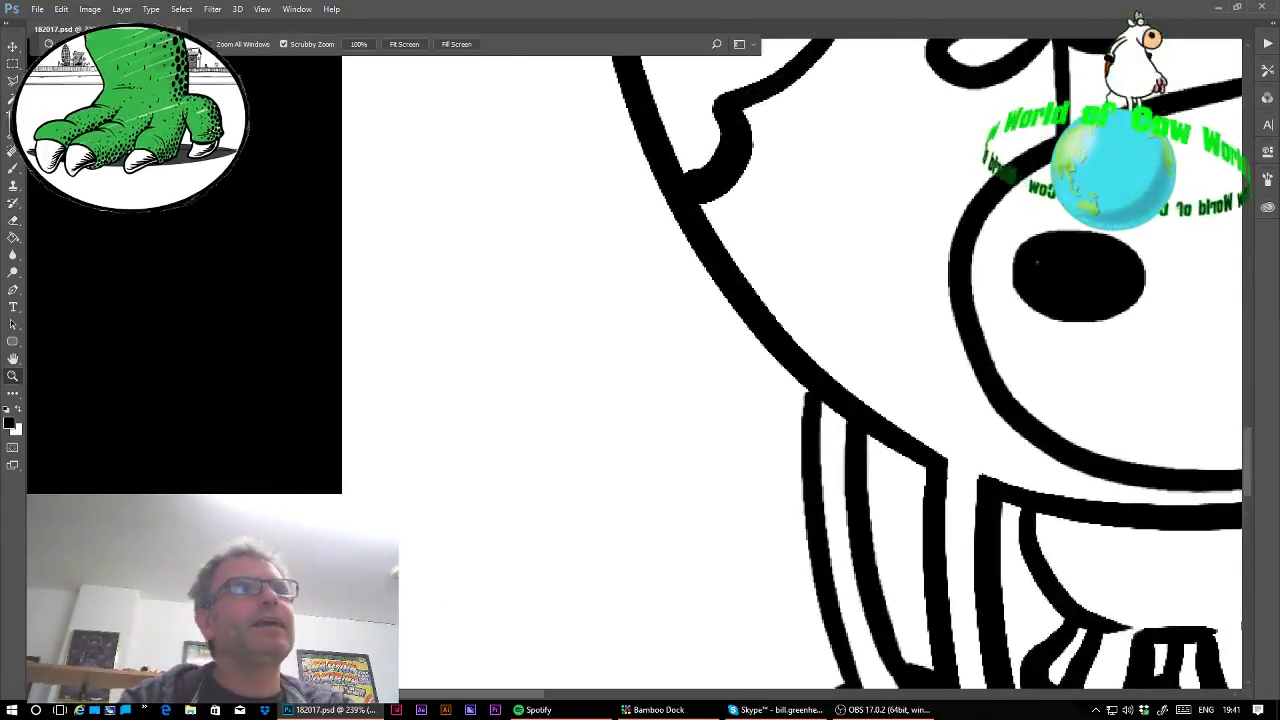
click(13, 167)
drag(338, 266, 398, 258)
key(ctrl+z)
click(86, 44)
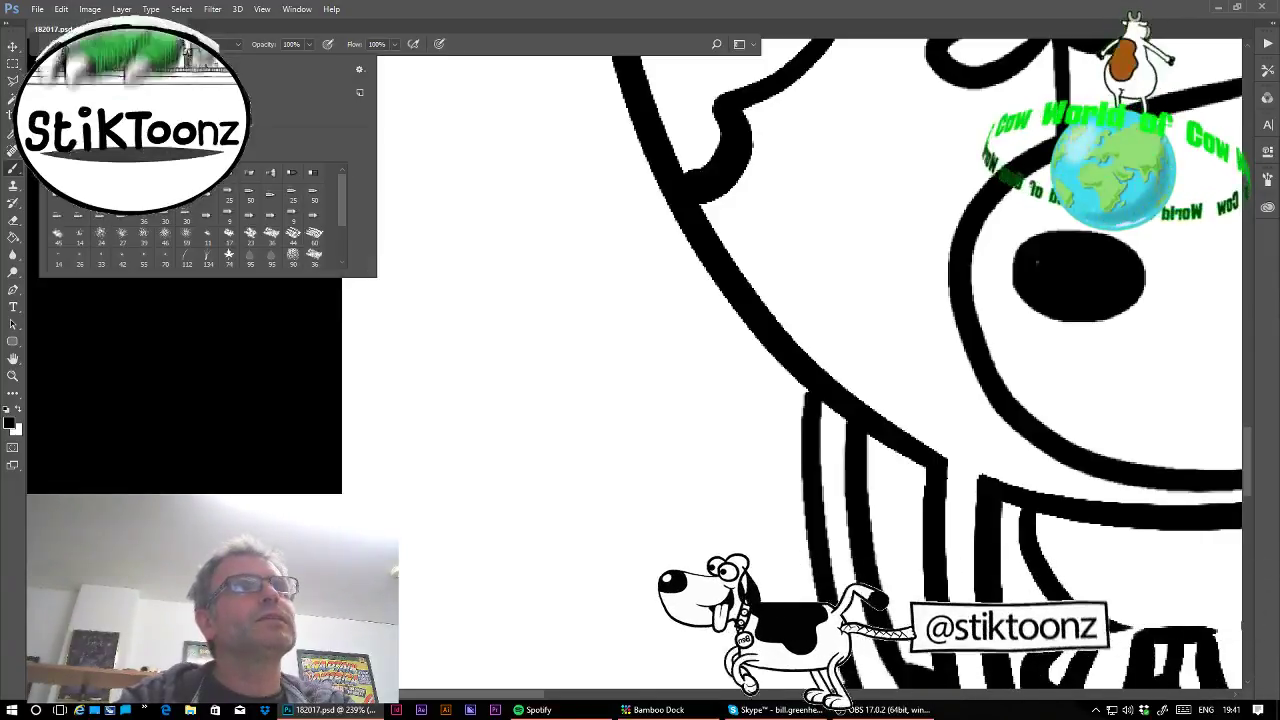
click(333, 311)
mouse_move(344, 309)
mouse_down()
mouse_move(372, 344)
mouse_move(426, 308)
mouse_move(415, 337)
mouse_move(470, 321)
mouse_move(503, 341)
mouse_move(540, 308)
mouse_move(581, 339)
mouse_move(597, 308)
mouse_move(642, 336)
mouse_move(682, 304)
mouse_move(756, 330)
mouse_up()
key(ctrl+z)
Erase the overhanging ends of the crests along the wavy line to sharpen their tips.
key(e)
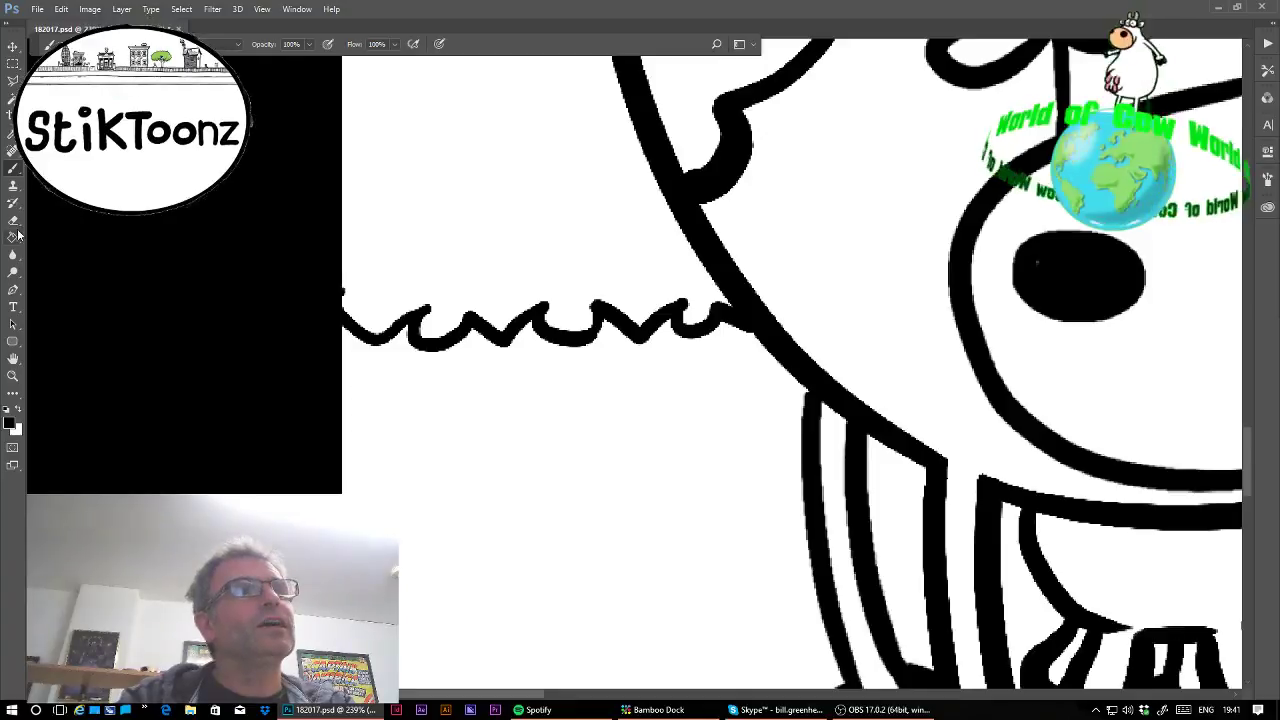
mouse_move(441, 305)
mouse_down()
mouse_move(418, 322)
mouse_move(552, 306)
mouse_move(576, 328)
mouse_move(612, 290)
mouse_up()
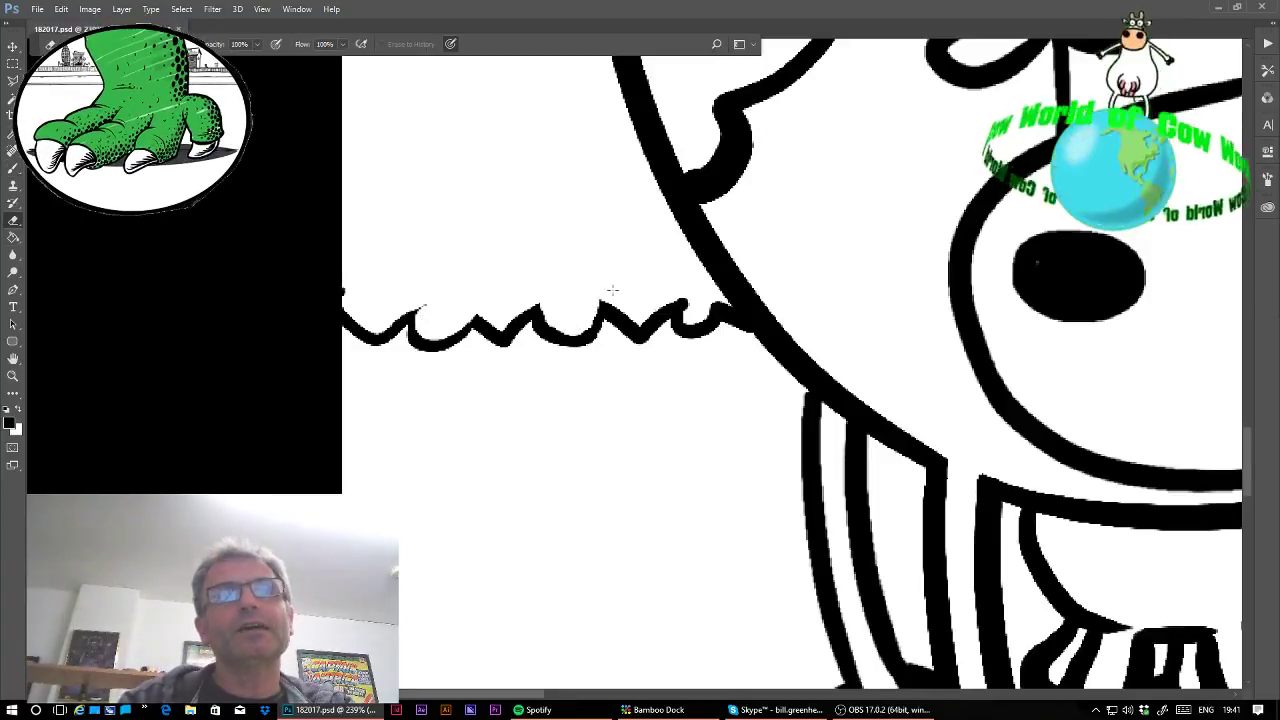
mouse_move(695, 304)
mouse_down()
mouse_move(700, 320)
mouse_move(703, 287)
mouse_up()
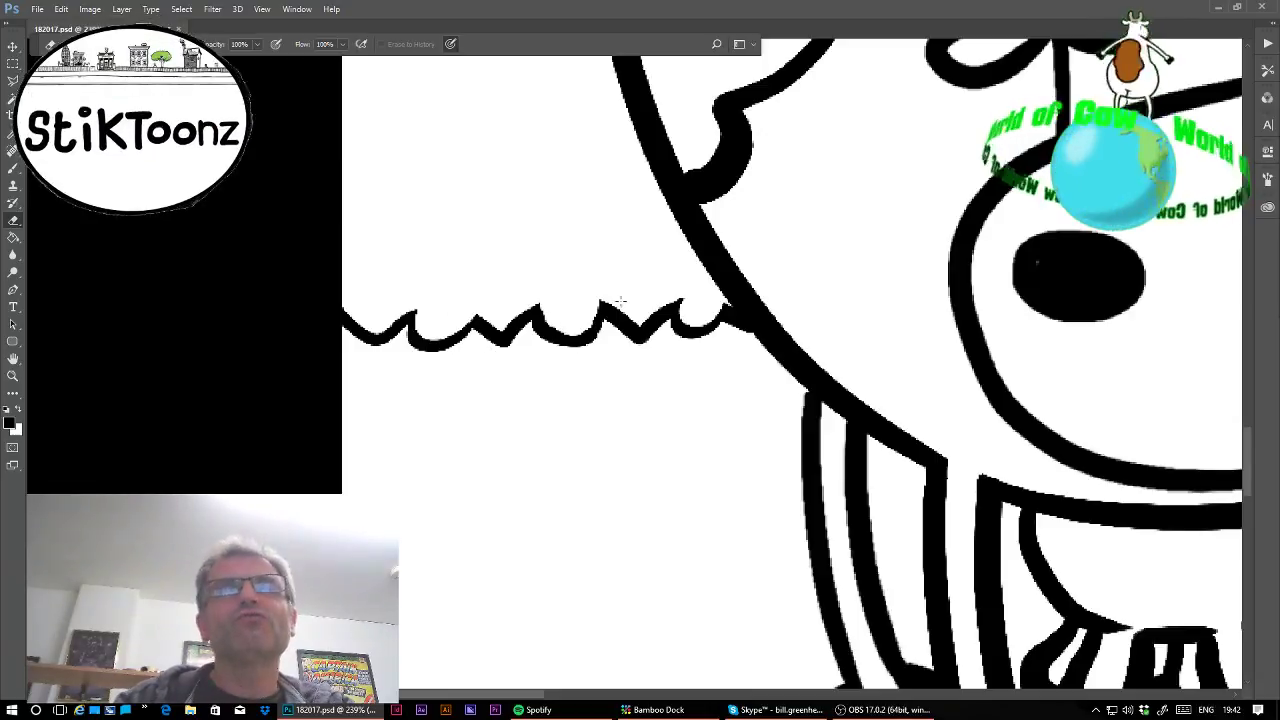
scroll(640, 370, right, 14)
scroll(640, 370, left, 7)
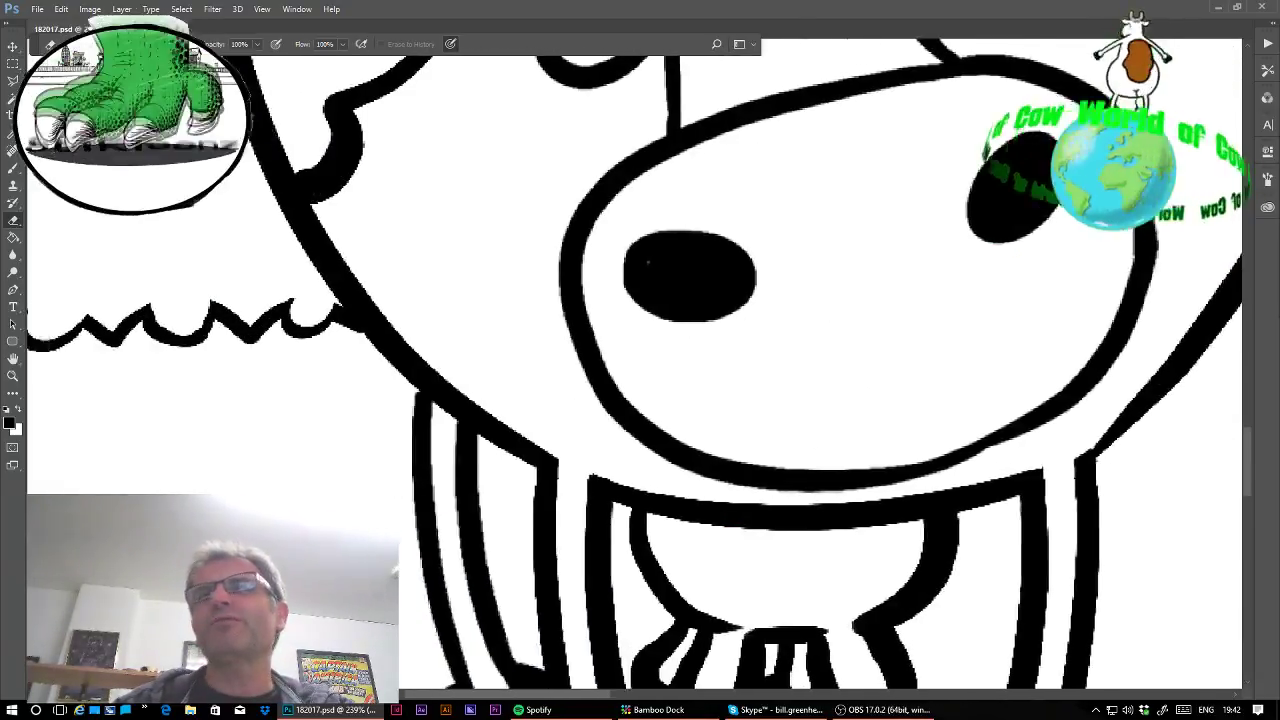
Draw a wavy grass-like line with the Brush from the round cow's side towards the hat cow's bent arm.
scroll(640, 370, up, 1)
scroll(640, 370, right, 10)
scroll(640, 370, down, 1)
scroll(640, 370, left, 7)
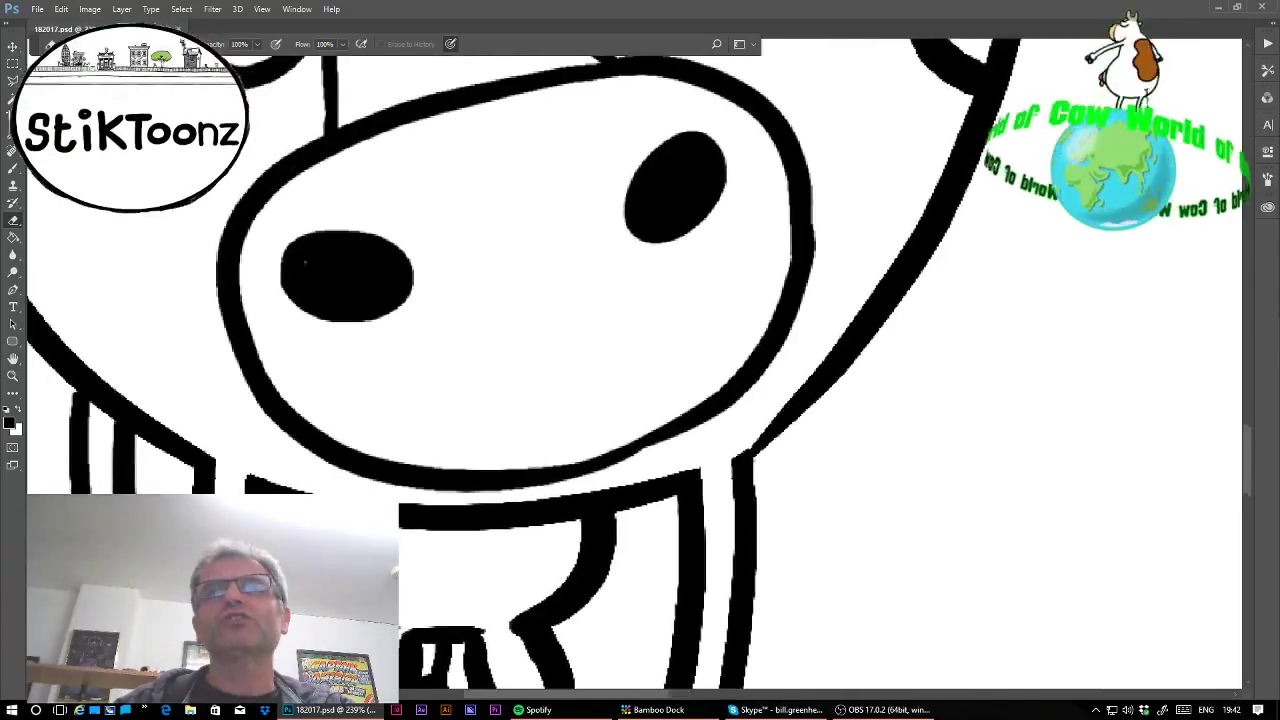
scroll(640, 370, right, 2)
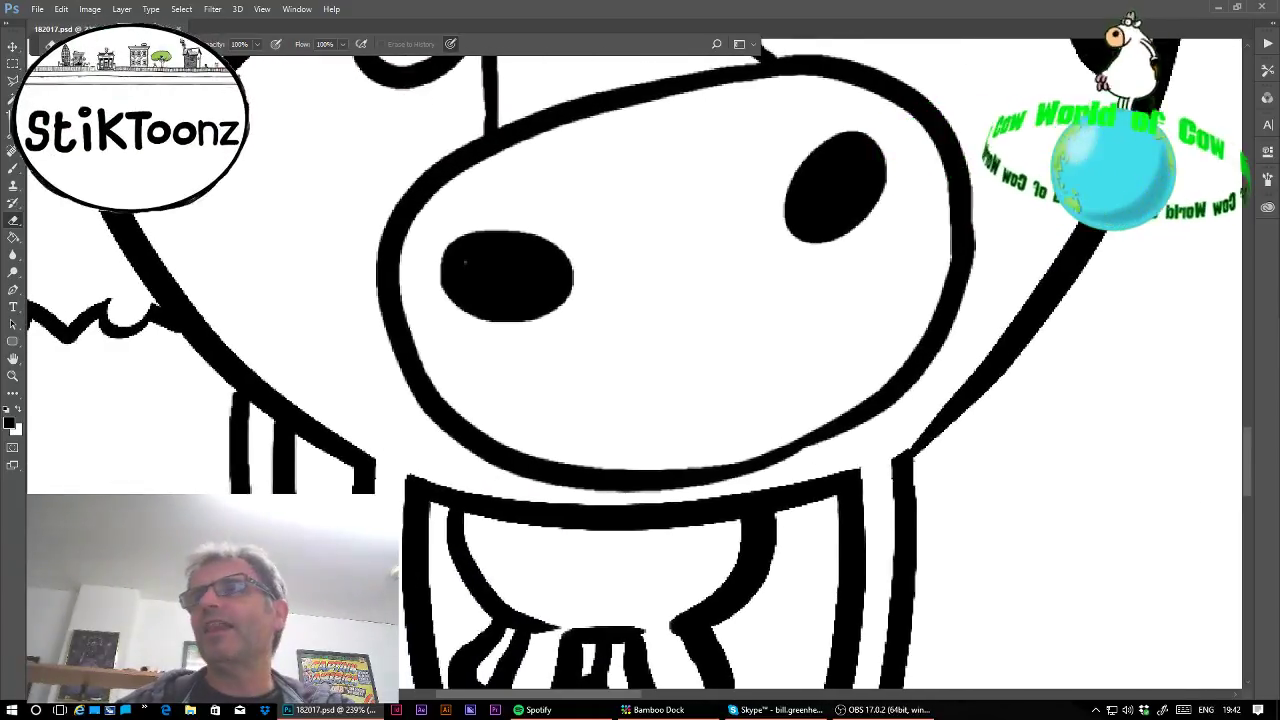
scroll(636, 367, down, 5)
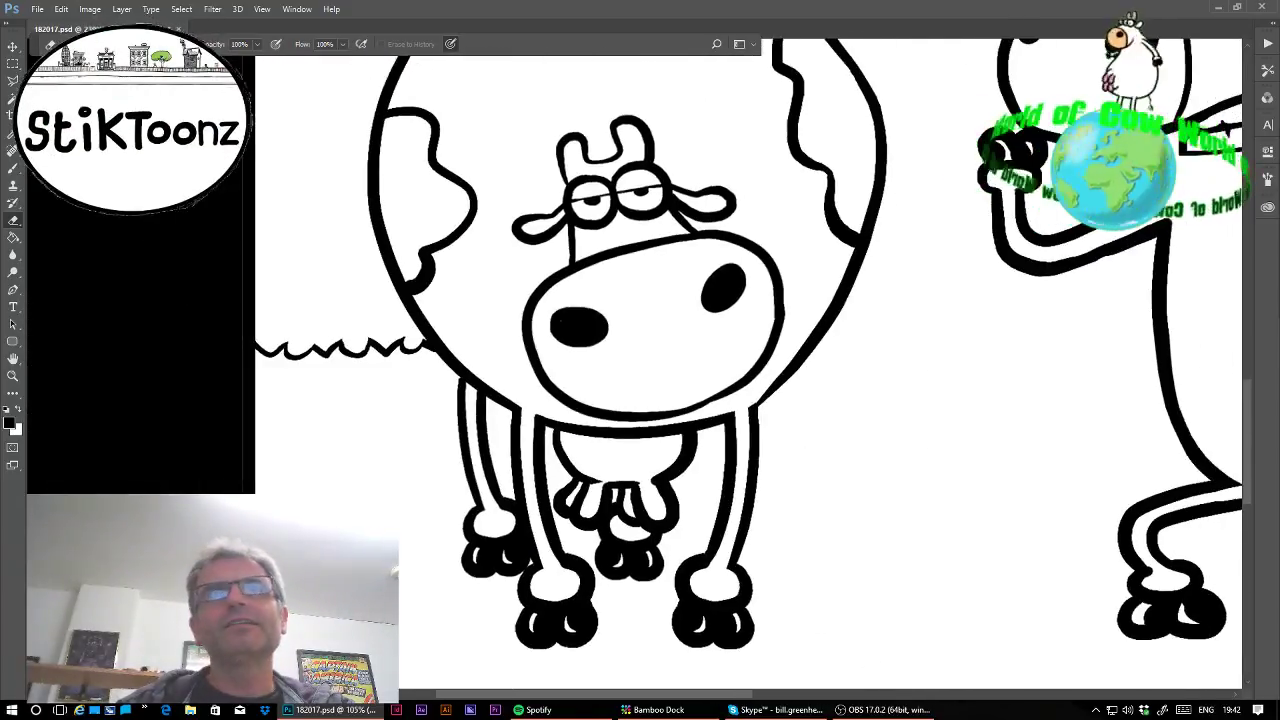
click(13, 376)
scroll(1024, 297, up, 4)
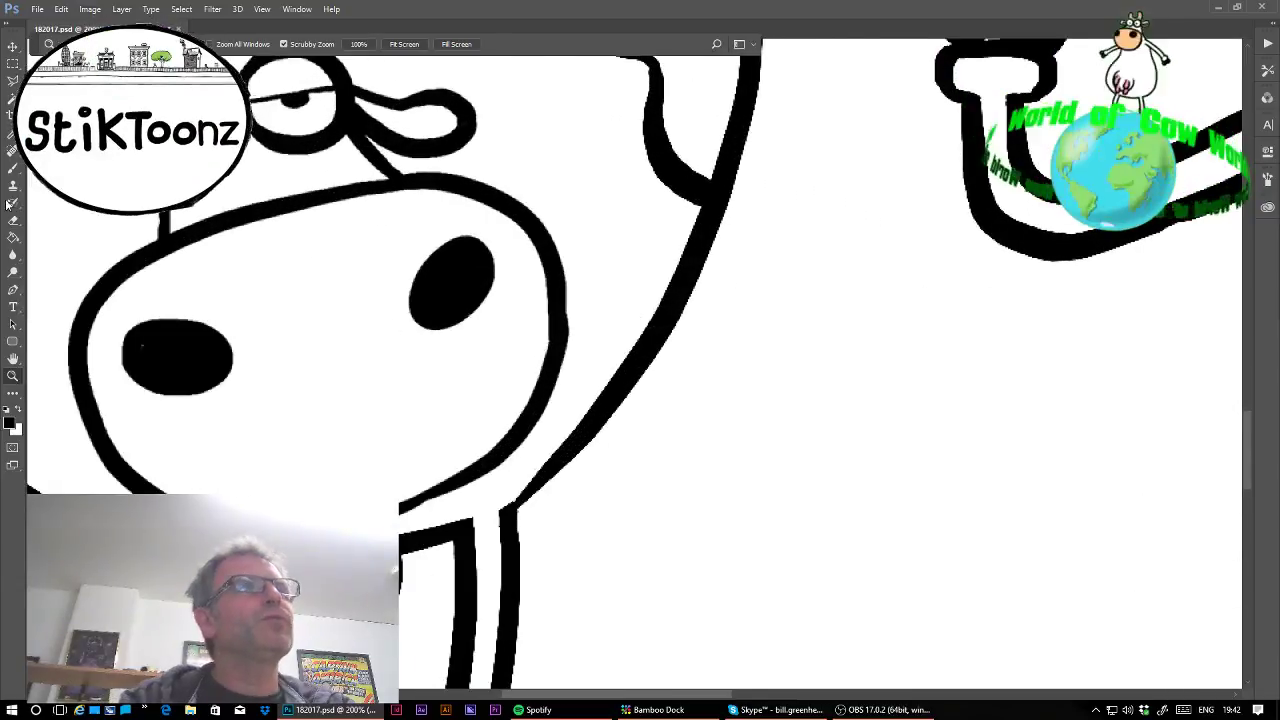
right_click(655, 350)
click(672, 336)
mouse_move(660, 352)
mouse_down()
mouse_move(720, 331)
mouse_move(728, 353)
mouse_move(758, 331)
mouse_move(798, 352)
mouse_move(834, 330)
mouse_move(857, 349)
mouse_move(868, 336)
mouse_move(898, 352)
mouse_move(936, 333)
mouse_move(947, 354)
mouse_move(961, 323)
mouse_move(986, 352)
mouse_move(1018, 331)
mouse_move(1014, 350)
mouse_move(1053, 330)
mouse_move(1084, 346)
mouse_move(1118, 329)
mouse_move(1152, 346)
mouse_up()
Erase the overhanging crest ends along the wavy line between the two cows to sharpen their tips.
key(e)
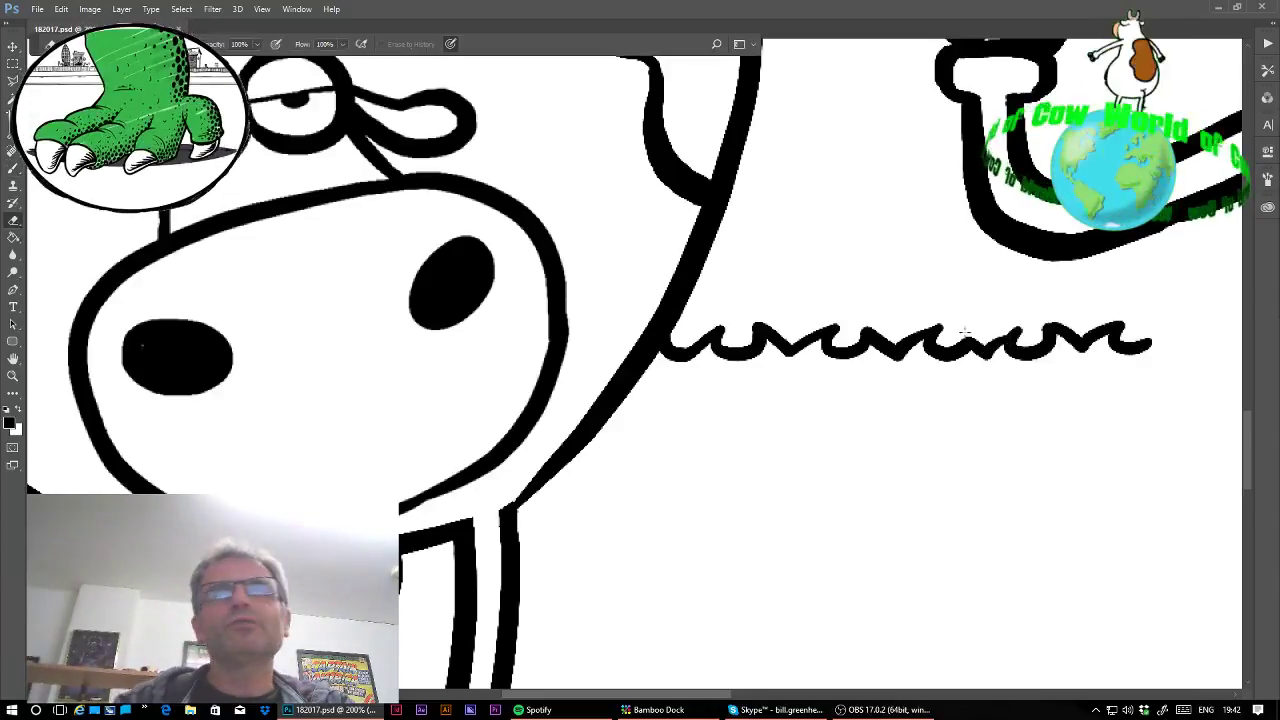
mouse_move(1028, 328)
mouse_down()
mouse_move(1024, 342)
mouse_move(1042, 314)
mouse_move(943, 342)
mouse_move(964, 336)
mouse_up()
mouse_move(842, 322)
mouse_down()
mouse_move(835, 334)
mouse_move(860, 332)
mouse_up()
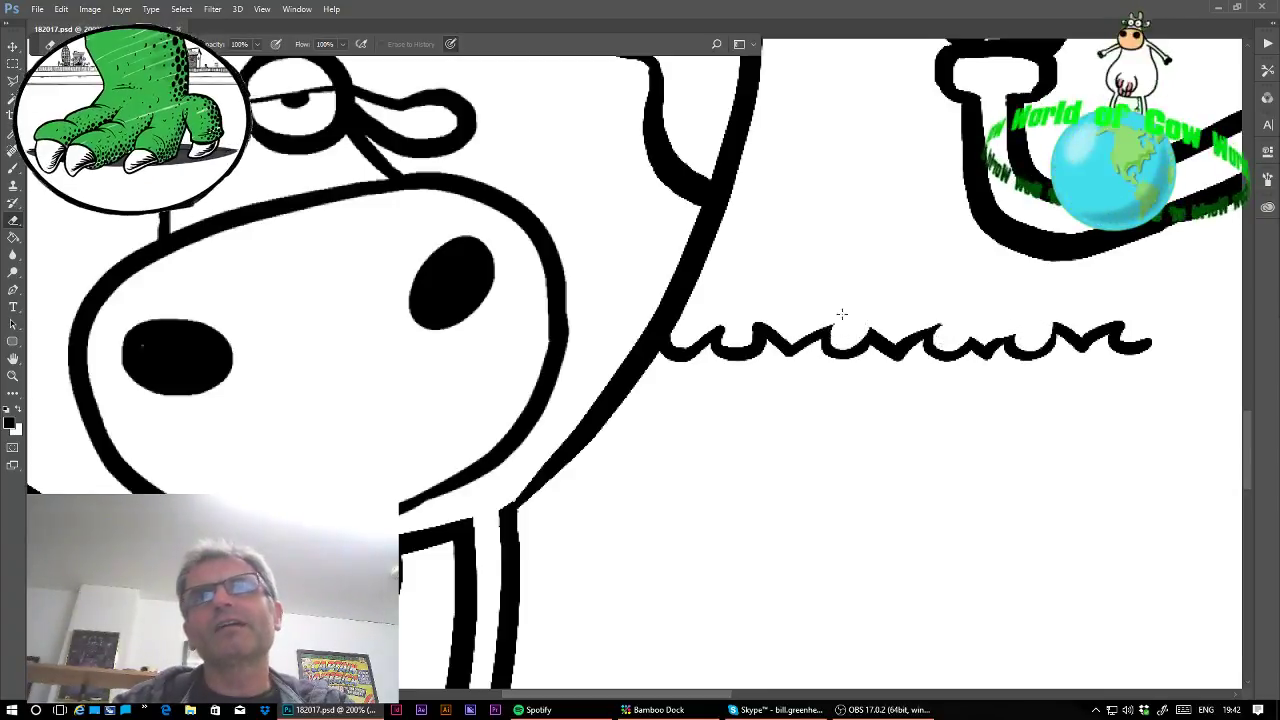
mouse_move(750, 320)
mouse_down()
mouse_move(738, 346)
mouse_move(724, 330)
mouse_move(746, 340)
mouse_up()
mouse_move(1085, 330)
mouse_down()
mouse_move(698, 351)
mouse_move(729, 343)
mouse_up()
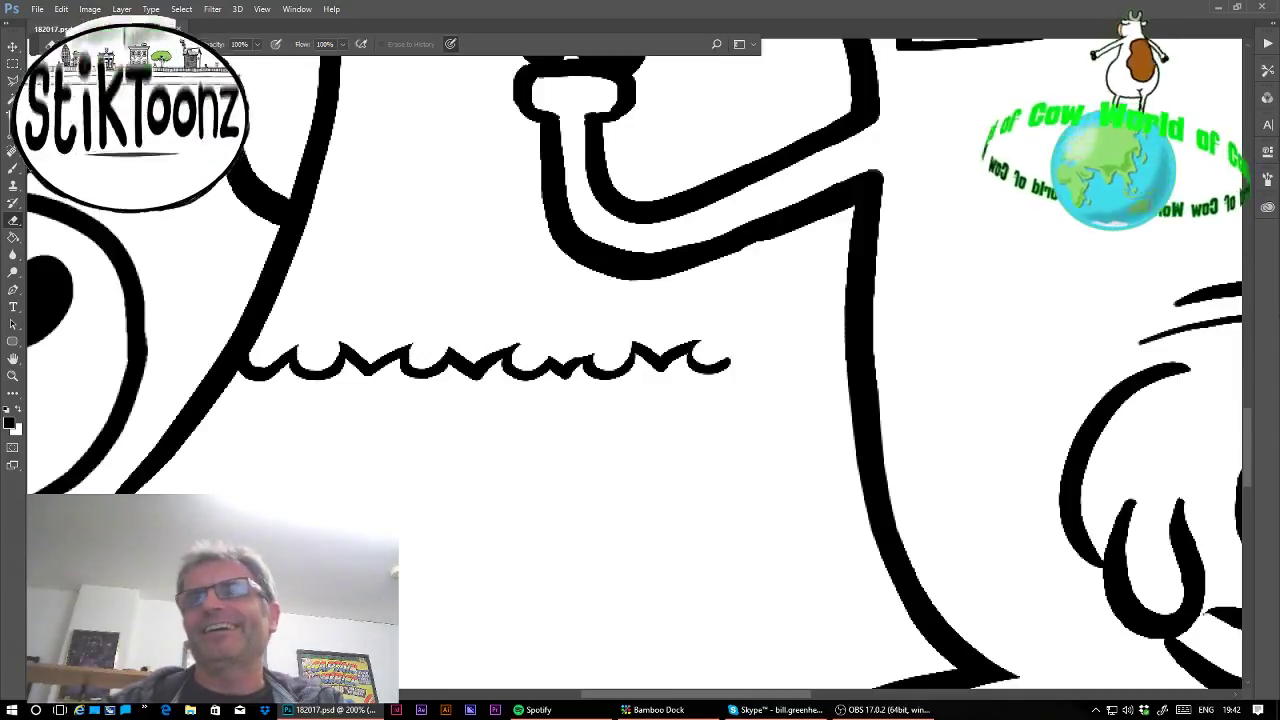
Extend the wavy line with the Brush up to the front of the hat cow's body.
click(14, 170)
mouse_move(727, 365)
mouse_down()
mouse_move(740, 346)
mouse_move(752, 362)
mouse_move(778, 348)
mouse_move(818, 362)
mouse_move(853, 352)
mouse_move(848, 340)
mouse_up()
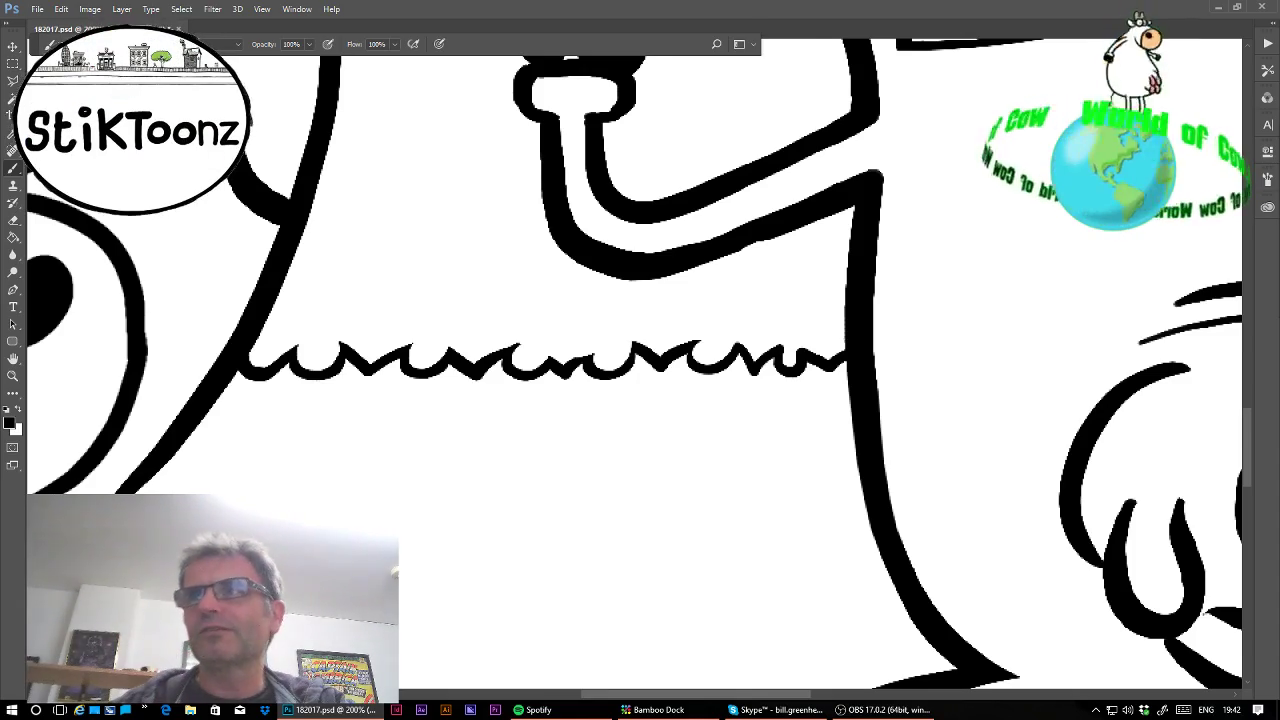
key(ctrl+minus)
key(ctrl+minus)
key(ctrl+minus)
key(ctrl+minus)
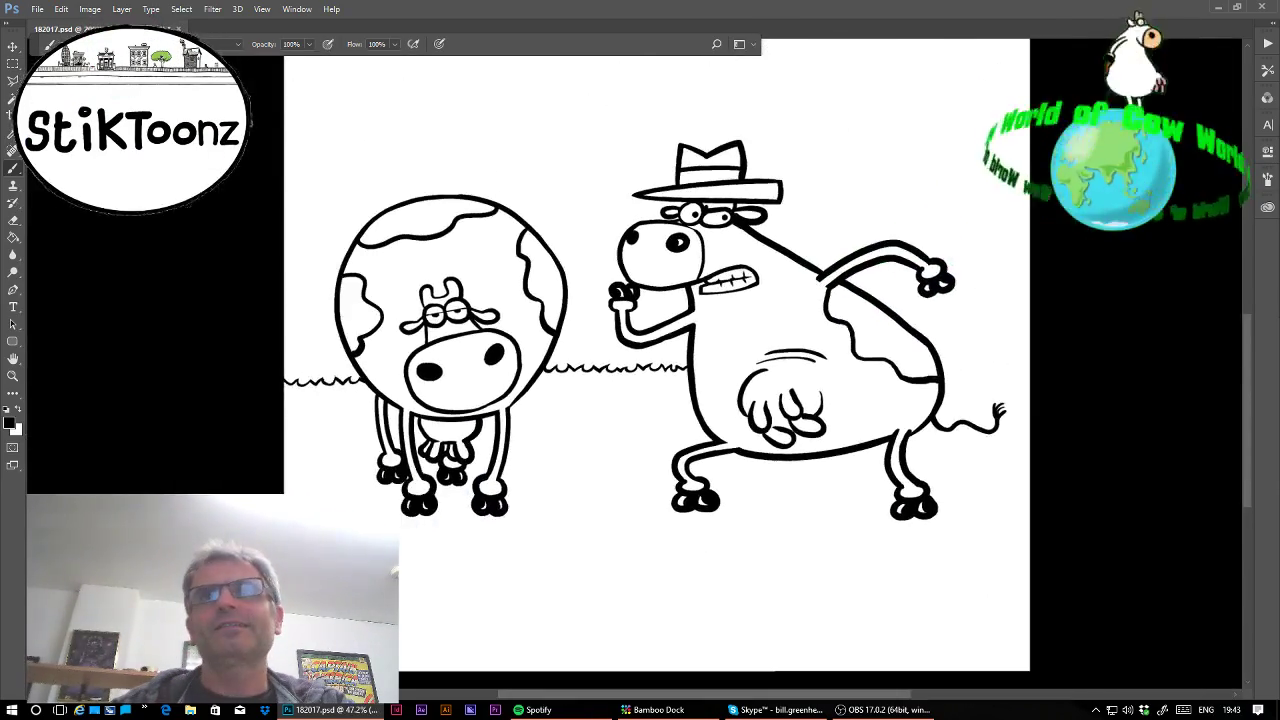
Thin and sharpen the last crests of the wavy line beside the hat cow's body with the Eraser.
key(ctrl+plus)
key(ctrl+plus)
scroll(640, 360, up, 1)
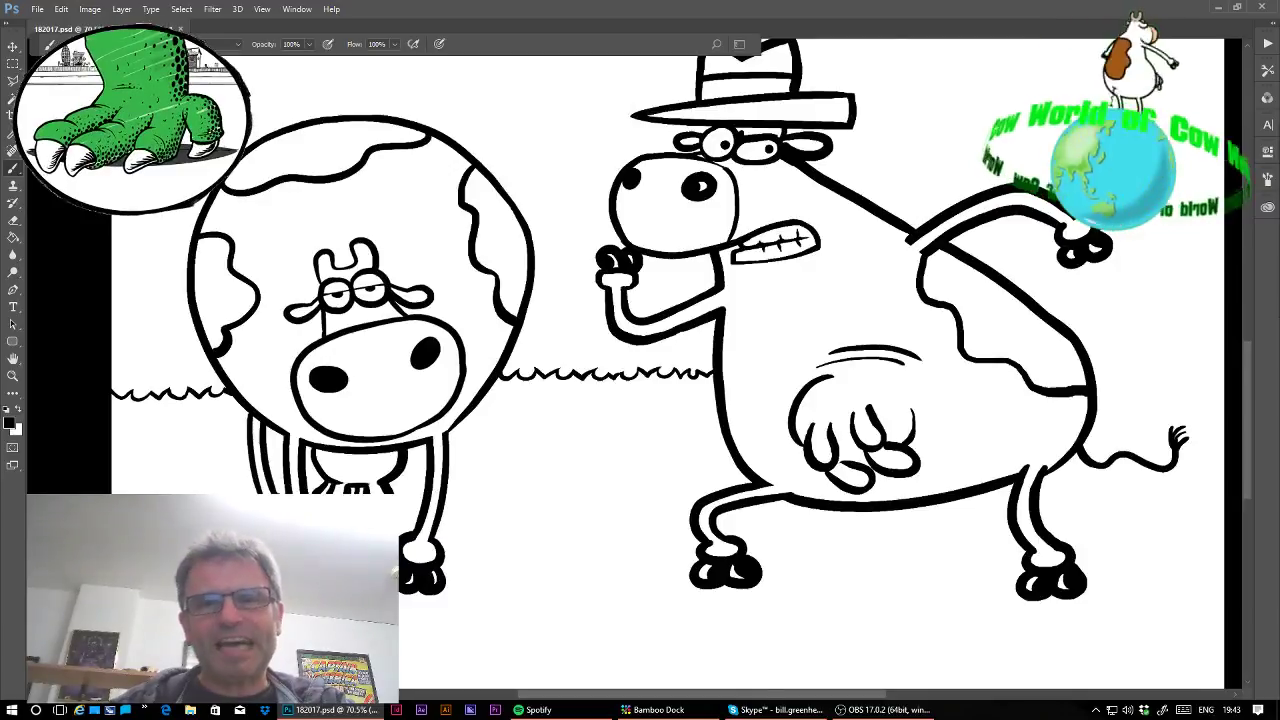
click(13, 376)
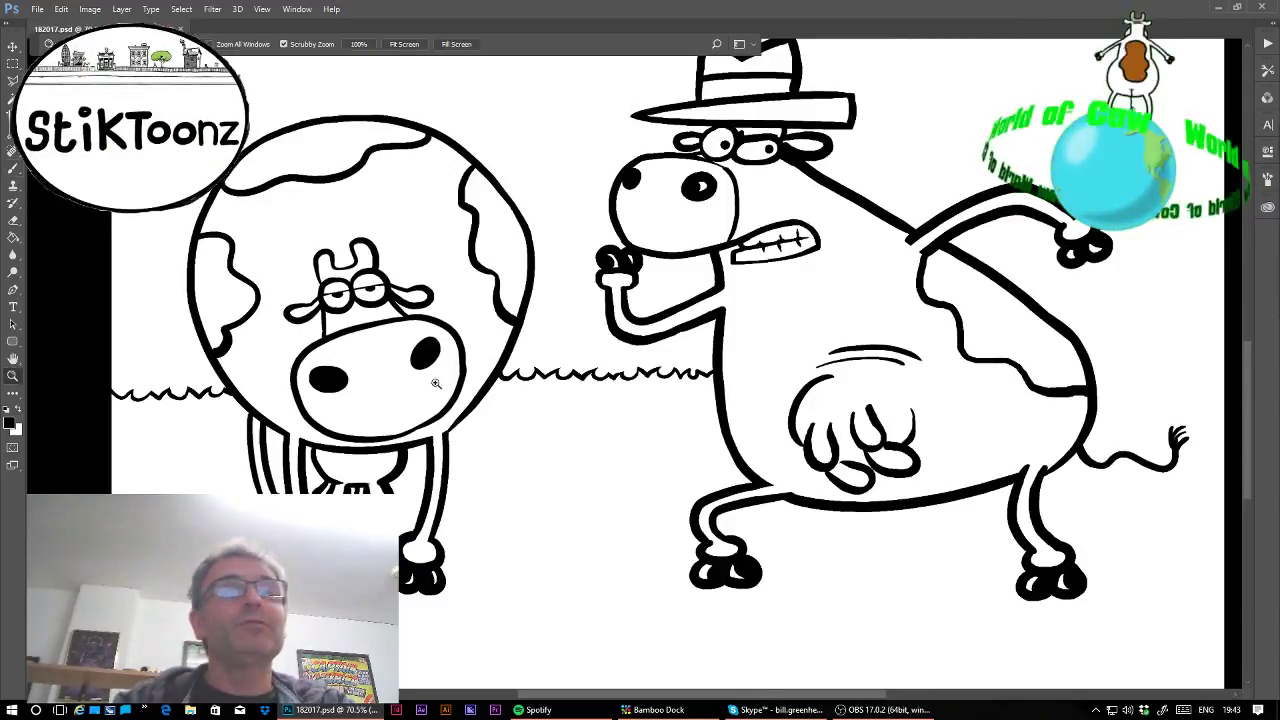
drag(748, 368, 834, 380)
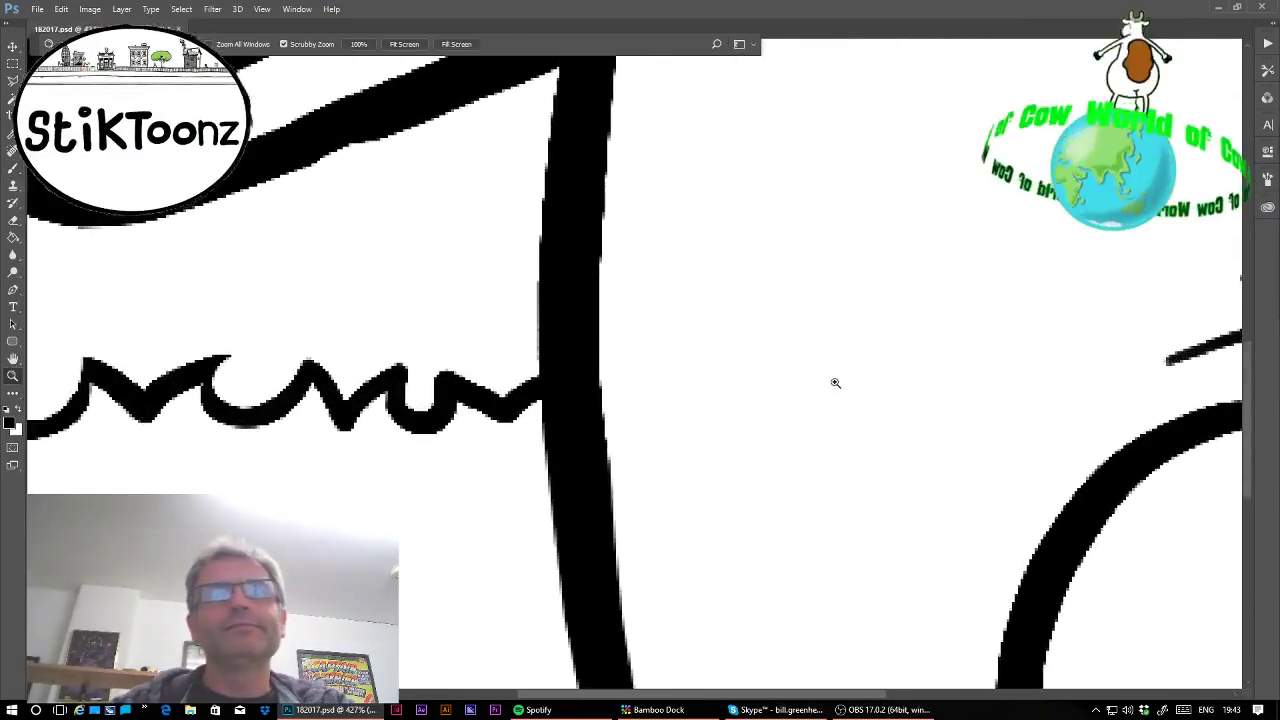
click(13, 220)
drag(485, 383, 530, 388)
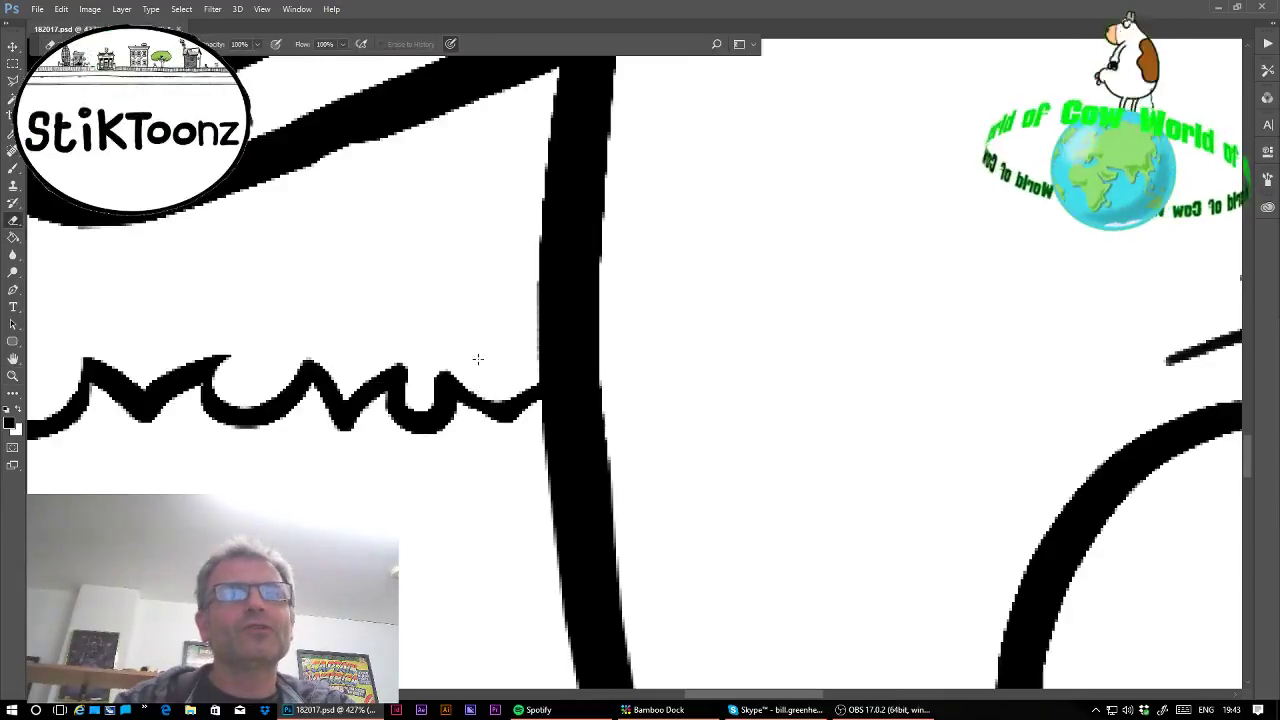
mouse_move(400, 370)
mouse_down()
mouse_move(413, 400)
mouse_move(429, 359)
mouse_up()
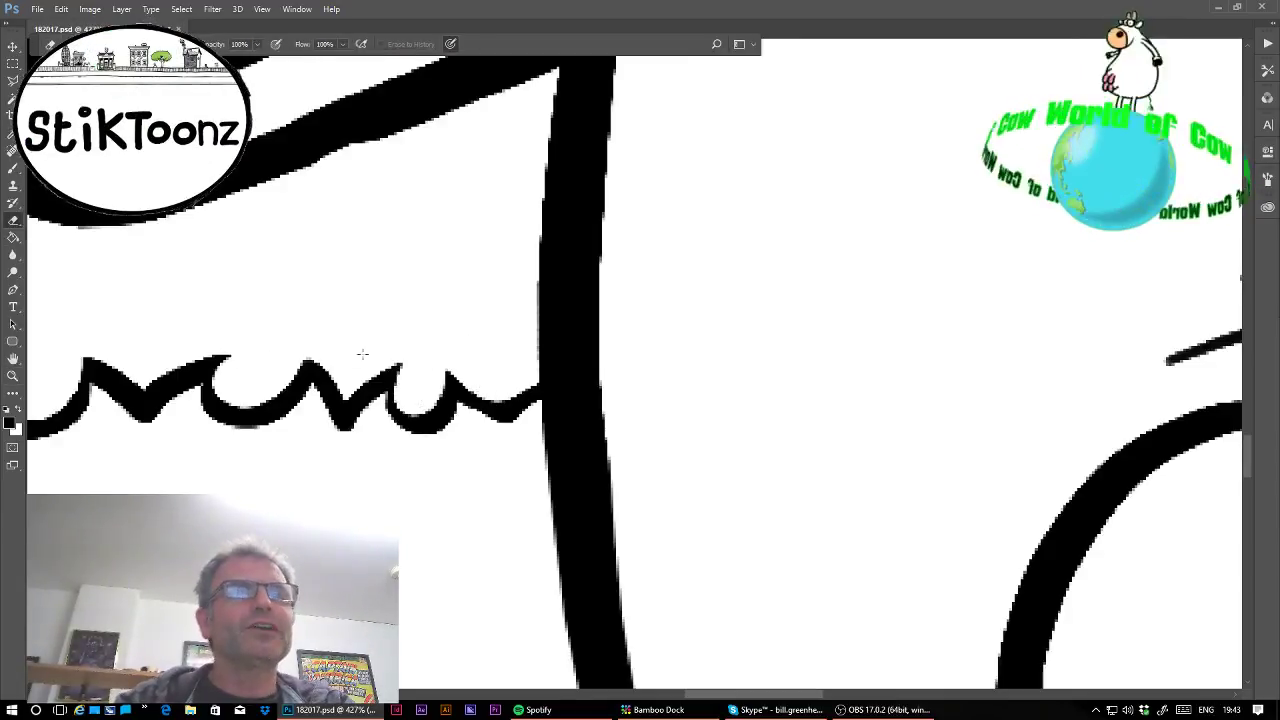
Select the wavy line between the cows and place a copy of it behind the hat cow, reaching the page's right edge.
scroll(179, 243, down, 8)
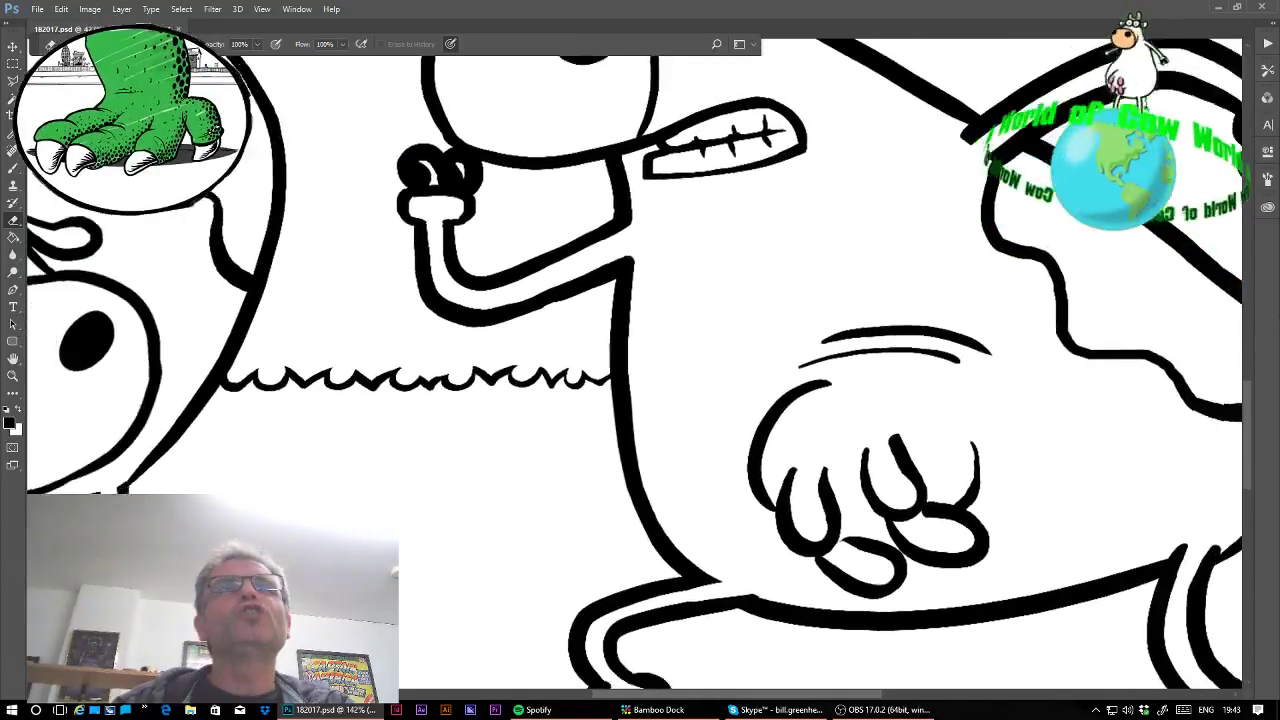
click(13, 80)
click(234, 318)
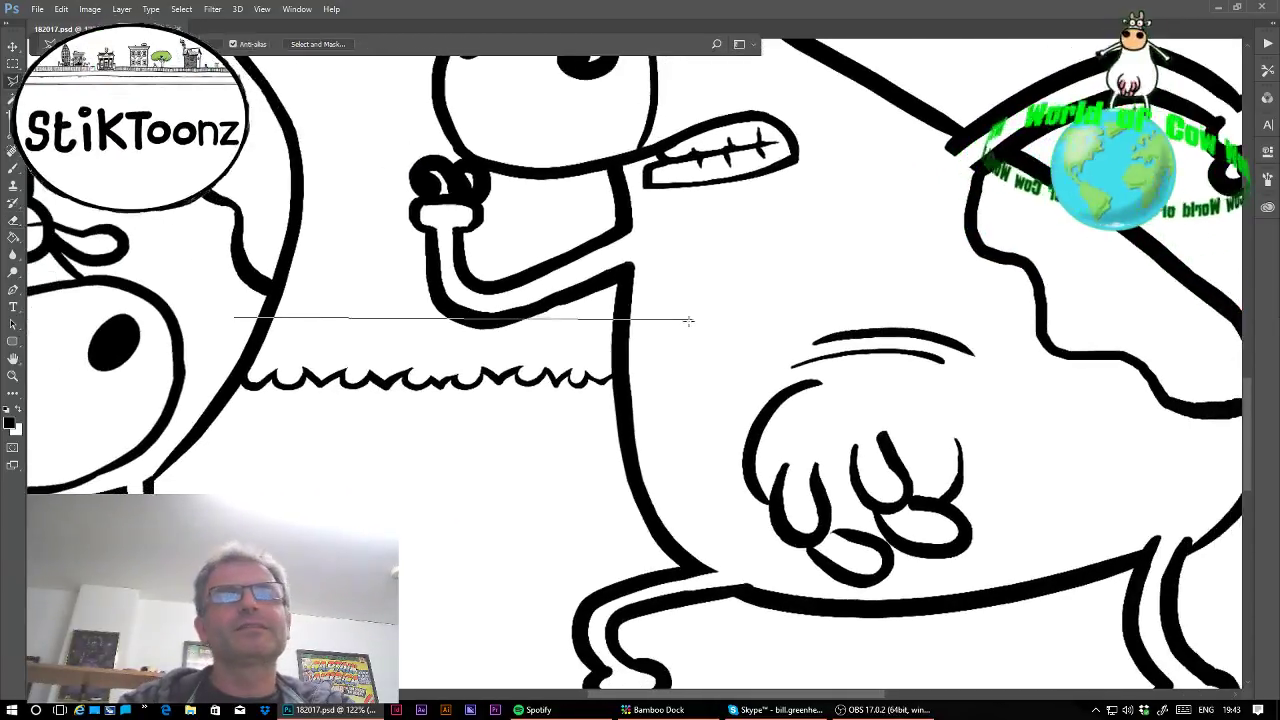
click(690, 321)
click(710, 425)
click(535, 492)
click(318, 472)
click(213, 428)
double_click(195, 368)
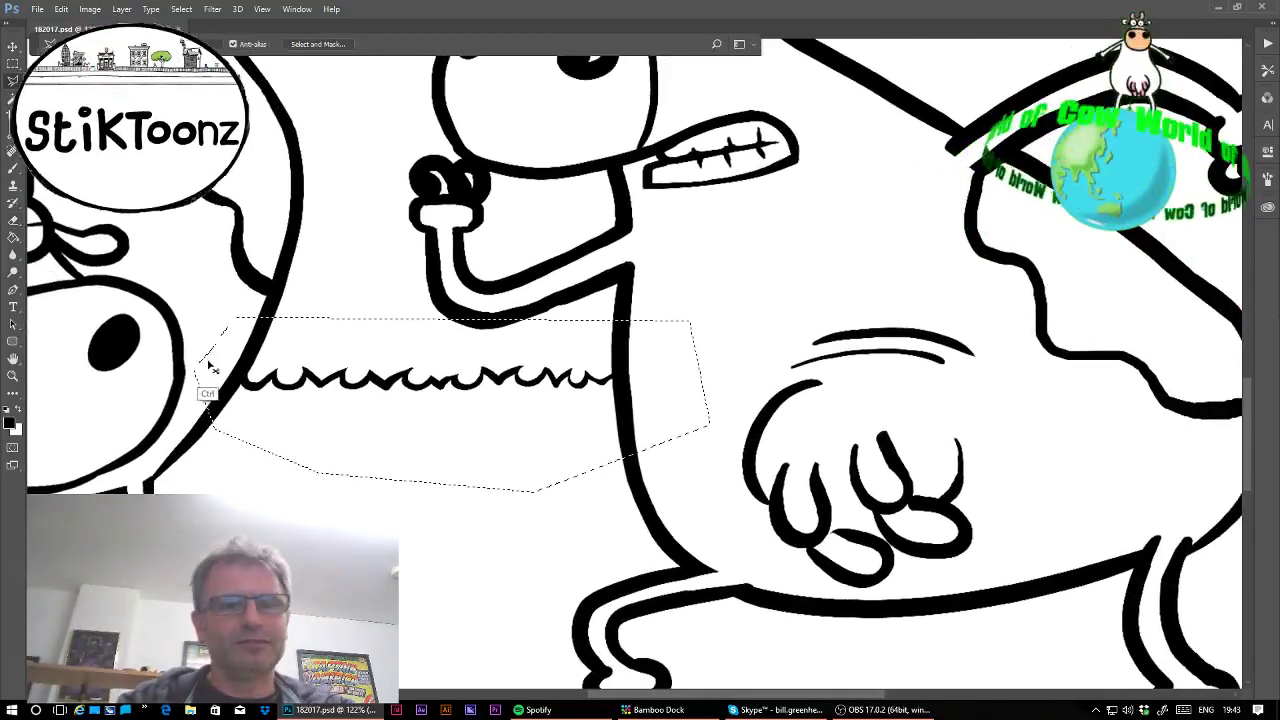
mouse_move(451, 423)
mouse_down()
mouse_move(1133, 392)
mouse_move(853, 426)
mouse_up()
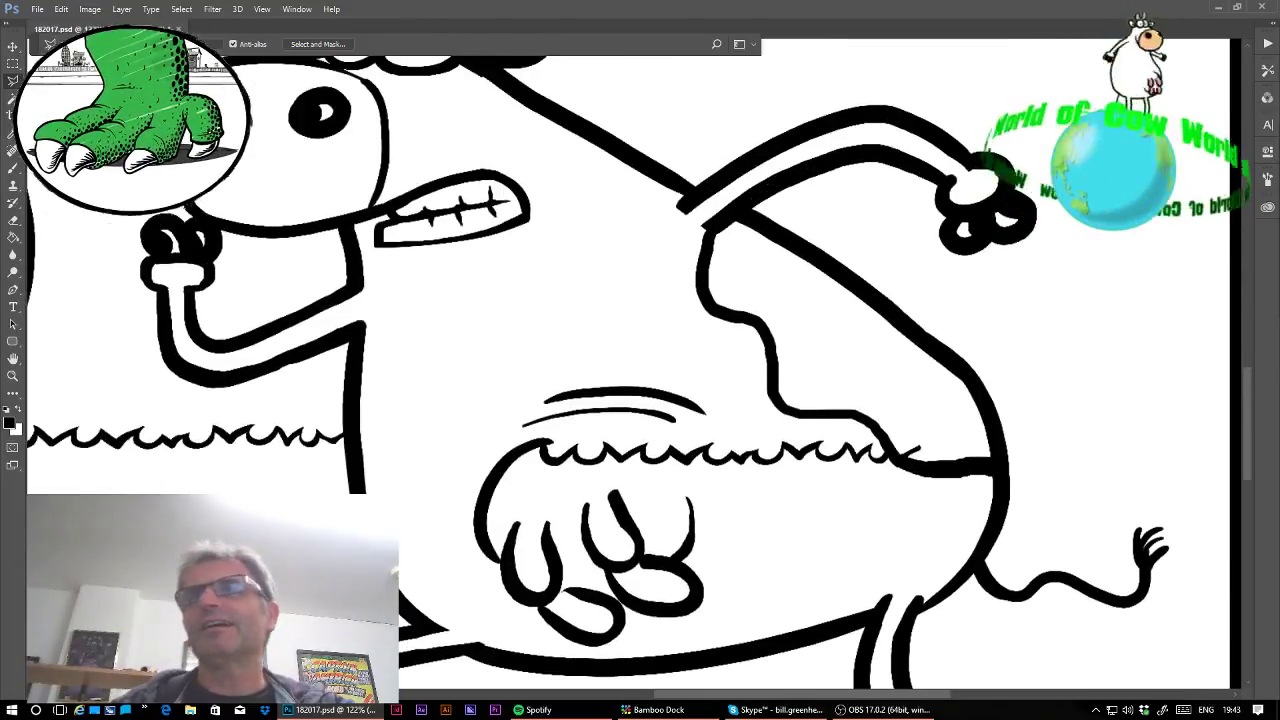
drag(655, 457, 1102, 441)
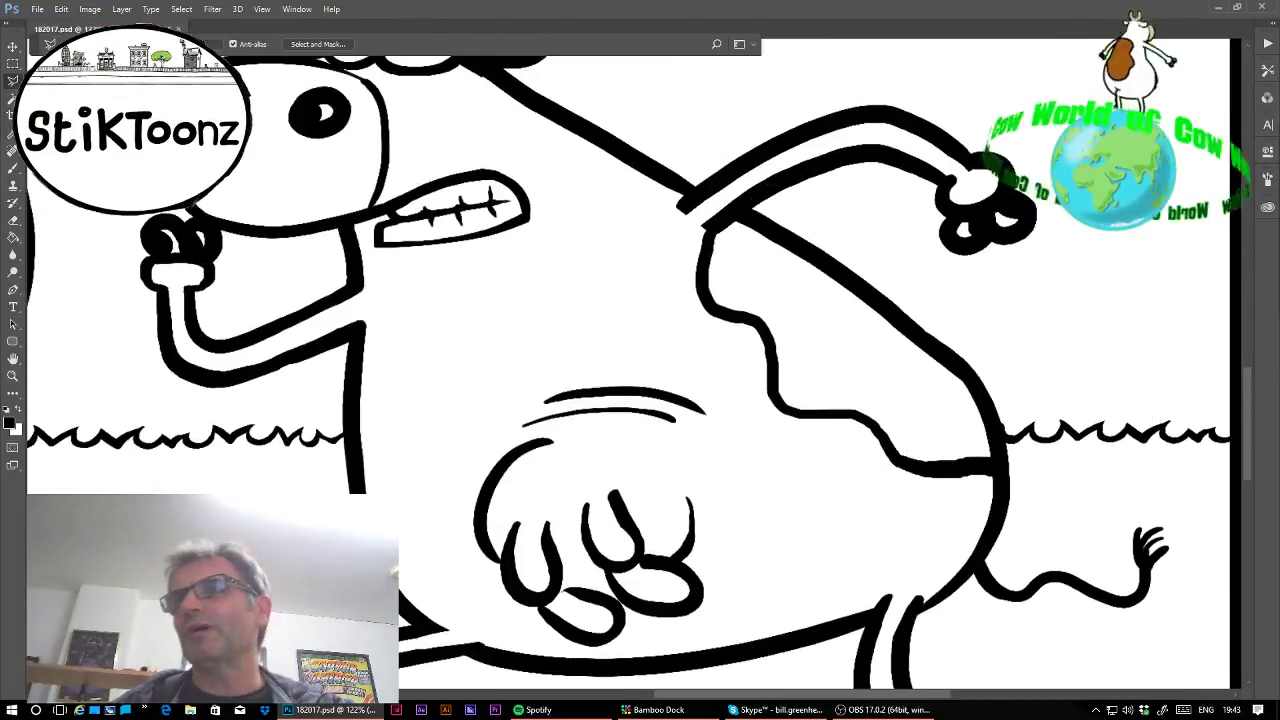
Fill the ground below the wavy line with grass green using the Paint Bucket.
key(ctrl+0)
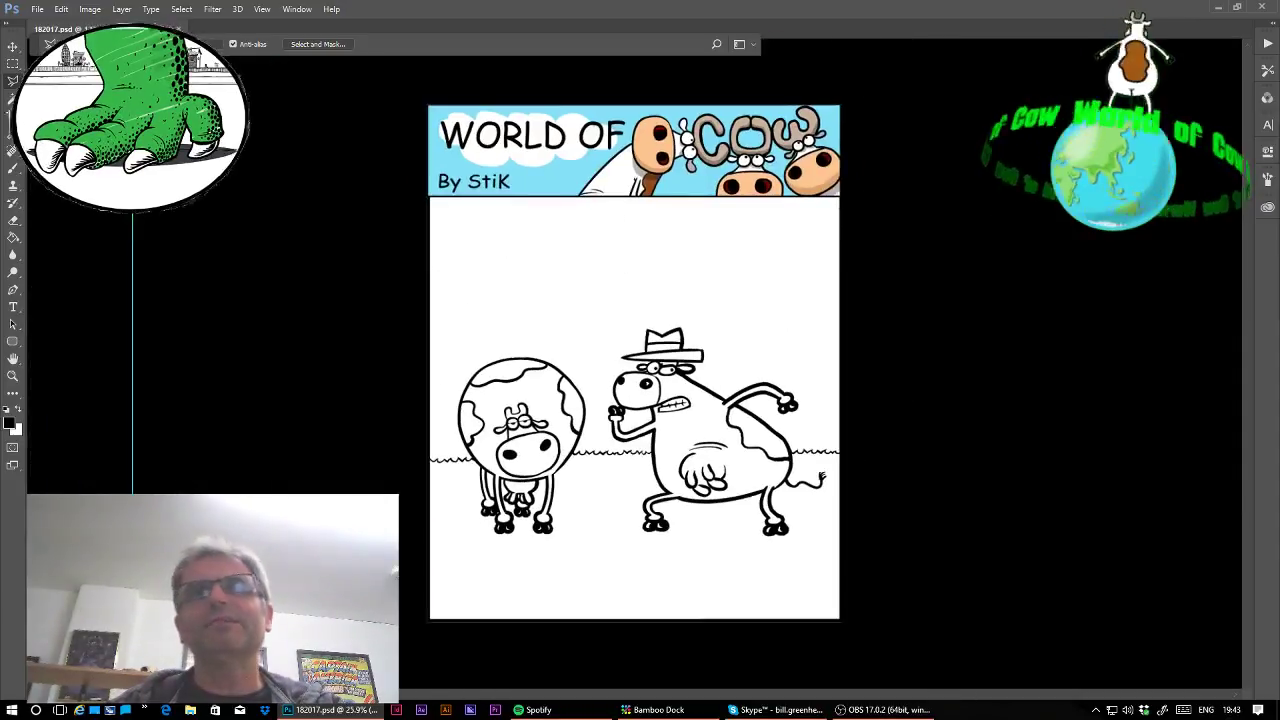
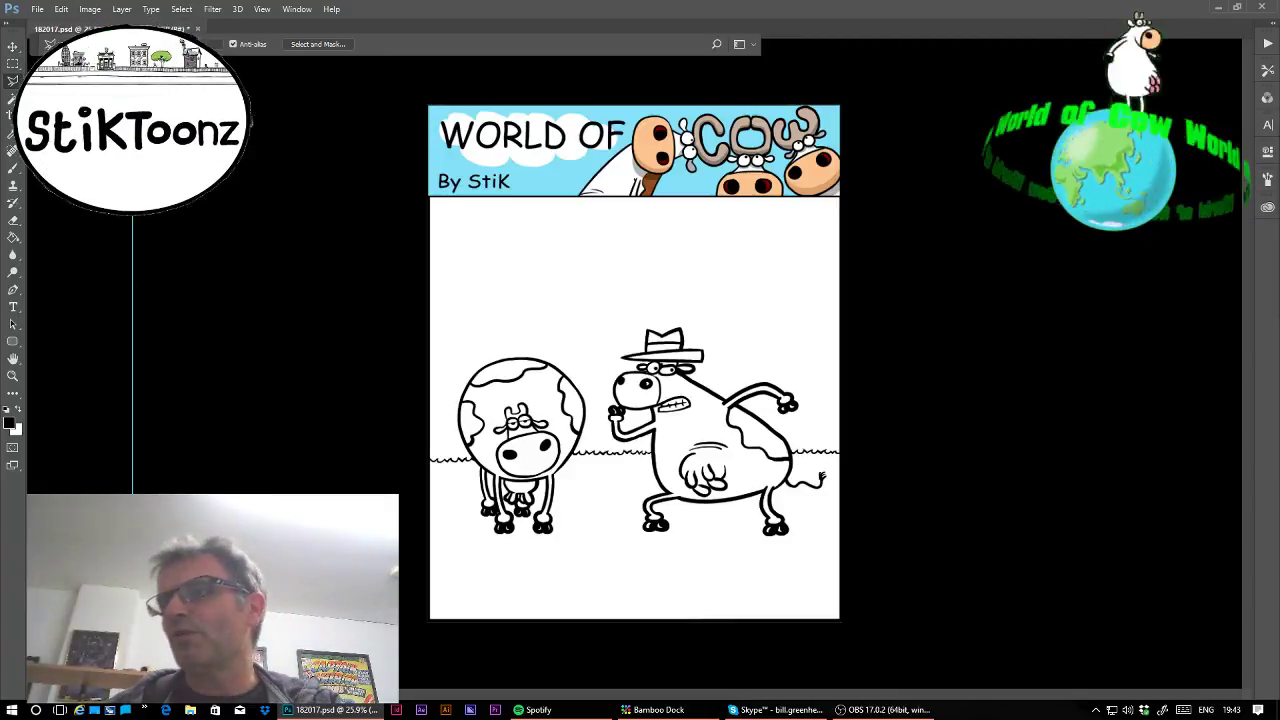
click(13, 238)
click(588, 585)
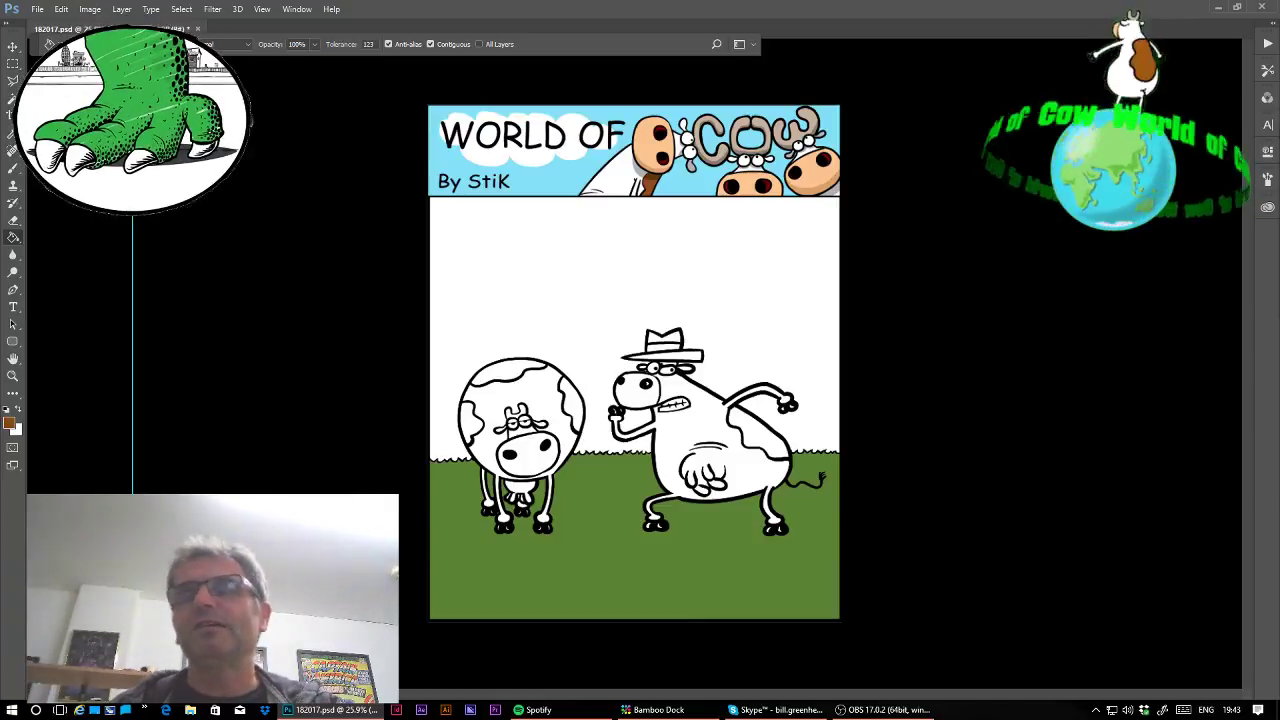
Fill the hat cow's back patch reddish brown and the round cow's three patches dark brown.
click(776, 446)
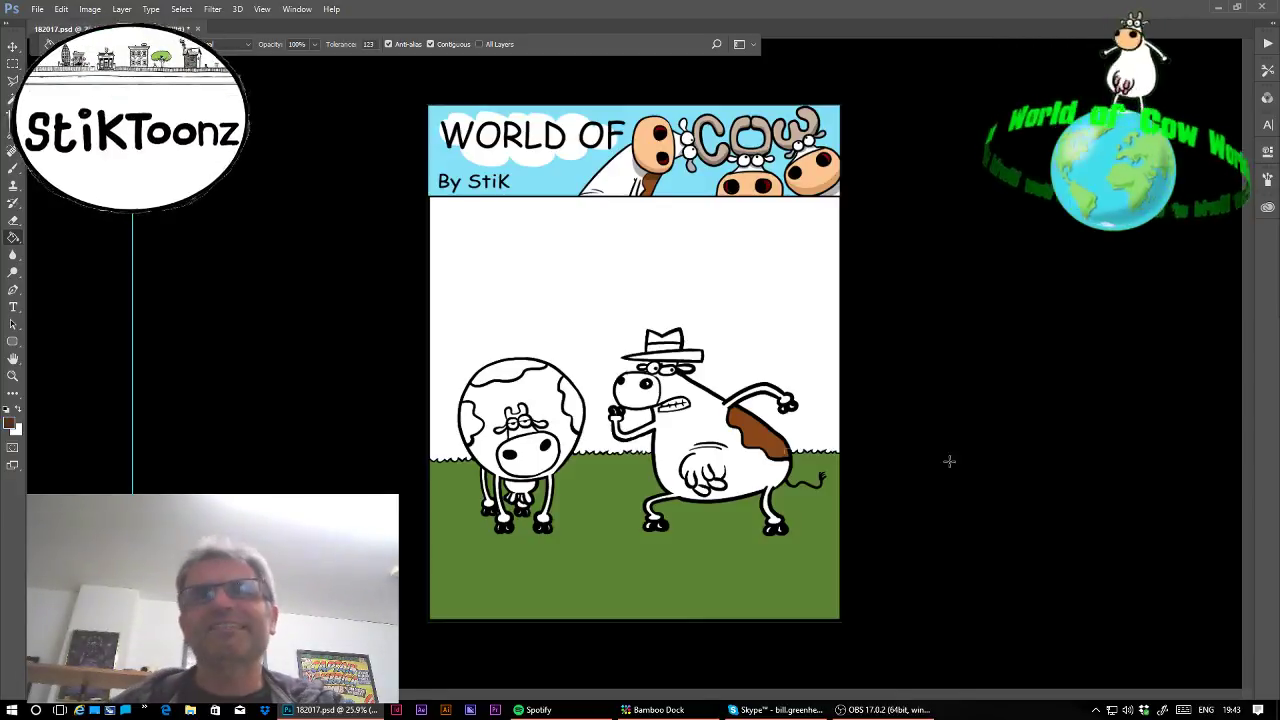
click(497, 368)
click(578, 400)
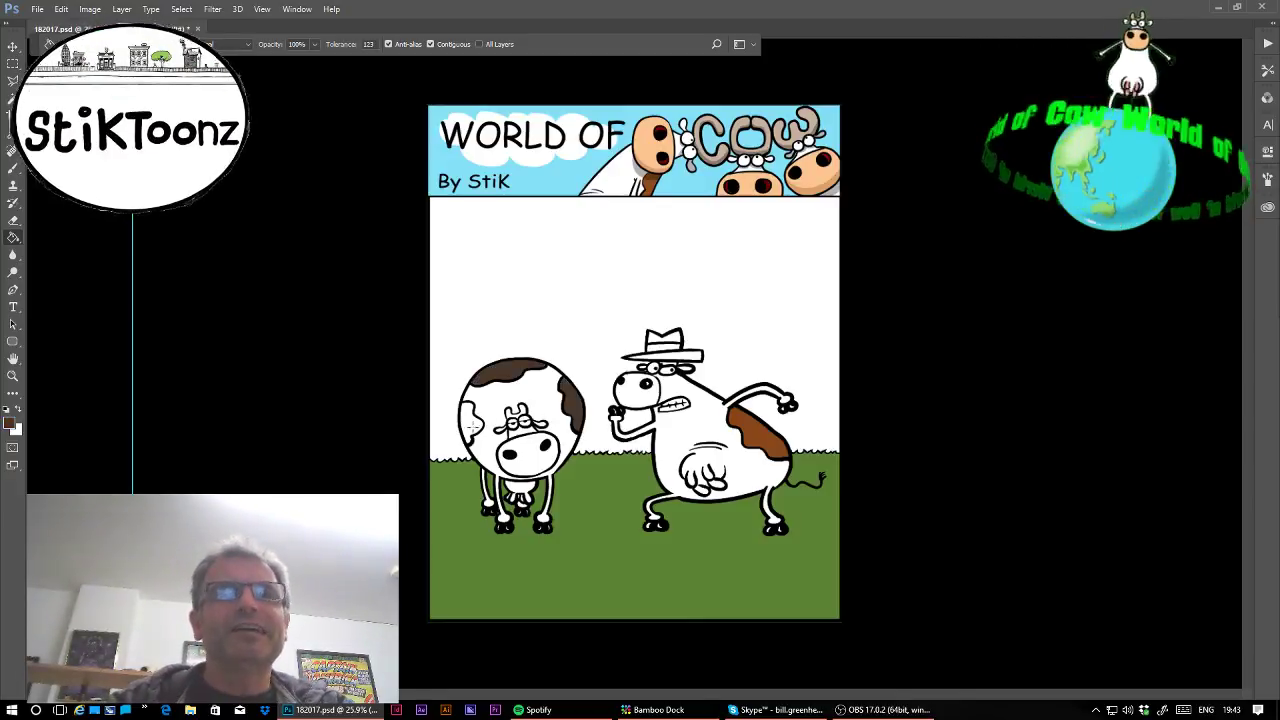
click(472, 425)
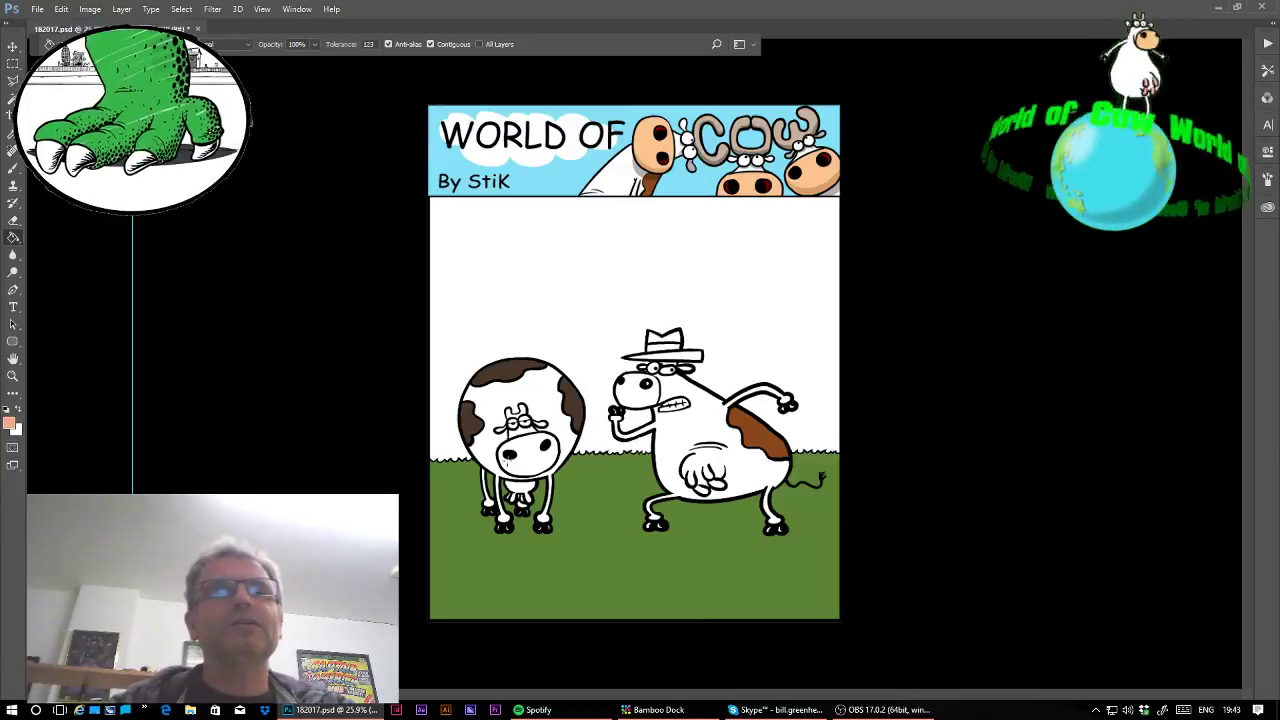
Fill the round cow's muzzle pink and the hat cow's muzzle peach, with dark red in the white gap of its nostril.
click(540, 458)
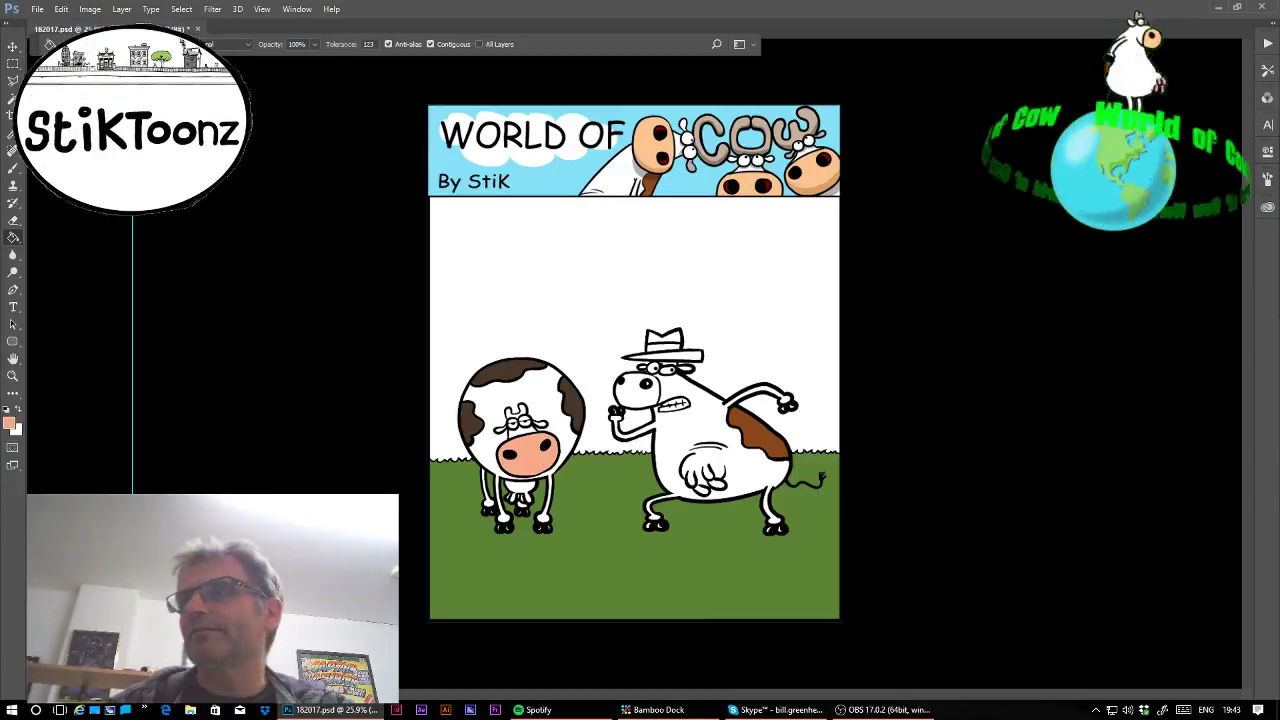
click(648, 400)
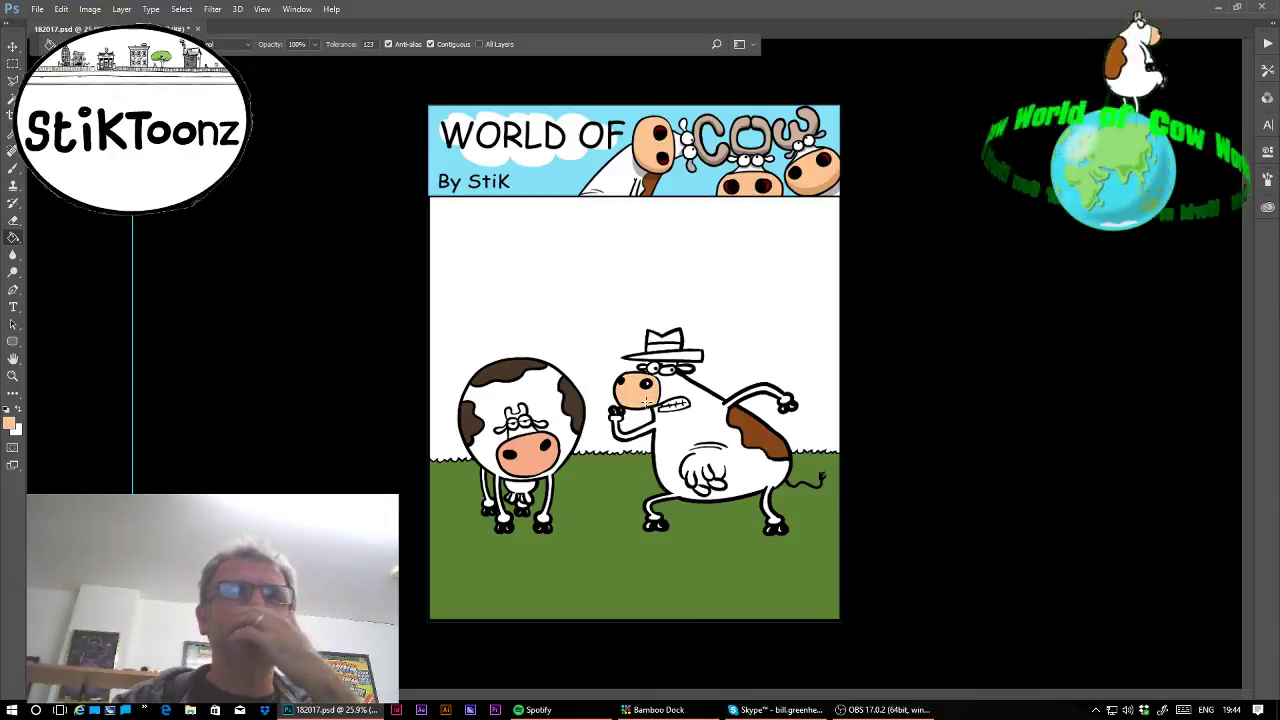
click(13, 375)
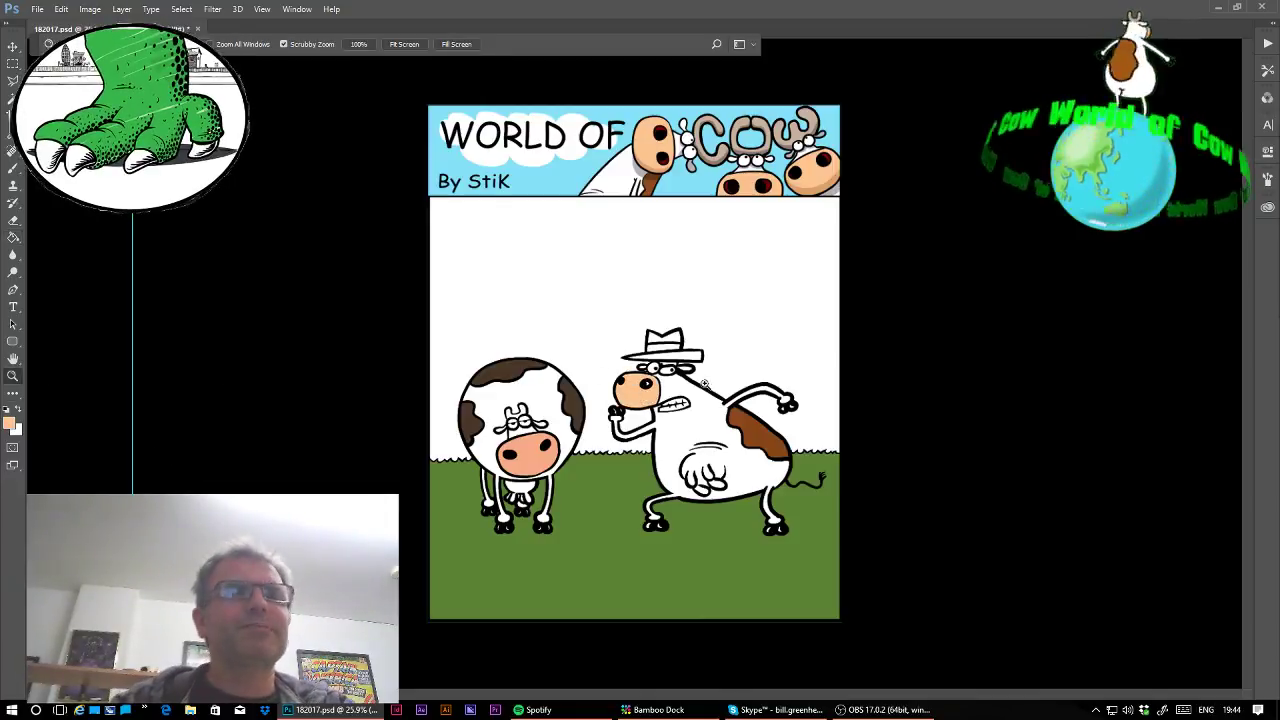
drag(648, 370, 1229, 427)
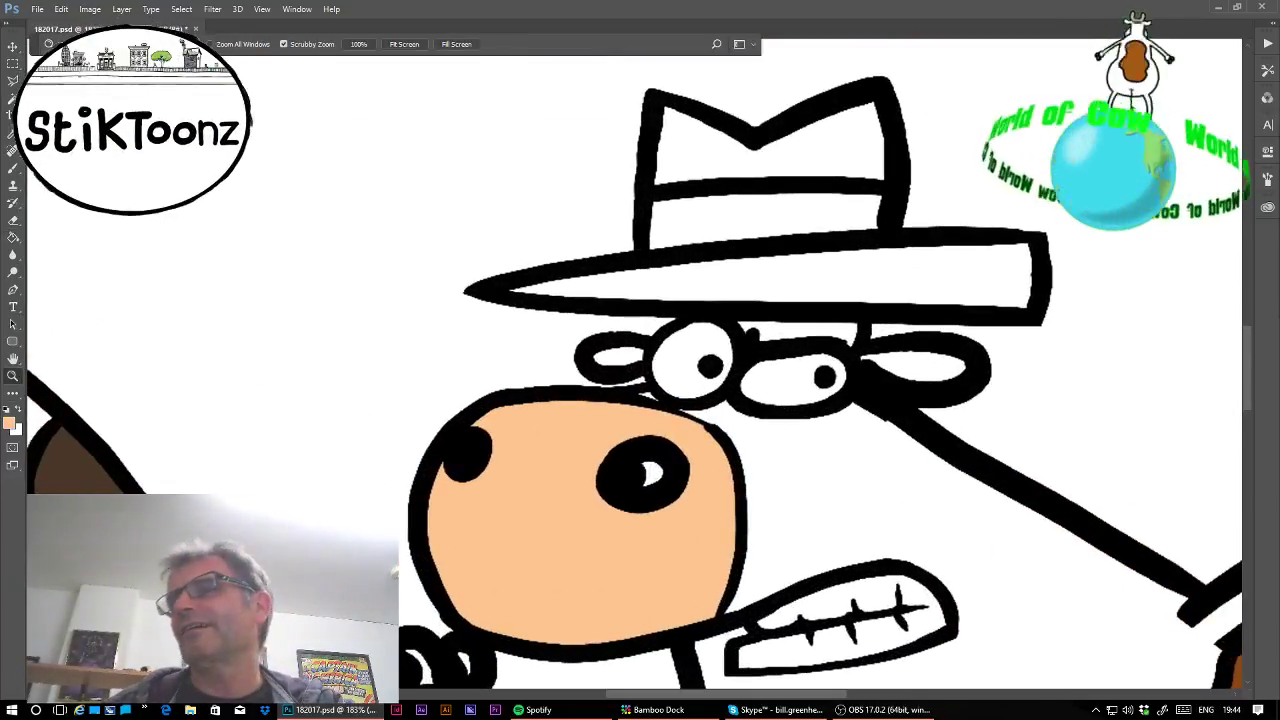
click(13, 237)
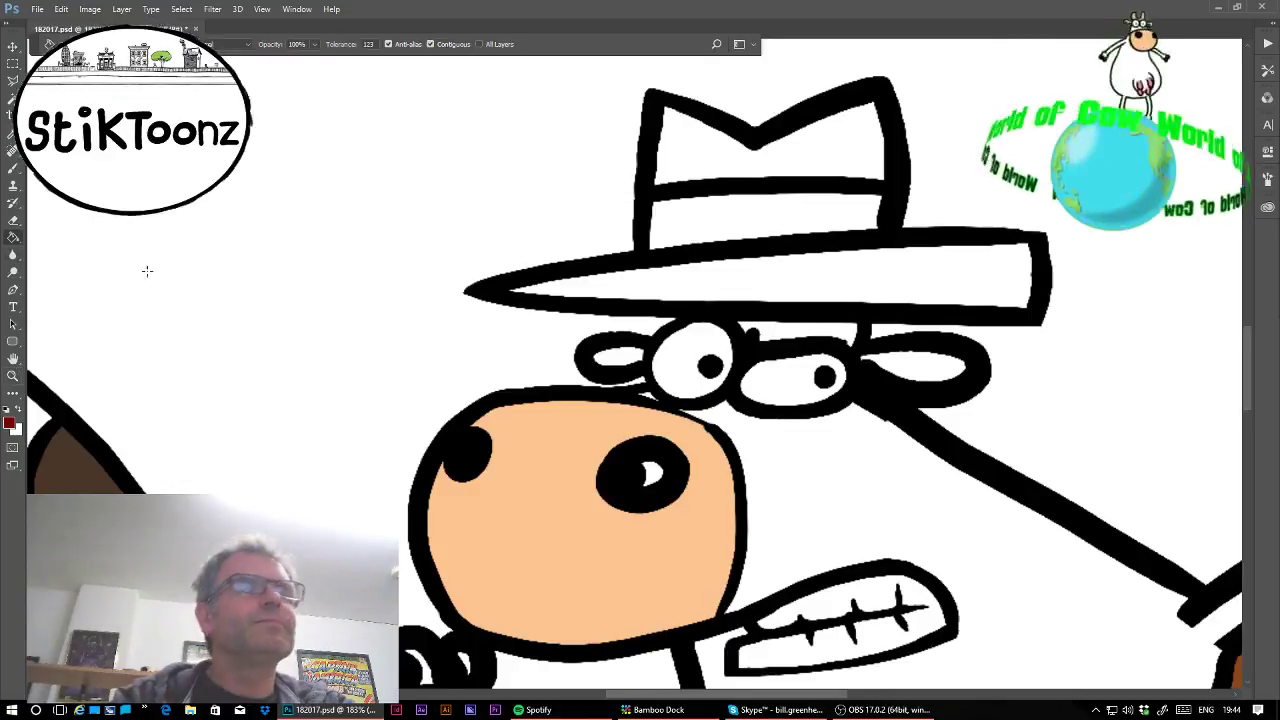
click(658, 472)
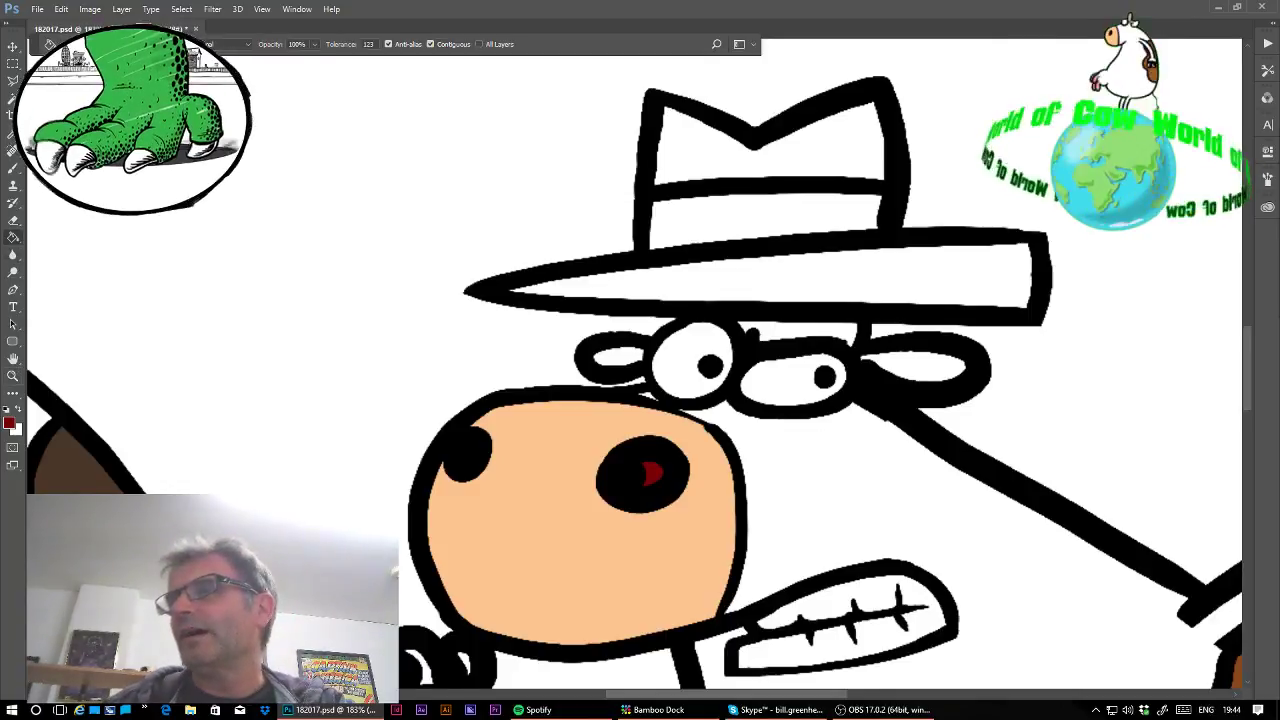
Fill the hat's brim and crown dark brown and its band bright red.
click(838, 281)
click(793, 147)
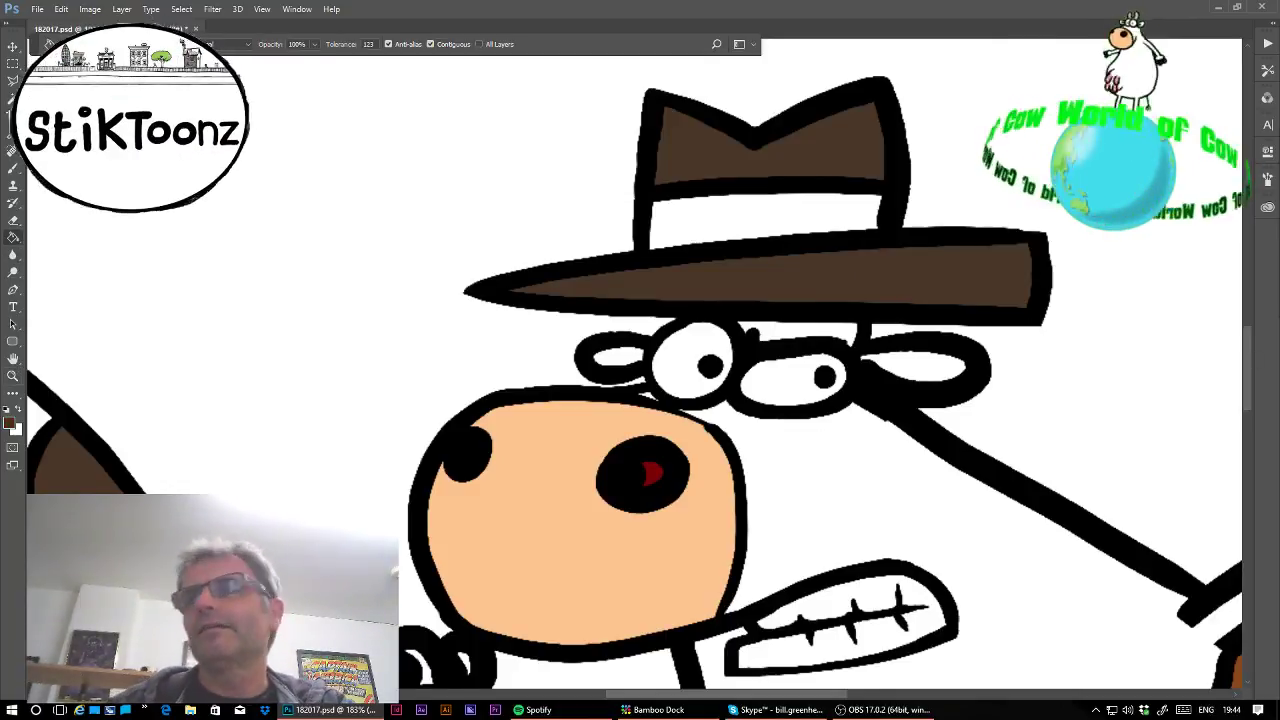
click(858, 240)
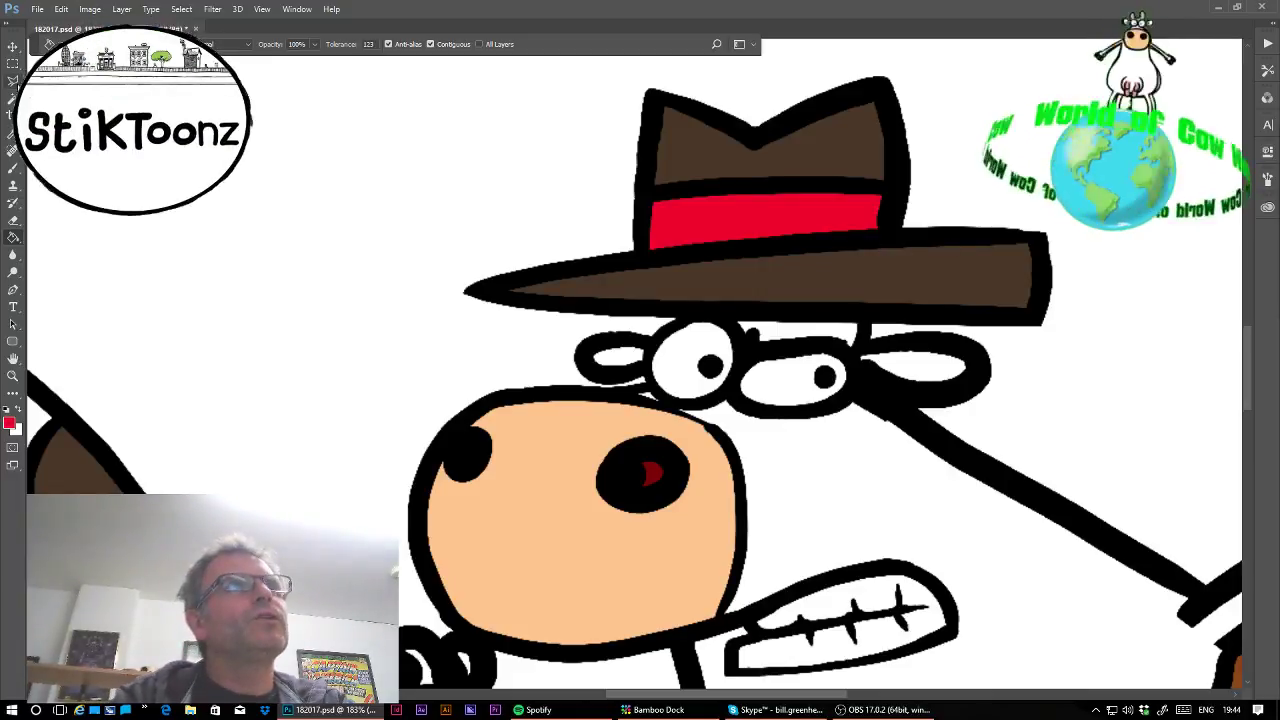
Shade a lassoed strip under the hat brim with 30% black across the hat cow's forehead, eyes and ear.
key(l)
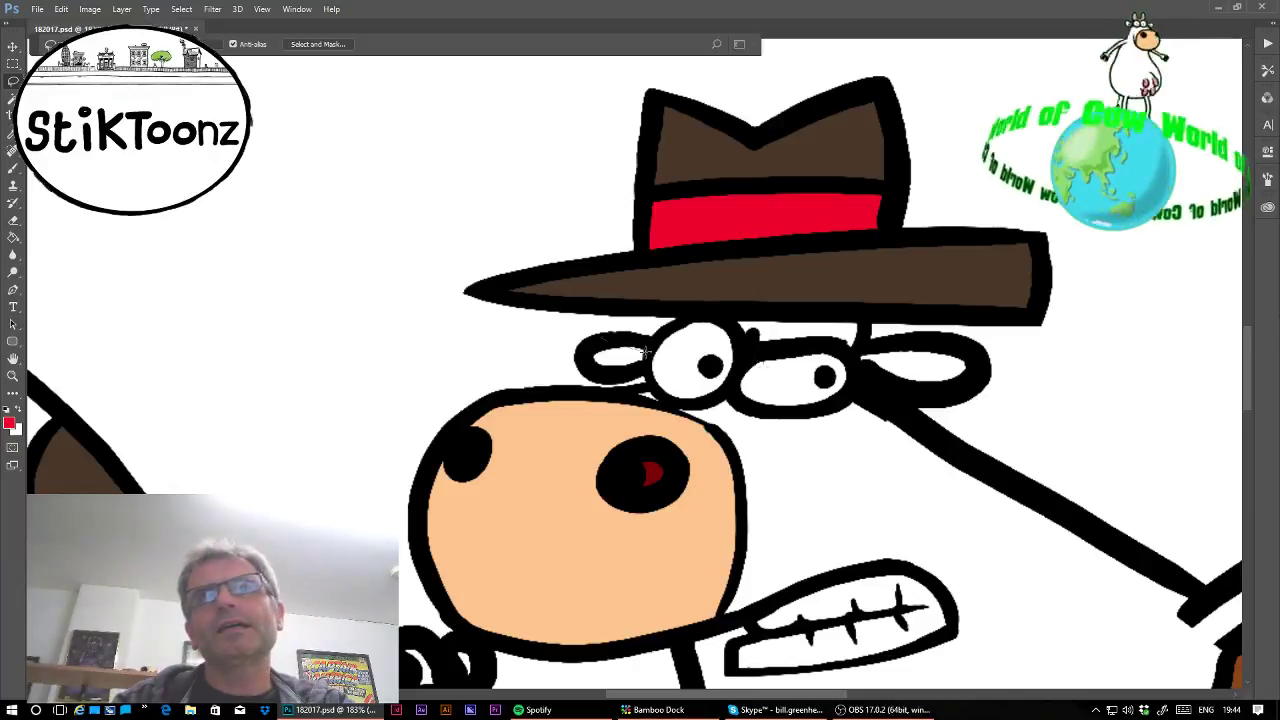
drag(645, 350, 880, 370)
drag(993, 318, 568, 310)
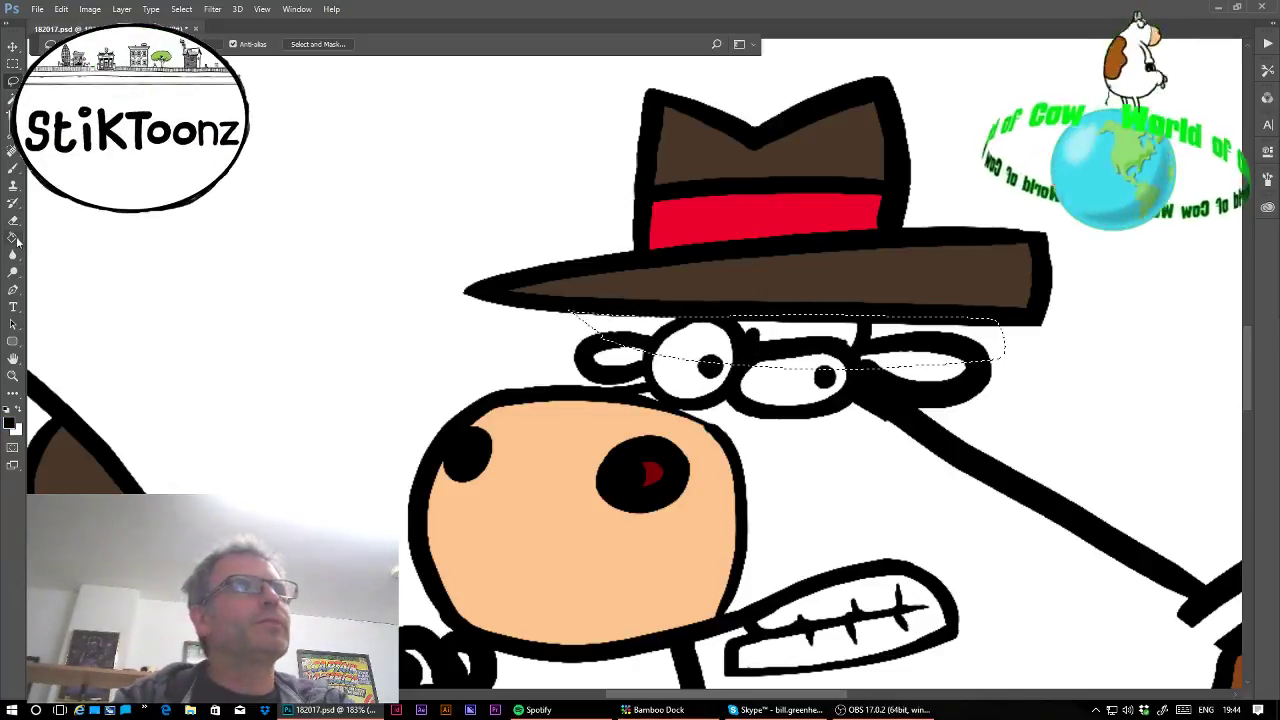
key(g)
key(d)
key(3)
click(798, 335)
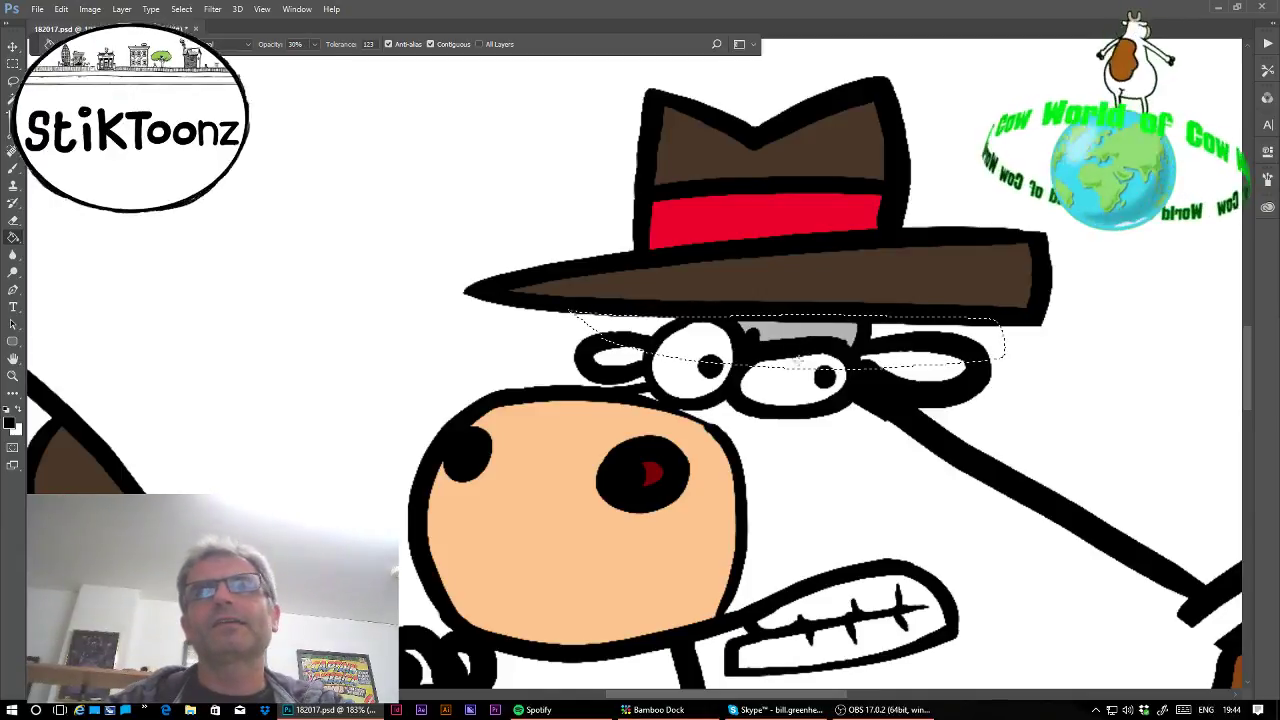
click(796, 362)
click(700, 350)
click(890, 362)
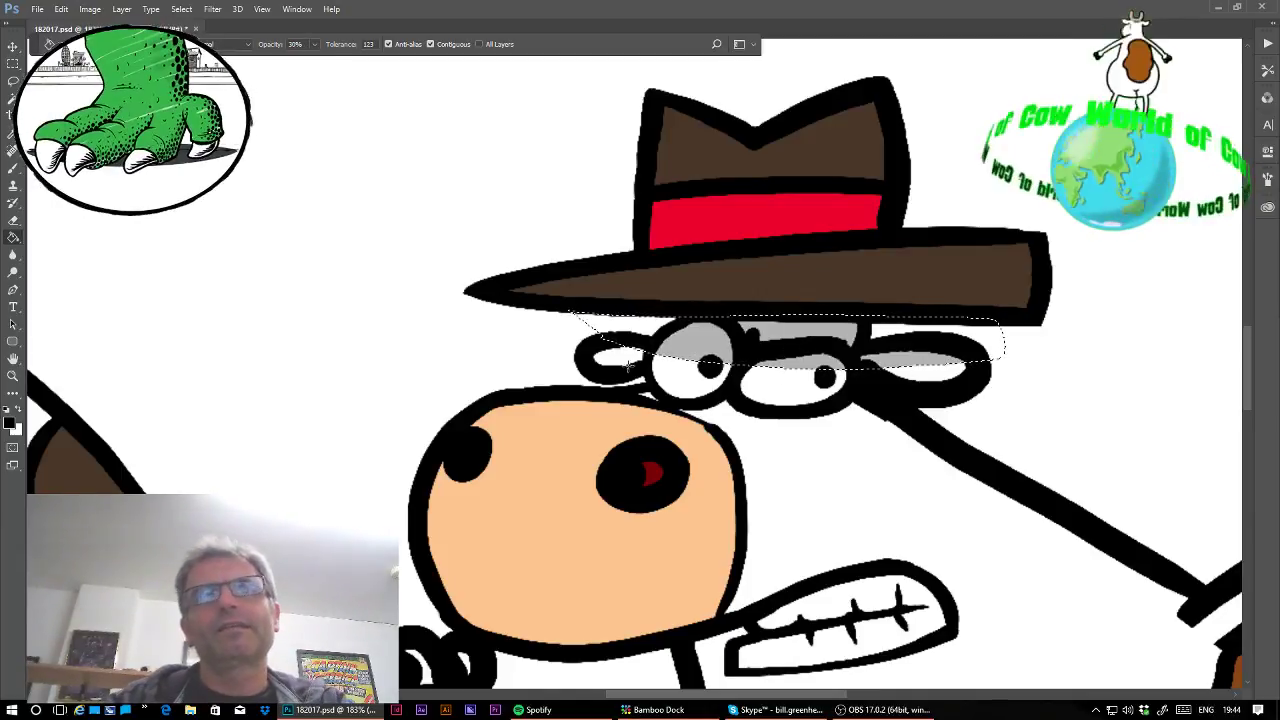
key(ctrl+d)
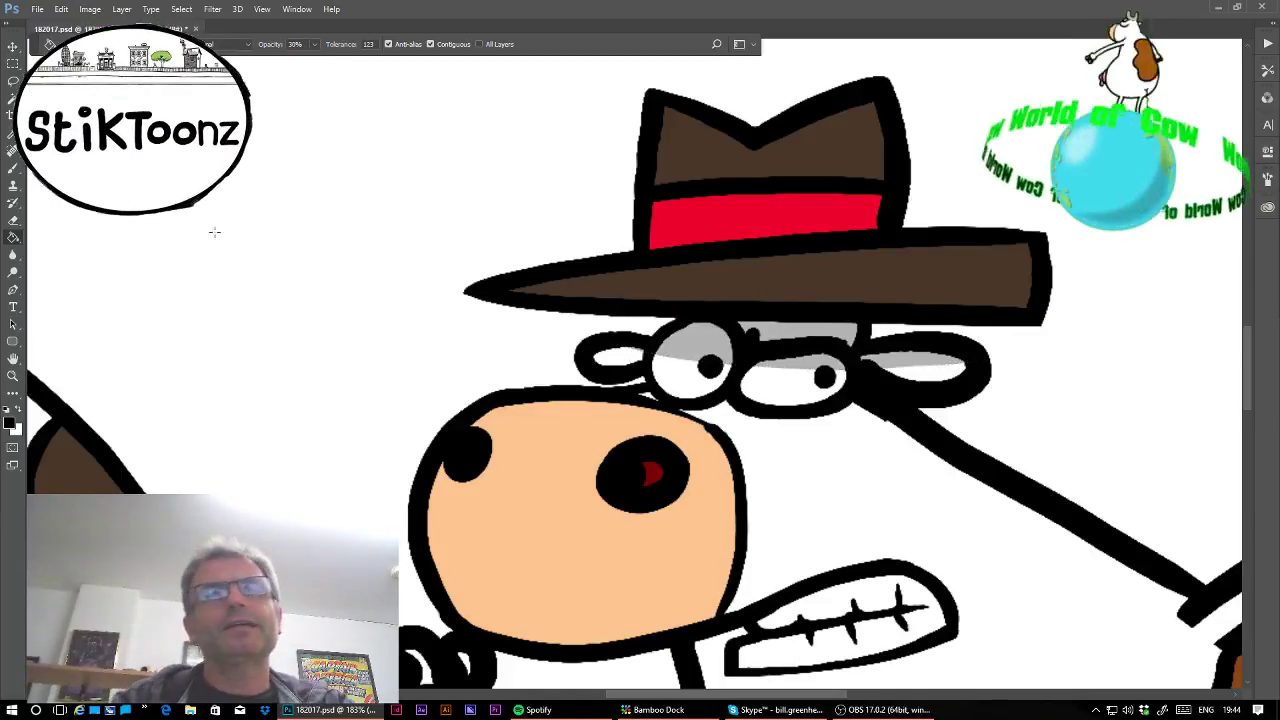
Lasso a thin curve along the muzzle's lower edge and upper mouth line and fill it with a dark shadow at 30% opacity.
key(l)
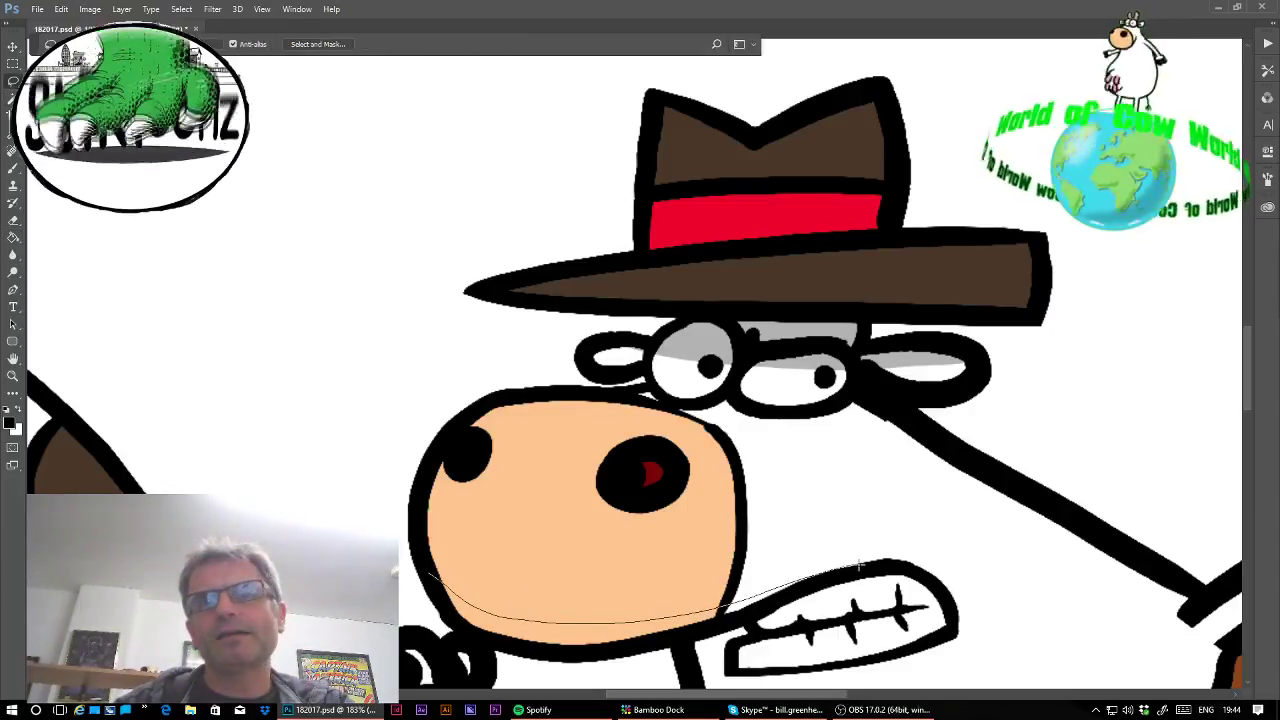
drag(522, 647, 500, 652)
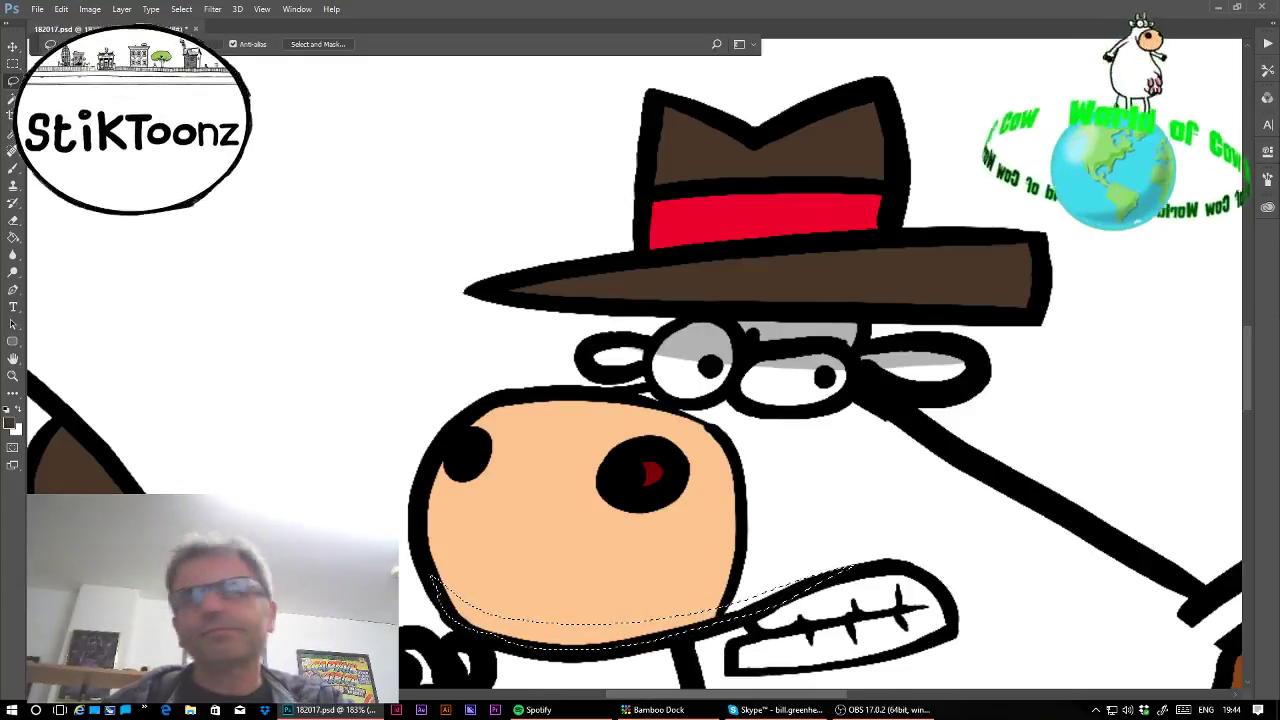
click(14, 240)
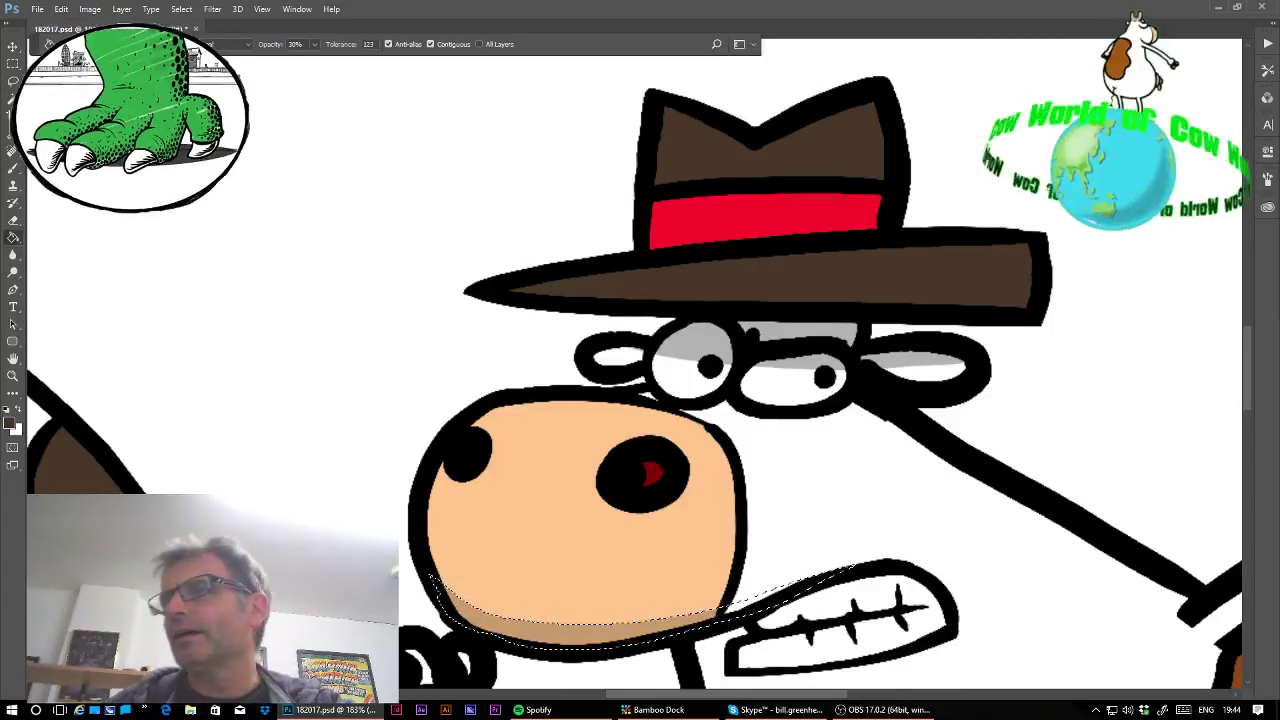
click(750, 598)
key(ctrl+d)
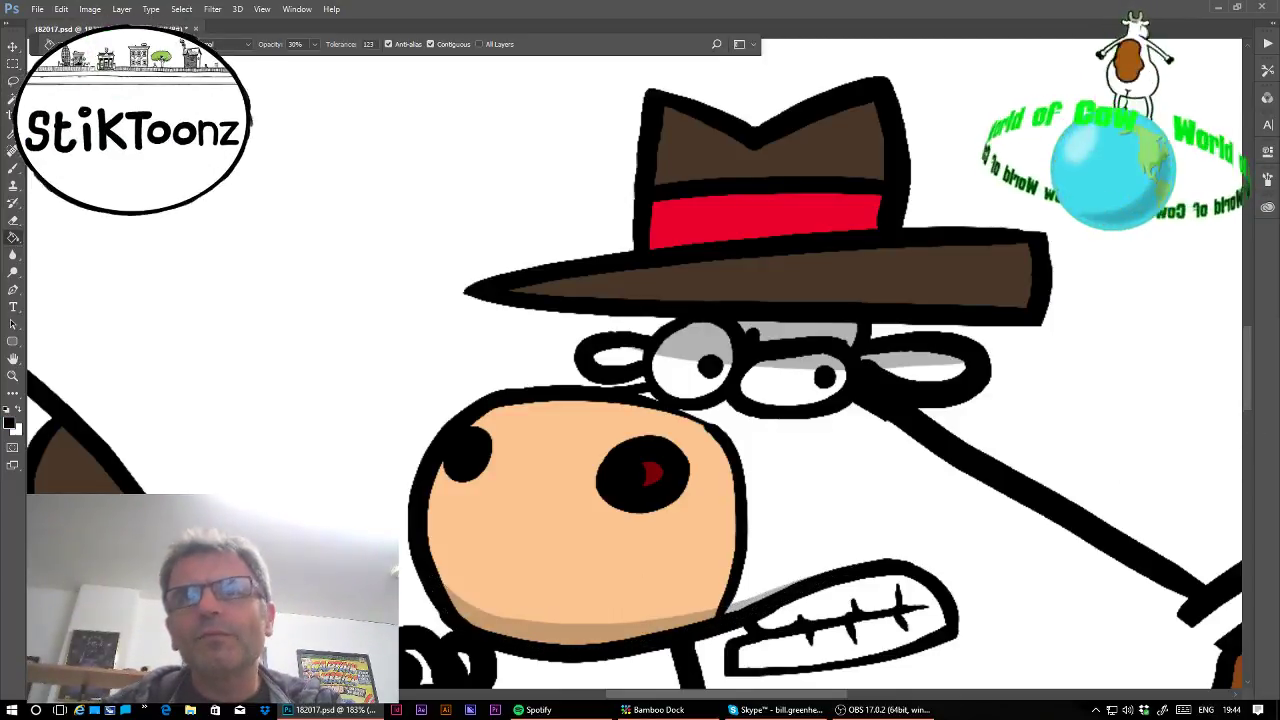
Lasso the hat cow's four udder teats and fill them coral red at 100% opacity.
drag(752, 632, 712, 230)
drag(980, 517, 735, 270)
key(l)
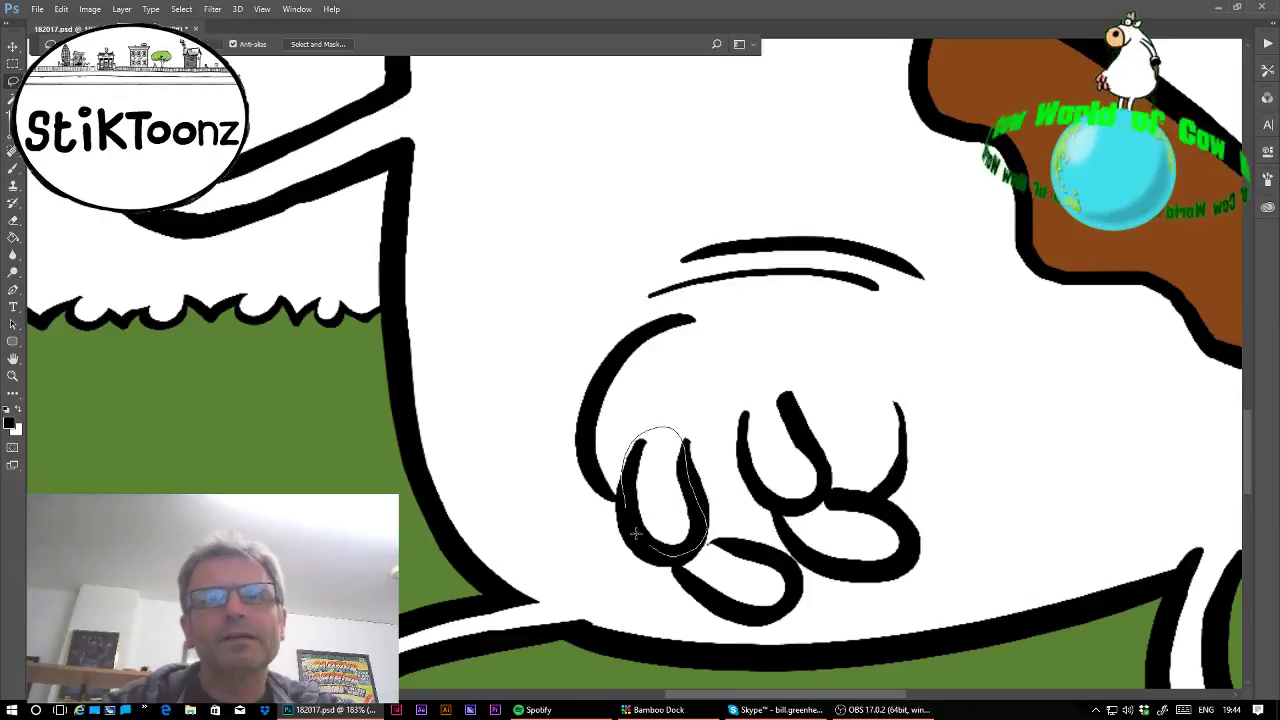
drag(636, 533, 640, 542)
mouse_move(757, 500)
mouse_down()
mouse_move(744, 425)
mouse_move(780, 404)
mouse_move(826, 480)
mouse_move(805, 505)
mouse_up()
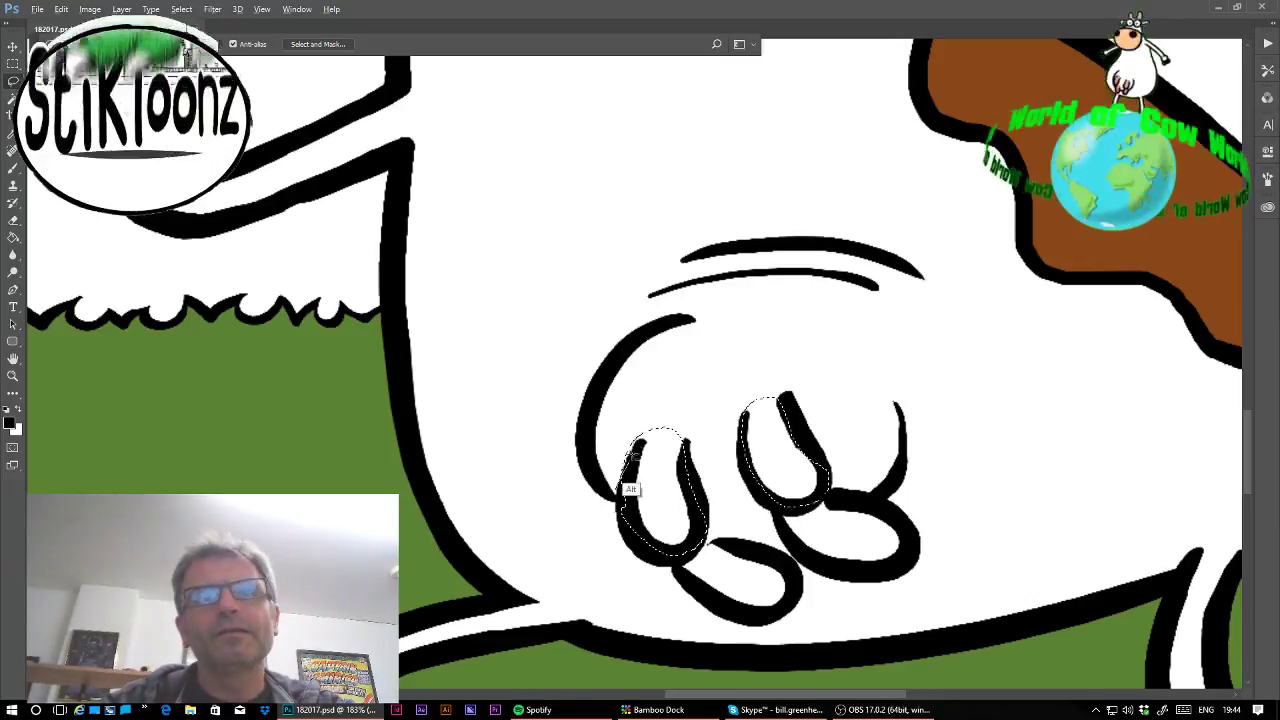
mouse_move(670, 560)
mouse_down()
mouse_move(718, 604)
mouse_move(787, 582)
mouse_move(750, 537)
mouse_move(694, 540)
mouse_move(676, 558)
mouse_up()
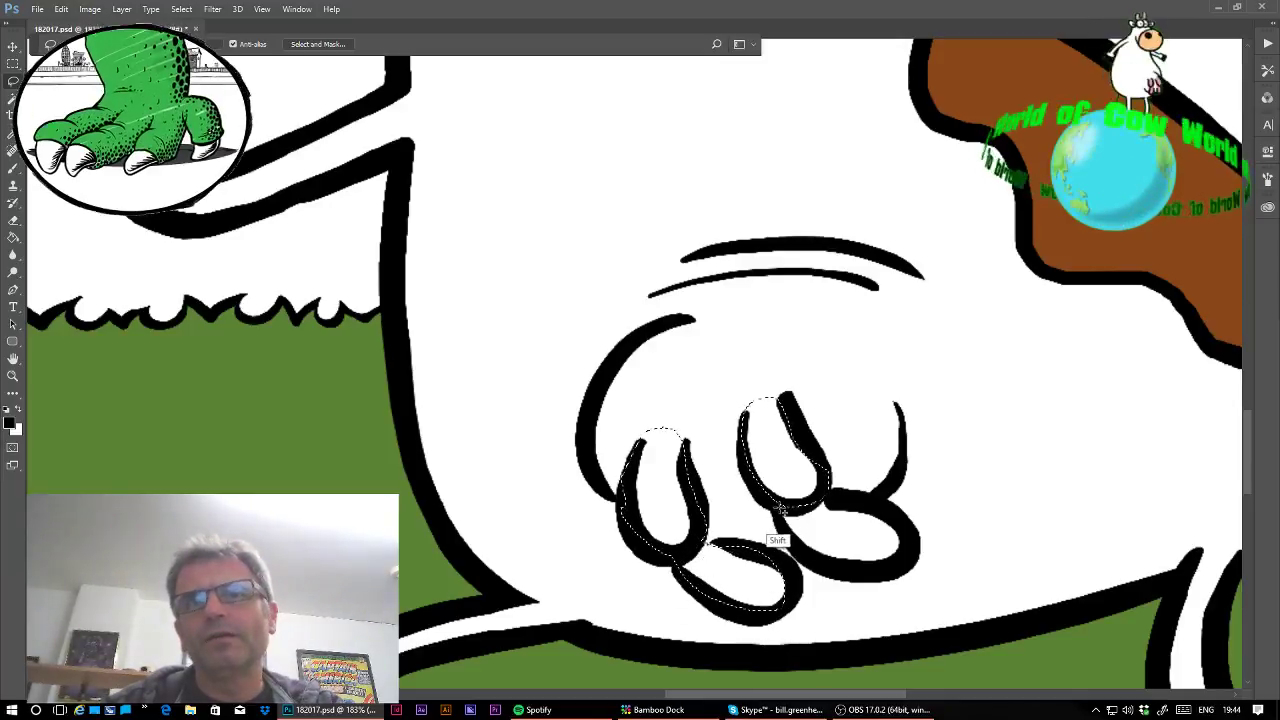
mouse_move(778, 510)
mouse_down()
mouse_move(819, 564)
mouse_move(879, 571)
mouse_move(902, 539)
mouse_move(800, 505)
mouse_up()
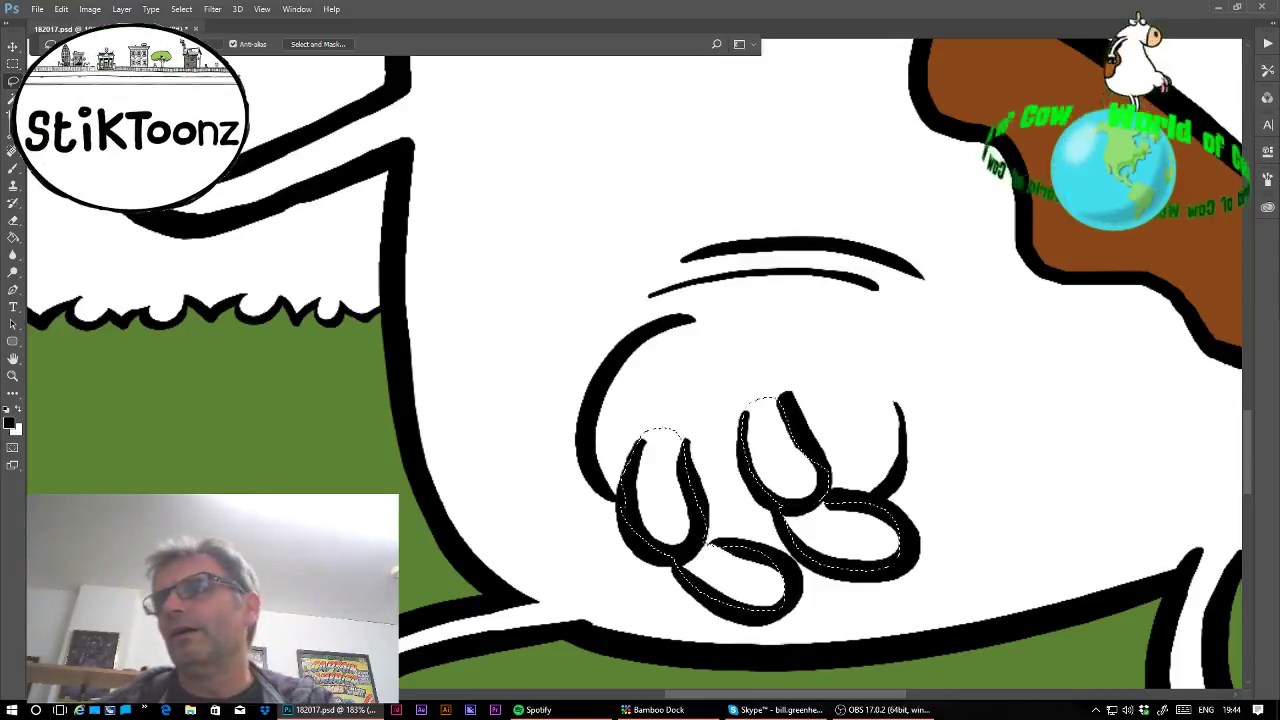
click(16, 237)
click(720, 483)
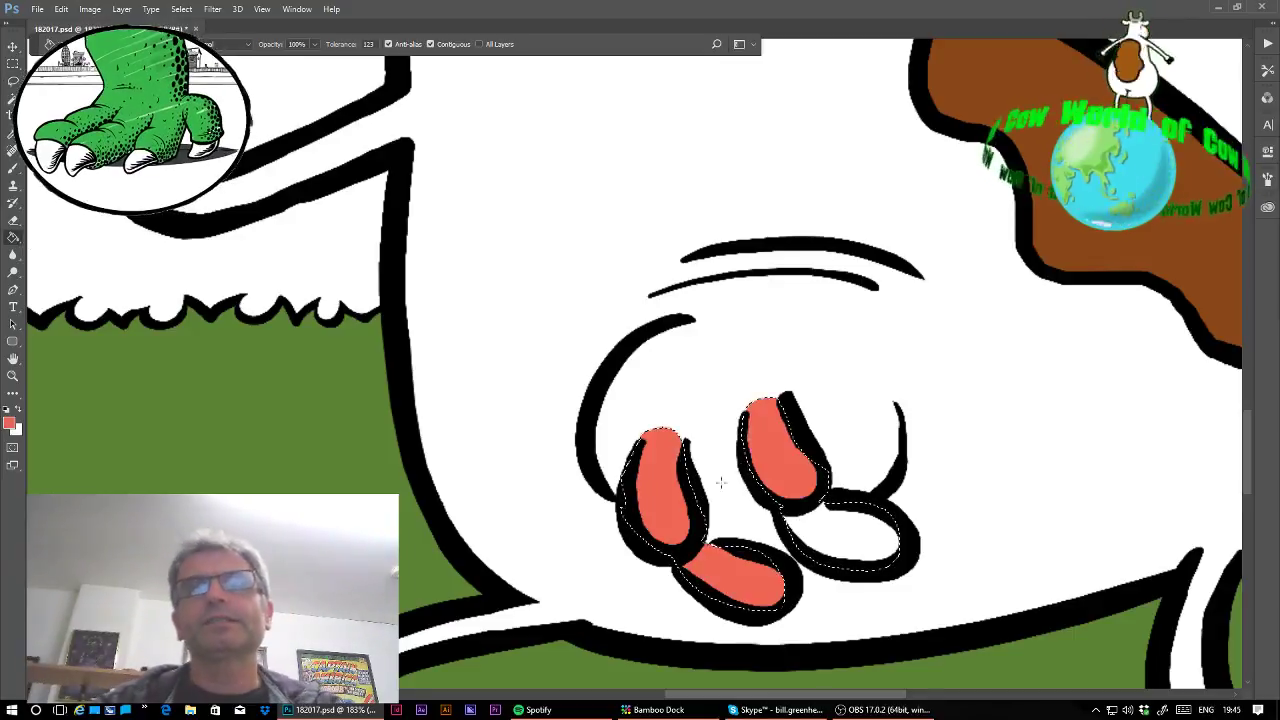
click(850, 527)
key(ctrl+d)
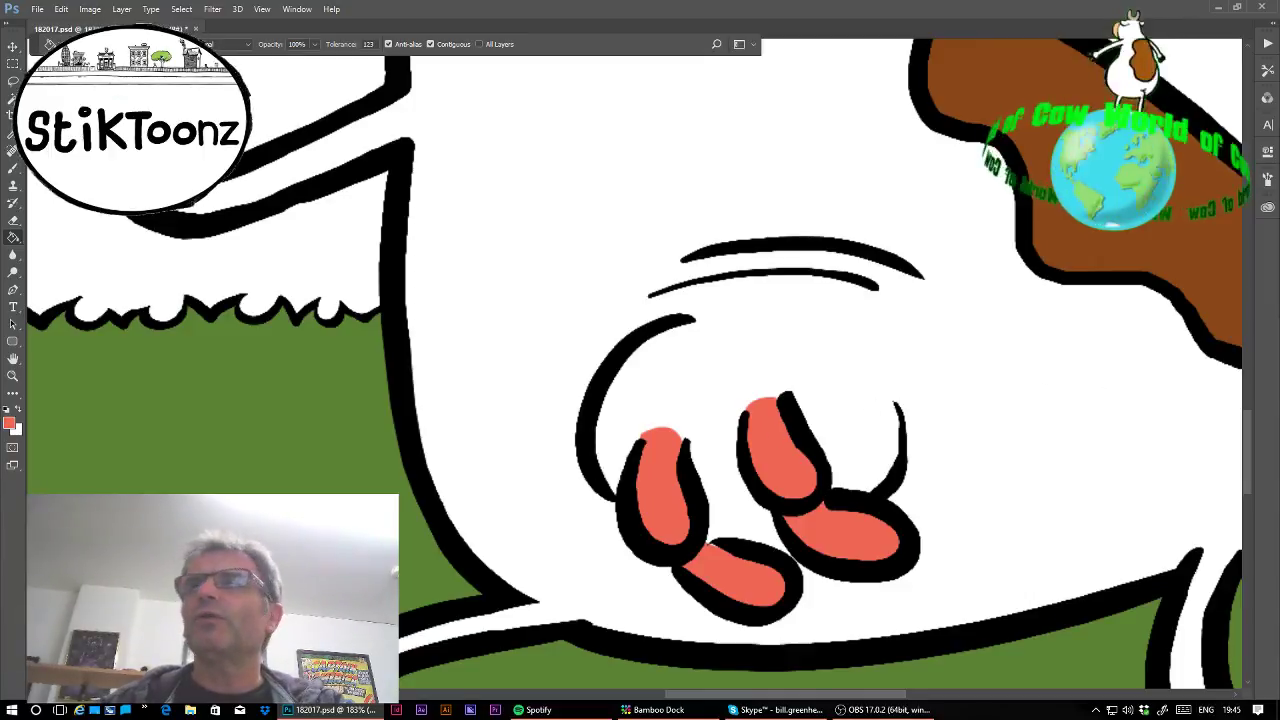
Lasso a curved band along the hat cow's underbelly and fill it with black at 20% opacity as shading.
drag(790, 460, 615, 320)
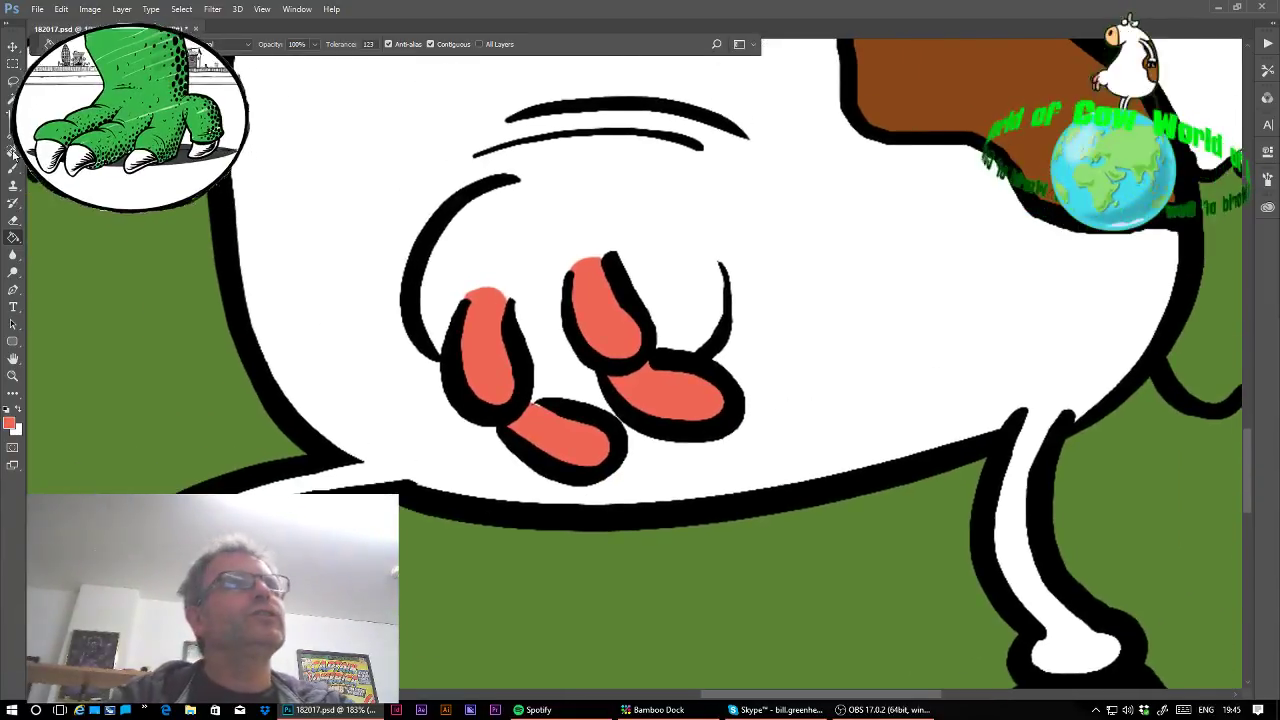
click(13, 84)
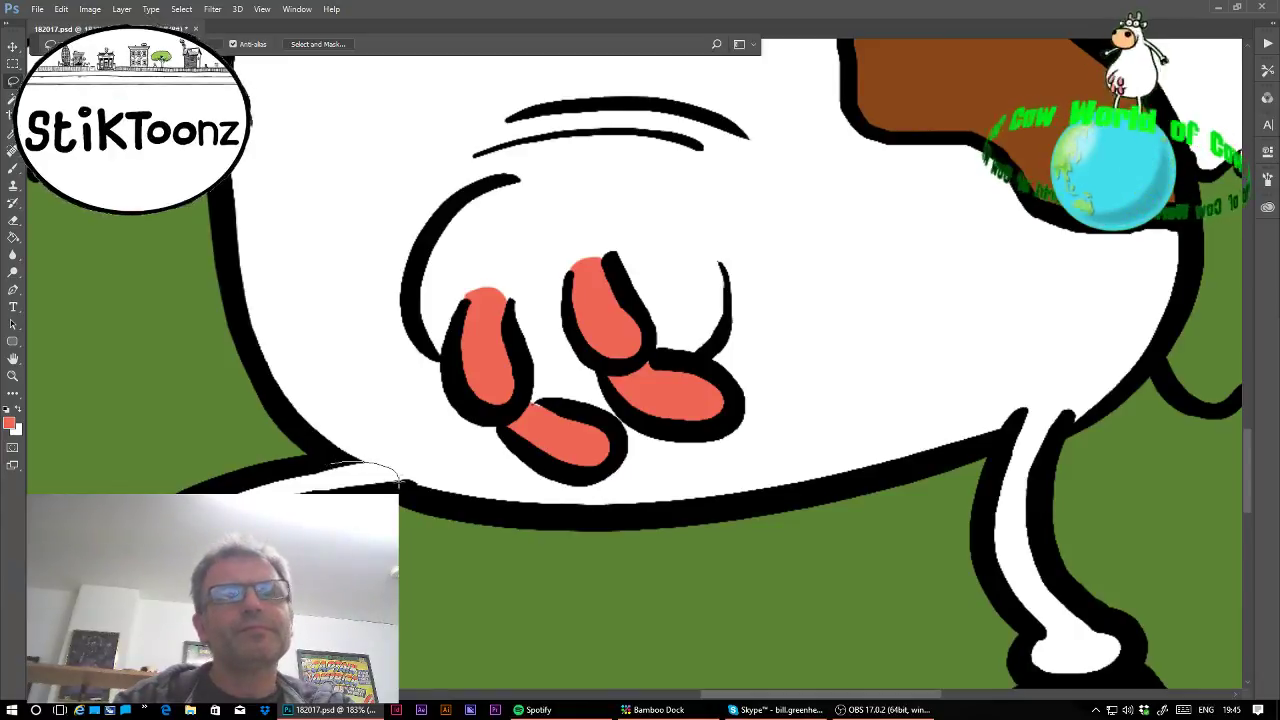
mouse_move(400, 484)
mouse_down()
mouse_move(563, 515)
mouse_move(790, 493)
mouse_up()
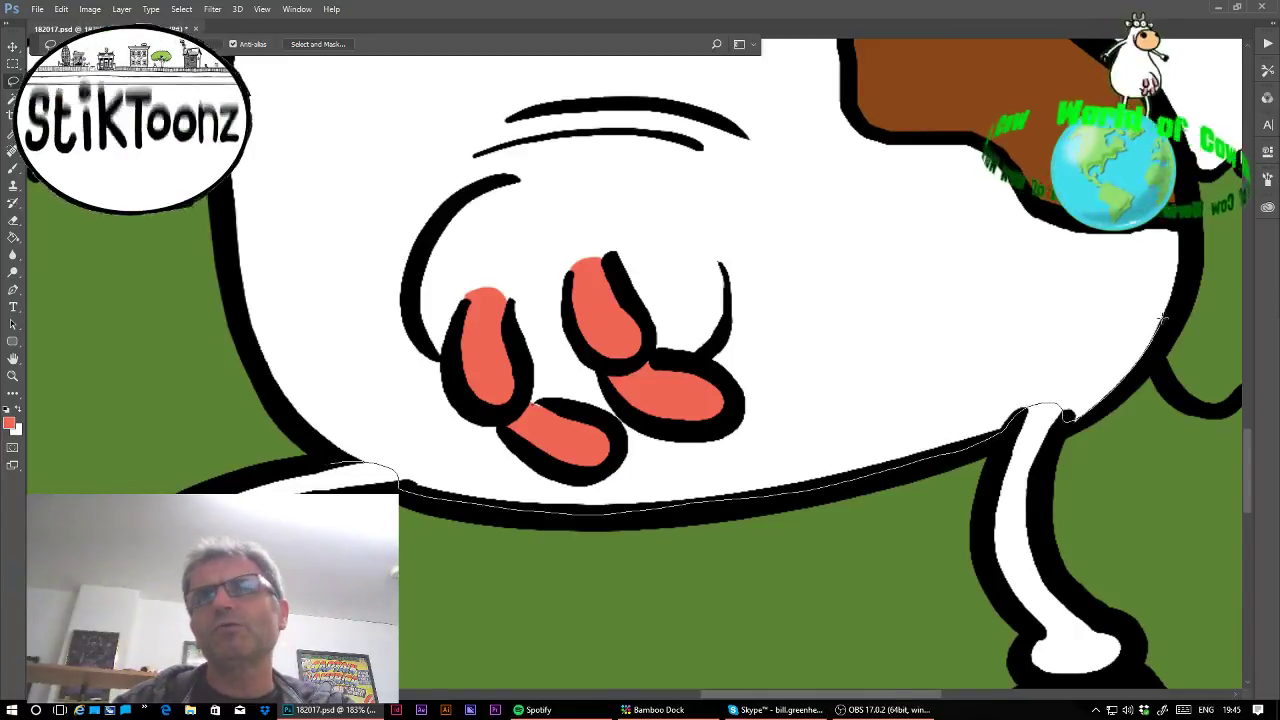
mouse_move(1162, 319)
mouse_down()
mouse_move(1061, 374)
mouse_move(780, 449)
mouse_up()
drag(427, 456, 265, 400)
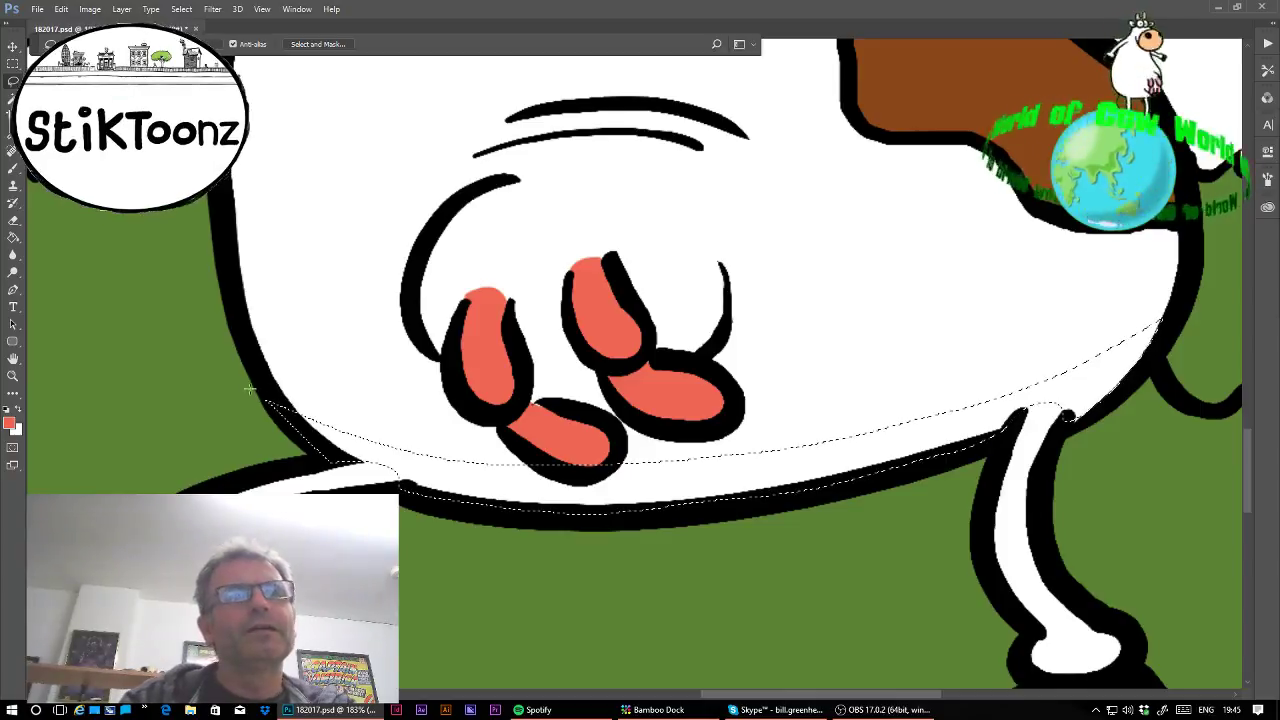
key(d)
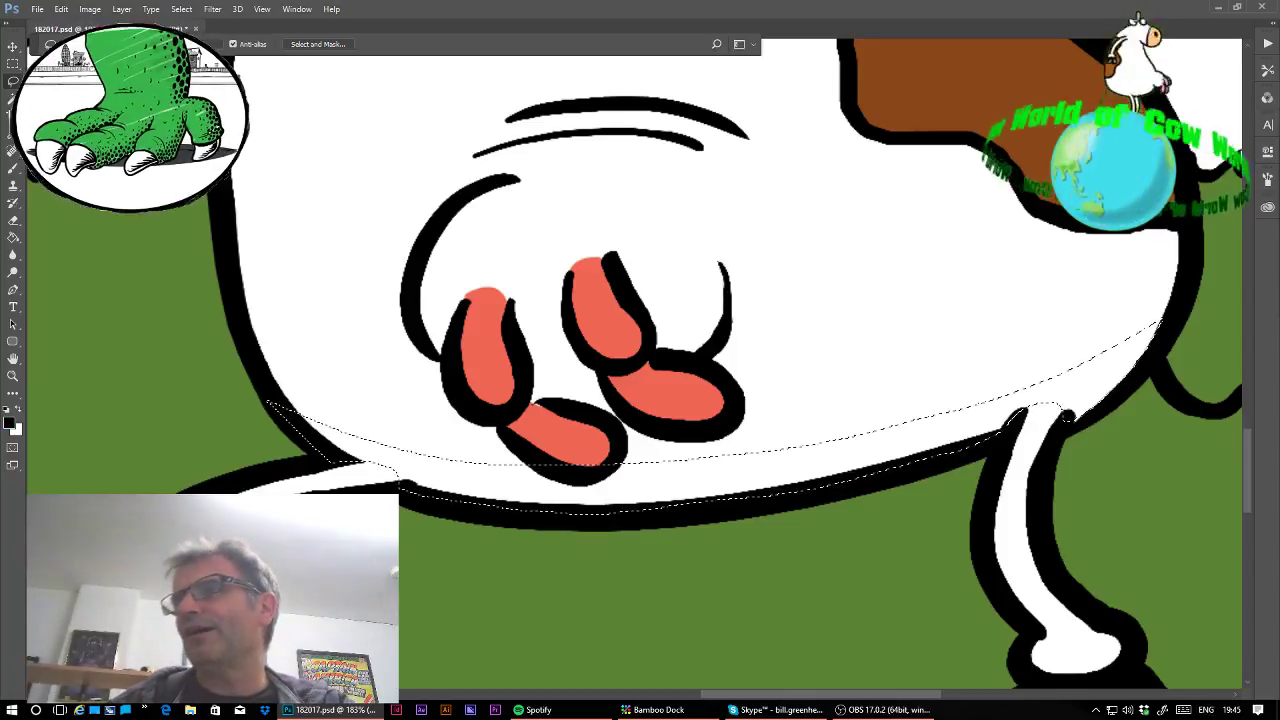
click(13, 237)
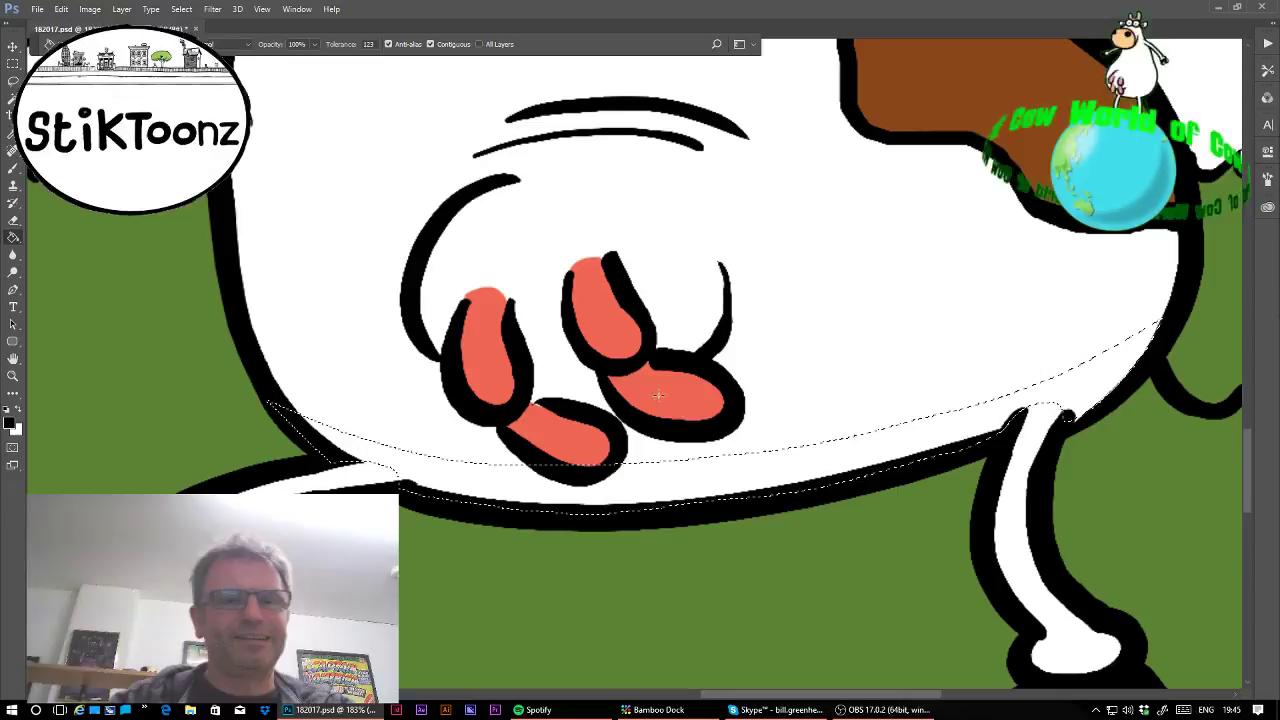
click(689, 455)
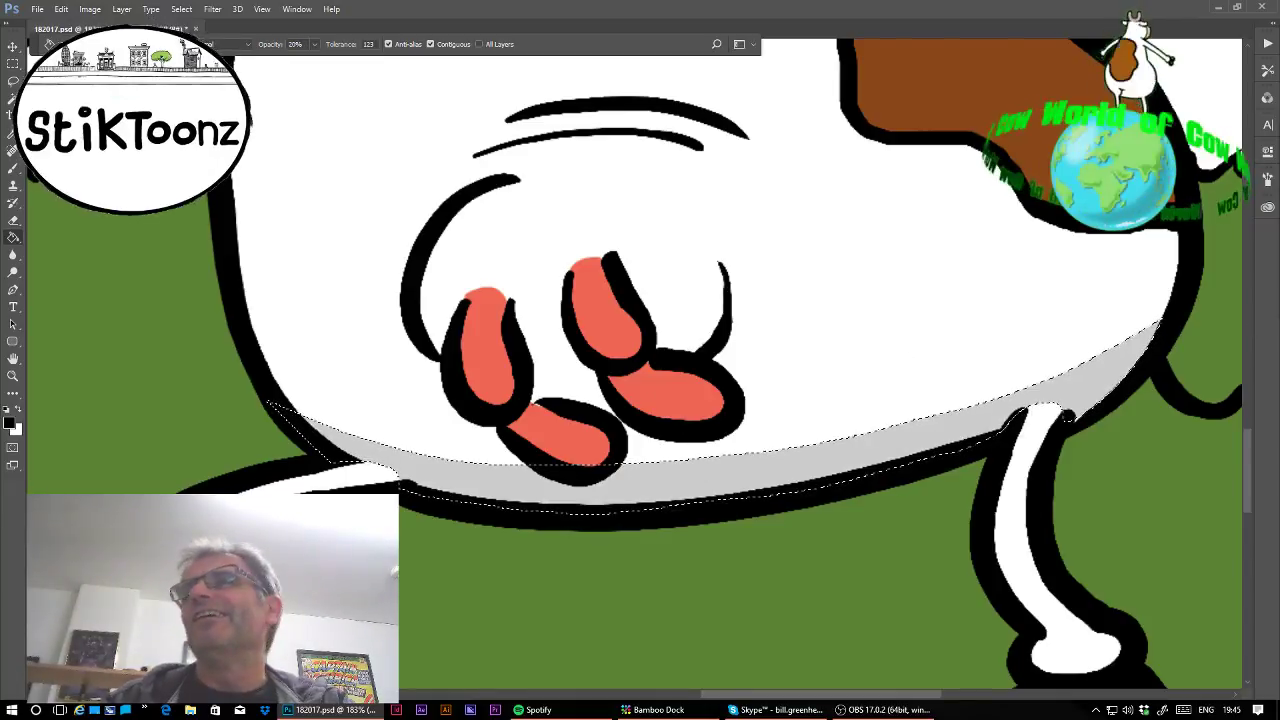
Add a thin crescent shadow below the hat cow's toothy mouth, filled with black at 20% opacity.
mouse_move(690, 190)
mouse_down()
mouse_move(606, 536)
mouse_move(726, 645)
mouse_up()
scroll(634, 376, up, 2)
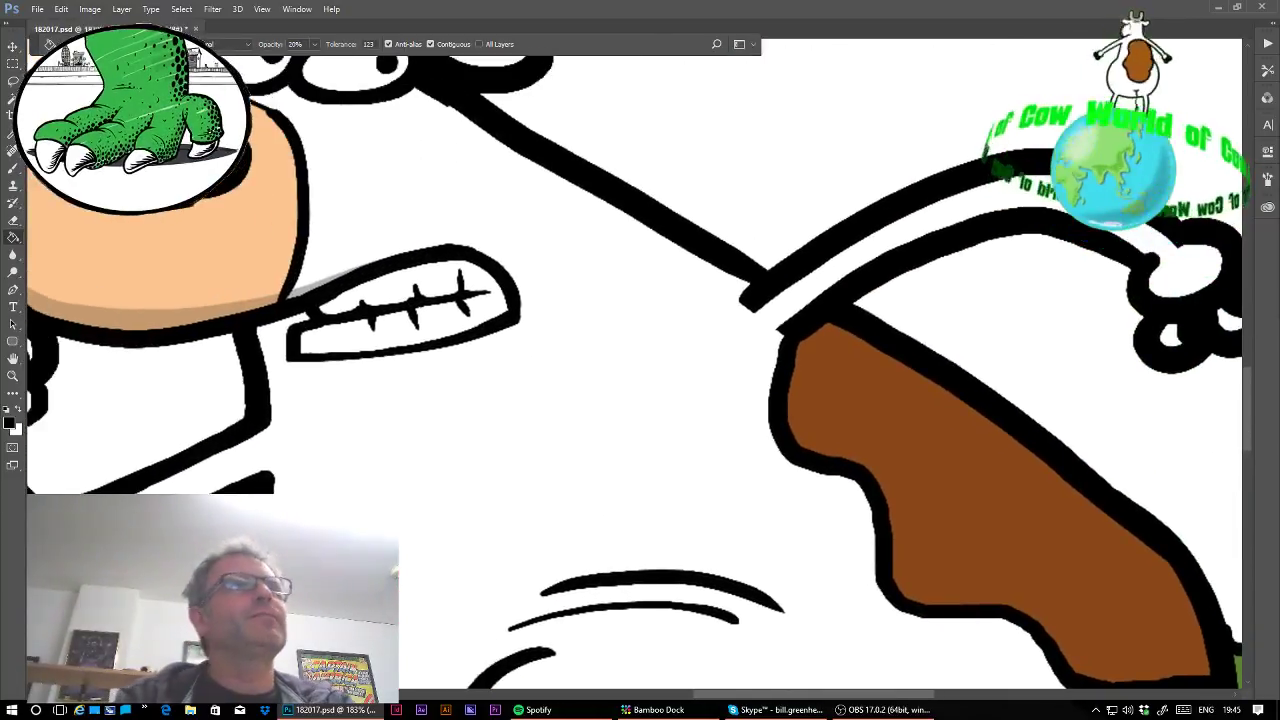
click(13, 81)
drag(315, 389, 527, 393)
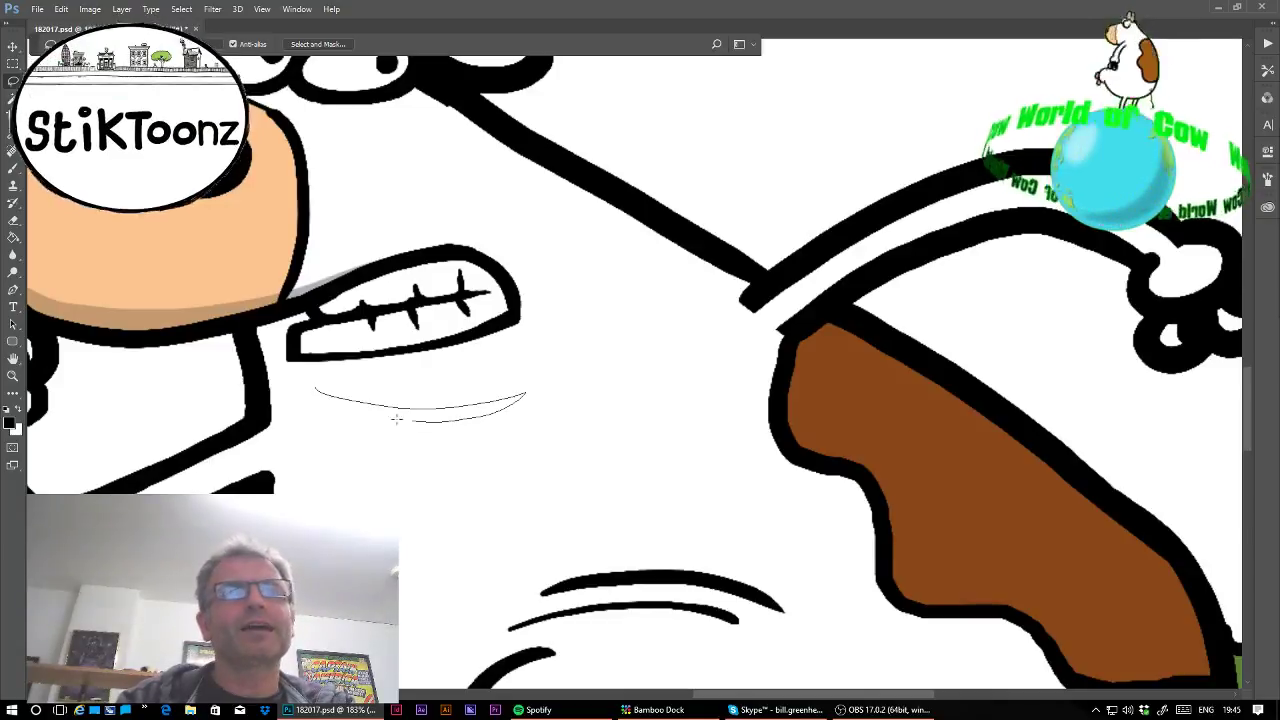
drag(316, 394, 315, 391)
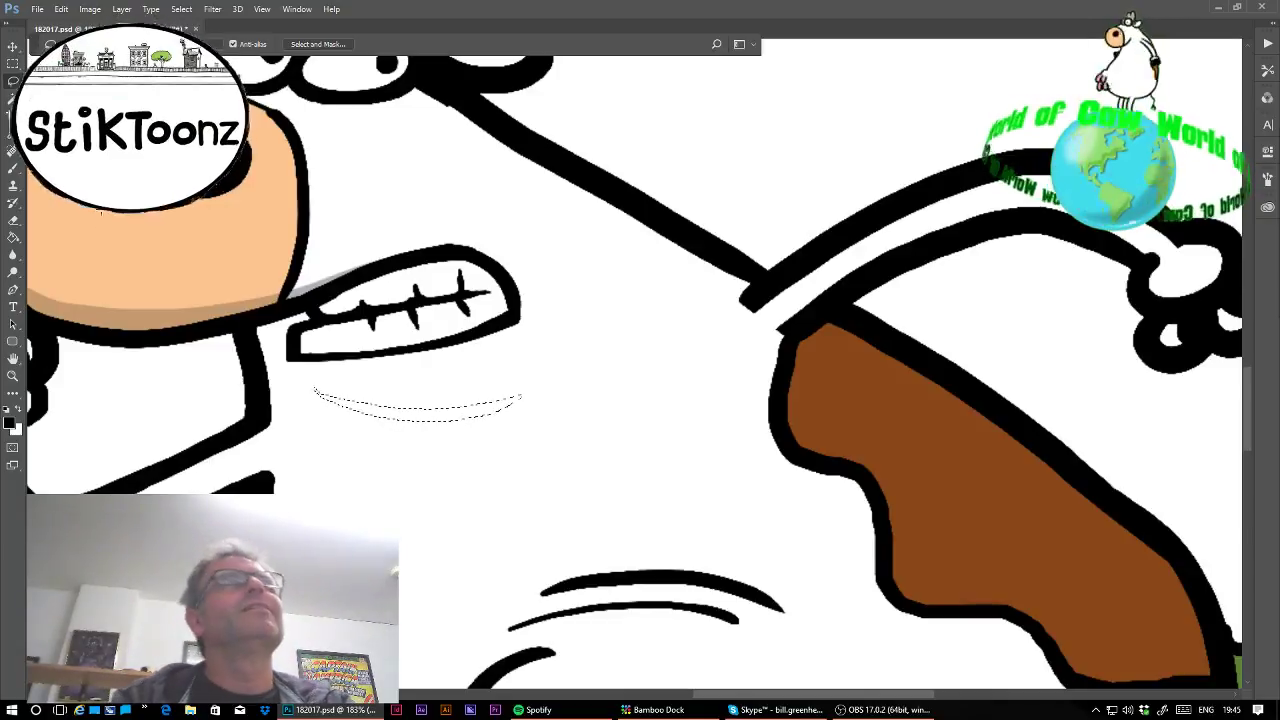
key(g)
click(416, 410)
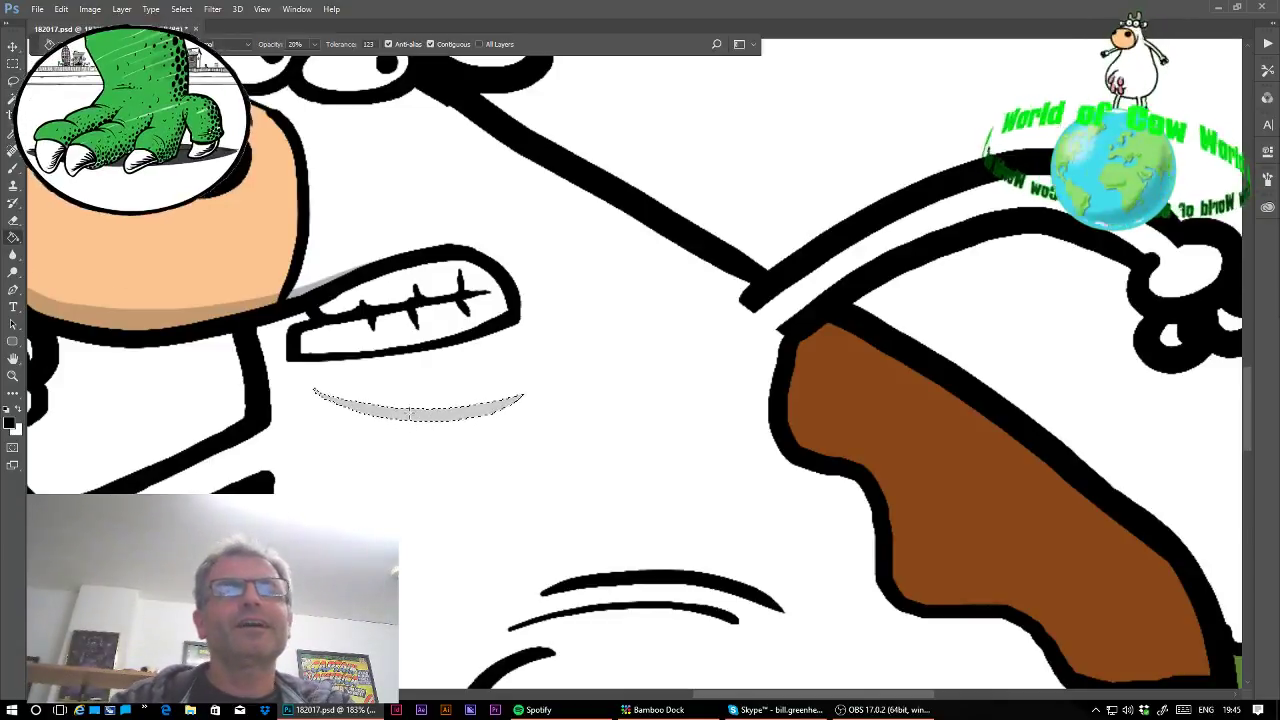
Fill the round cow's horns tan and both upper eyelids light peach at 100% opacity.
drag(416, 410, 642, 130)
drag(560, 430, 718, 256)
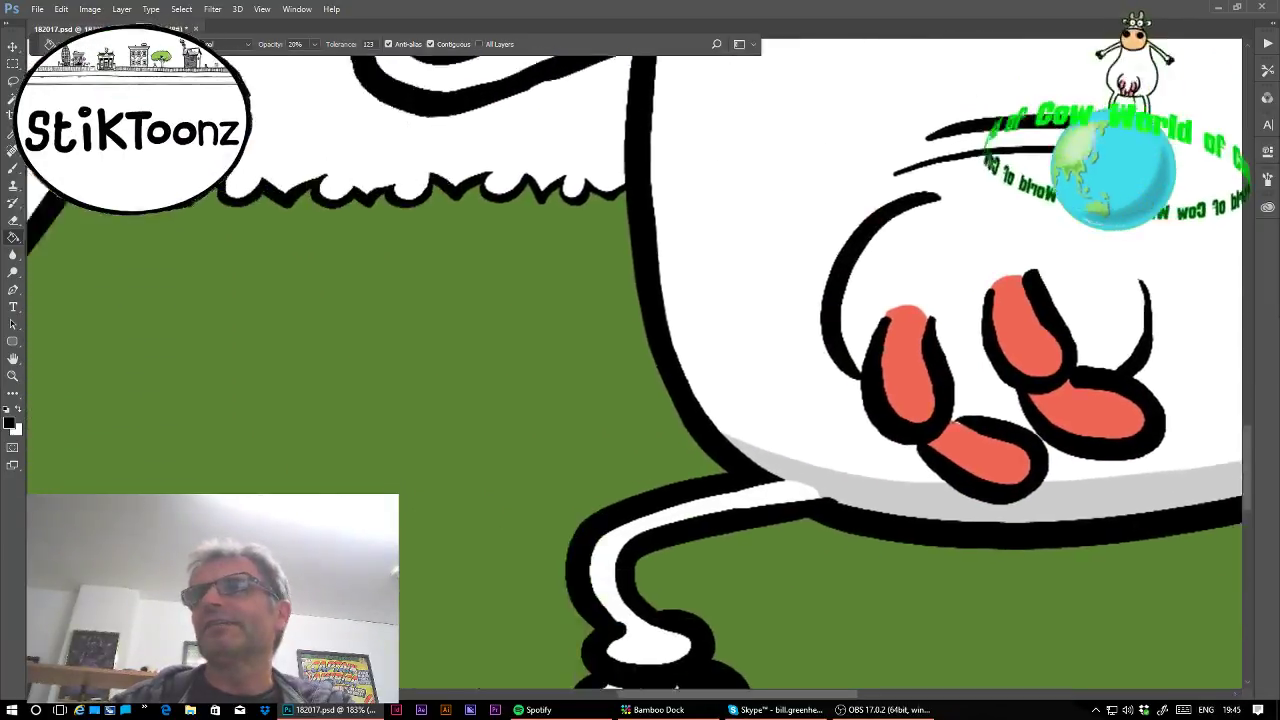
drag(150, 210, 1143, 533)
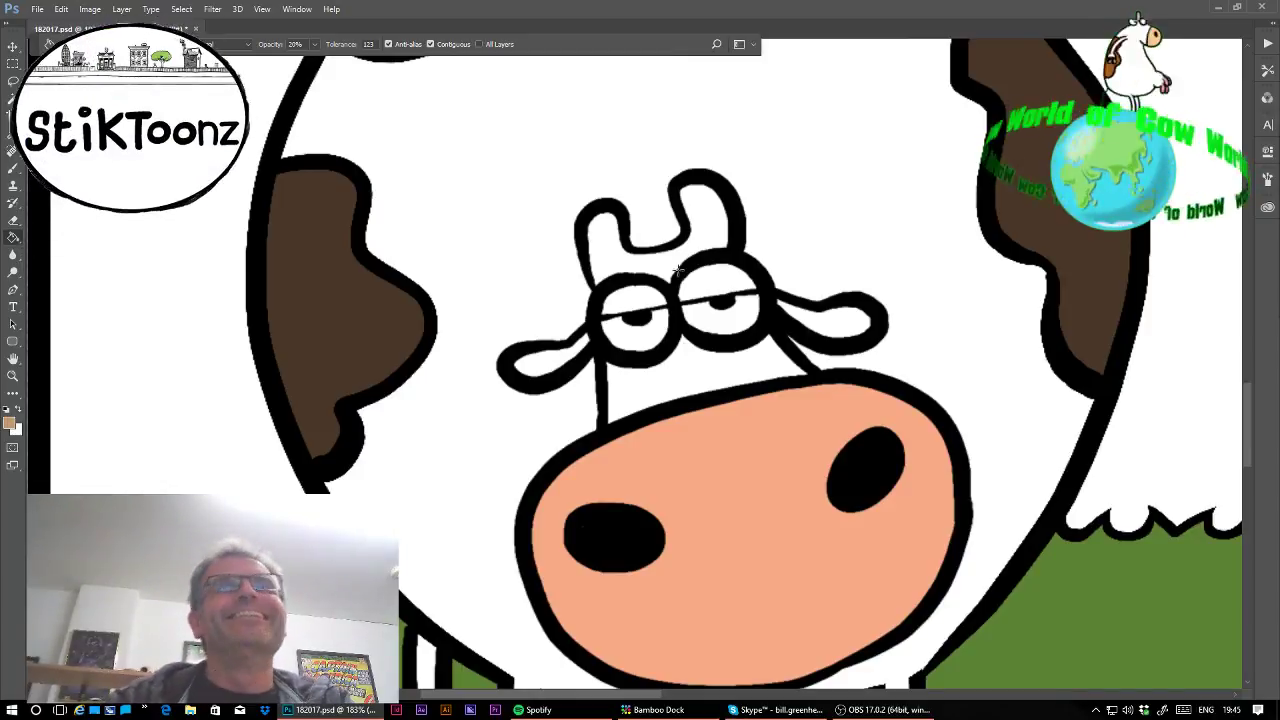
click(677, 268)
key(ctrl+z)
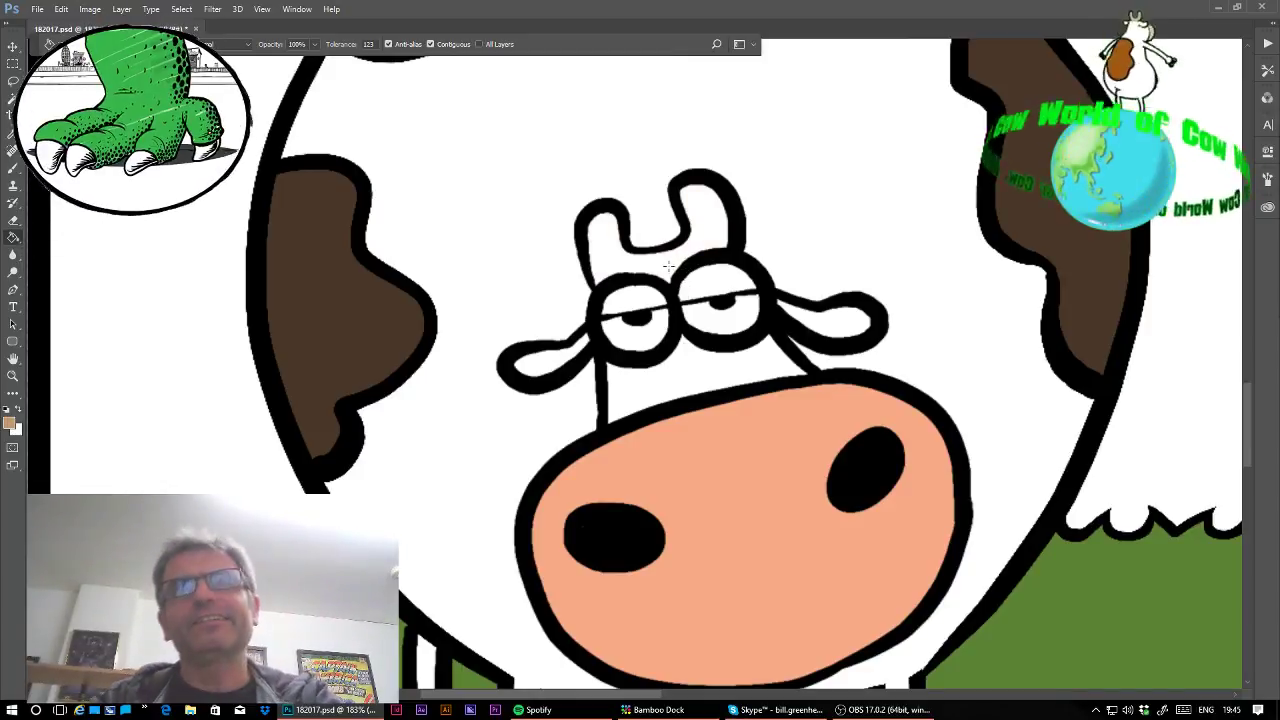
click(670, 263)
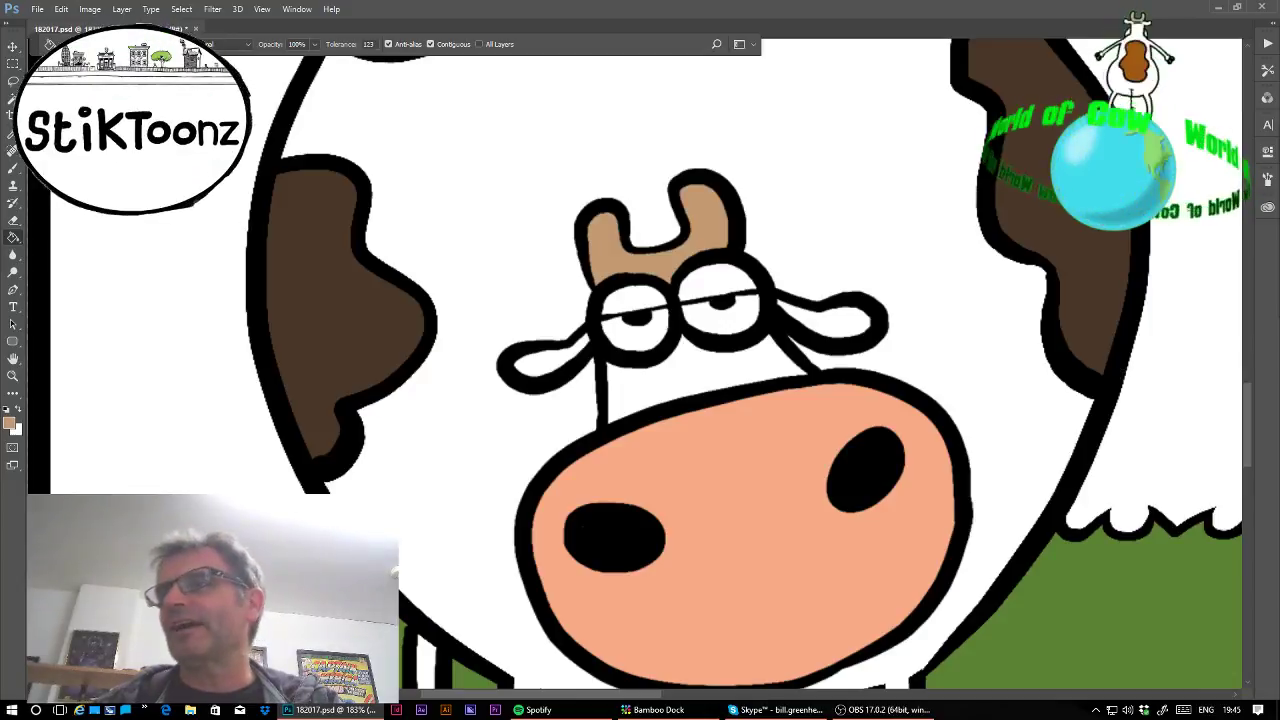
click(646, 301)
click(712, 300)
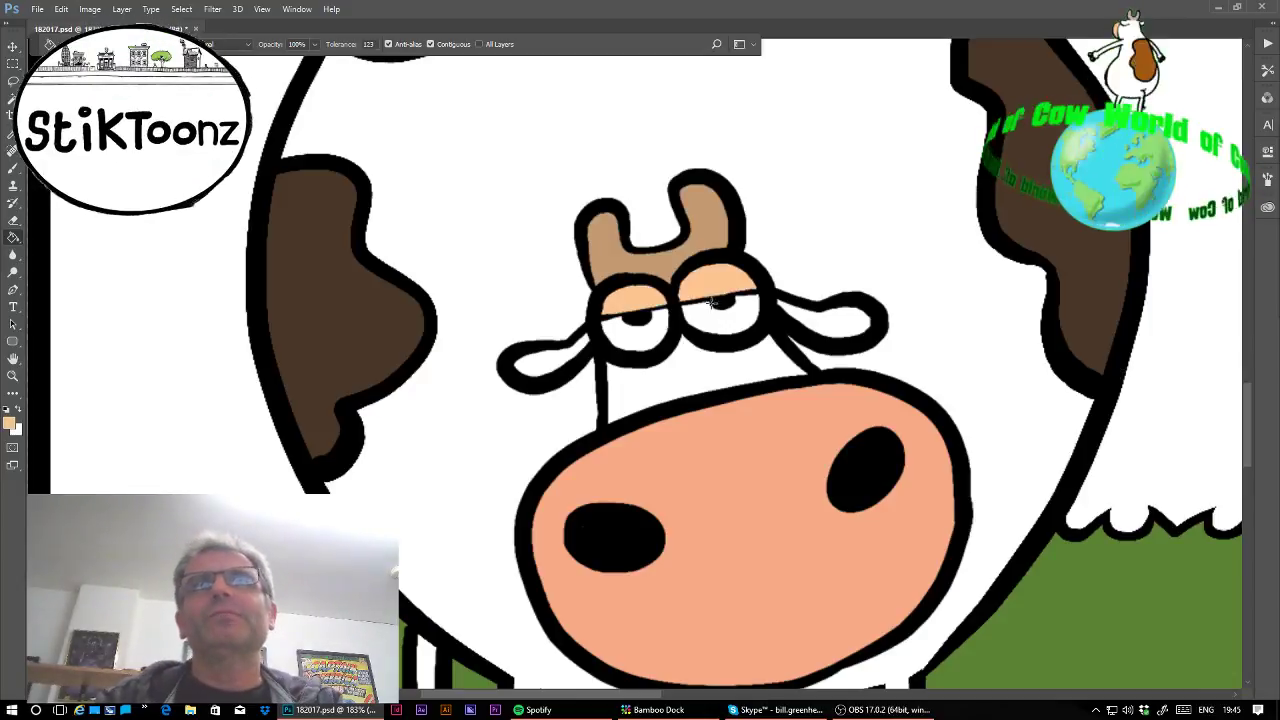
Lasso the round cow's udder teats and fill them pink at 100% opacity.
drag(706, 450, 584, 204)
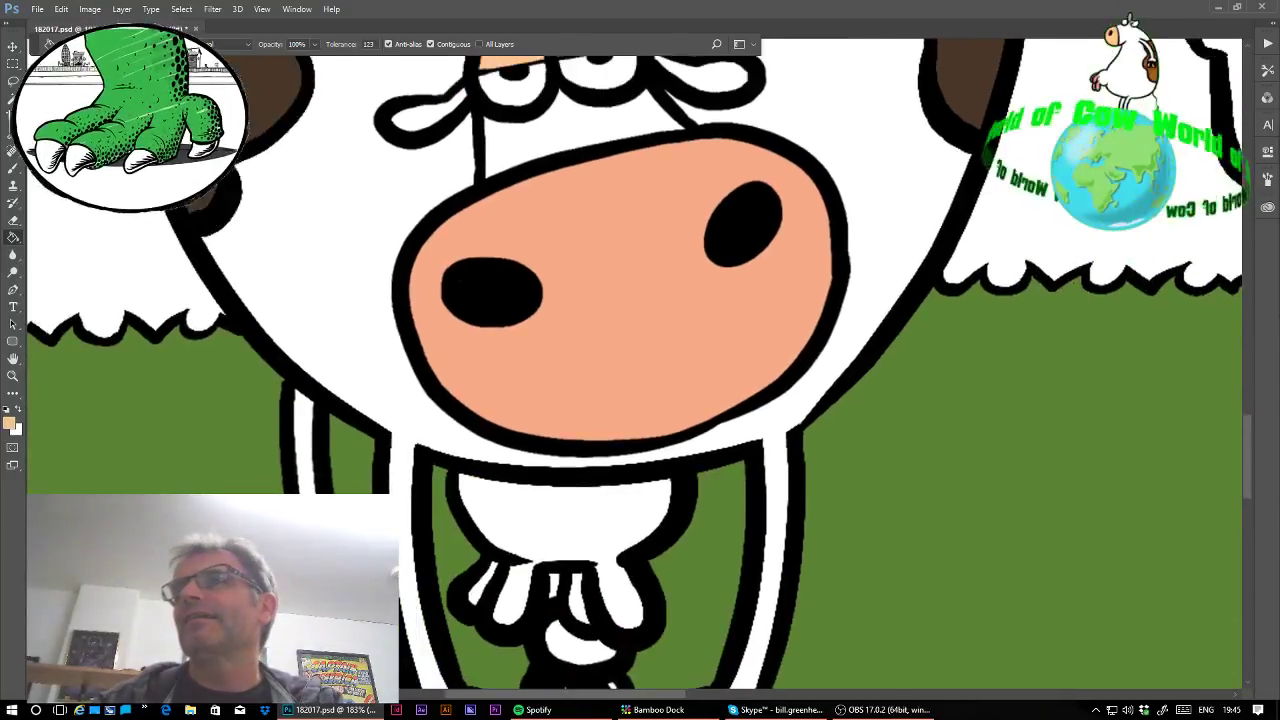
key(ctrl+minus)
key(ctrl+minus)
key(ctrl+plus)
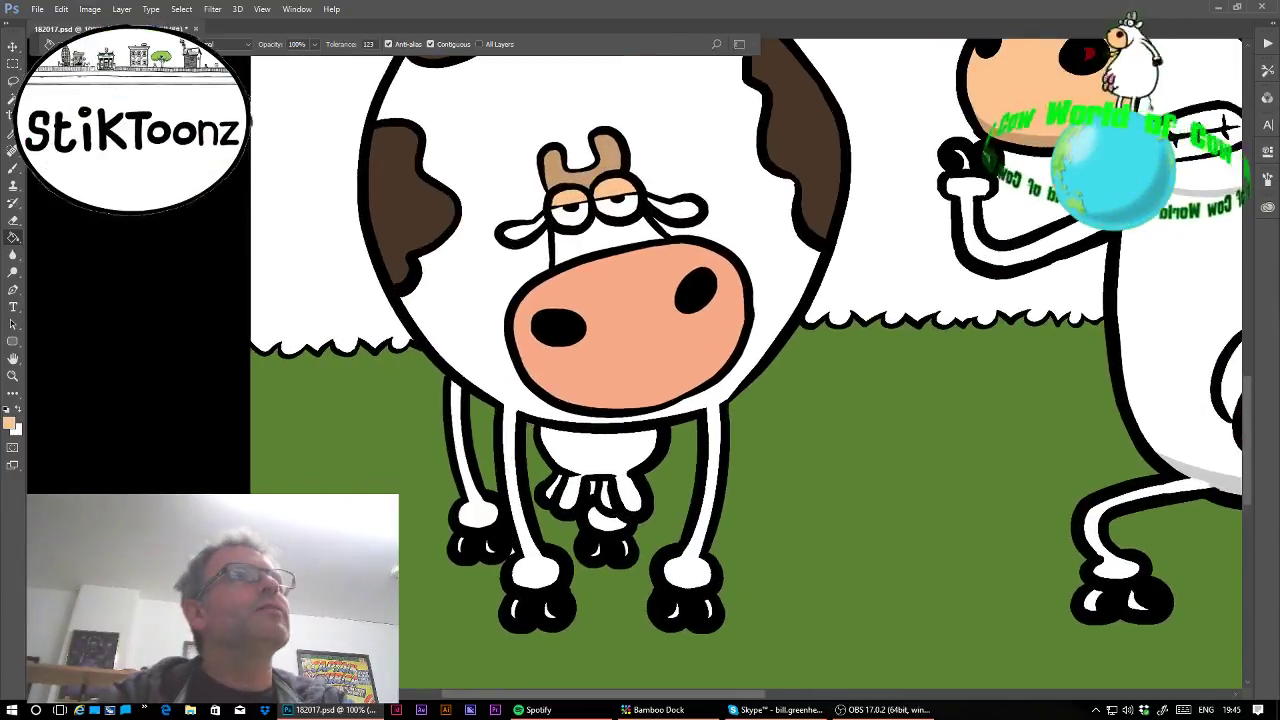
key(i)
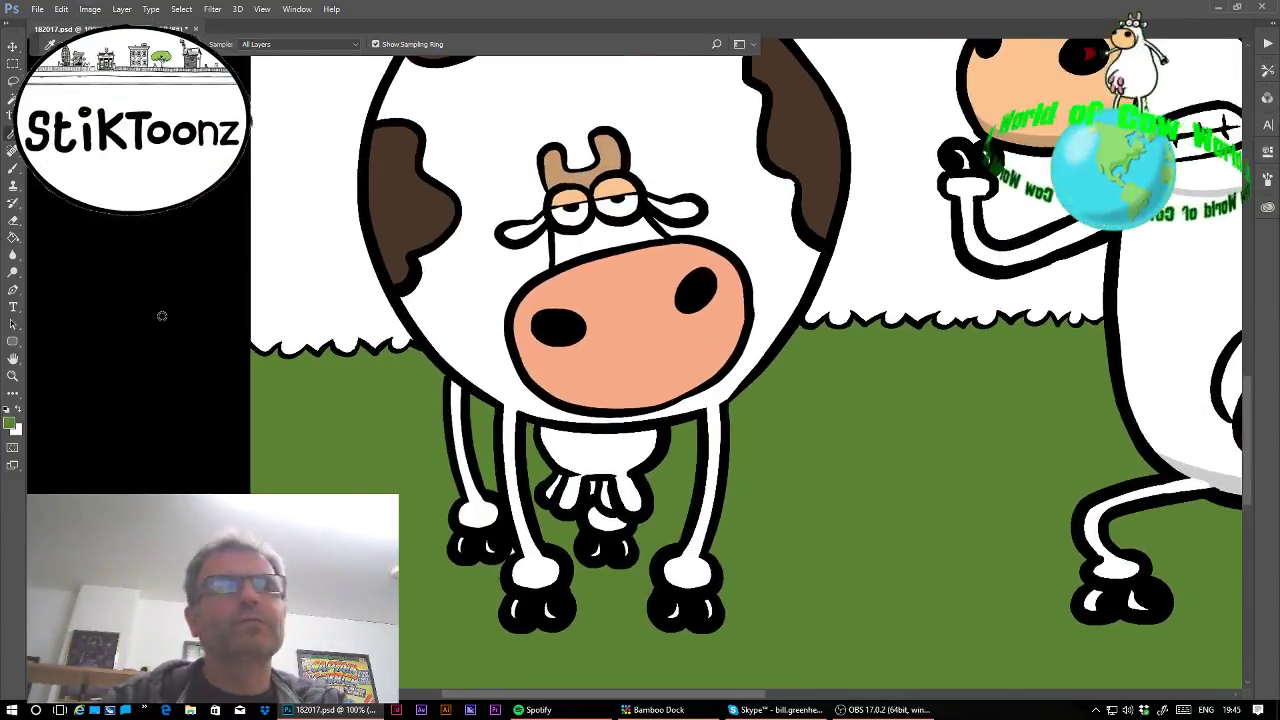
key(g)
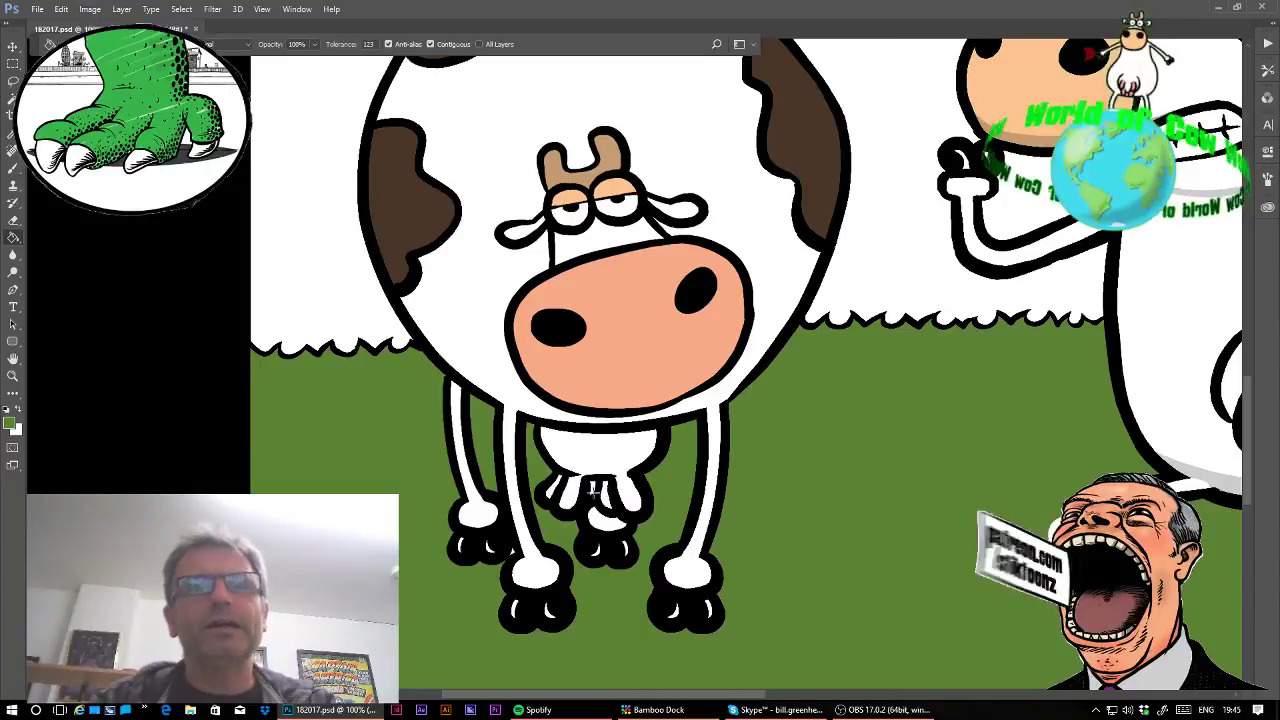
key(l)
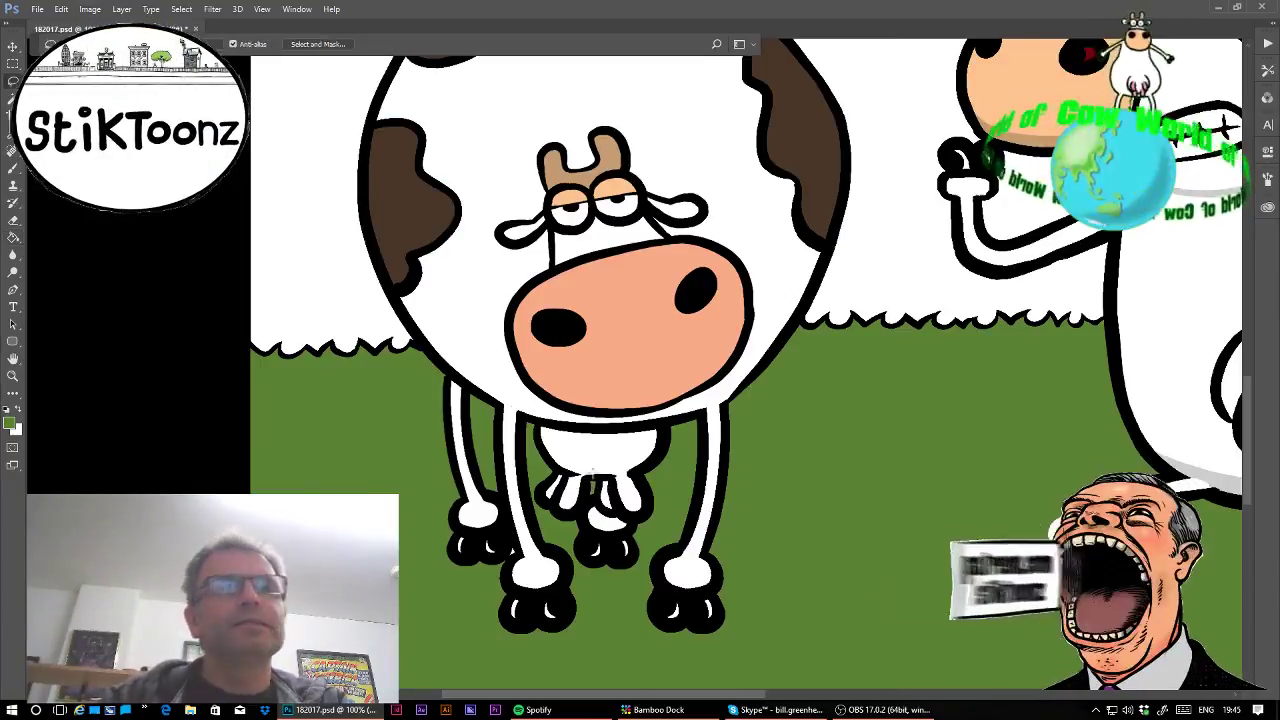
mouse_move(554, 471)
mouse_down()
mouse_move(636, 471)
mouse_move(645, 515)
mouse_up()
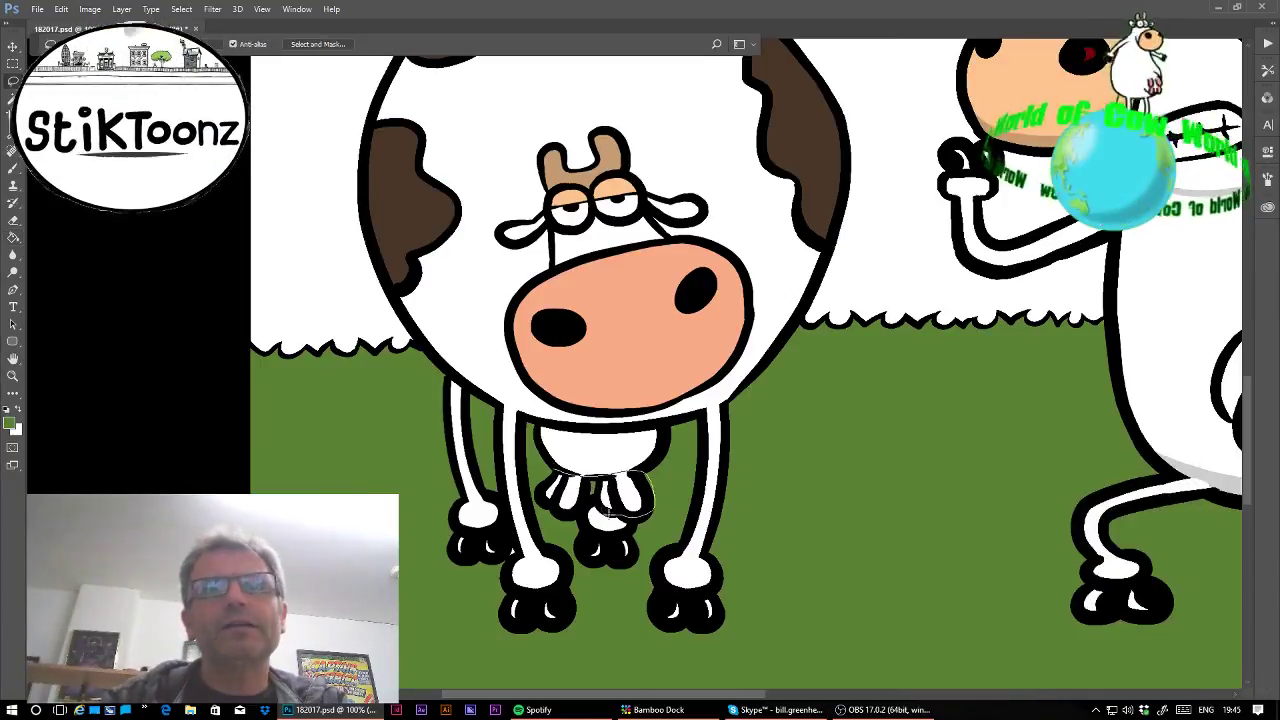
drag(545, 502, 550, 478)
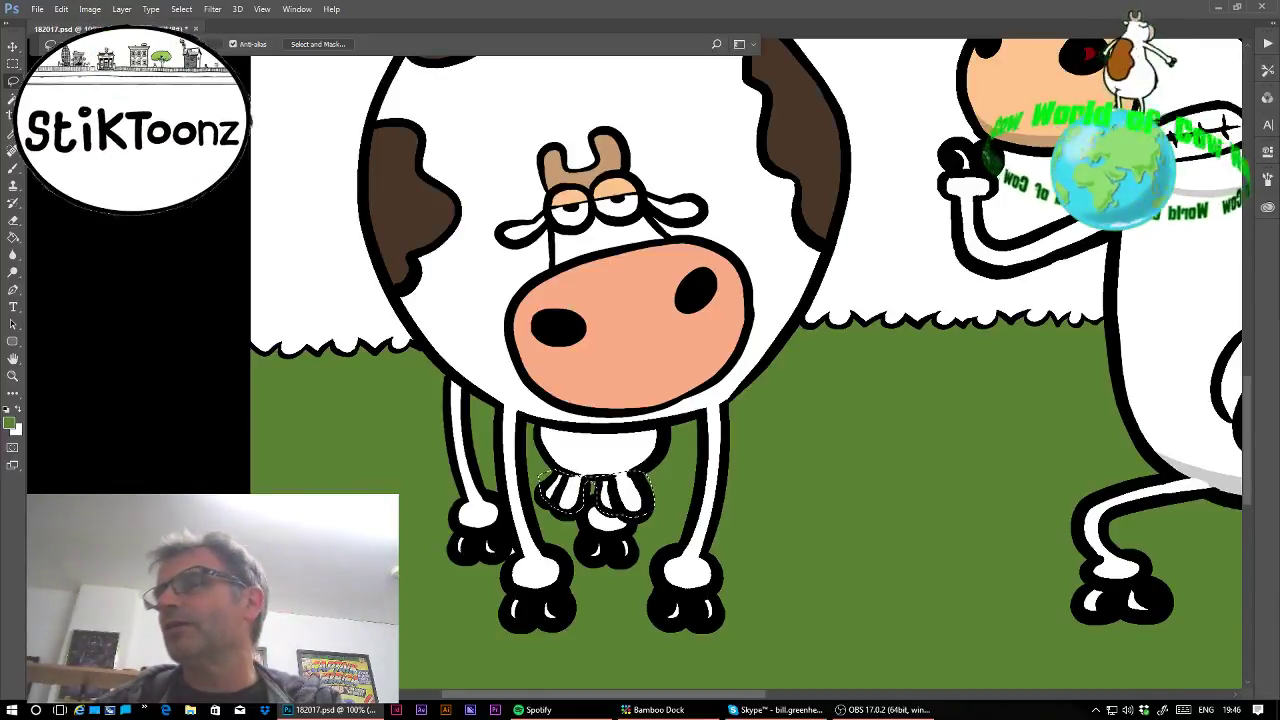
click(13, 237)
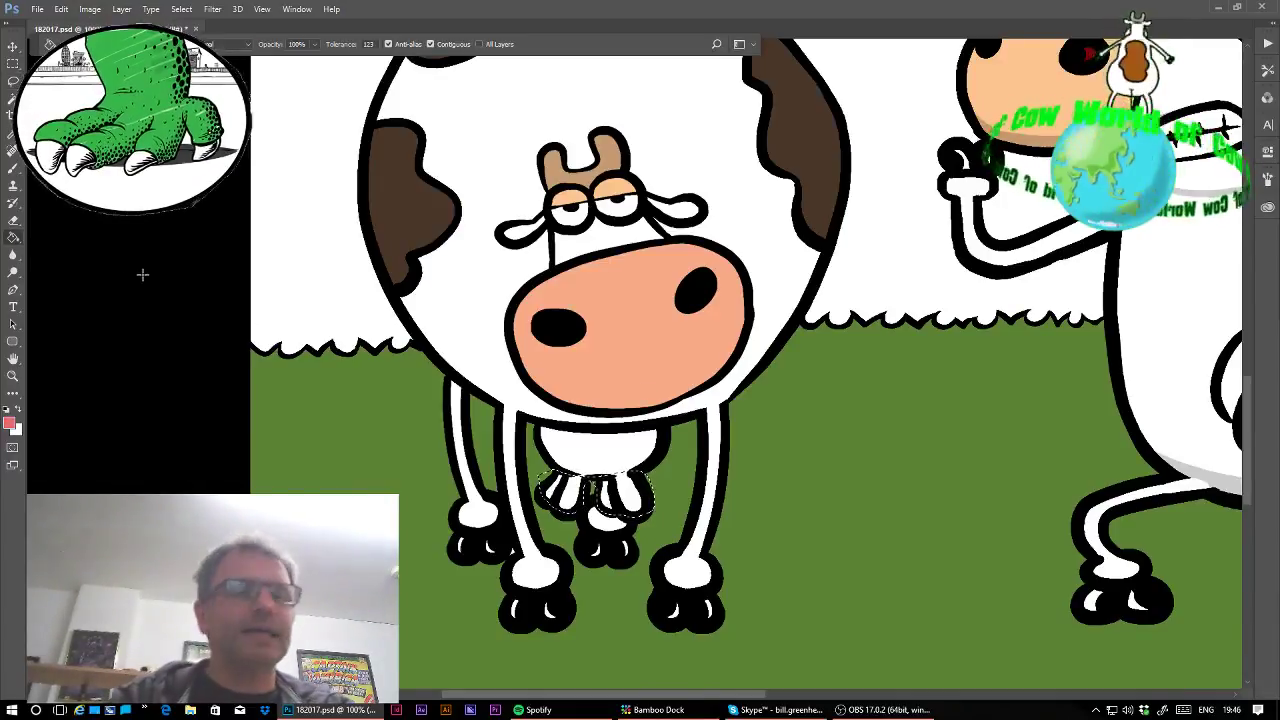
click(625, 492)
click(572, 494)
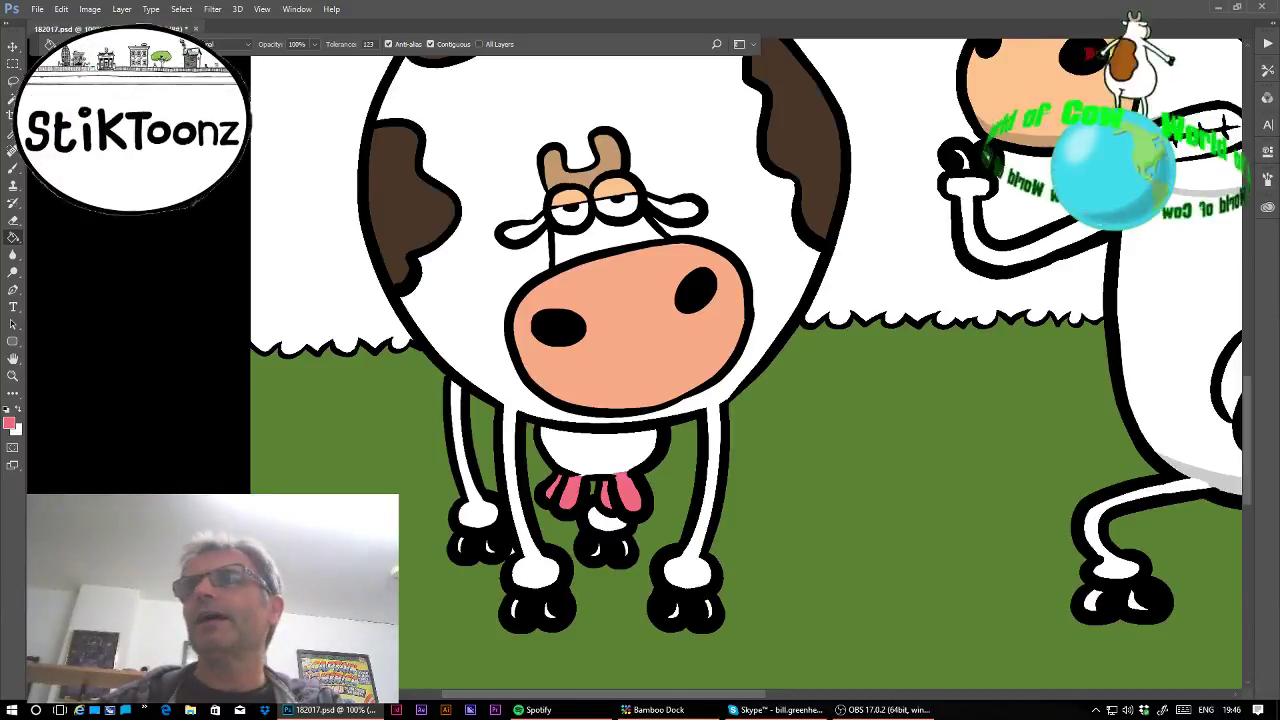
Fill the sky behind both cows with light blue at 100% opacity and select the sky areas with the Magic Wand.
drag(850, 300, 640, 462)
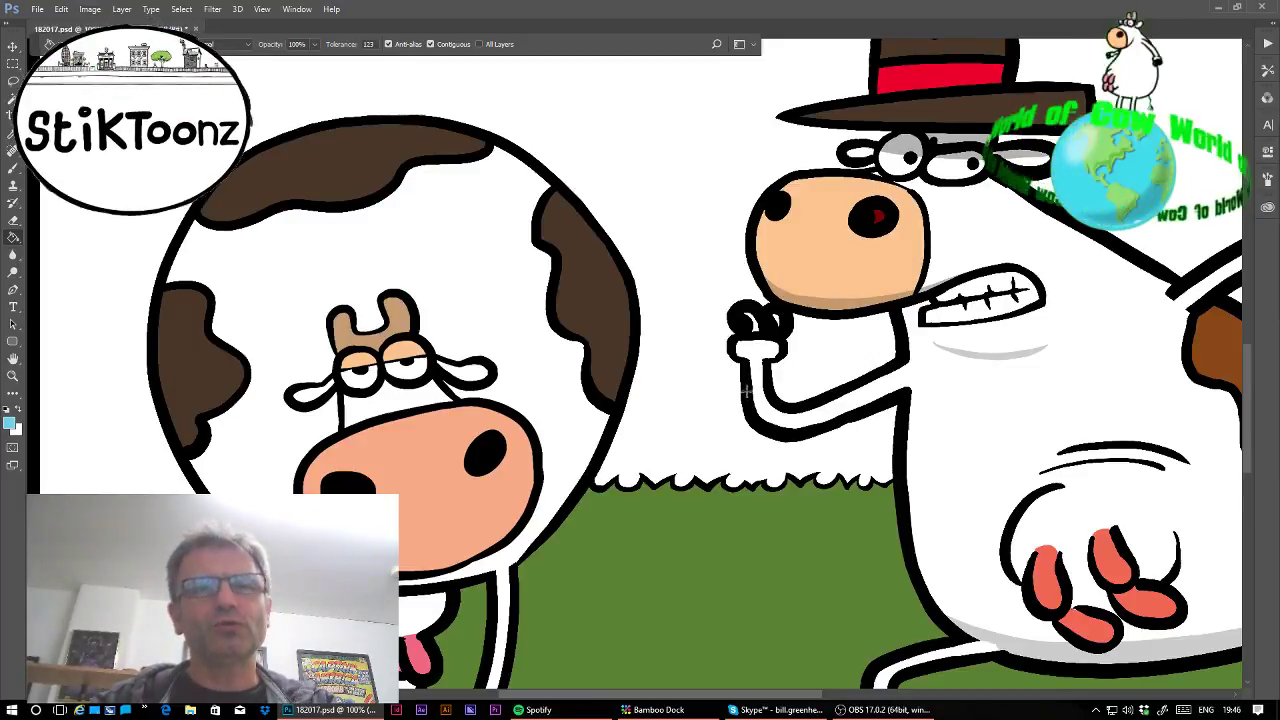
click(705, 425)
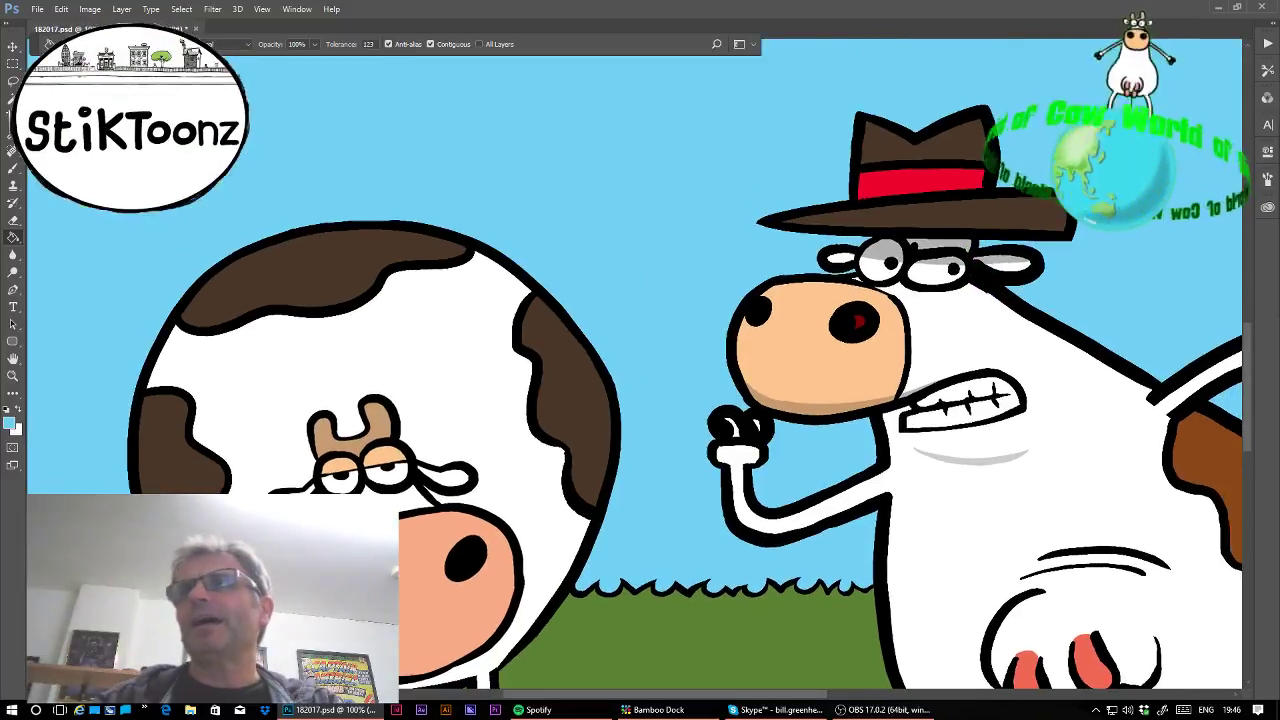
key(ctrl+minus)
key(ctrl+minus)
key(ctrl+minus)
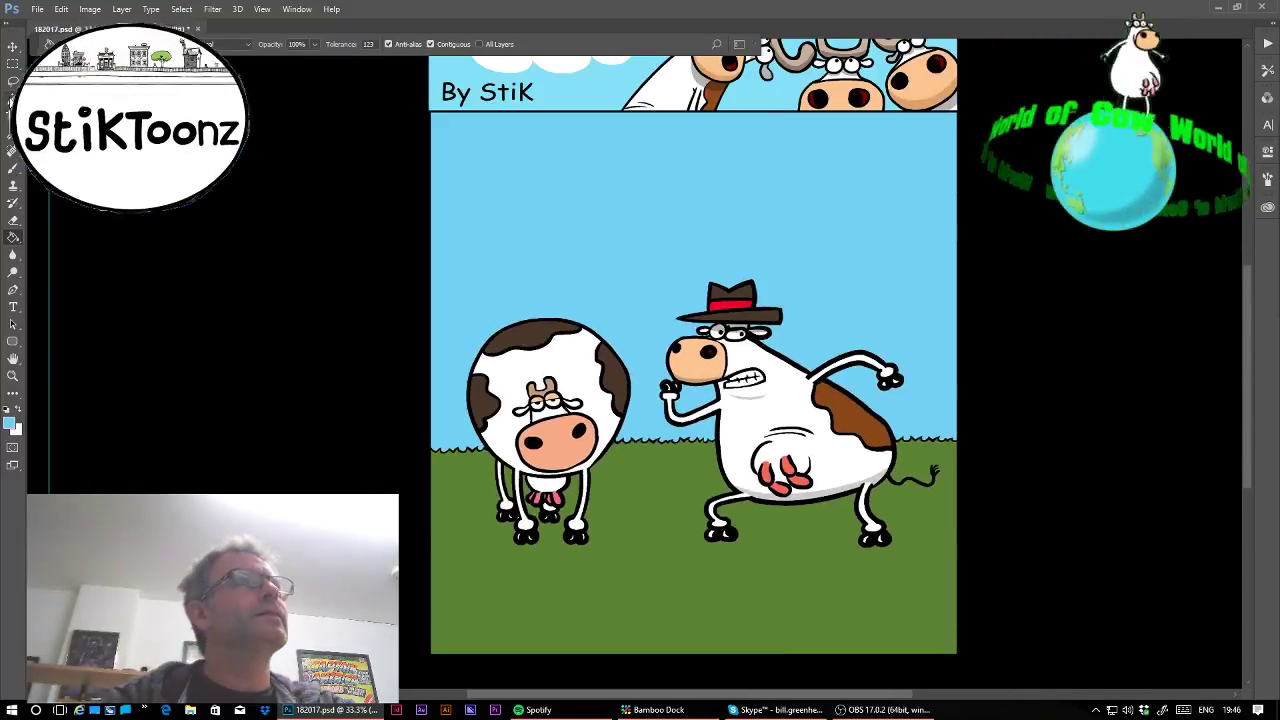
click(12, 100)
shift+click(696, 408)
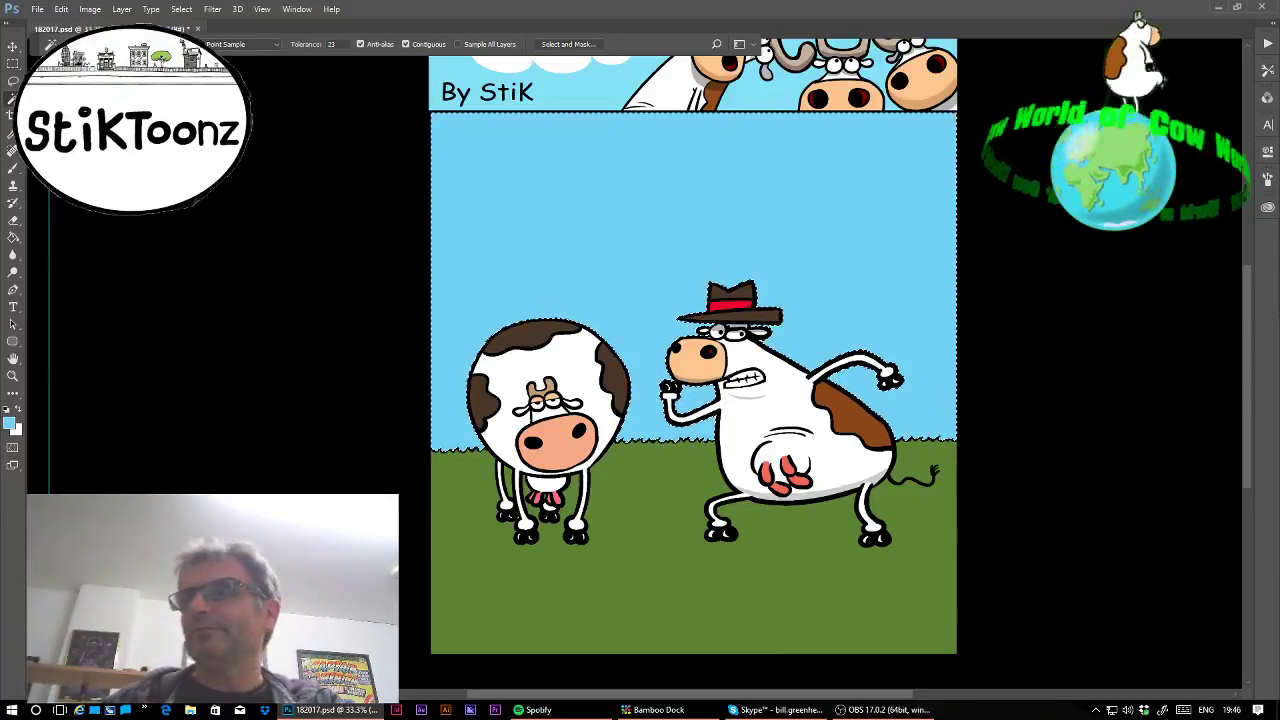
Brush soft white haze at 30% opacity across the lower part of the selected sky, and deselect it.
key(d)
key(x)
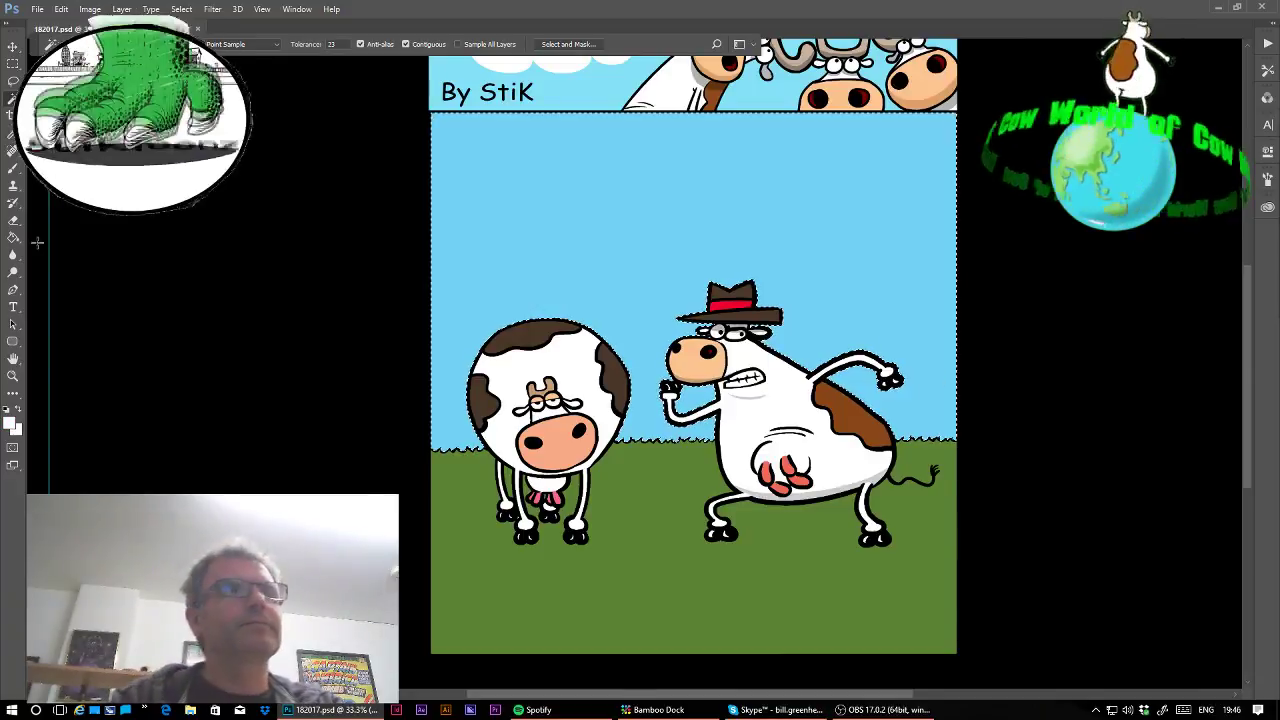
key(b)
click(83, 44)
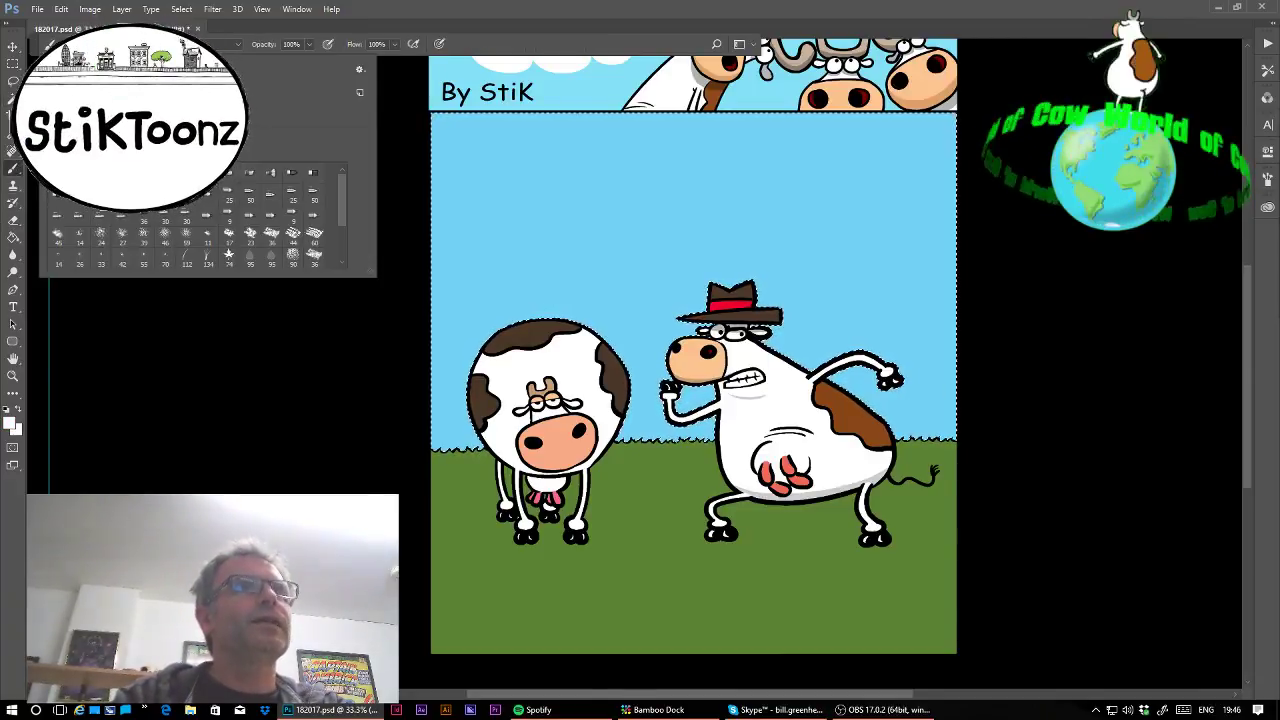
click(309, 45)
click(308, 45)
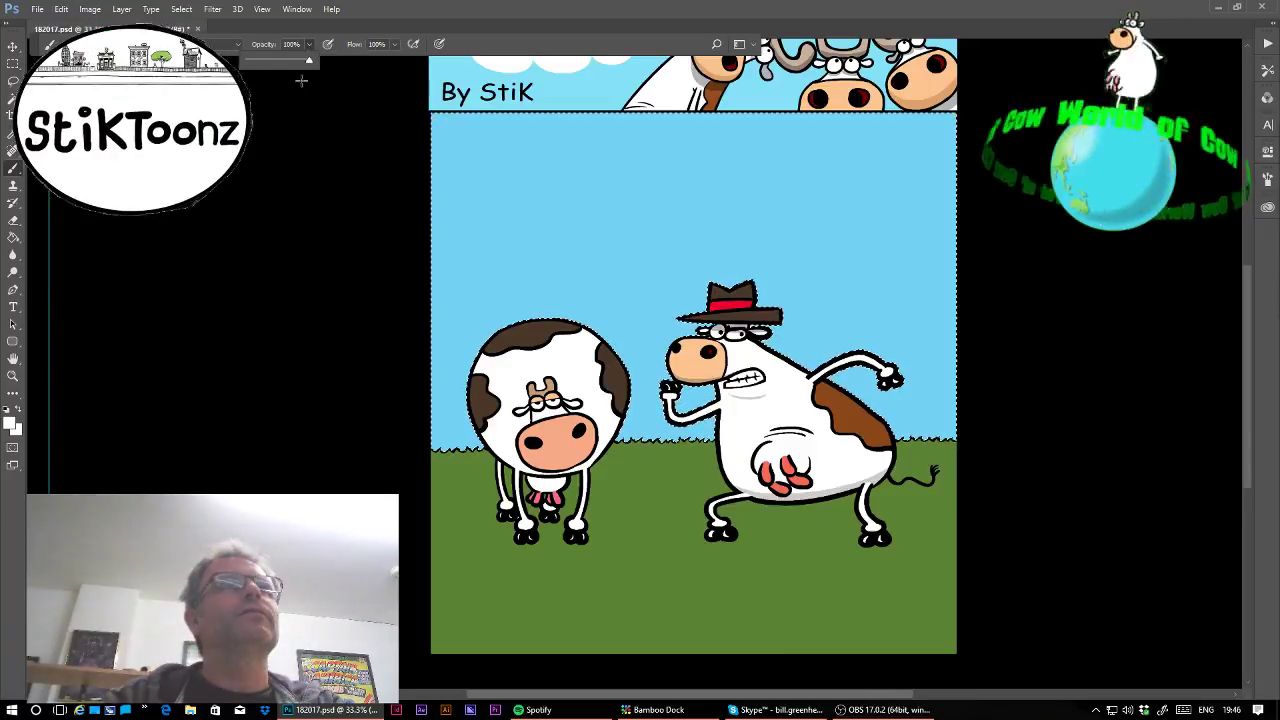
click(266, 62)
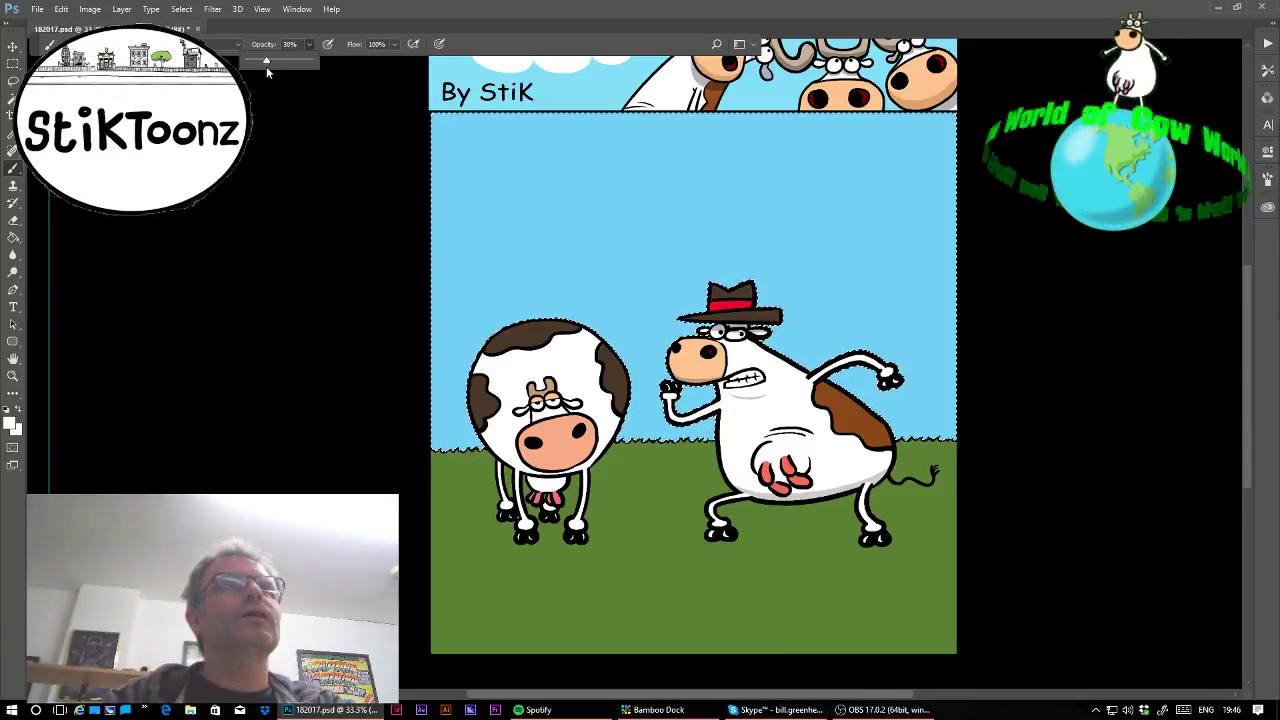
click(15, 172)
click(86, 45)
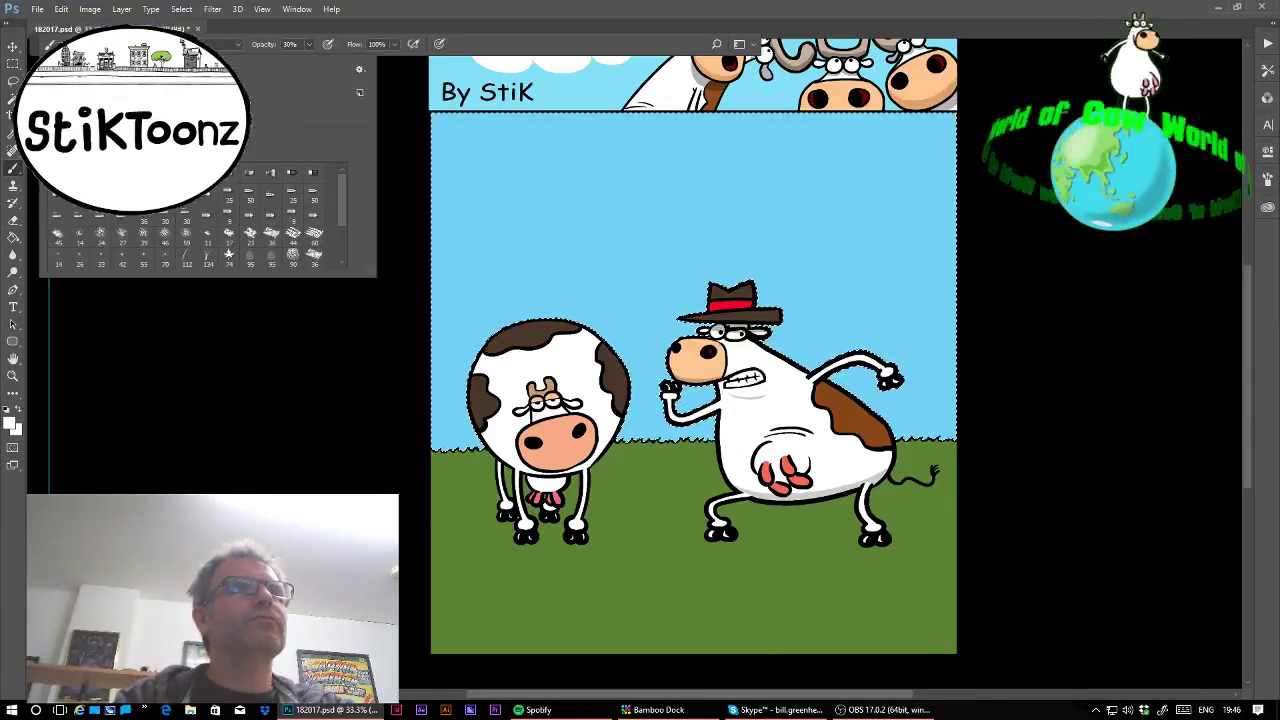
drag(357, 445, 1143, 466)
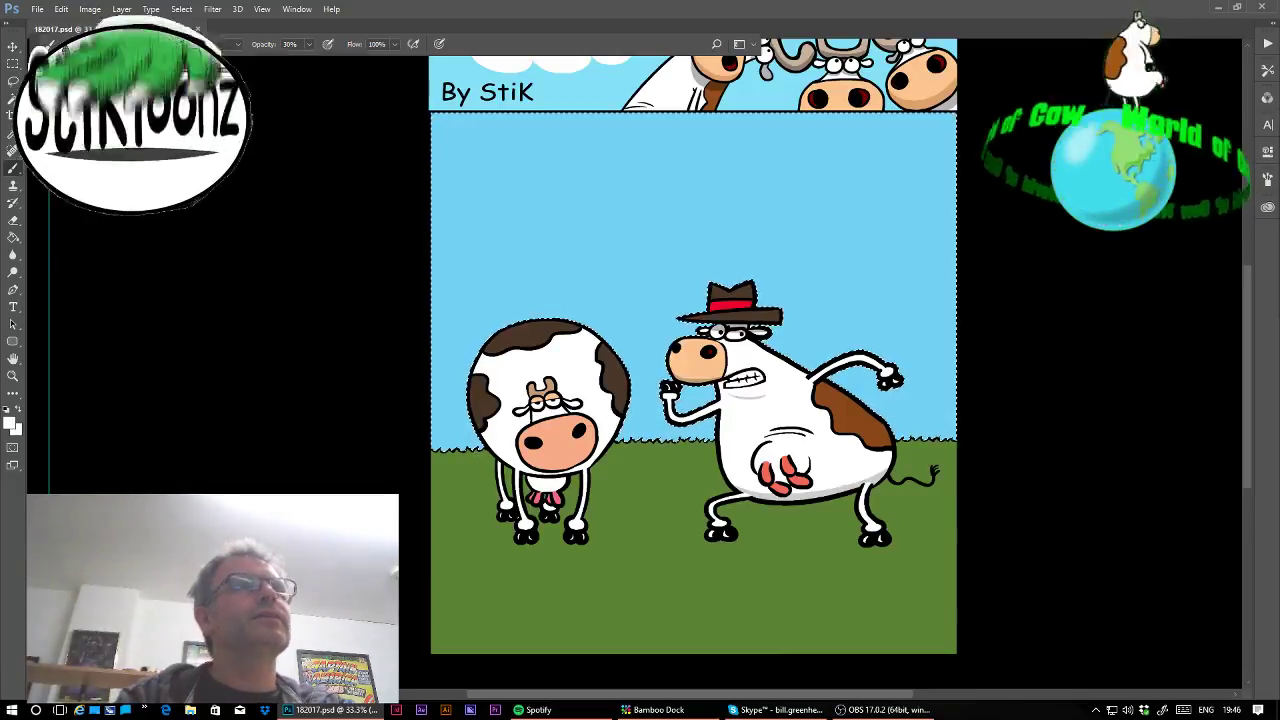
click(86, 45)
click(319, 427)
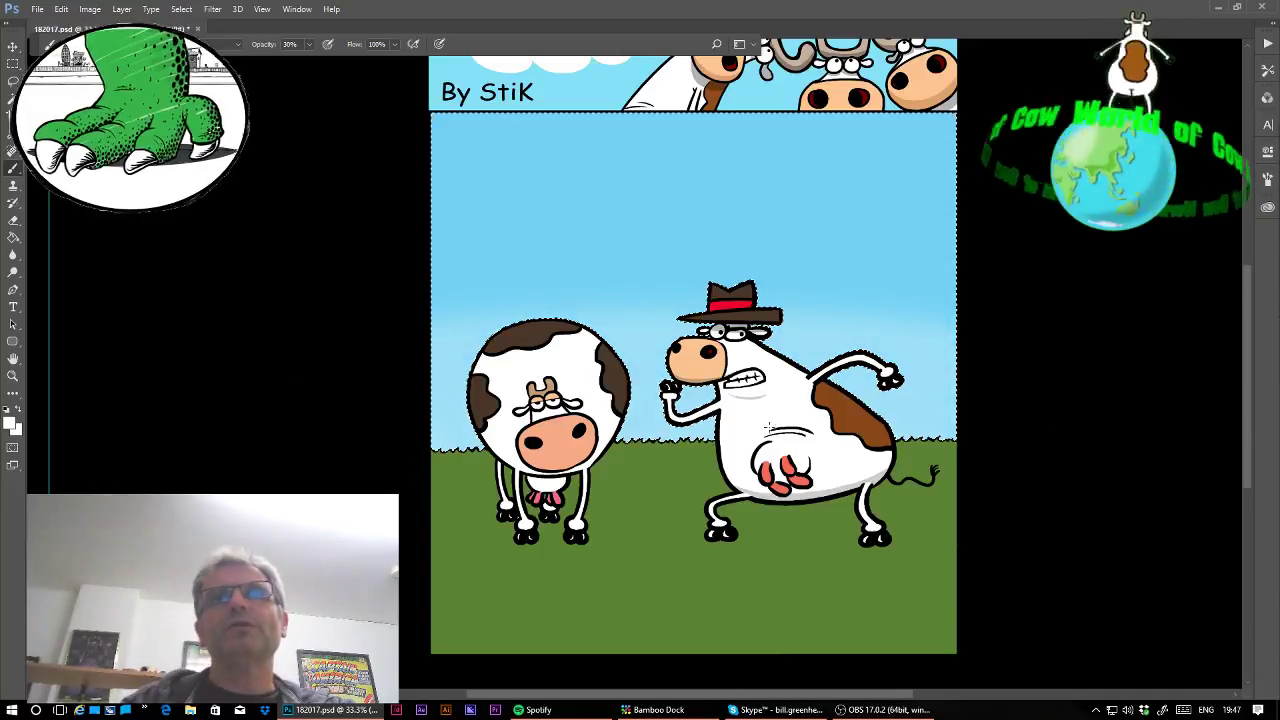
drag(958, 348, 987, 334)
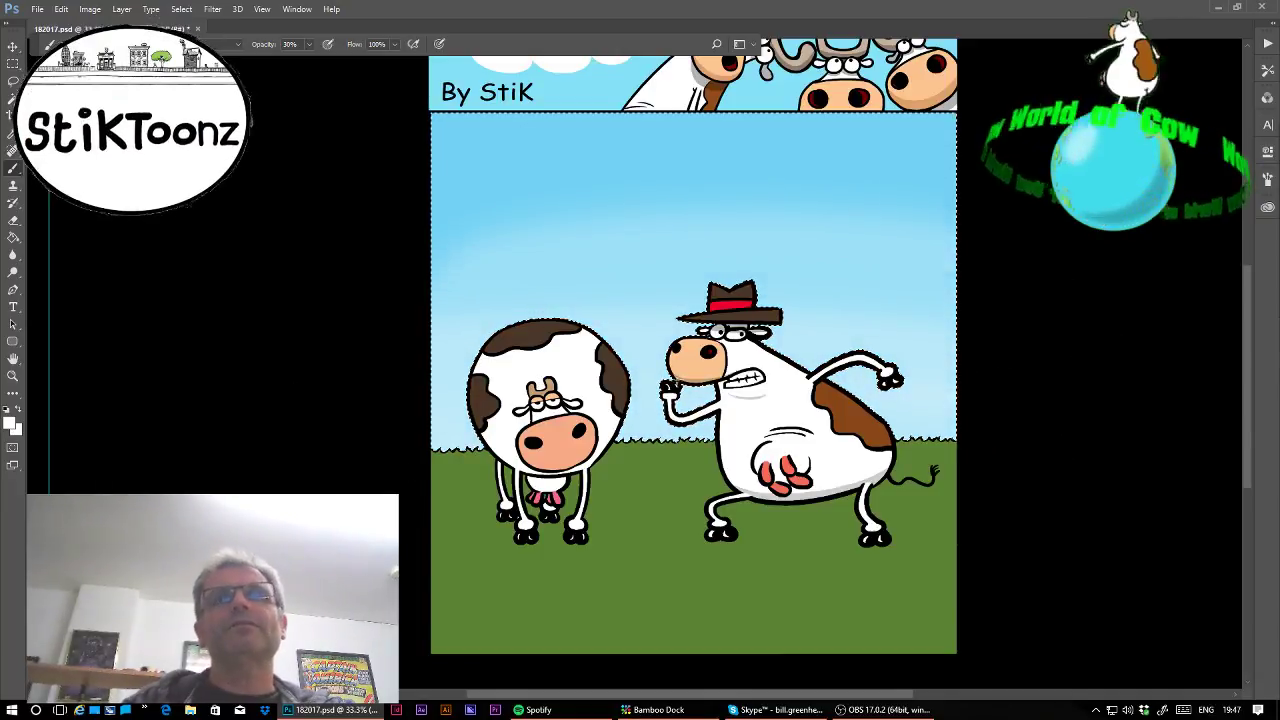
key(ctrl+d)
Shade lassoed ground shadows under both cows' feet and the round cow's udder and rear legs with black at 30% opacity.
key(l)
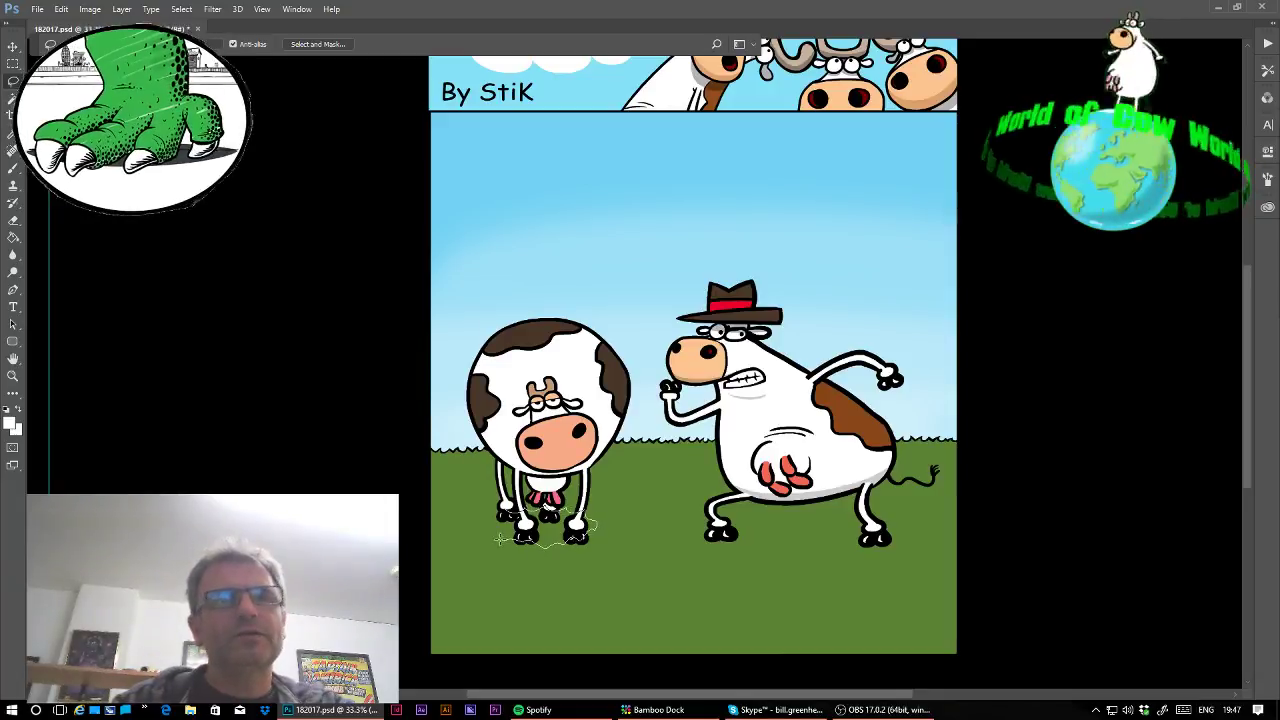
drag(498, 538, 500, 541)
mouse_move(716, 522)
mouse_down()
mouse_move(862, 535)
mouse_move(855, 553)
mouse_move(776, 553)
mouse_move(712, 548)
mouse_move(714, 528)
mouse_up()
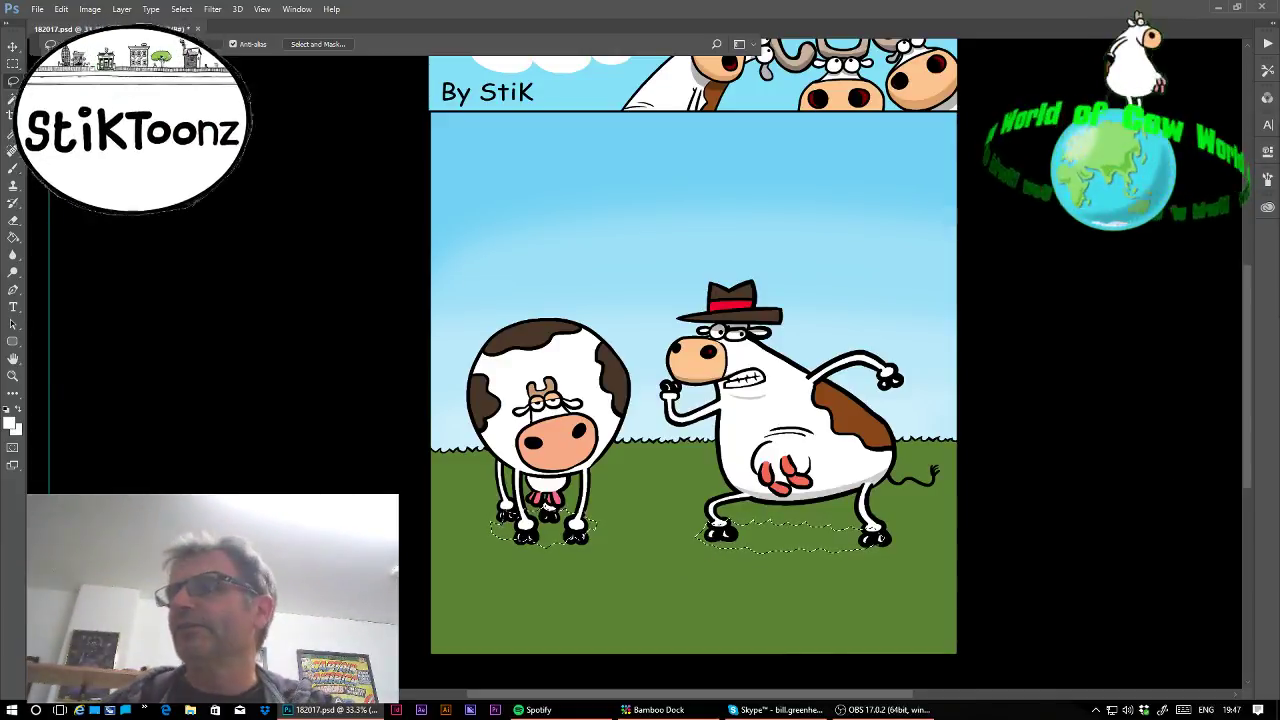
click(13, 237)
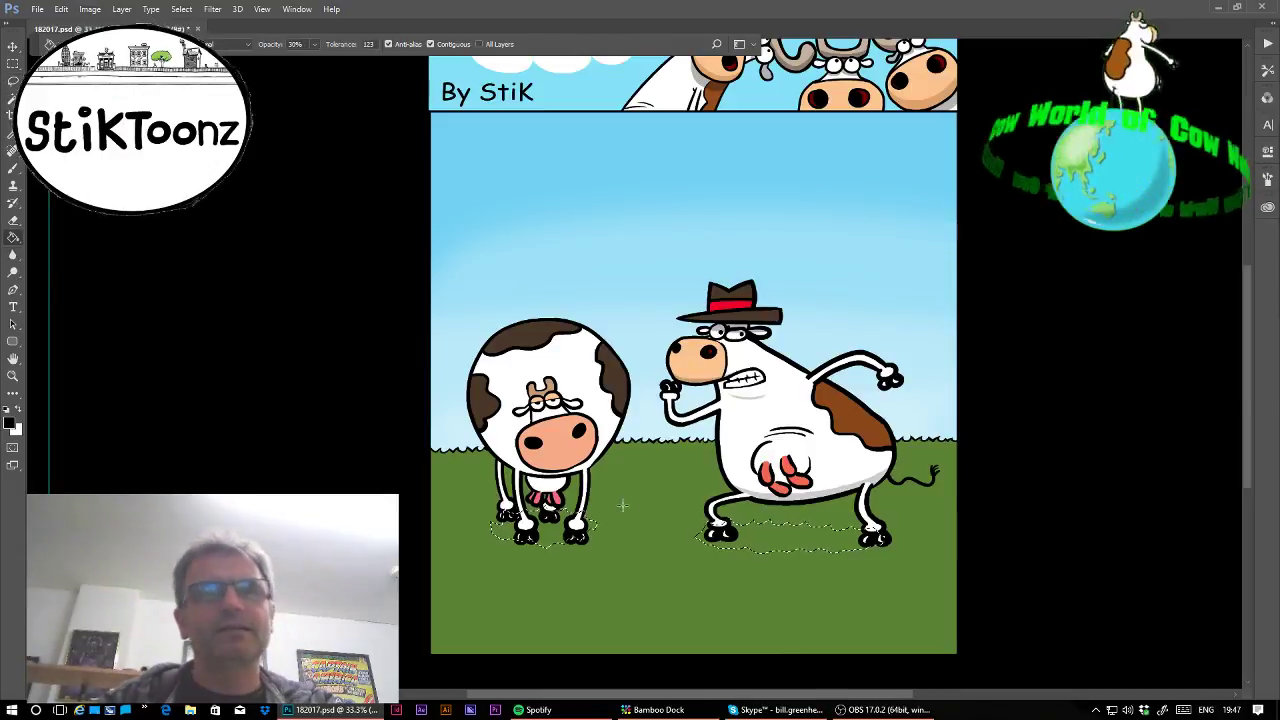
click(557, 550)
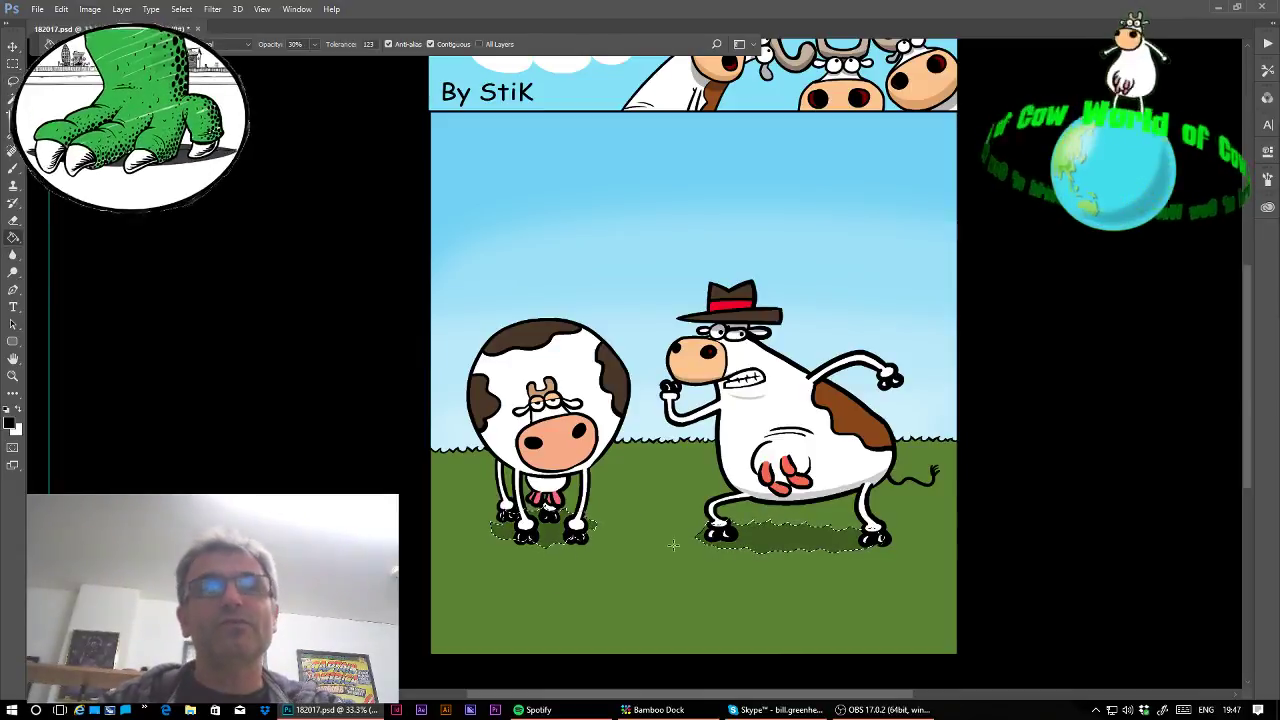
click(763, 533)
click(546, 484)
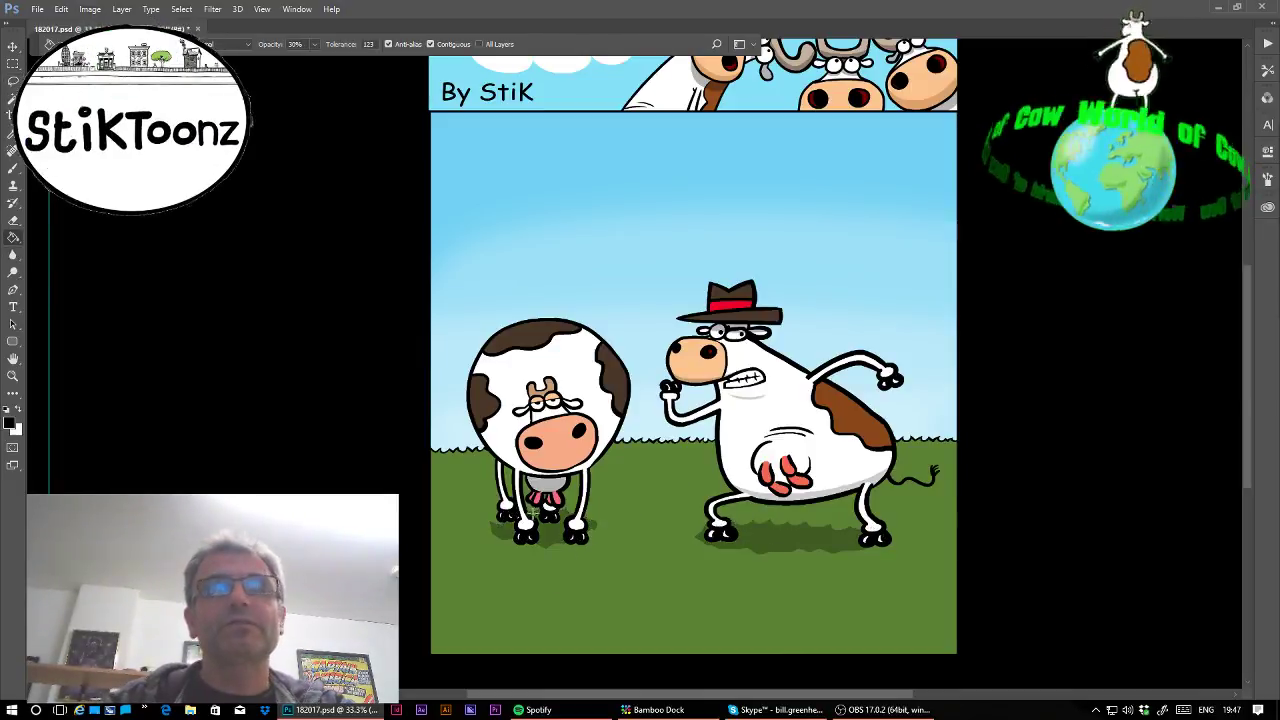
click(505, 500)
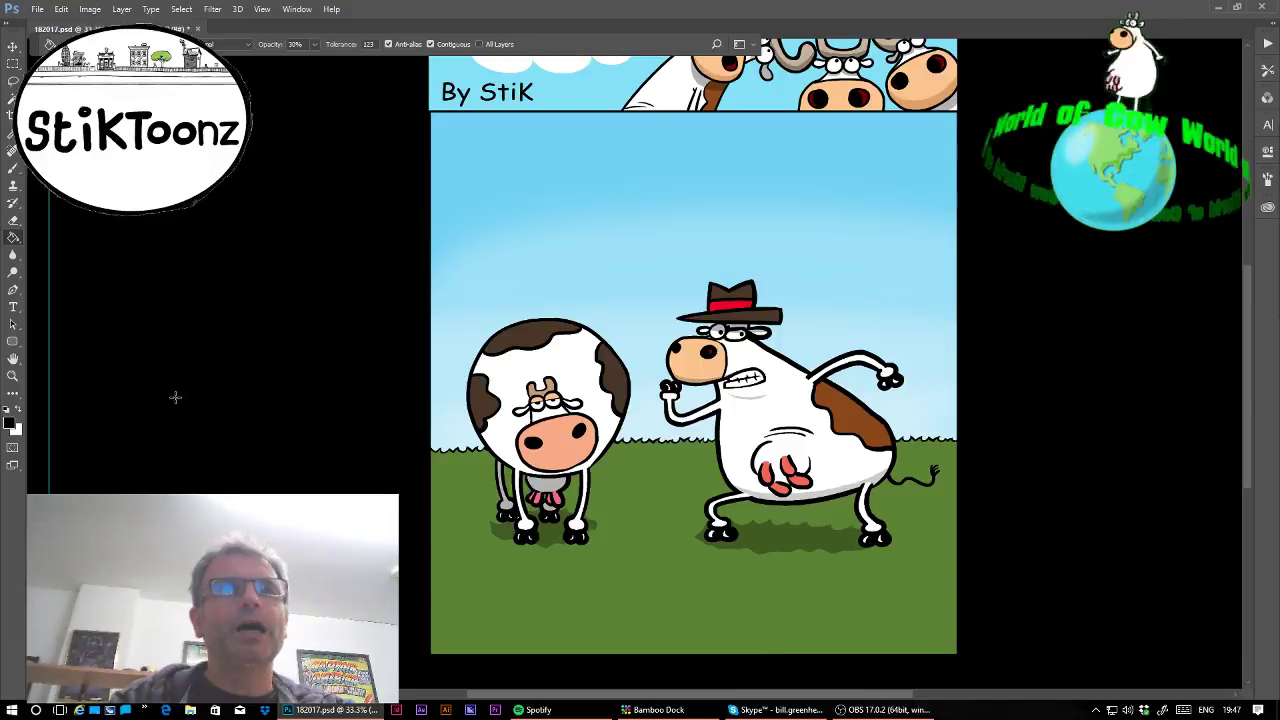
Lasso a crescent along the lower edge of the round cow's muzzle and fill it with brown at 30% opacity.
click(13, 375)
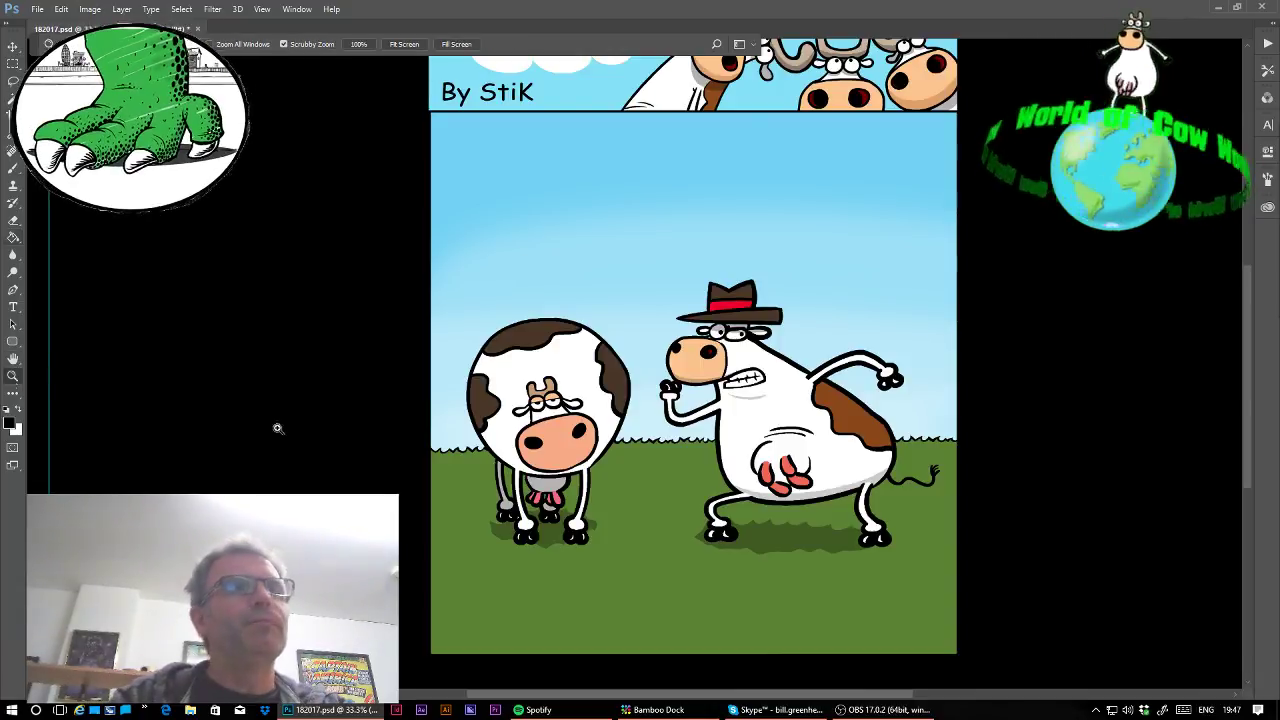
click(530, 480)
key(l)
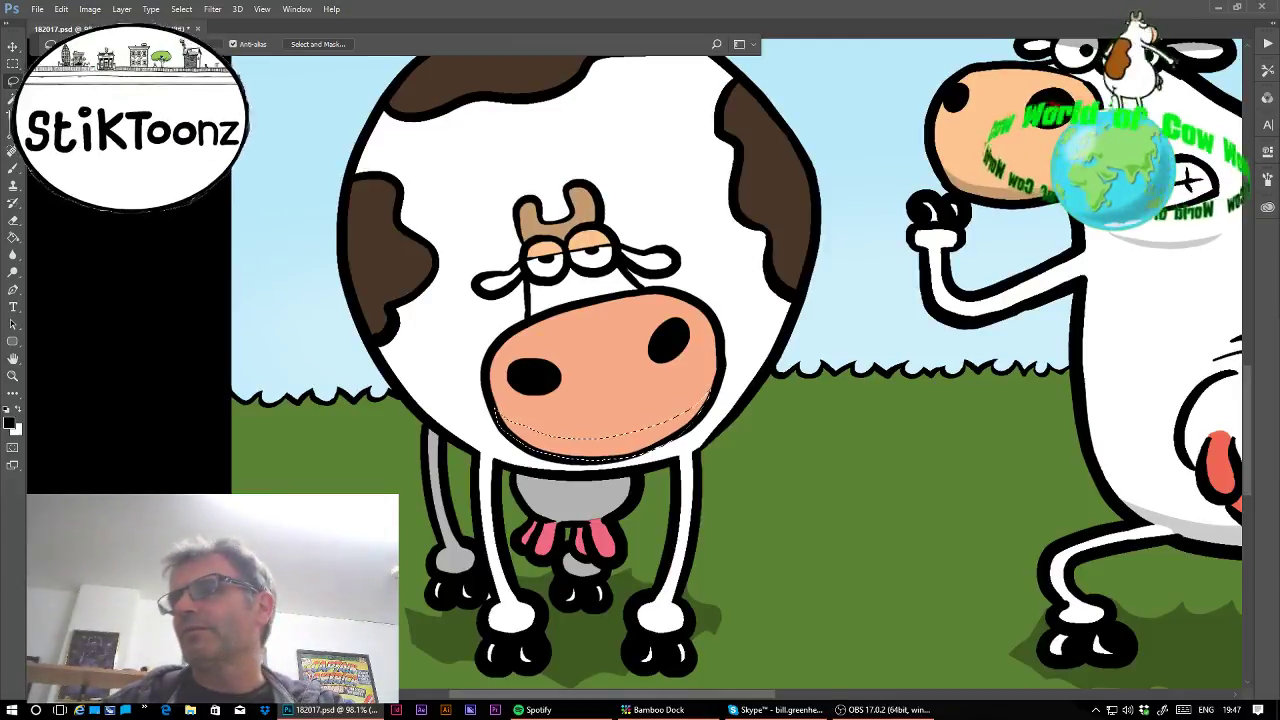
alt+click(1028, 385)
click(13, 237)
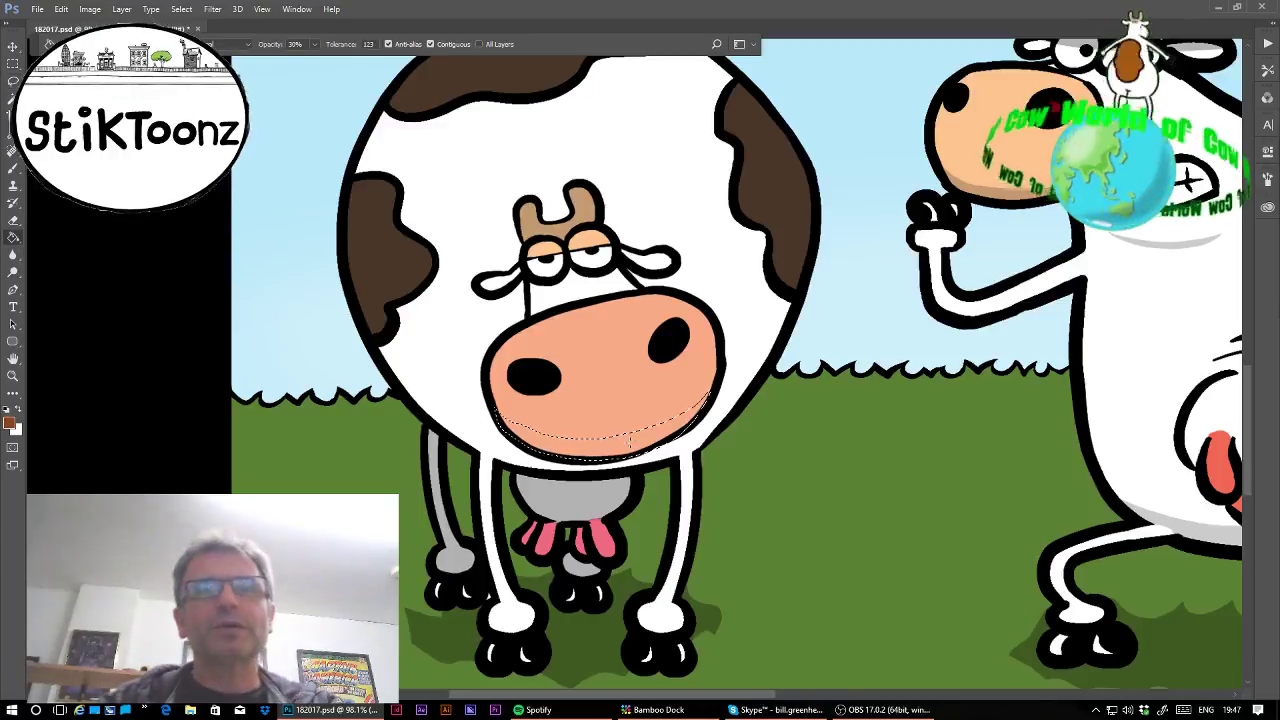
click(620, 445)
Lasso a curved band along the round cow's underbelly, fill it with black at 20% opacity, and deselect.
click(13, 81)
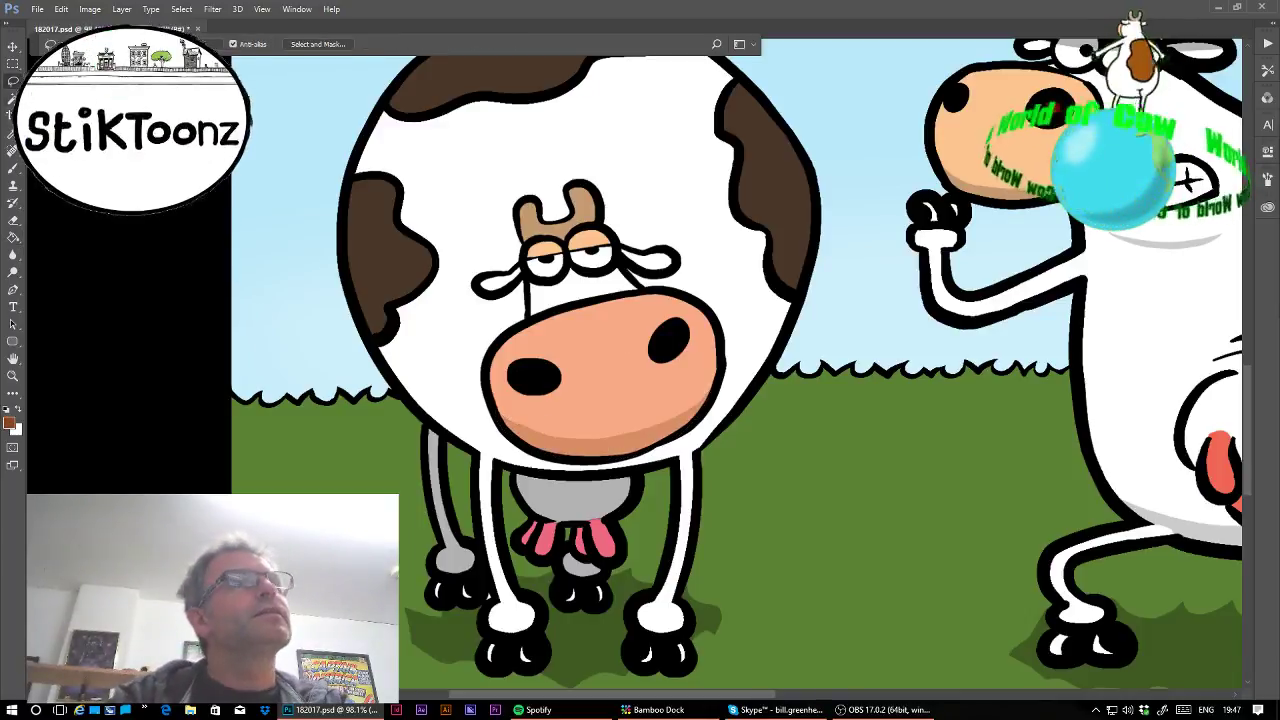
mouse_move(370, 362)
mouse_down()
mouse_move(770, 392)
mouse_move(680, 466)
mouse_move(510, 474)
mouse_move(375, 374)
mouse_up()
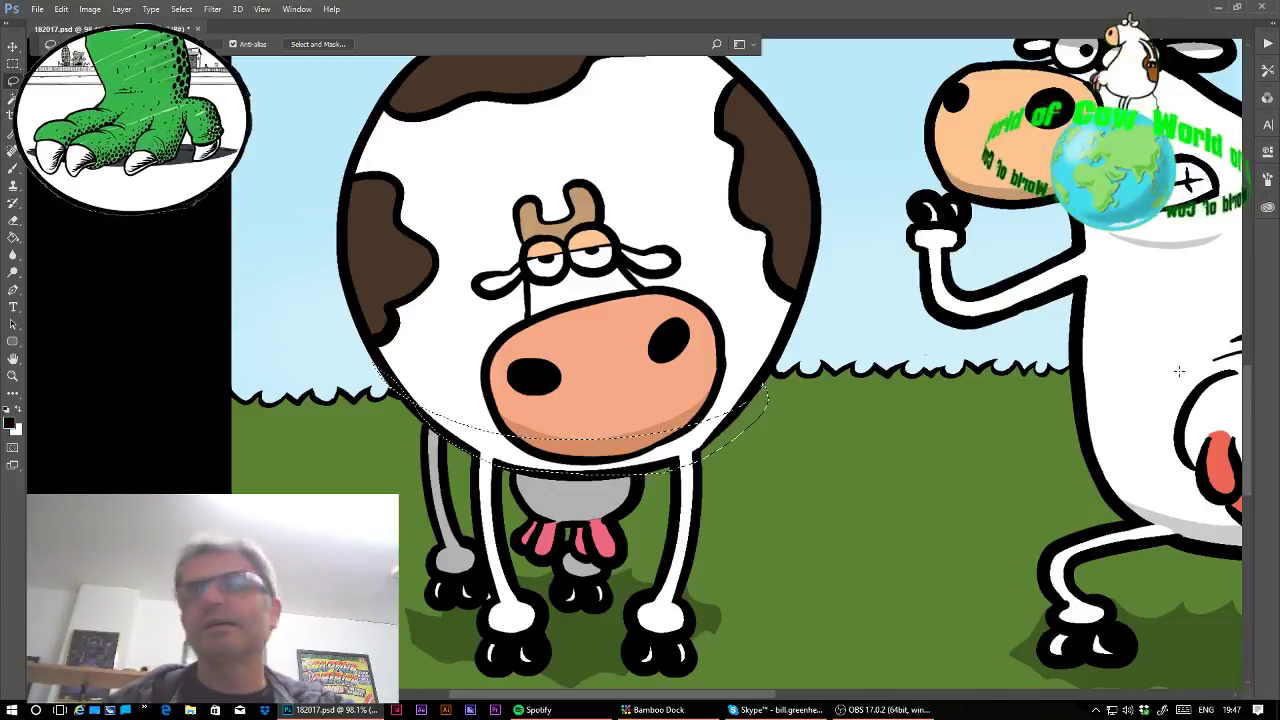
key(d)
click(13, 238)
click(480, 446)
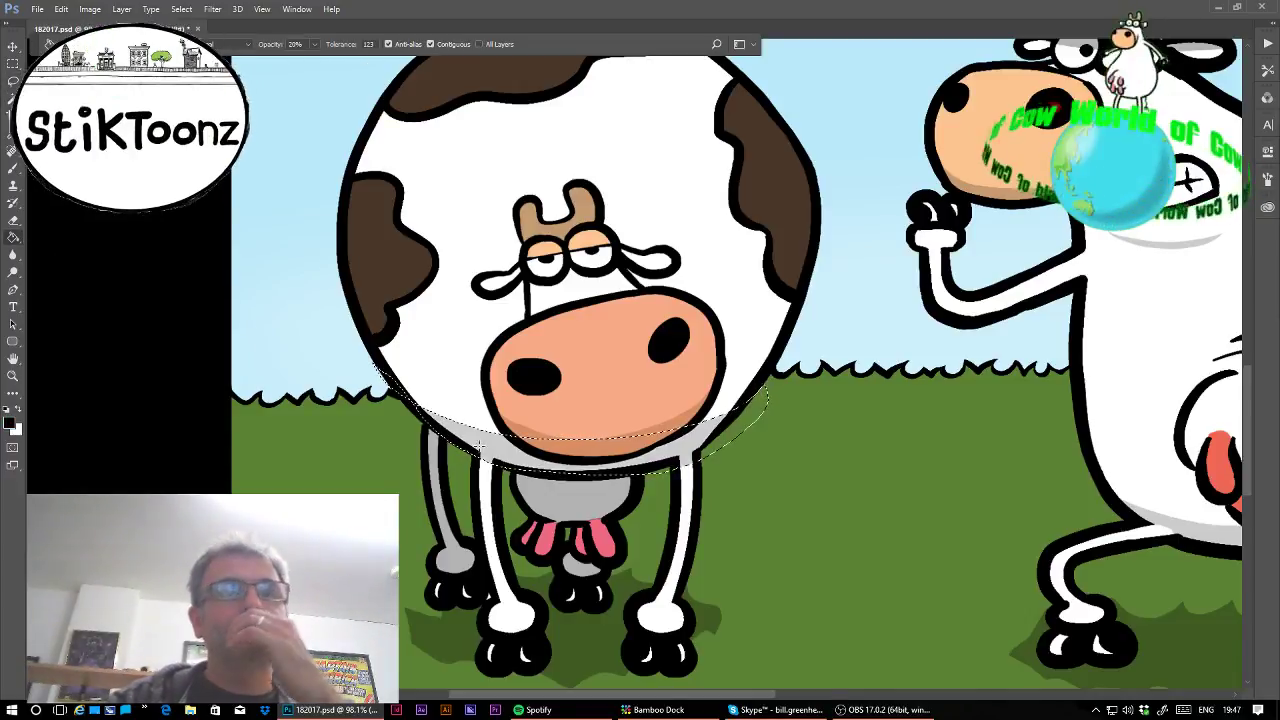
key(ctrl+d)
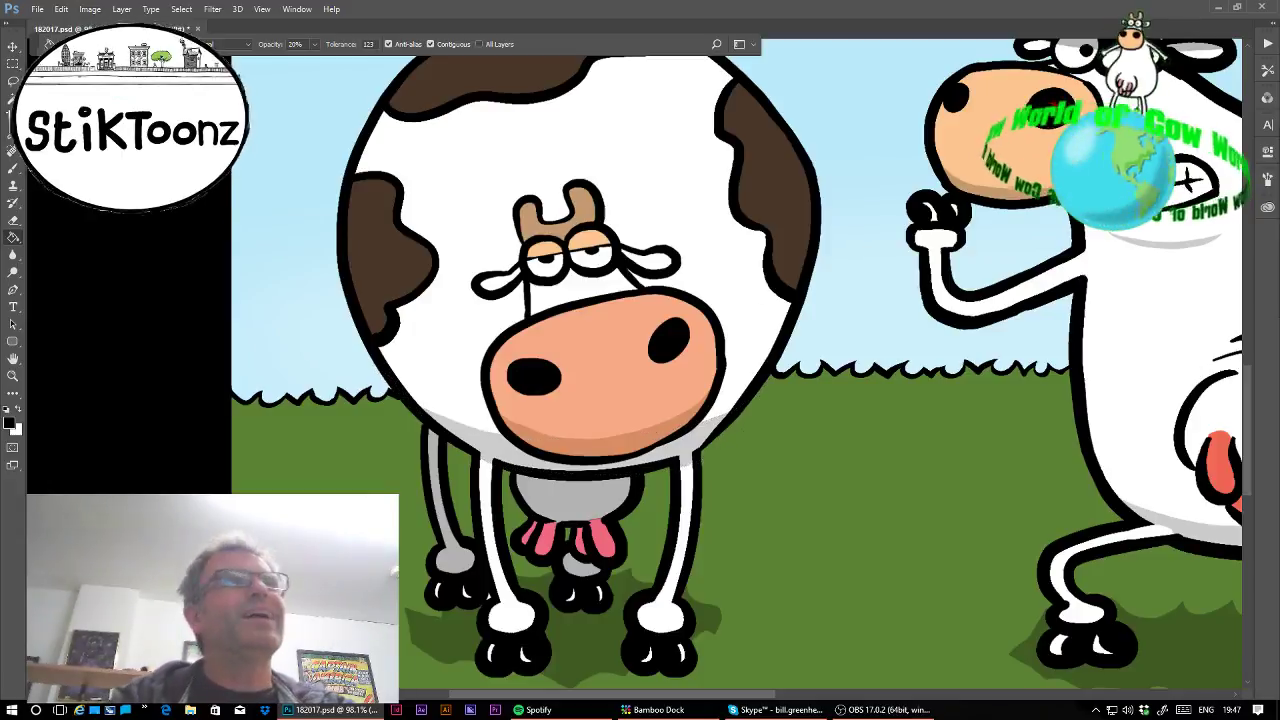
Shade a lassoed band below the round cow's eyes and the insides of both ears with black at 20% opacity.
key(l)
mouse_move(520, 282)
mouse_down()
mouse_move(560, 291)
mouse_move(577, 277)
mouse_move(606, 282)
mouse_move(616, 264)
mouse_move(560, 262)
mouse_move(525, 279)
mouse_up()
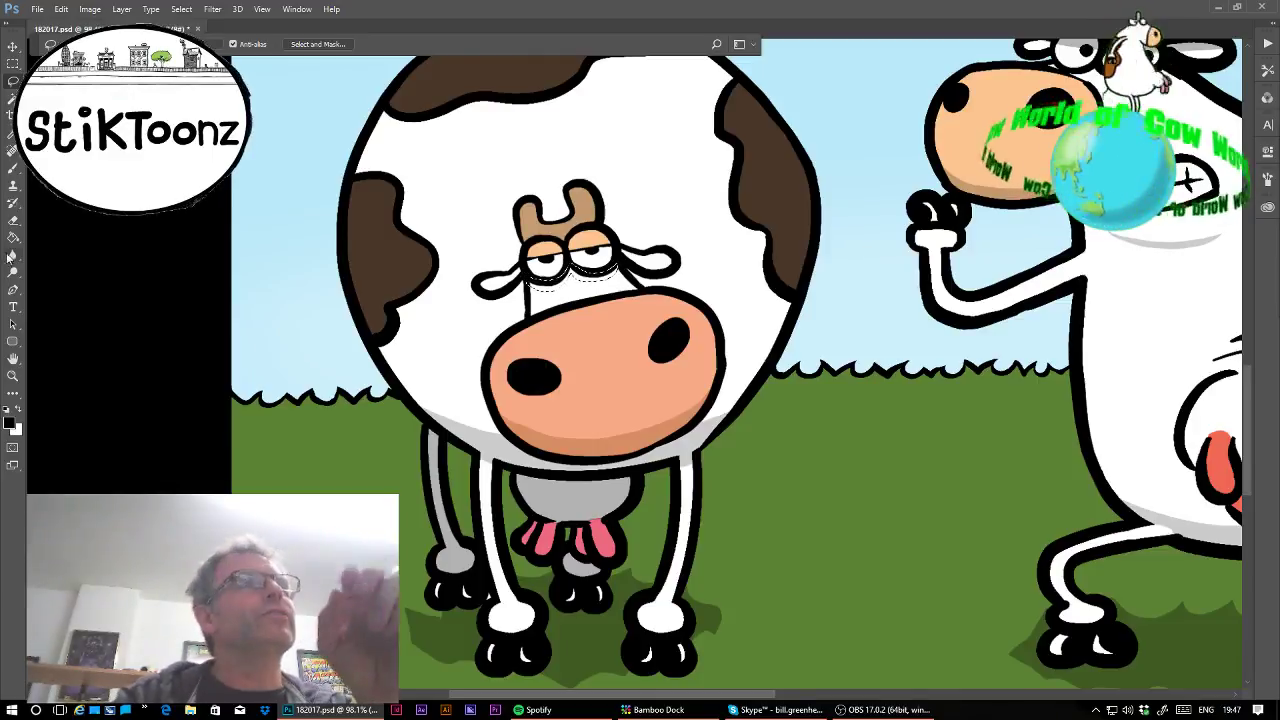
click(13, 238)
click(565, 280)
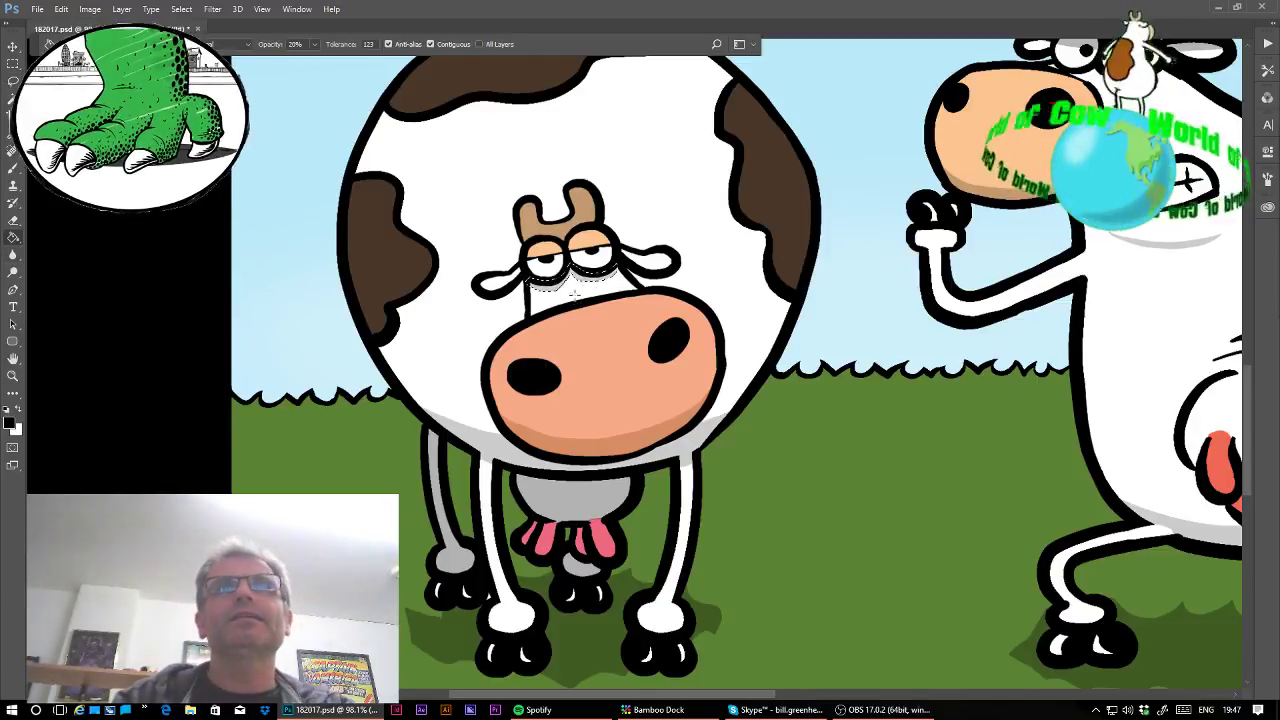
click(508, 282)
click(648, 262)
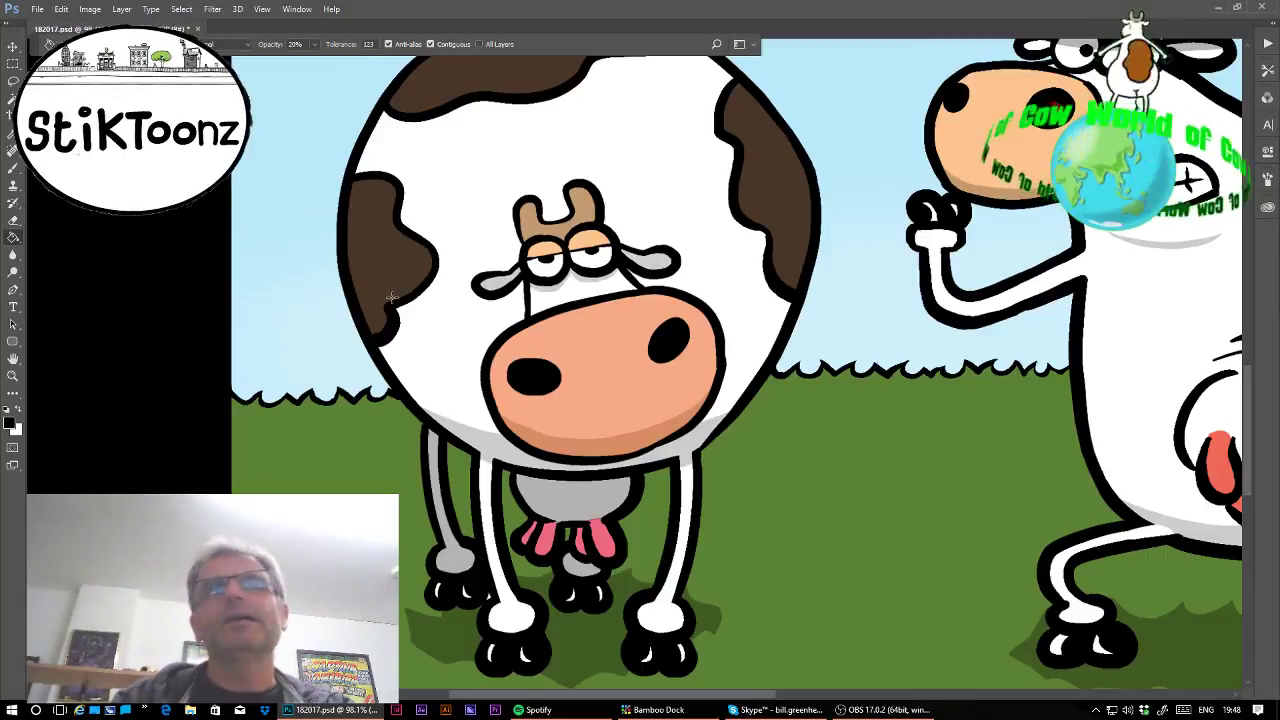
Lasso thin rims around the lower edges of the round cow's nostrils, fill them with white at 30% opacity, and deselect.
key(l)
mouse_move(512, 368)
mouse_down()
mouse_move(518, 395)
mouse_move(548, 400)
mouse_move(566, 386)
mouse_move(511, 370)
mouse_up()
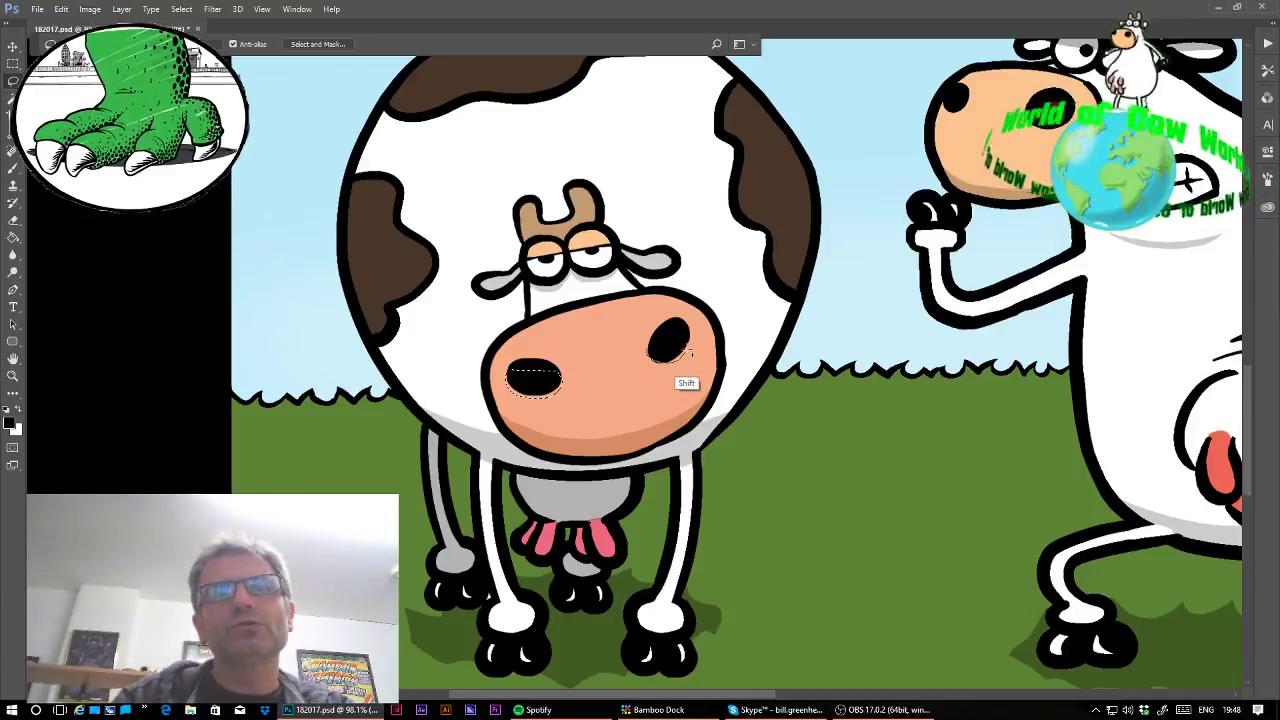
drag(681, 325, 652, 356)
key(x)
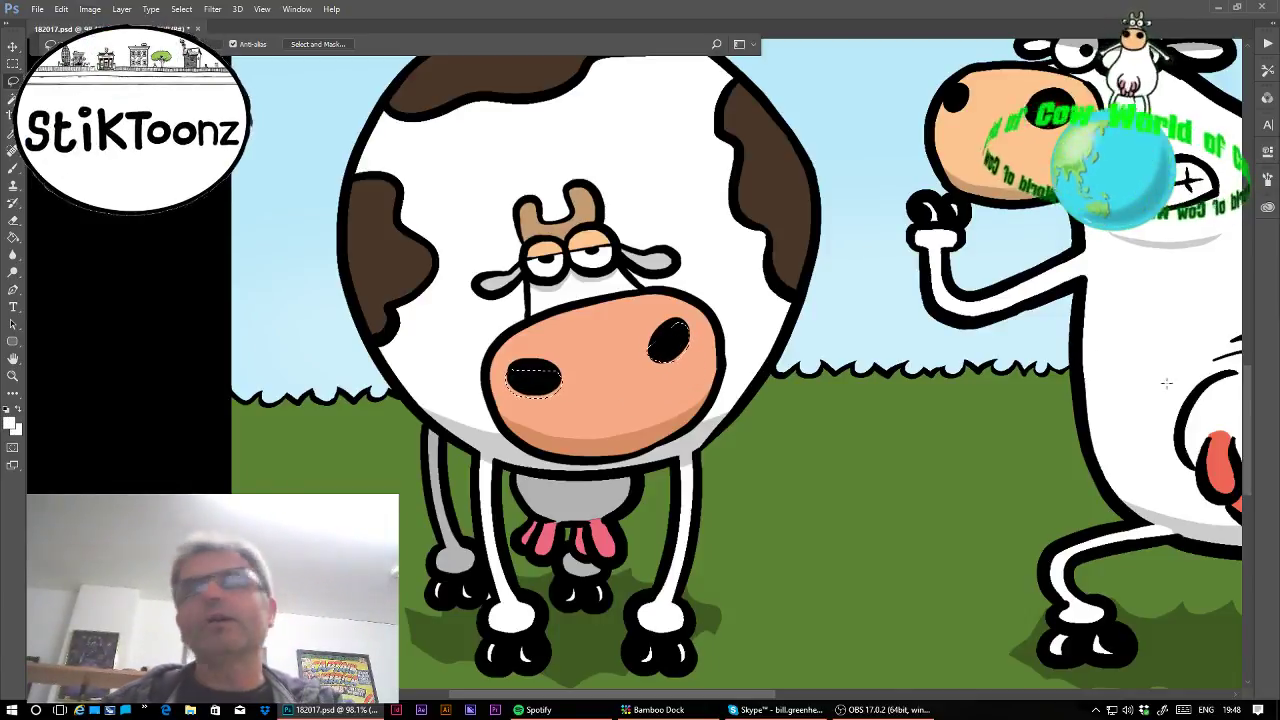
click(13, 237)
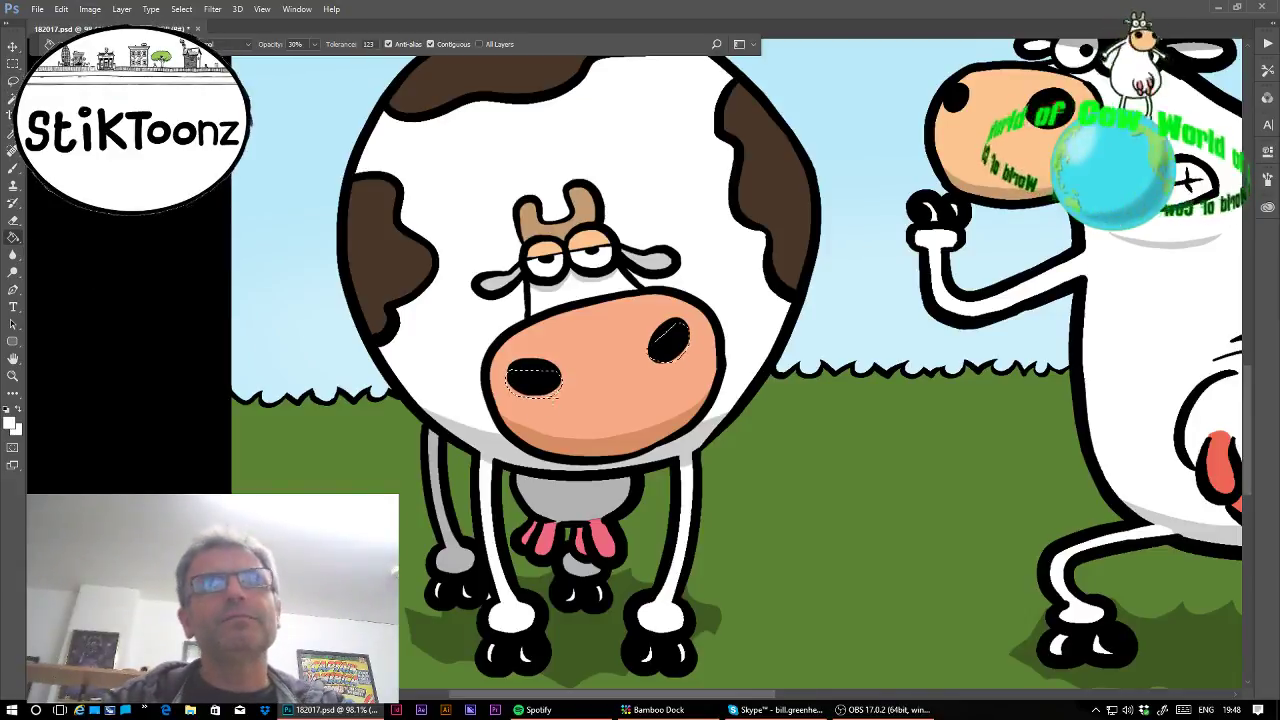
key(ctrl+d)
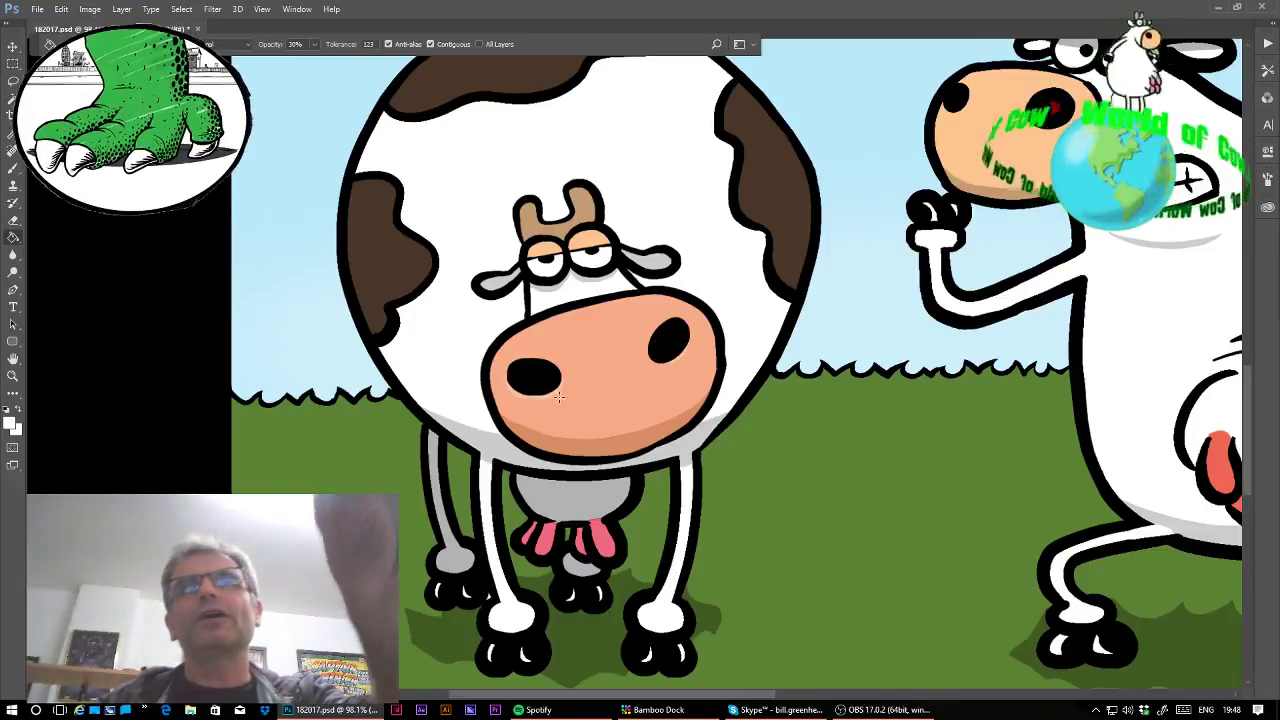
Pick a brown foreground colour, set the fill opacity to 100%, and save the cartoon.
scroll(635, 367, down, 8)
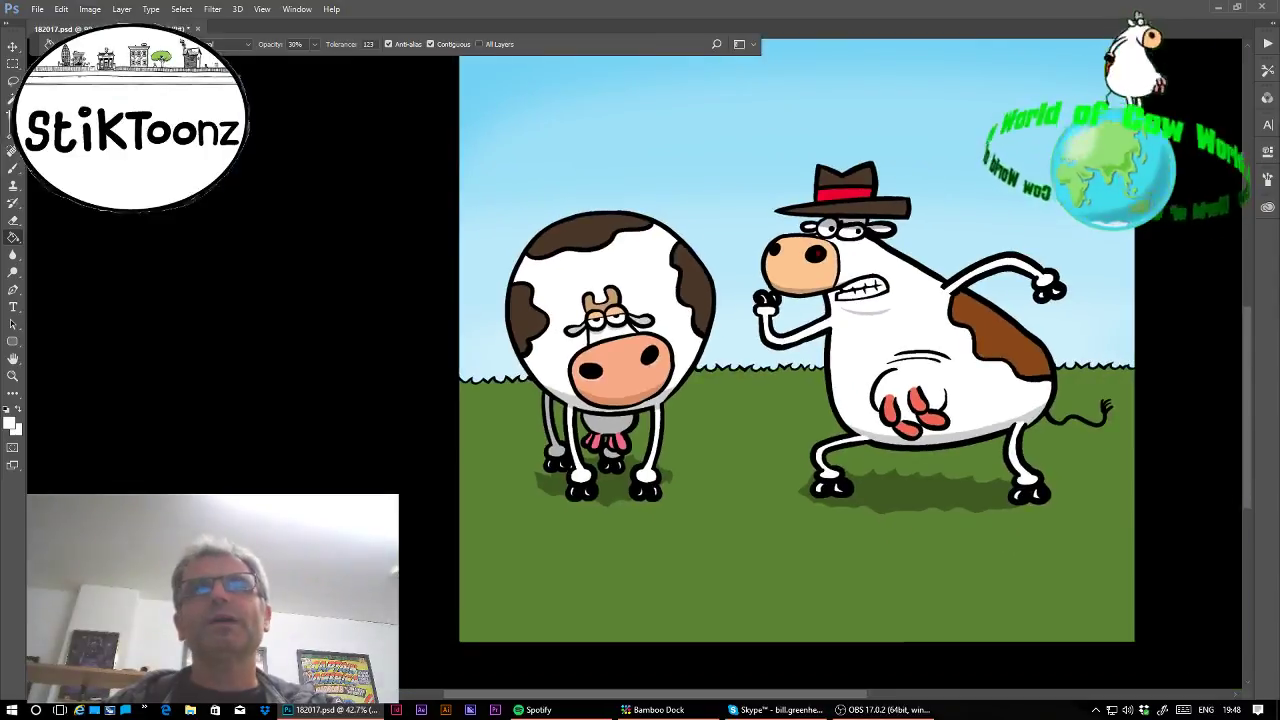
scroll(635, 367, down, 1)
scroll(639, 368, down, 1)
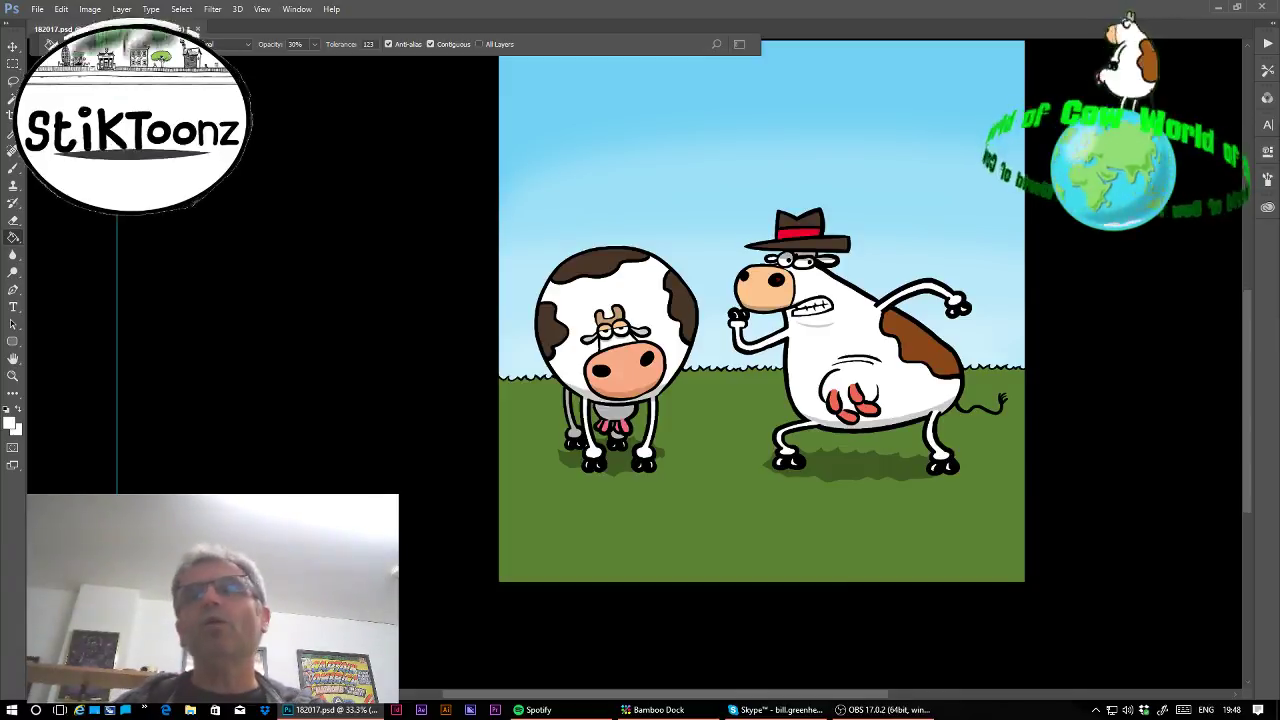
click(583, 343)
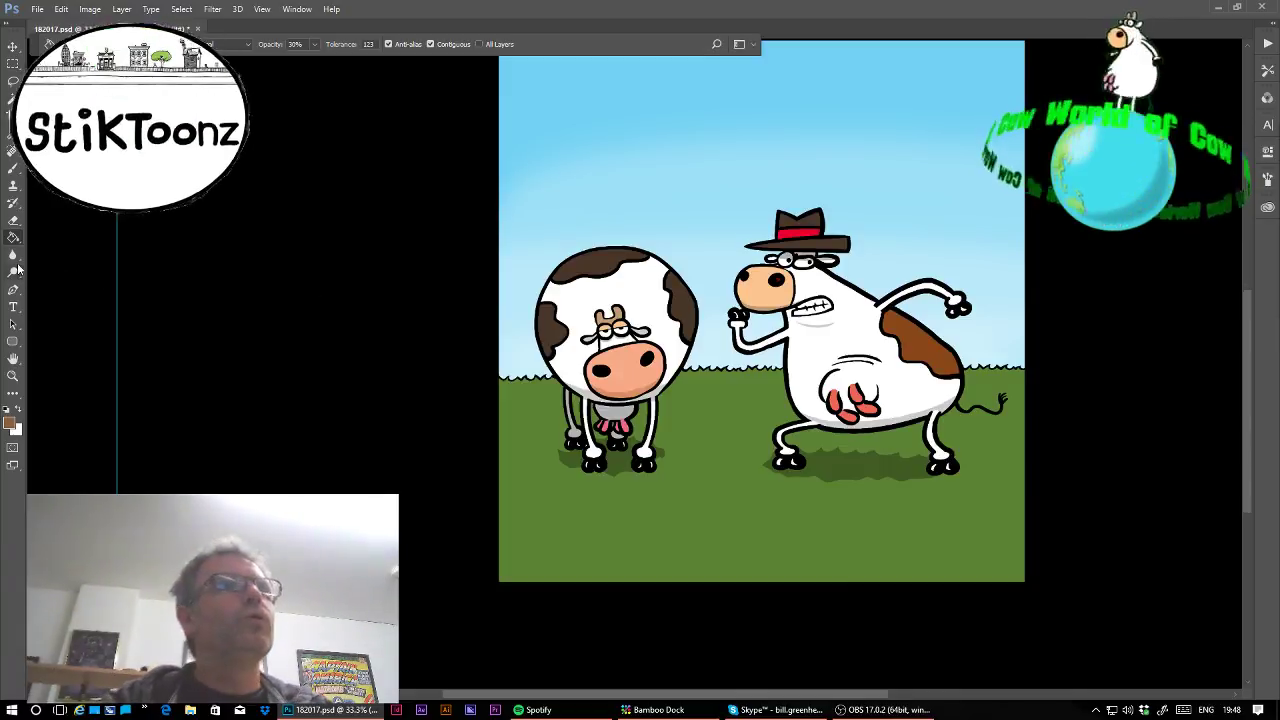
key(0)
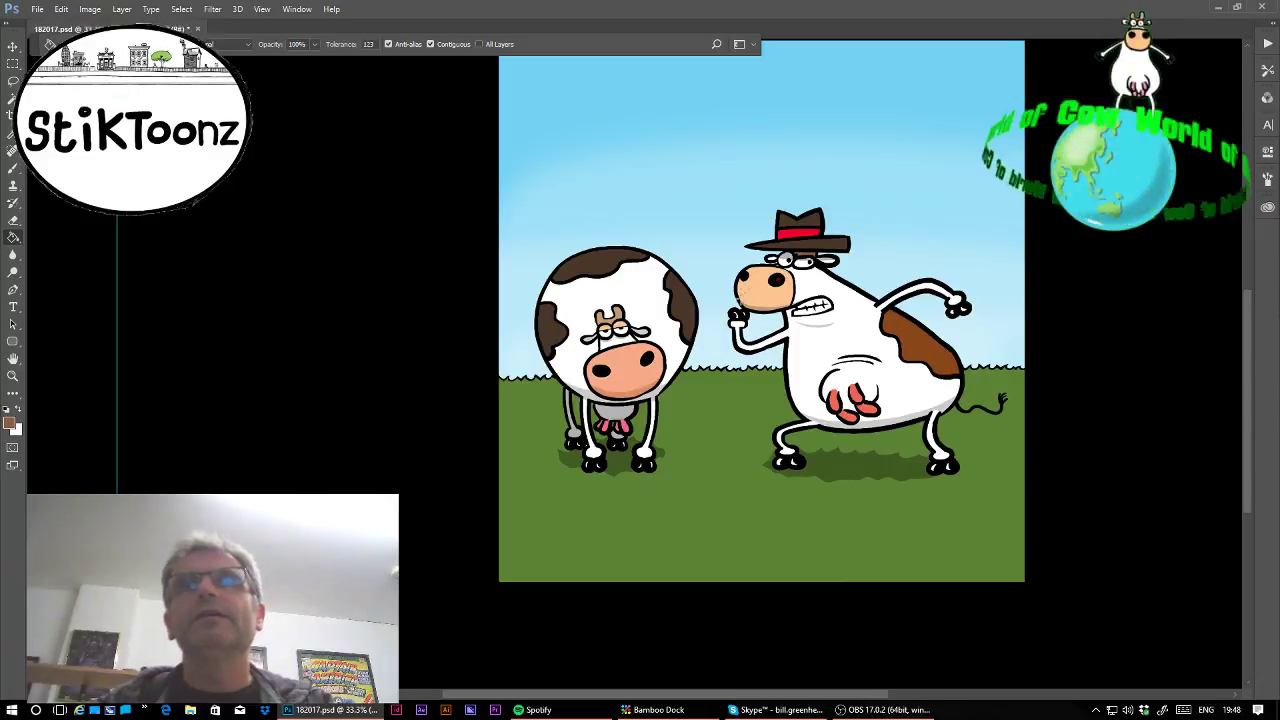
scroll(1233, 215, up, 3)
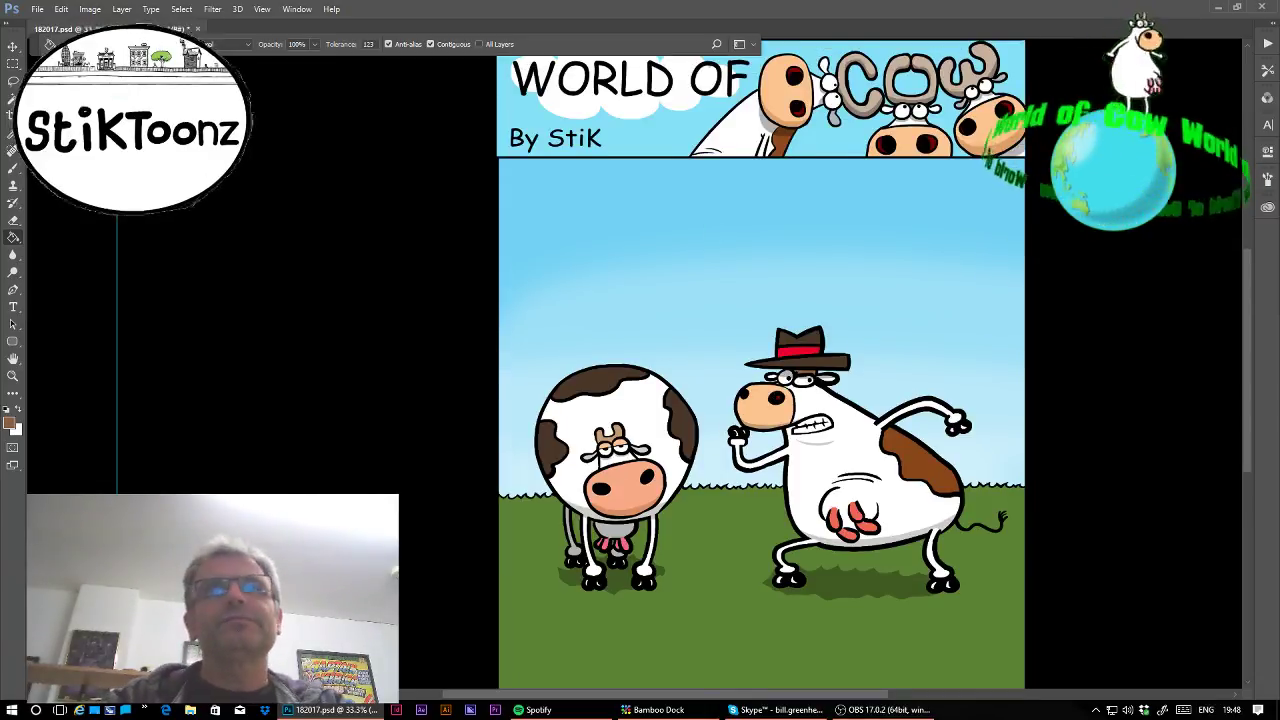
click(36, 10)
click(45, 189)
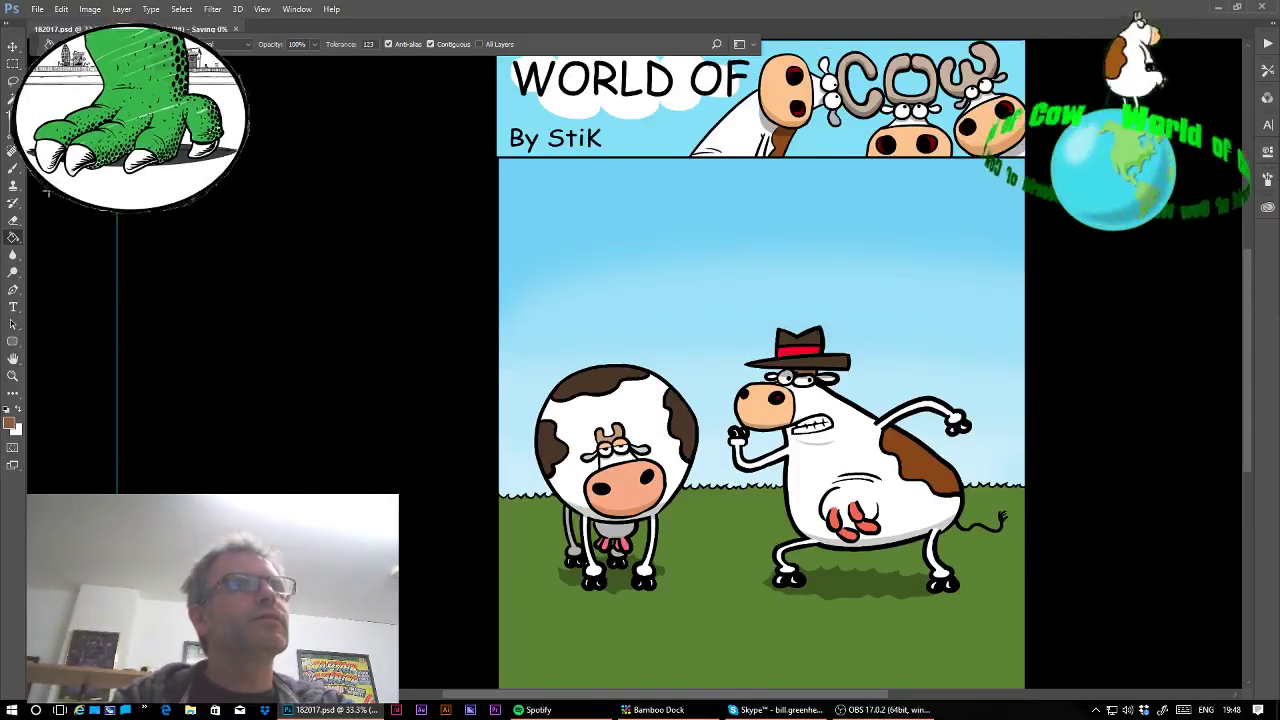
Add centred black 24 pt text reading "Psst...The grass is a plant!" on two lines in the sky above the cows.
key(d)
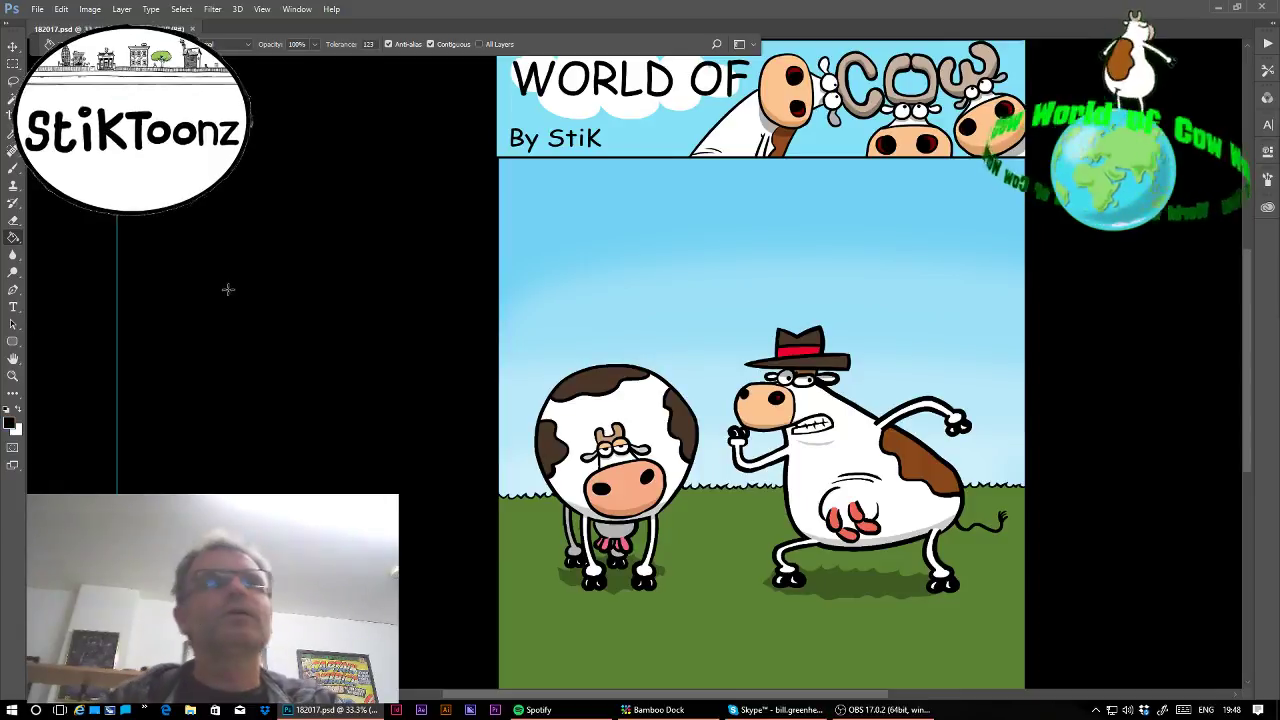
click(13, 306)
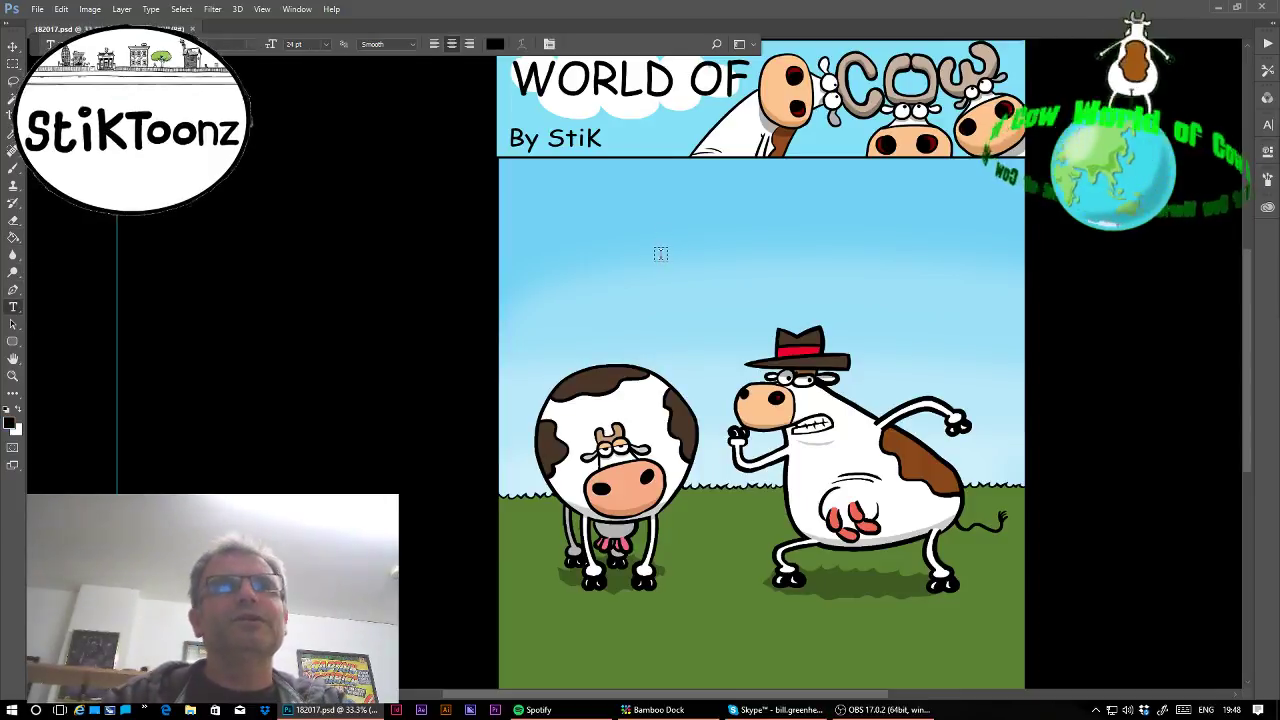
click(662, 250)
text(P)
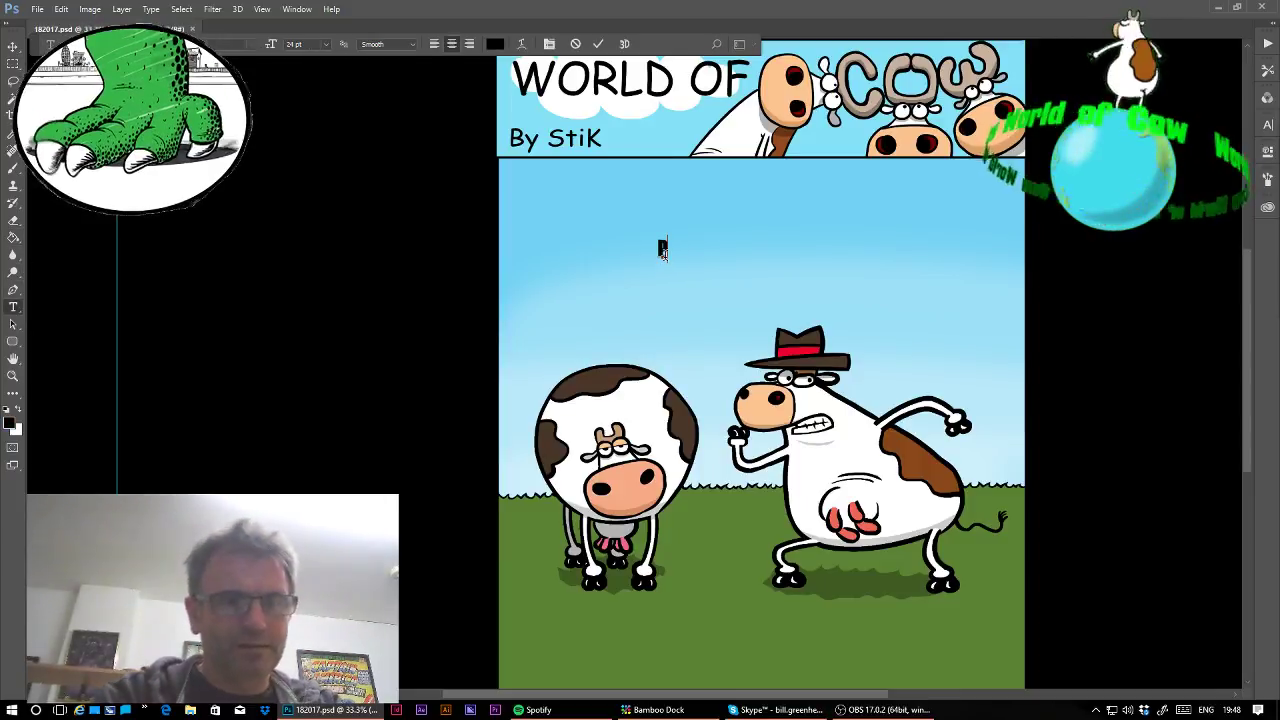
text(sst...)
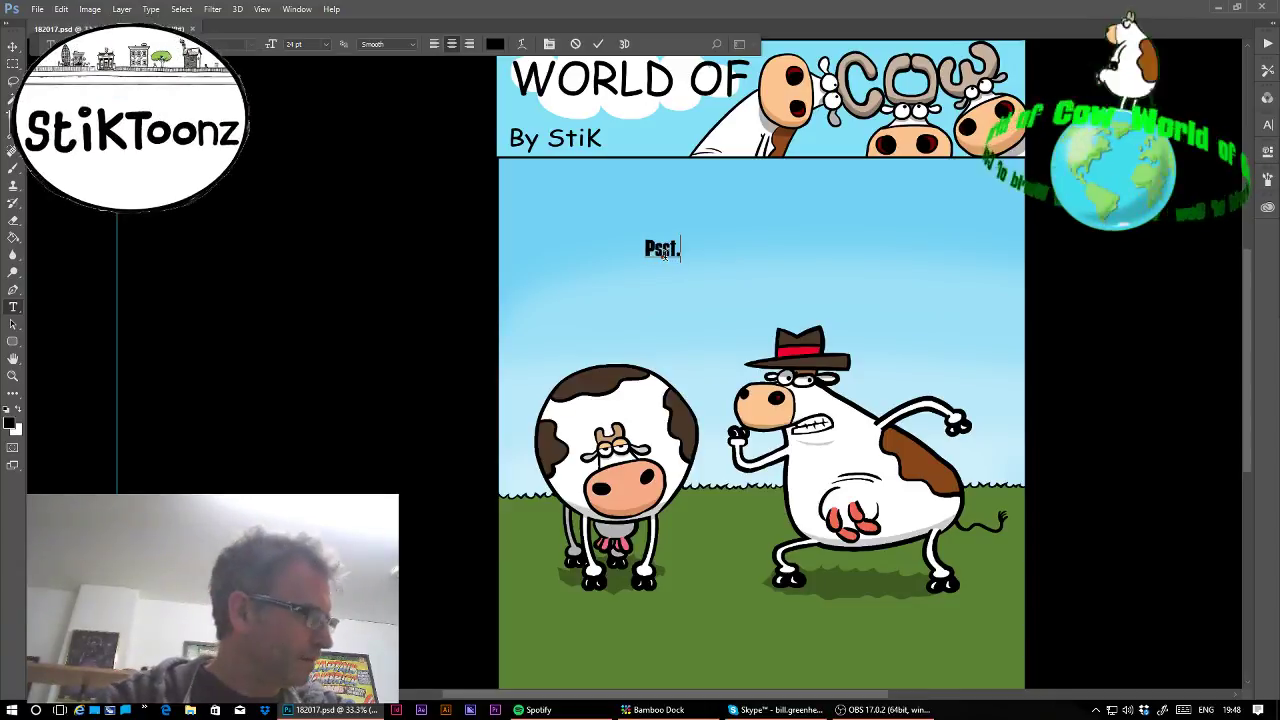
text( The)
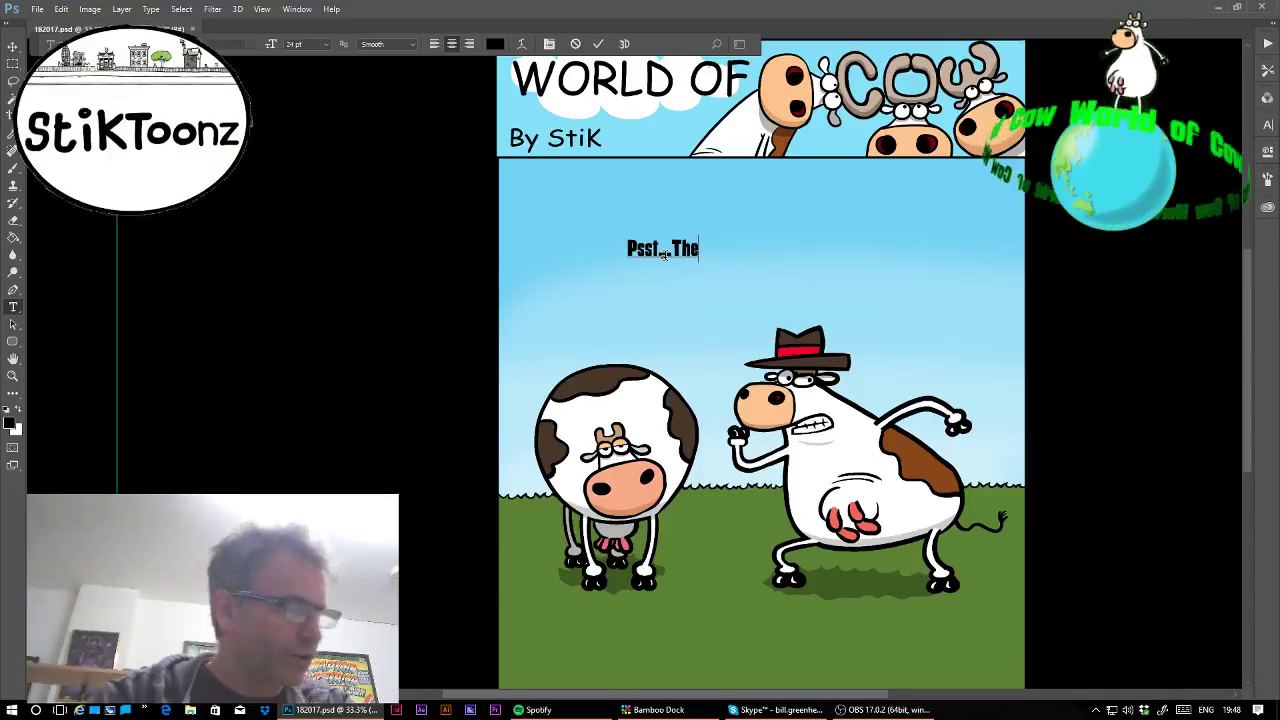
text( gras)
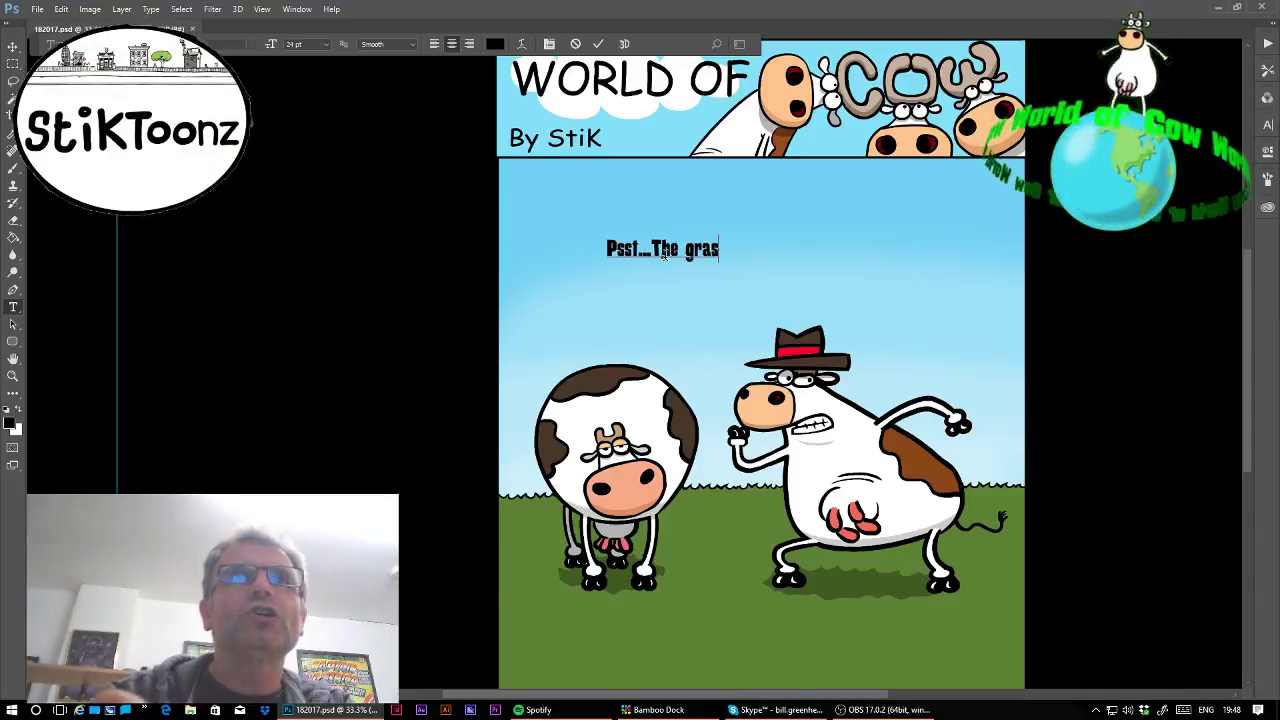
text(s)
key(Return)
text(is)
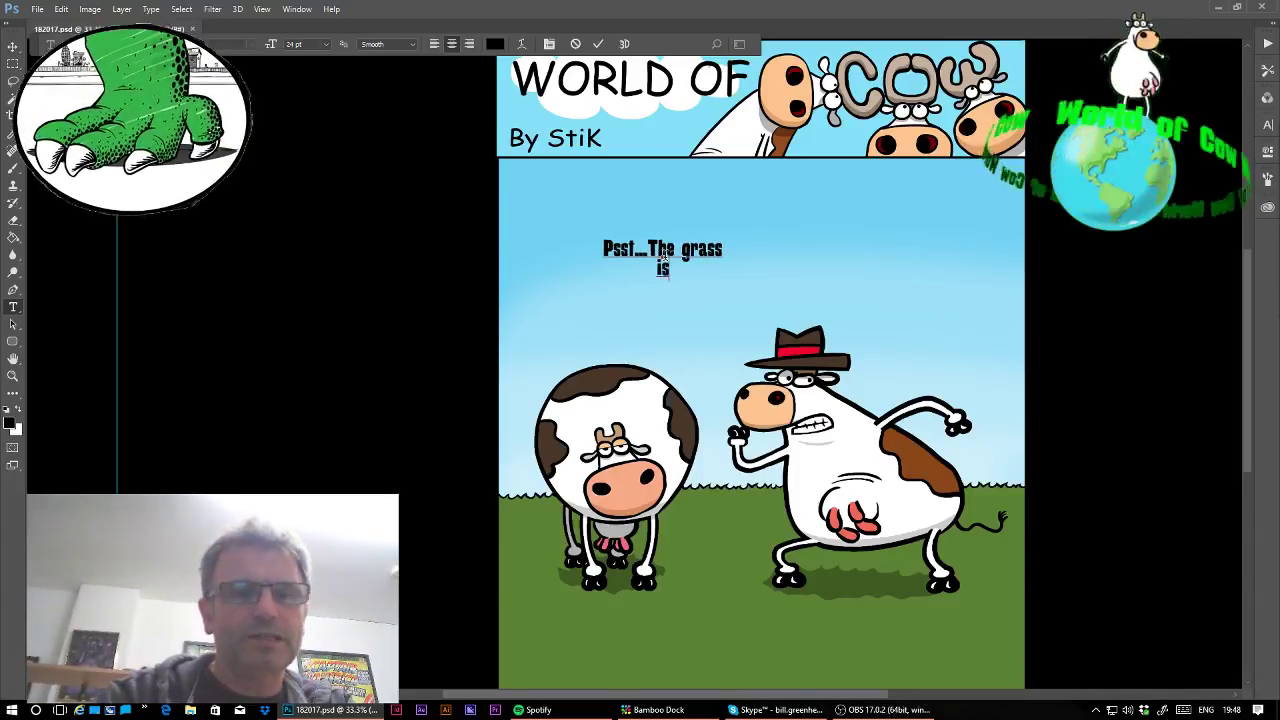
text( a plant)
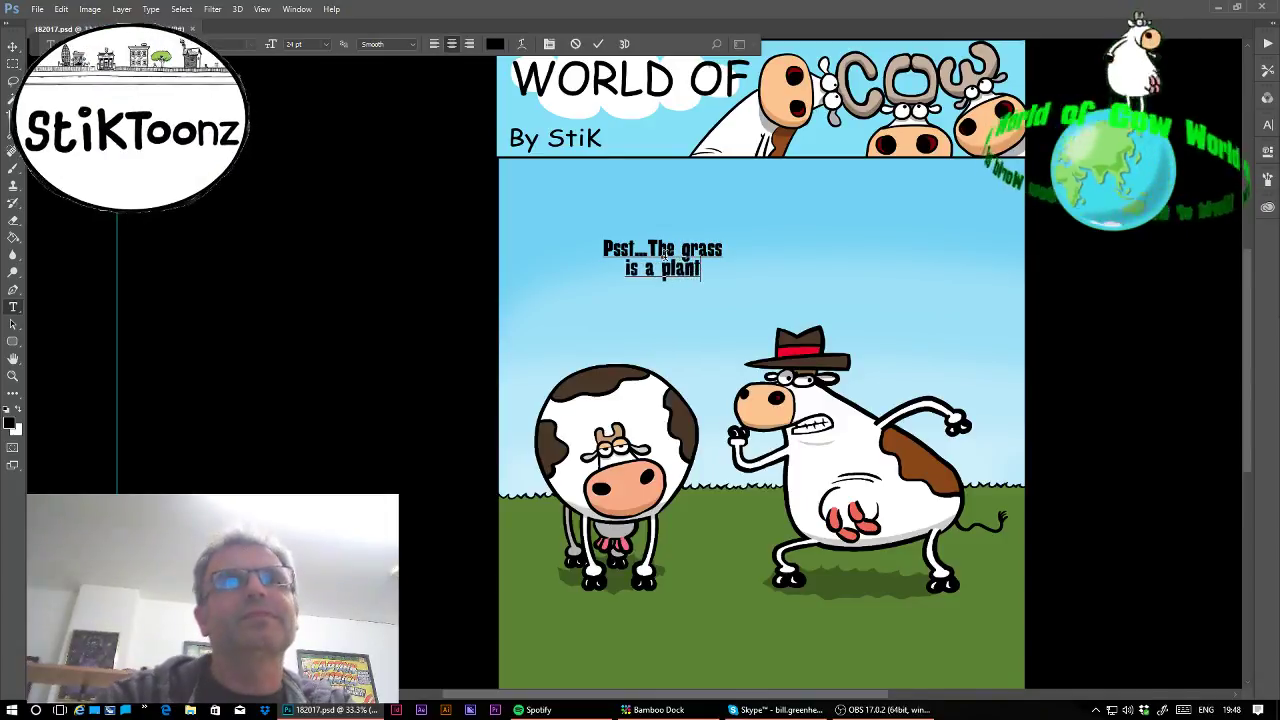
text(!)
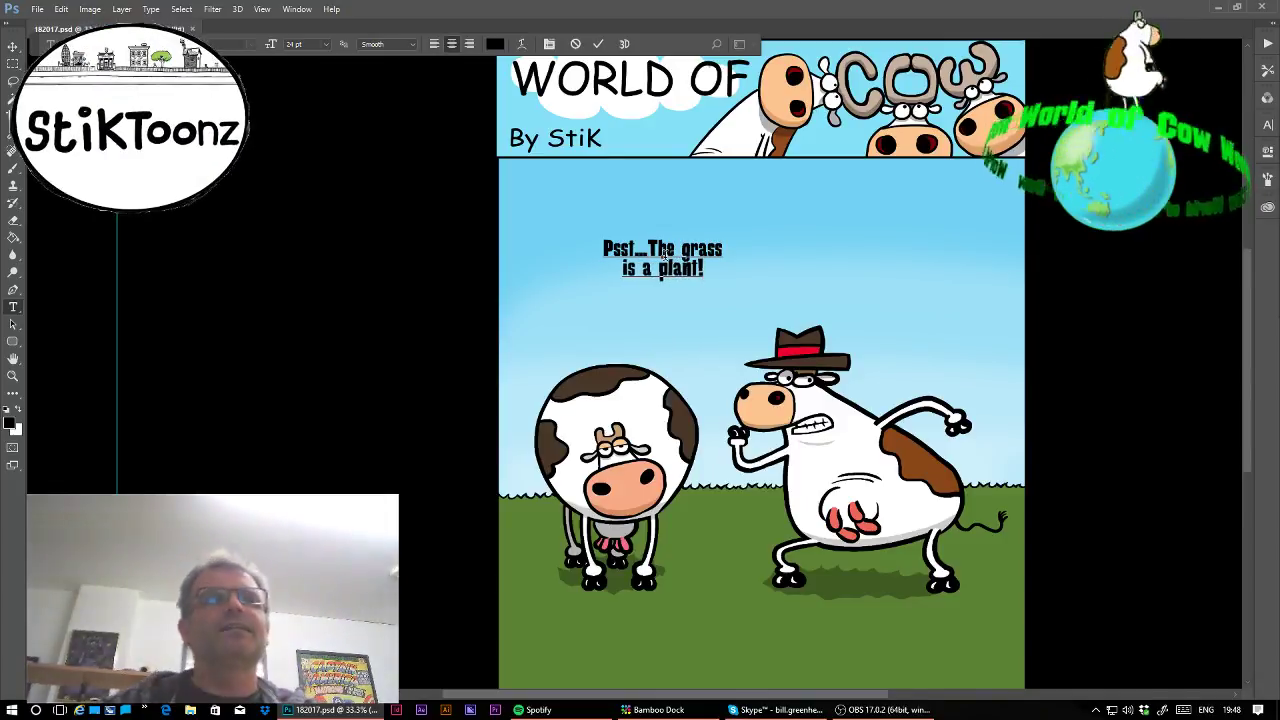
Enlarge the caption text with Free Transform so it spans the sky above both cows.
click(61, 9)
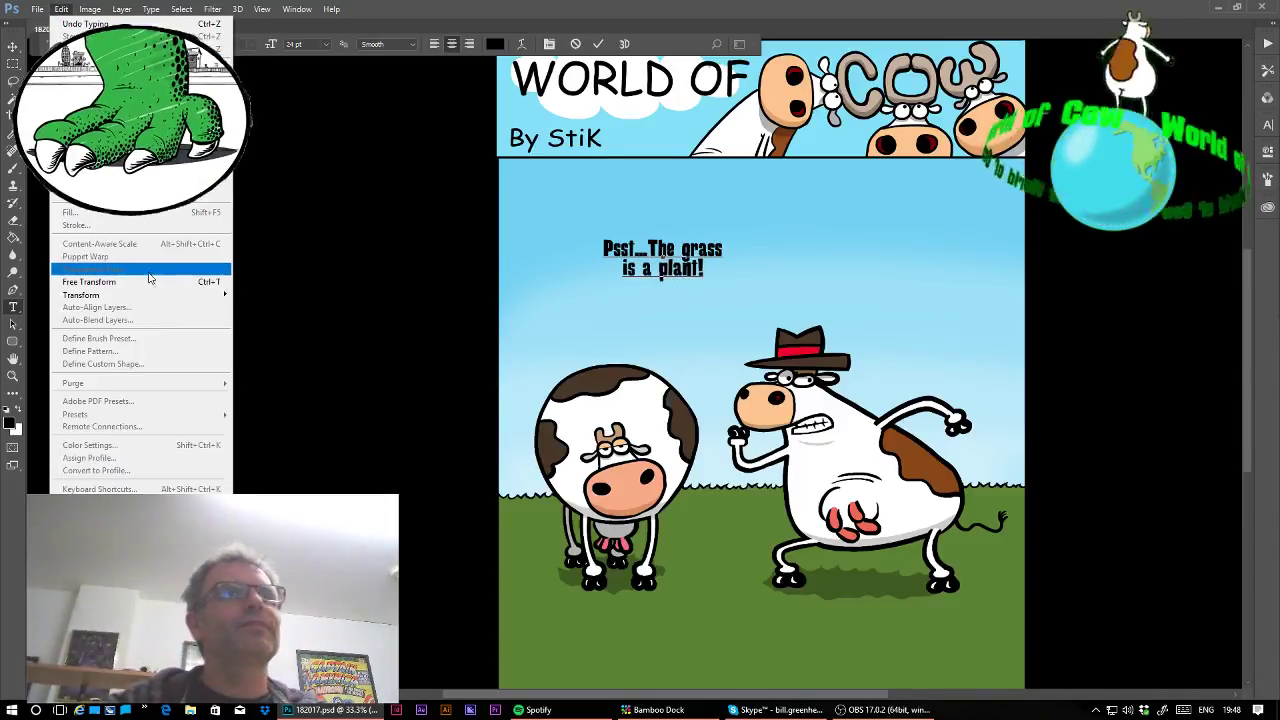
click(90, 278)
drag(724, 281, 823, 203)
key(Return)
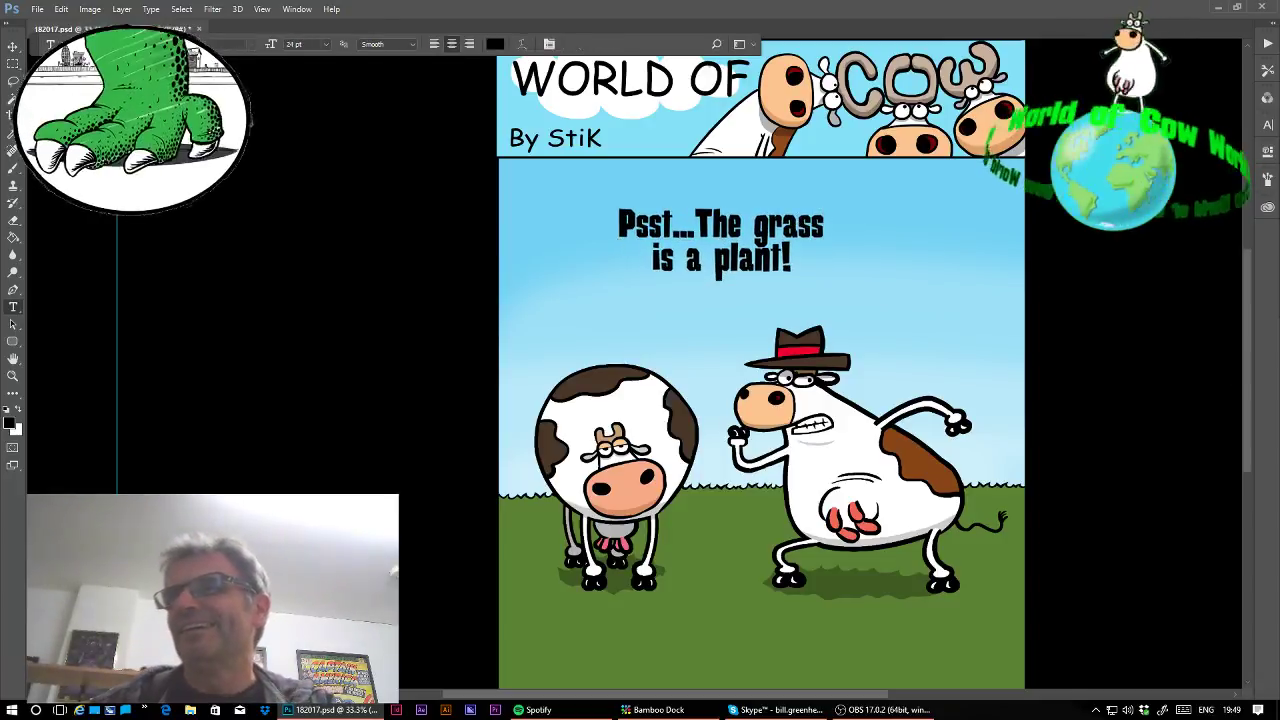
Undo a soft test stroke beside the caption, and set up a thin hard-edged black brush at 100% opacity.
click(13, 375)
drag(720, 234, 815, 230)
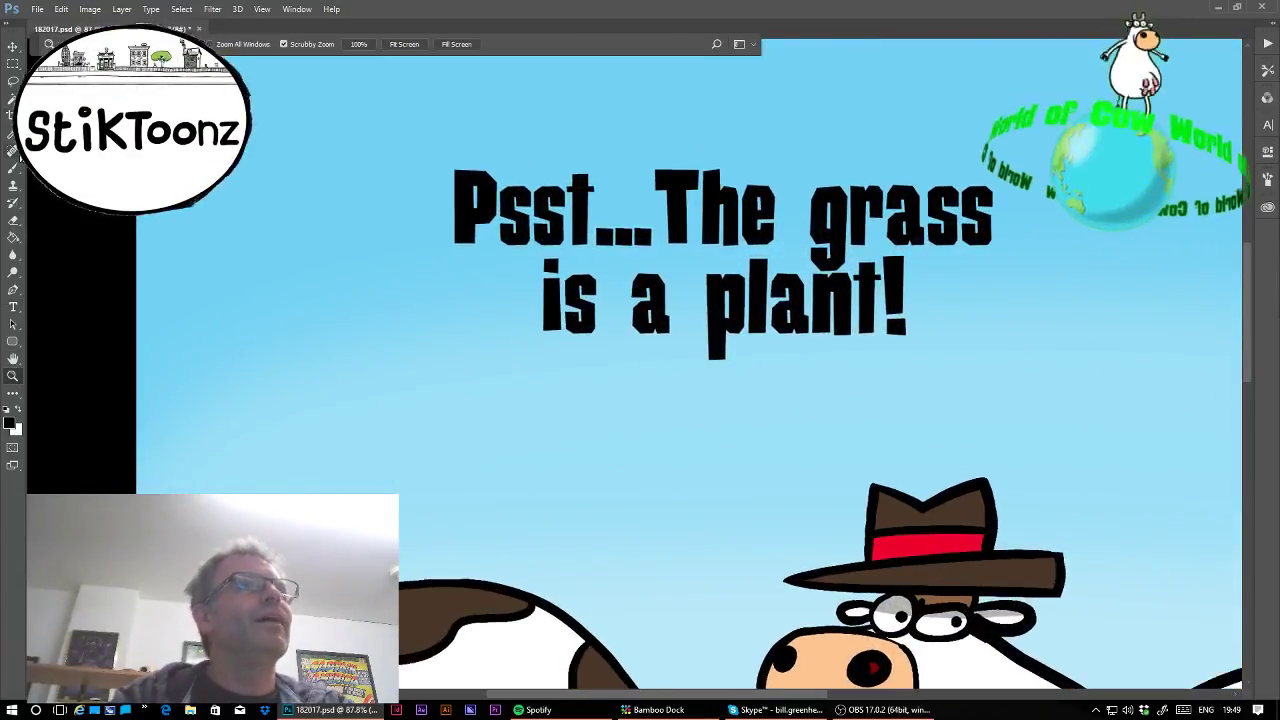
click(13, 167)
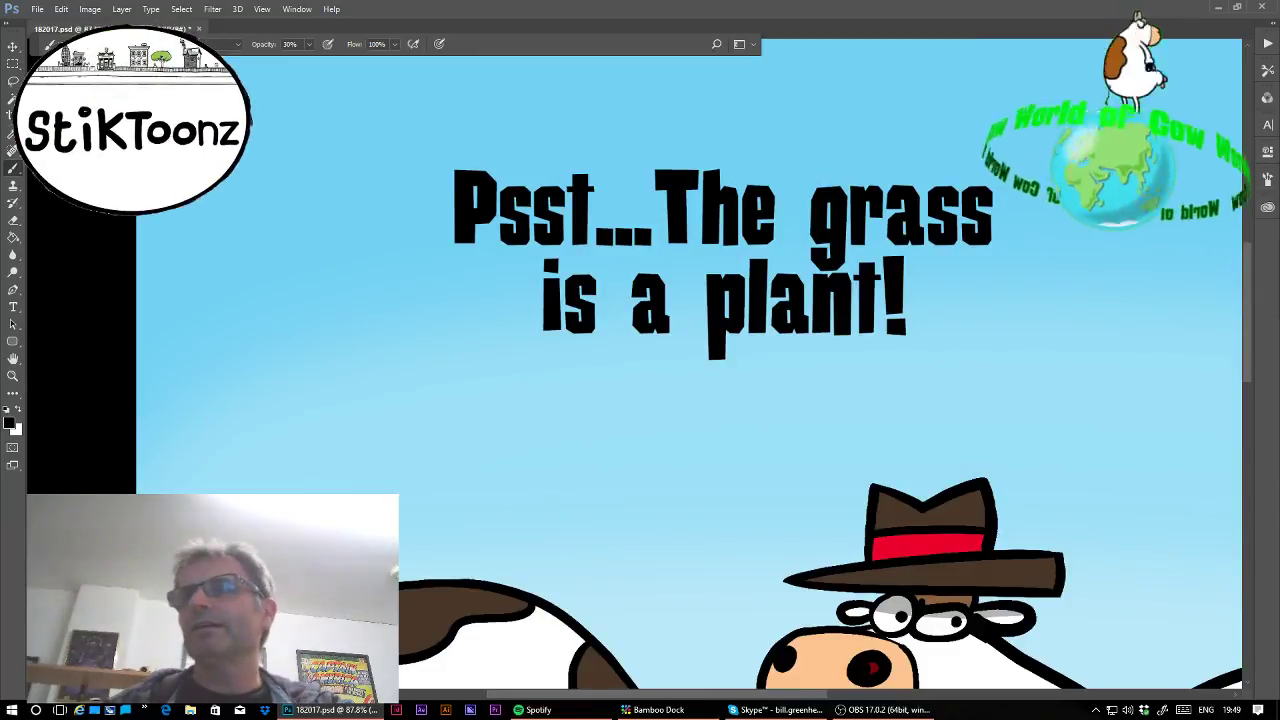
drag(430, 129, 397, 152)
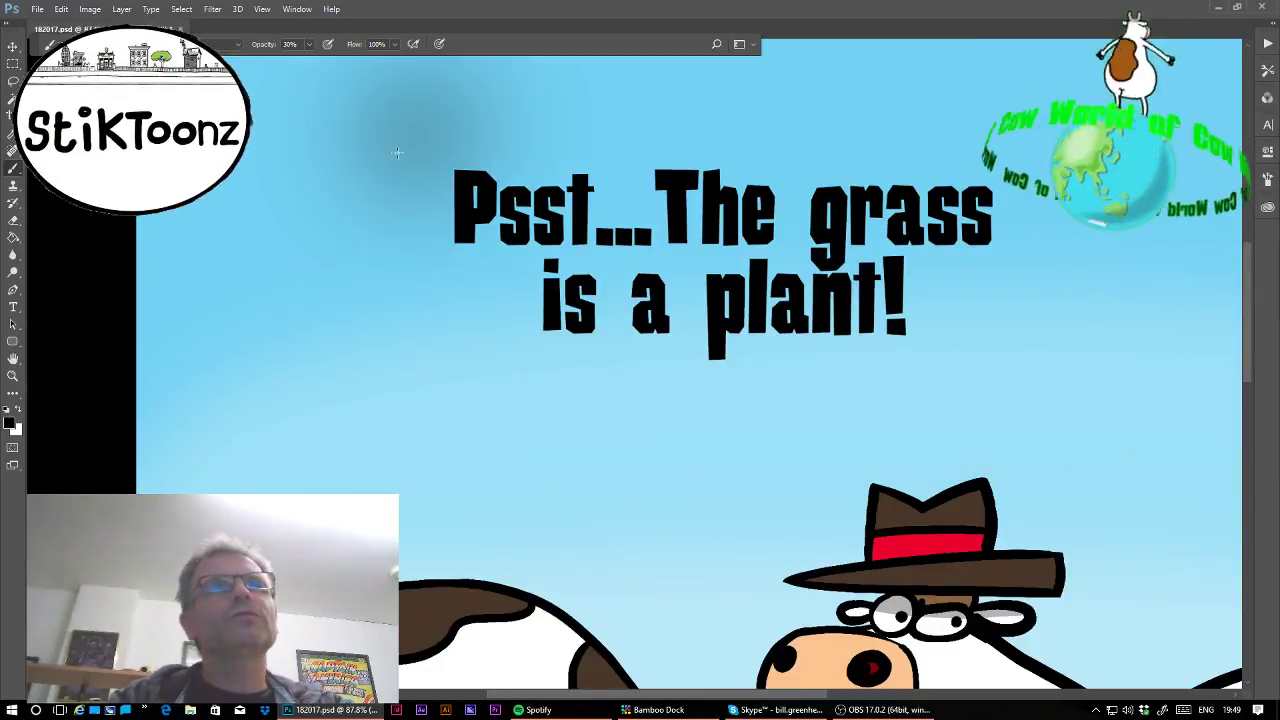
key(ctrl+z)
click(84, 44)
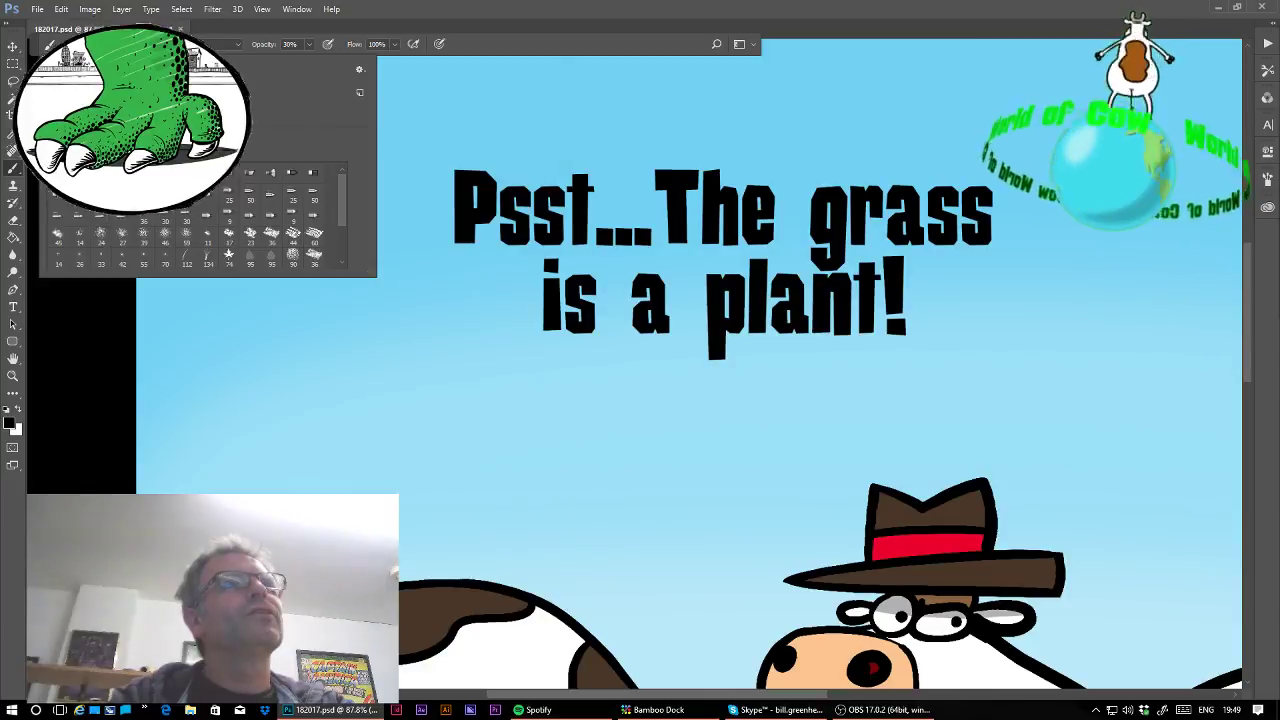
click(308, 48)
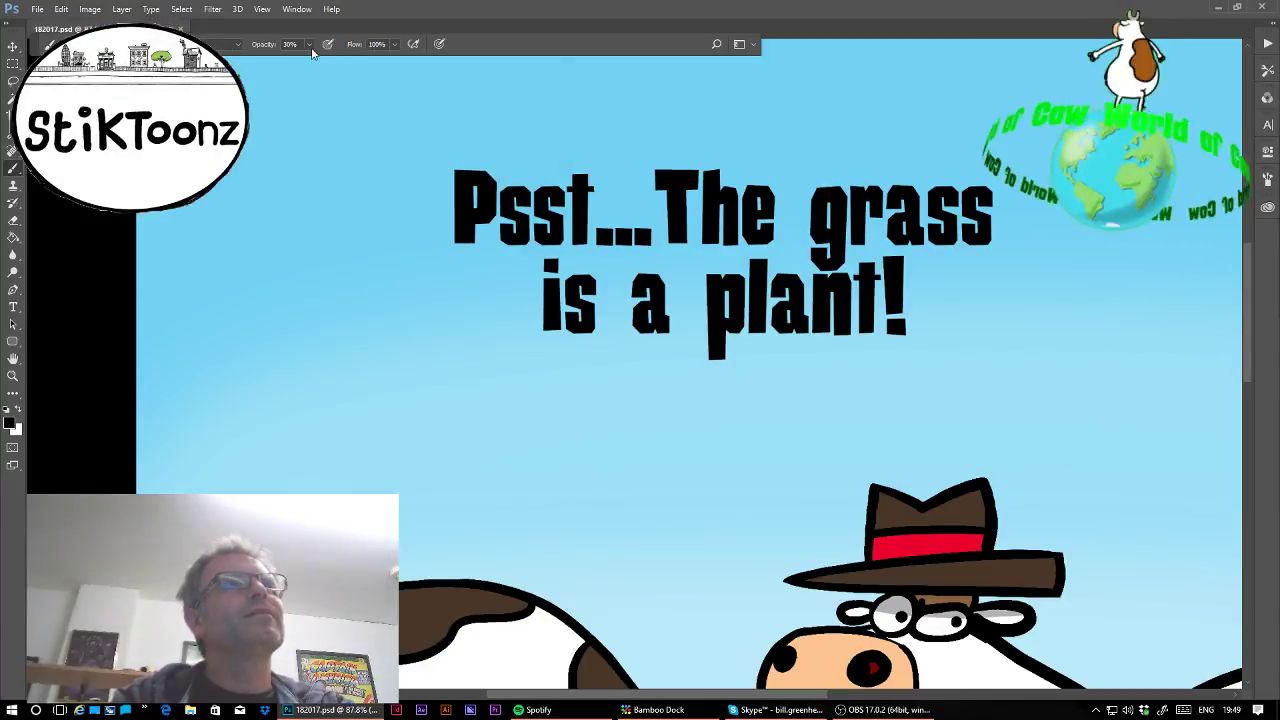
click(311, 47)
drag(310, 61, 371, 63)
click(492, 148)
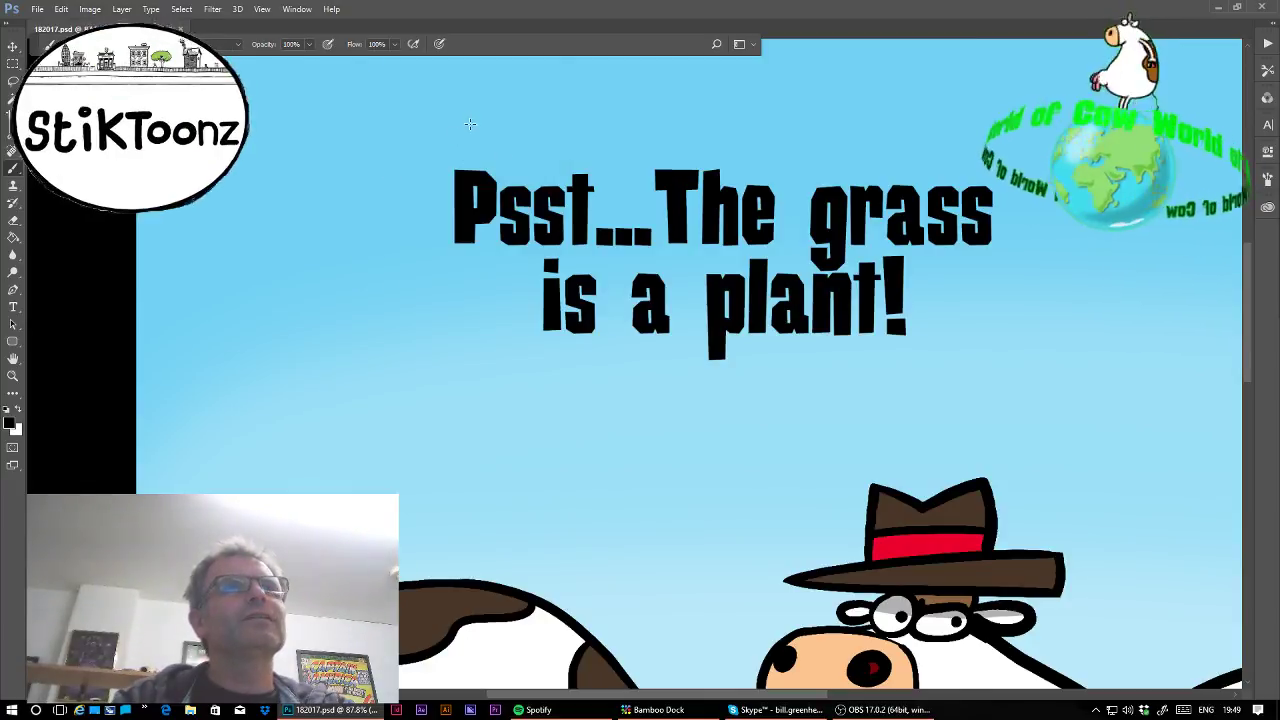
Draw a rounded black speech bubble outline around the caption, with a narrow tail pointing down towards the hat cow.
mouse_move(472, 122)
mouse_down()
mouse_move(391, 175)
mouse_move(398, 320)
mouse_move(448, 380)
mouse_move(564, 399)
mouse_move(706, 397)
mouse_move(753, 516)
mouse_up()
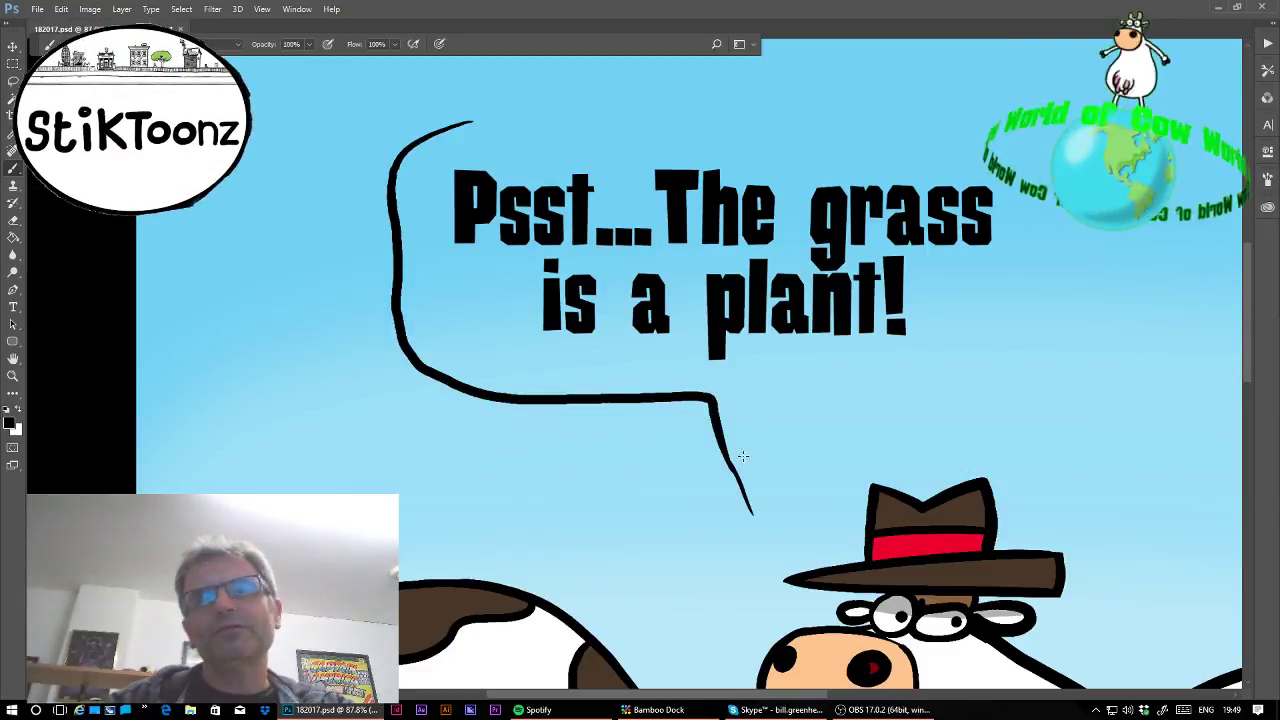
drag(732, 398, 740, 460)
key(ctrl+z)
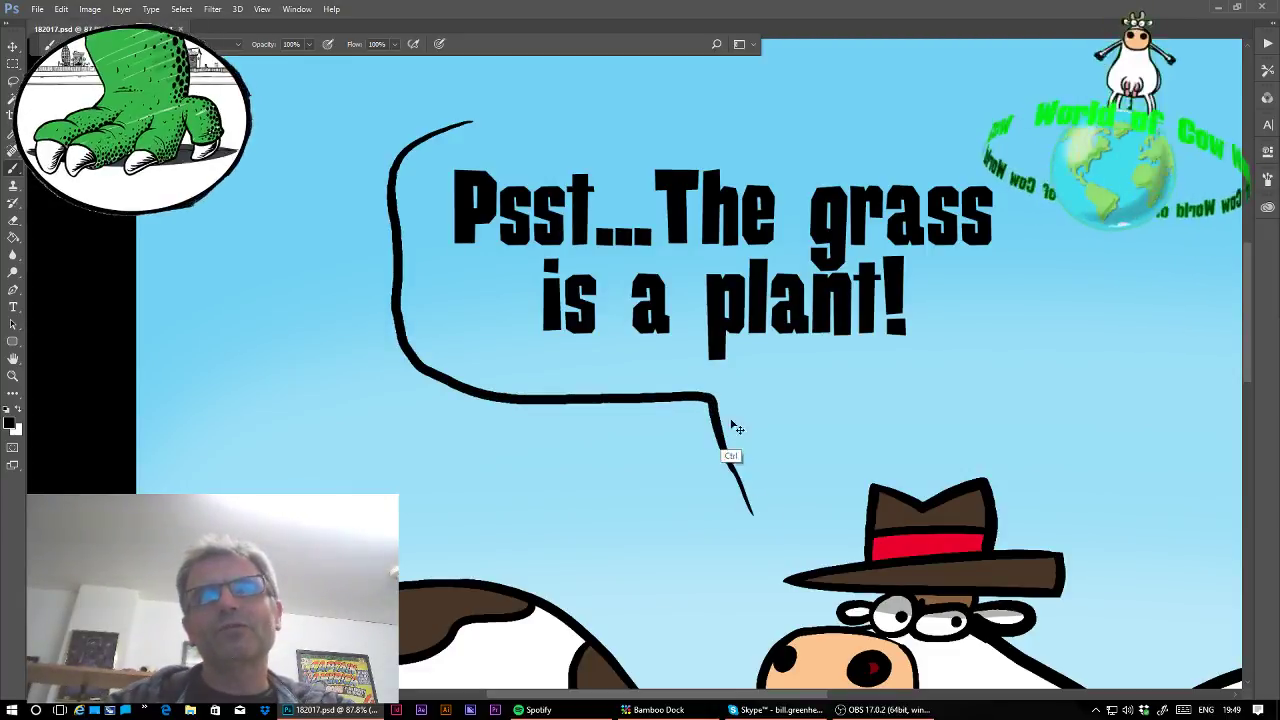
drag(724, 398, 757, 526)
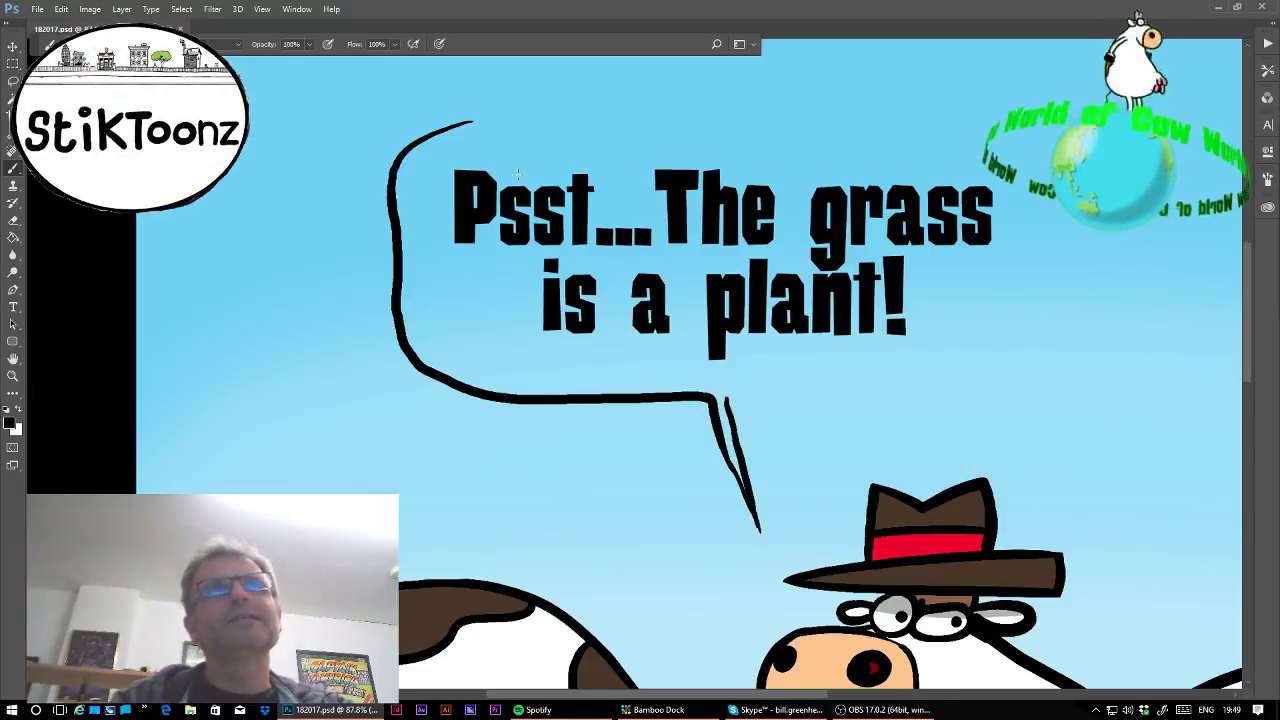
mouse_move(437, 134)
mouse_down()
mouse_move(499, 122)
mouse_move(1005, 124)
mouse_up()
key(ctrl+z)
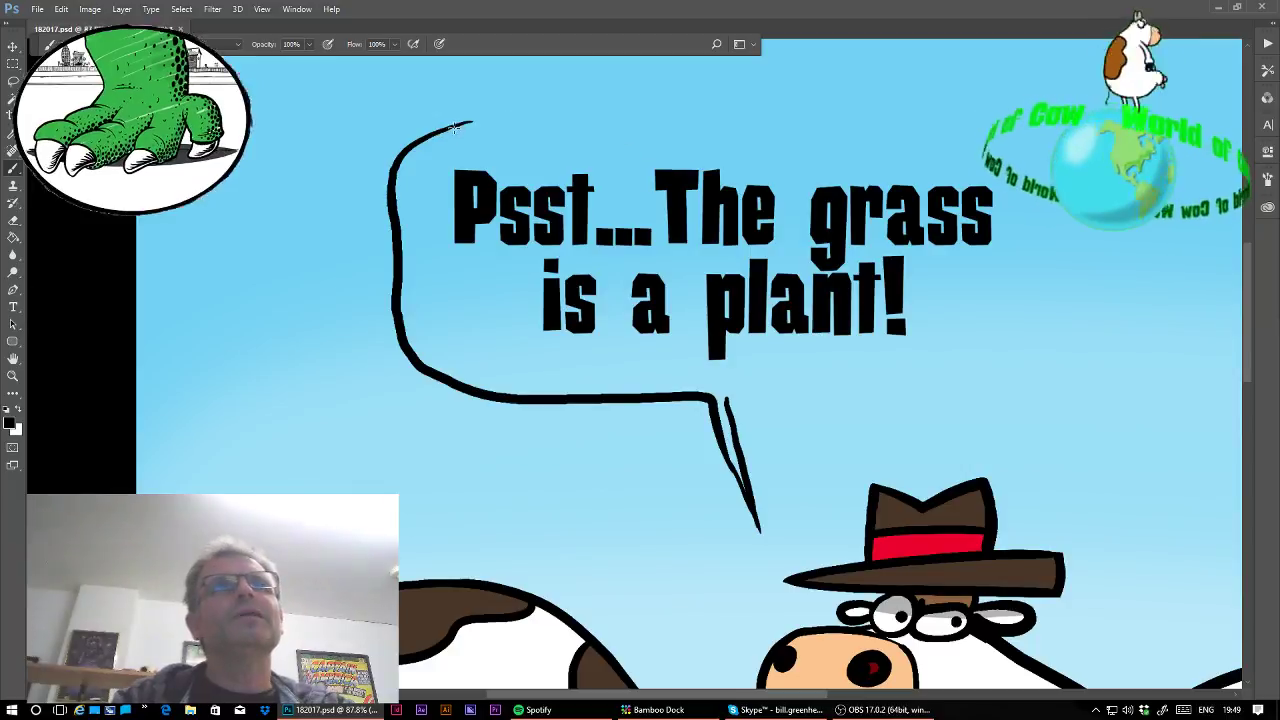
mouse_move(438, 133)
mouse_down()
mouse_move(633, 109)
mouse_move(1037, 133)
mouse_move(1030, 368)
mouse_up()
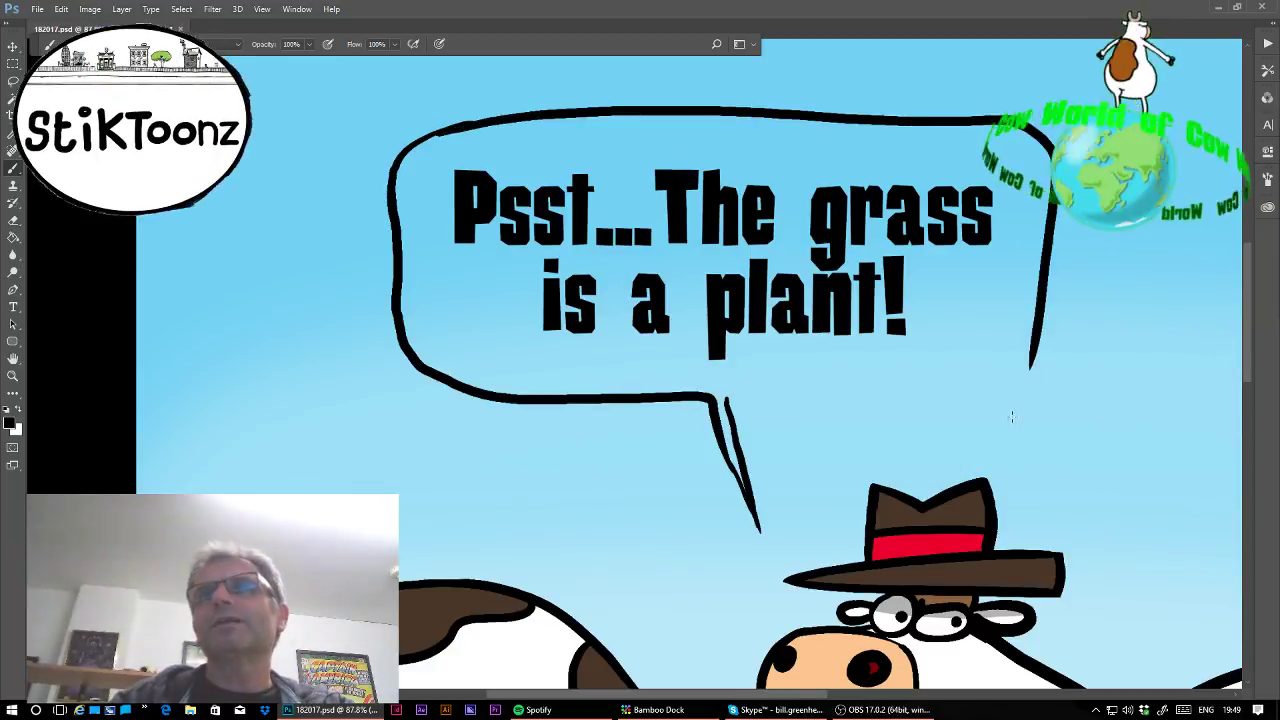
mouse_move(726, 397)
mouse_down()
mouse_move(992, 386)
mouse_move(1030, 362)
mouse_up()
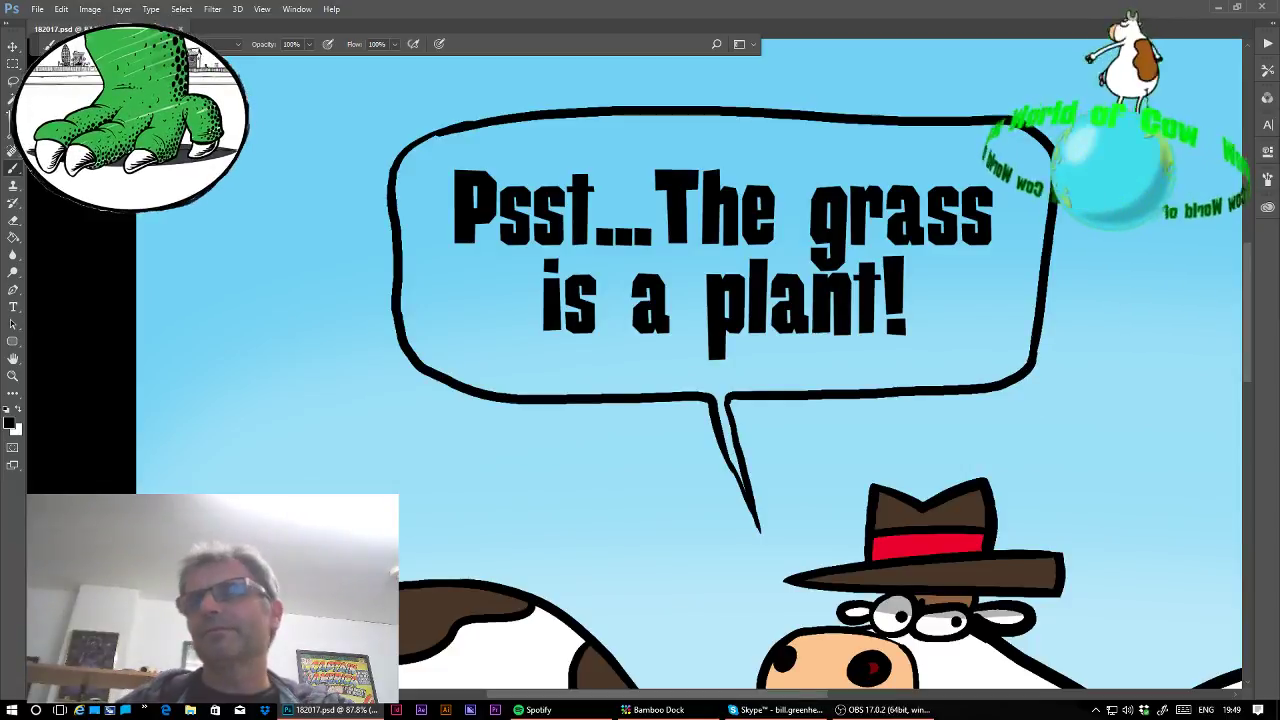
Fill the speech bubble and its tail with white at 100% opacity.
key(x)
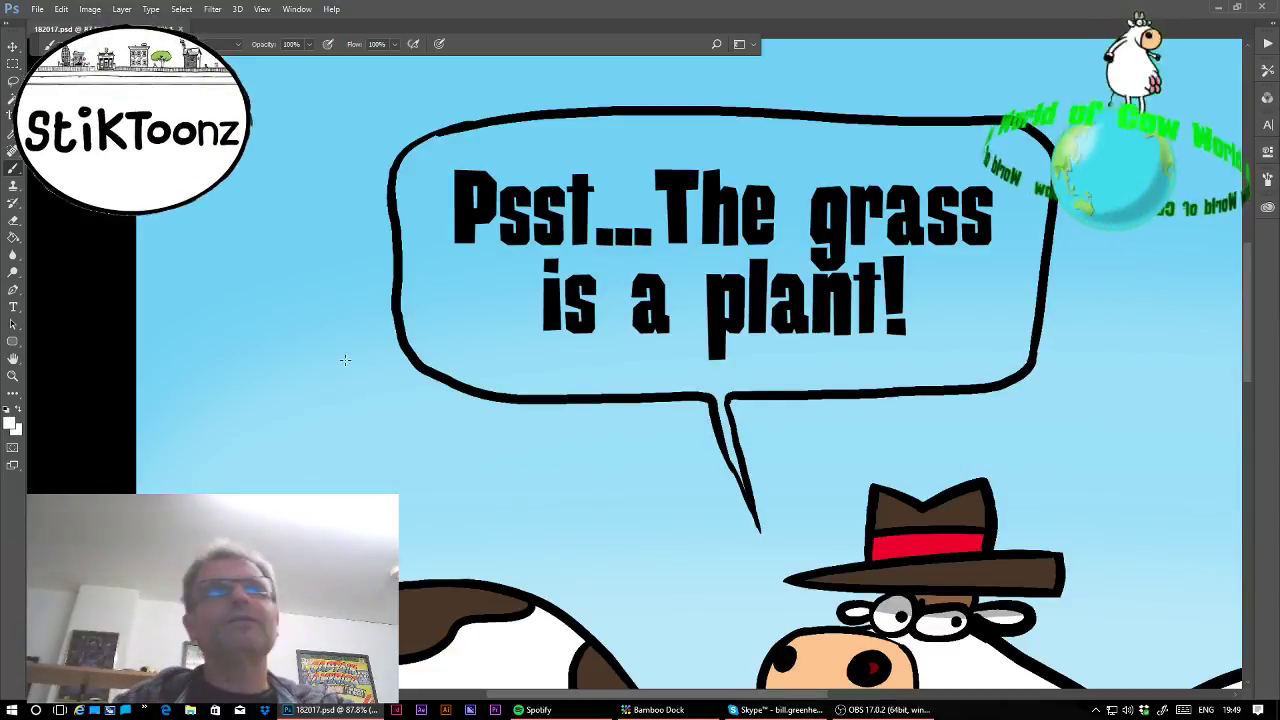
click(13, 237)
click(877, 293)
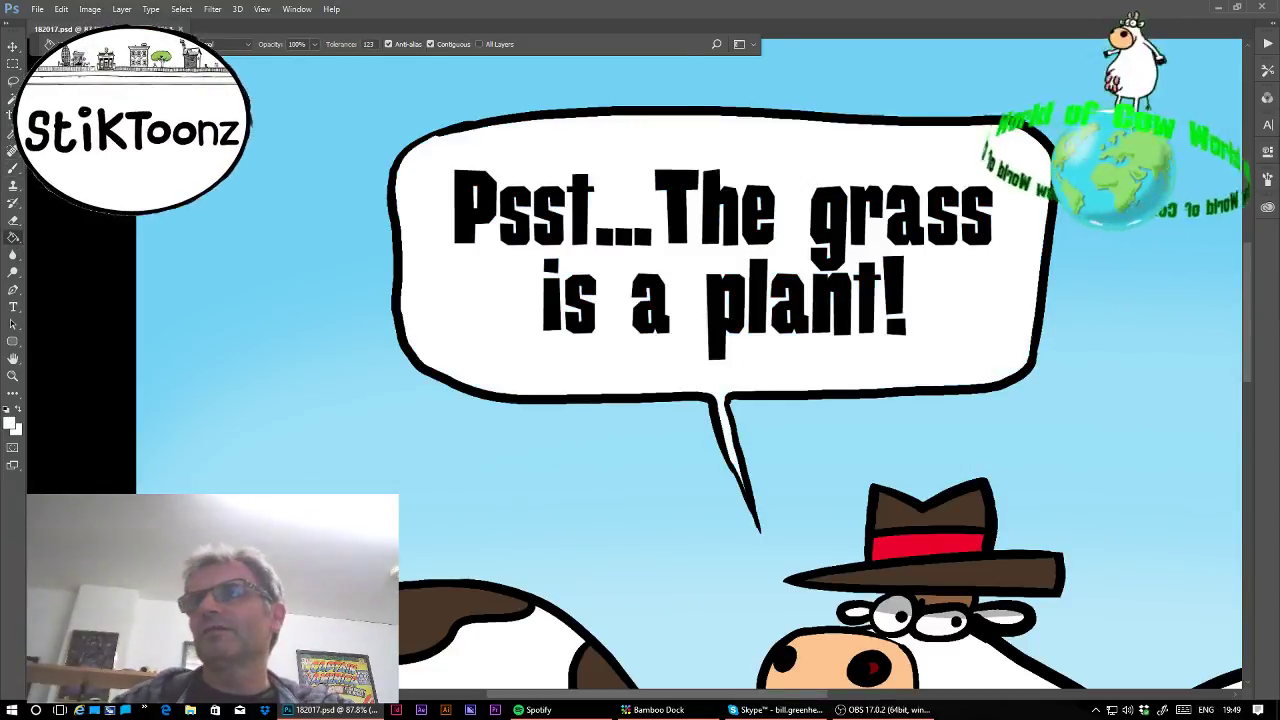
key(ctrl+0)
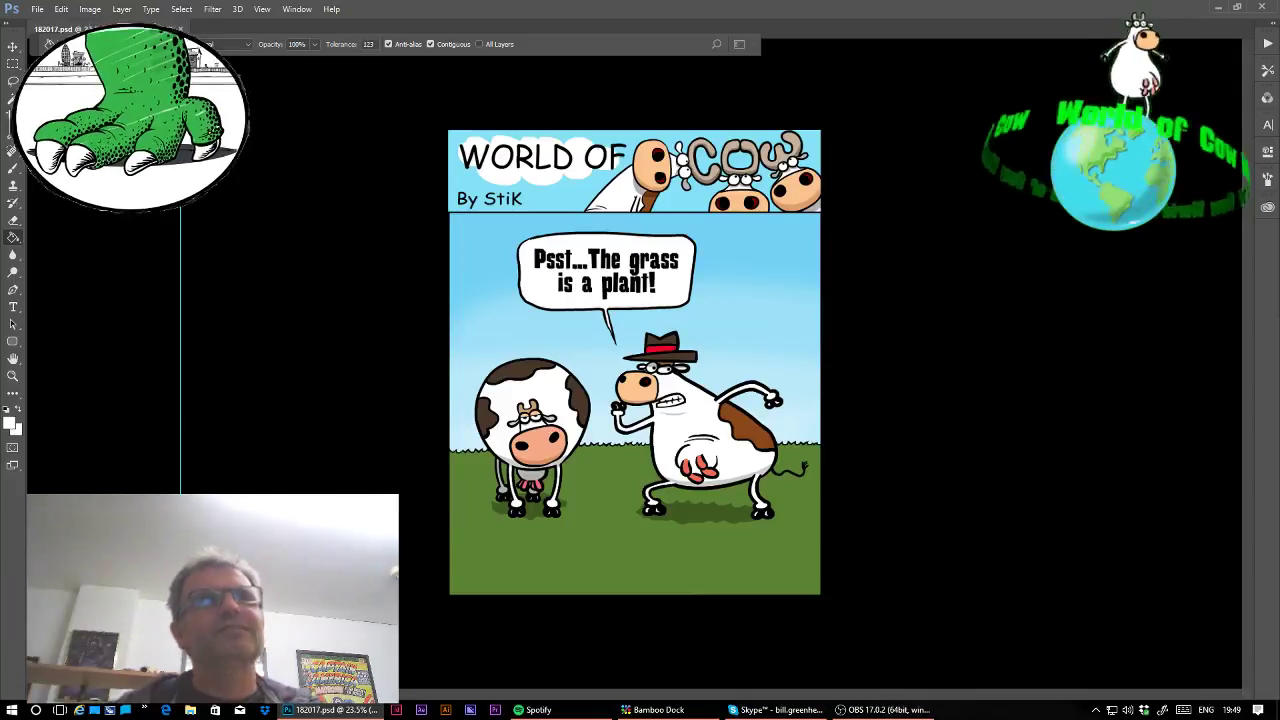
click(40, 10)
click(46, 24)
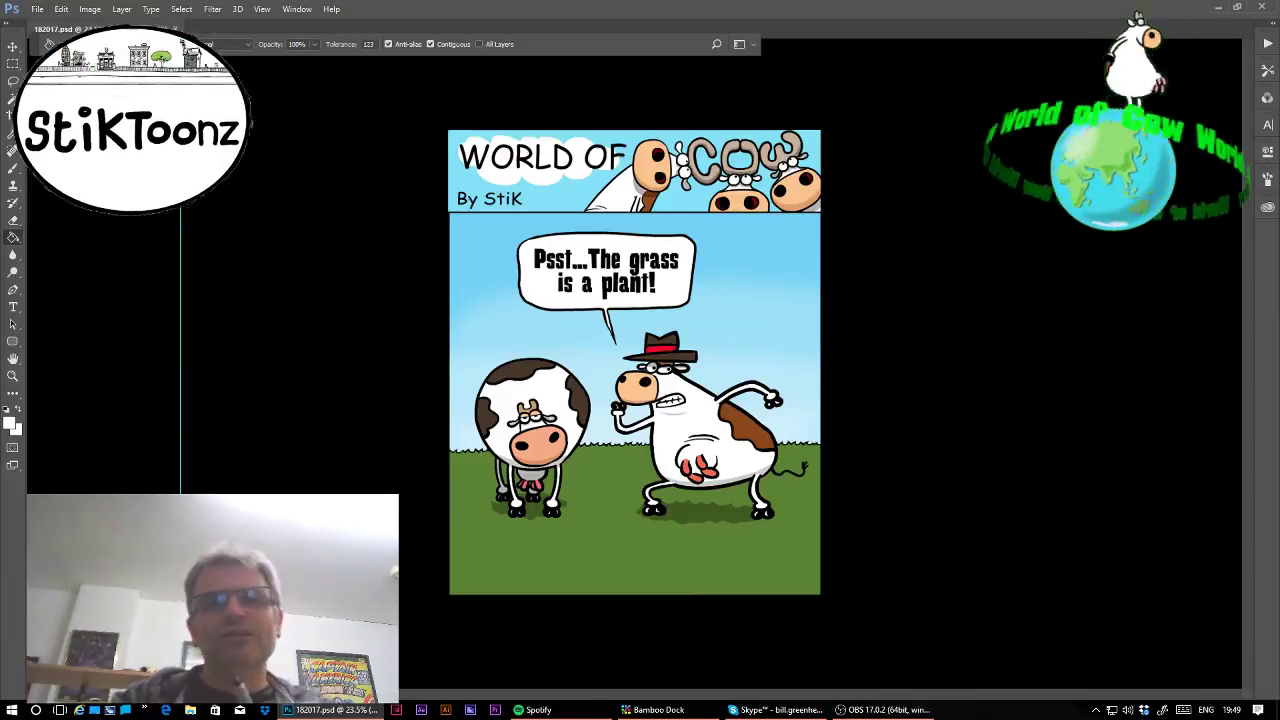